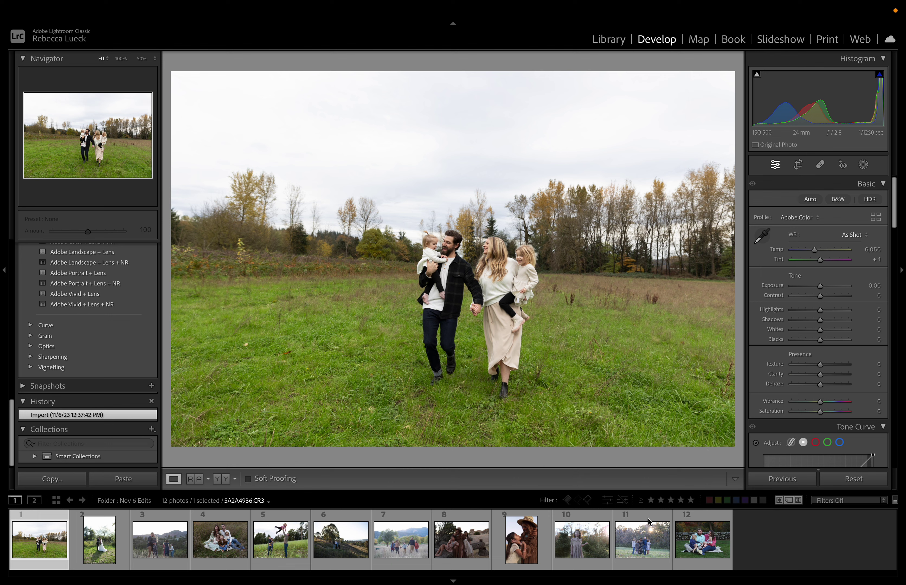
Apply the BJP Inner Light 2 - Punchy preset, then set Temp to 5,846, Tint to +4 and Exposure to −0.30.
{"action": "scroll", "coordinate": [125, 341], "scroll_direction": "up", "scroll_amount": 10}
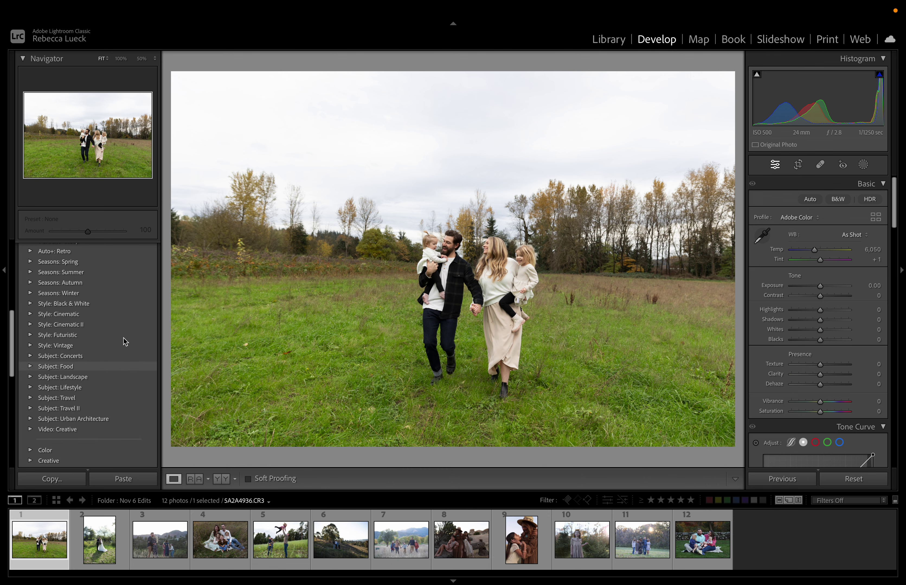
{"action": "scroll", "coordinate": [125, 341], "scroll_direction": "up", "scroll_amount": 10}
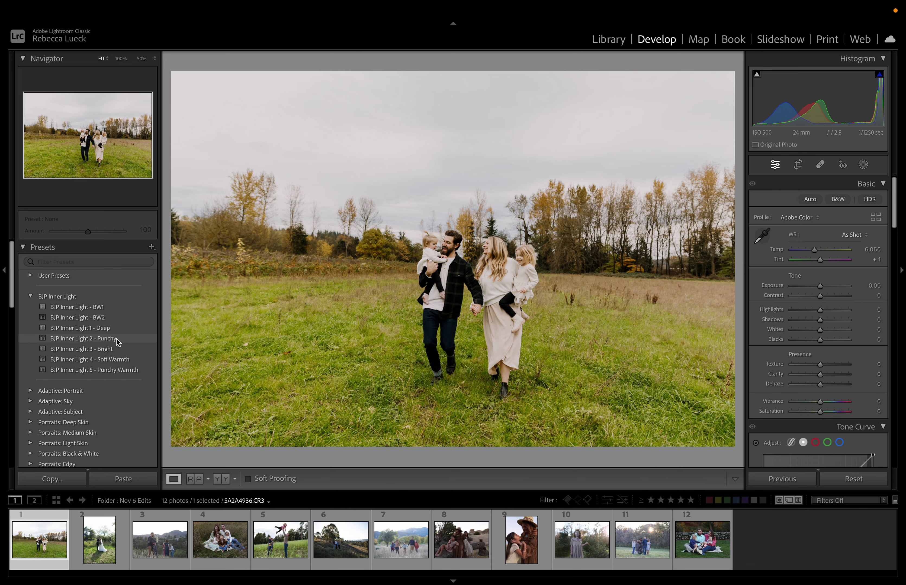
{"action": "left_click", "coordinate": [116, 339]}
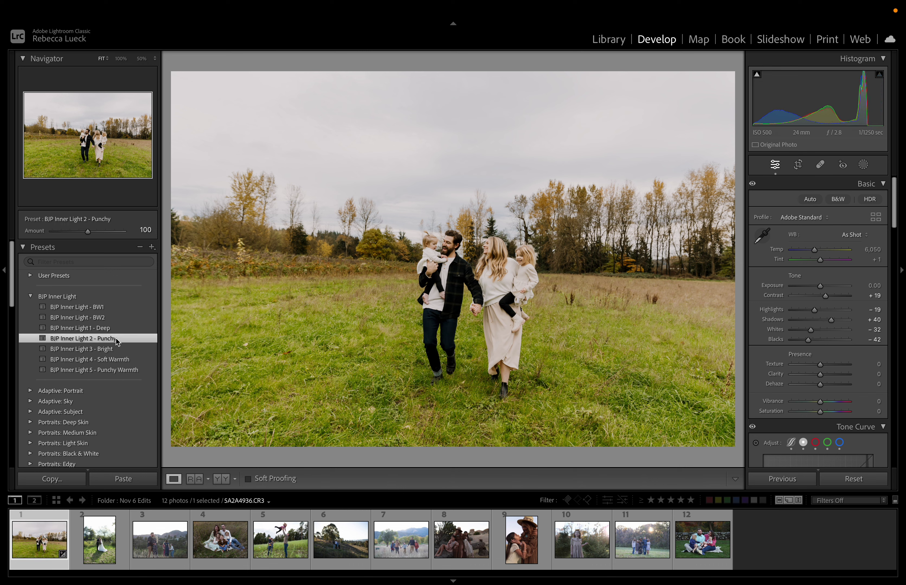
{"action": "left_click_drag", "start_coordinate": [814, 251], "coordinate": [819, 289]}
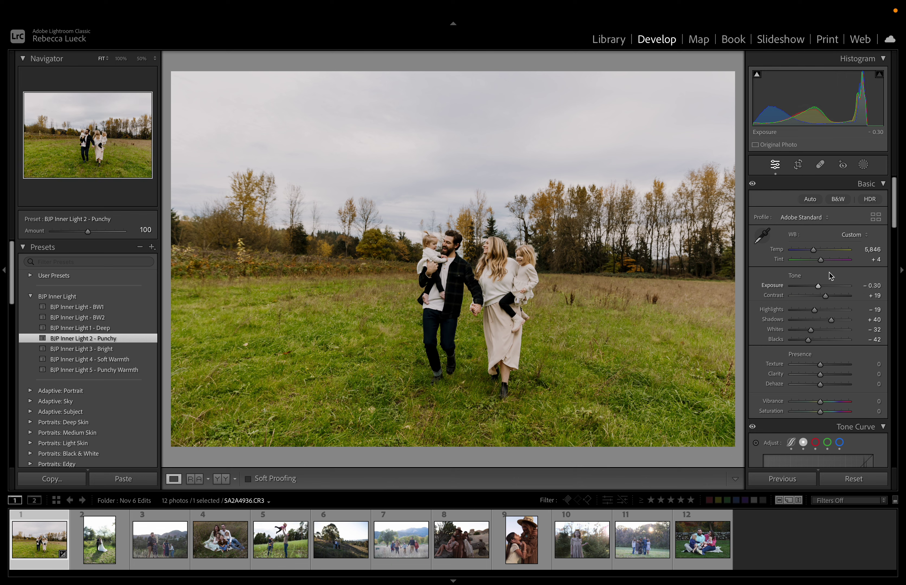
Create a subject mask over the family and apply the BJP - Facebright (less) preset to it.
{"action": "left_click", "coordinate": [864, 166]}
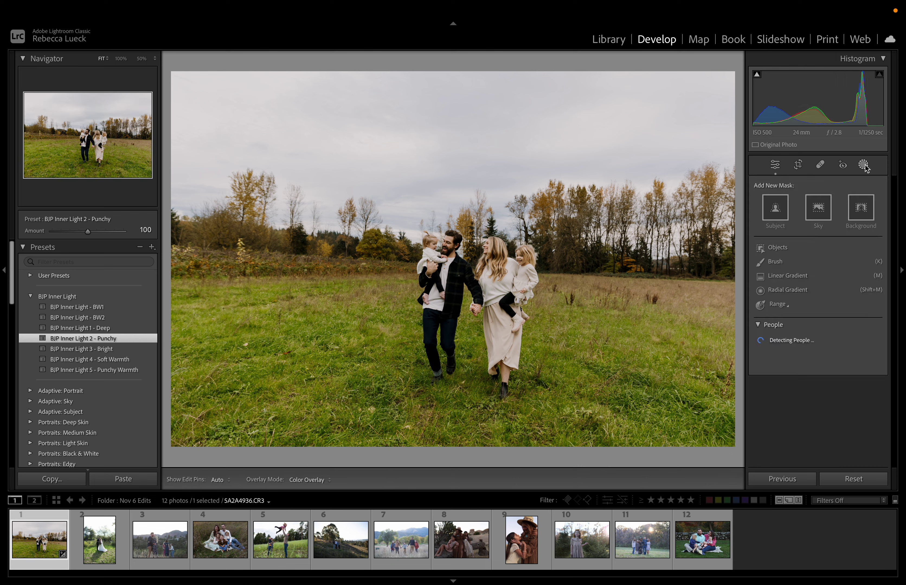
{"action": "left_click", "coordinate": [786, 214]}
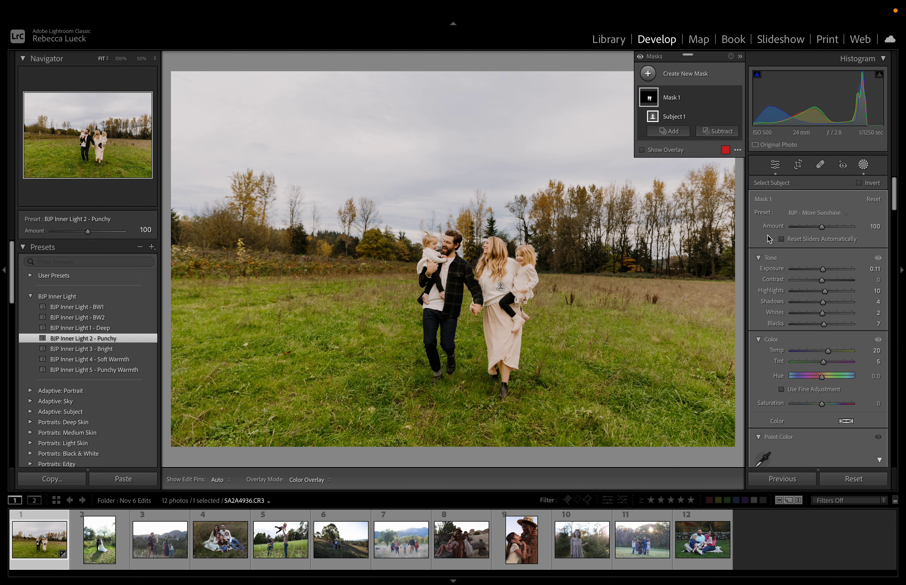
{"action": "left_click", "coordinate": [813, 220]}
{"action": "left_click", "coordinate": [820, 193]}
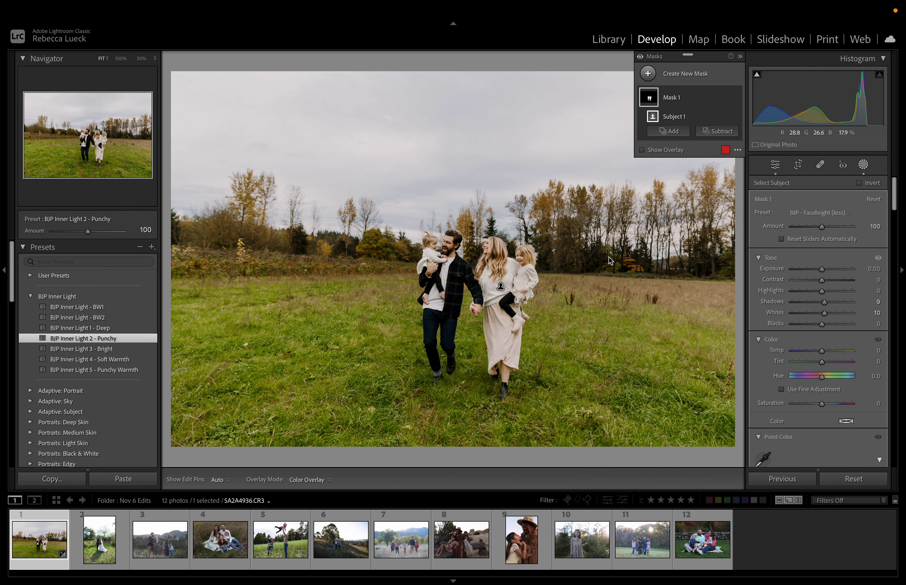
Add separate small radial gradient masks with feather 30 over the faces of the father, the child he carries and the other child.
{"action": "key", "text": "shift+m"}
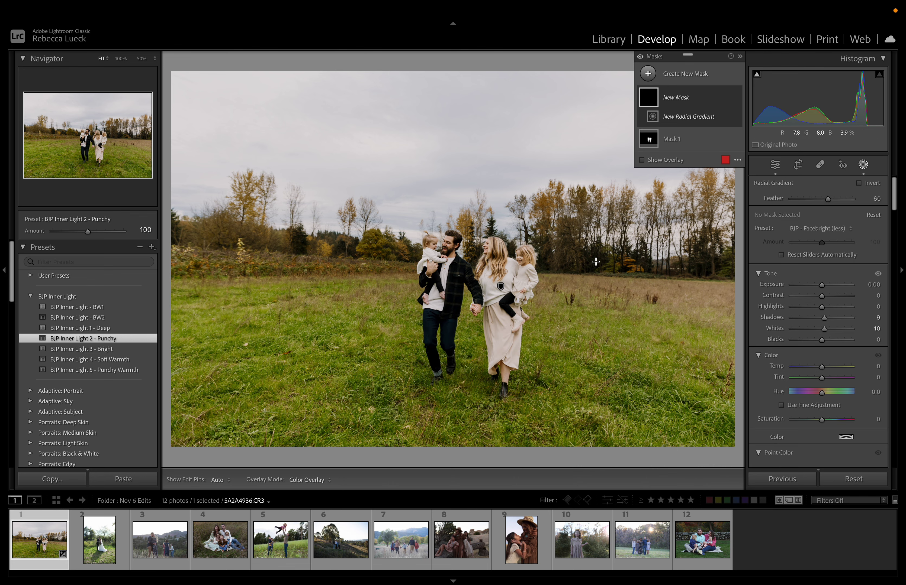
{"action": "mouse_move", "coordinate": [446, 245]}
{"action": "left_mouse_down"}
{"action": "mouse_move", "coordinate": [457, 267]}
{"action": "mouse_move", "coordinate": [454, 246]}
{"action": "mouse_move", "coordinate": [452, 260]}
{"action": "left_mouse_up"}
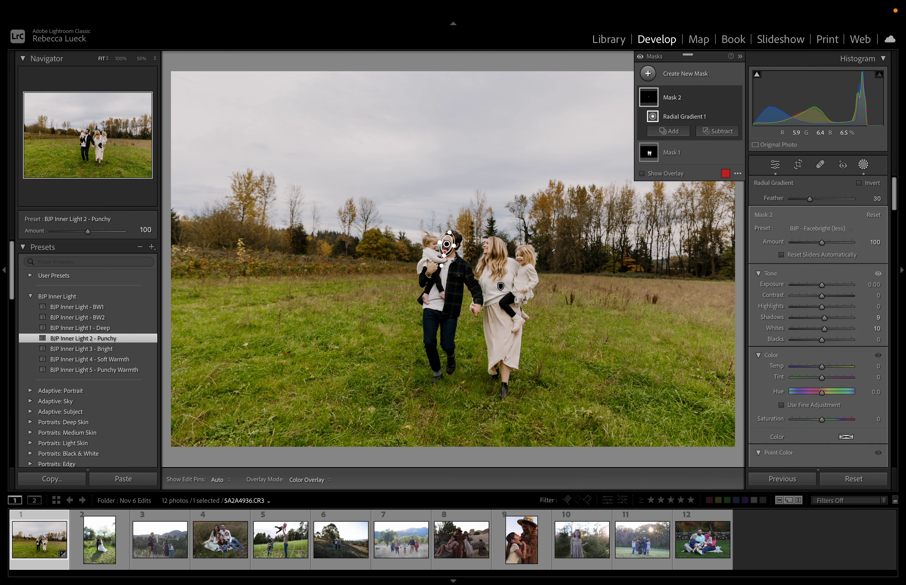
{"action": "key", "text": "shift+m"}
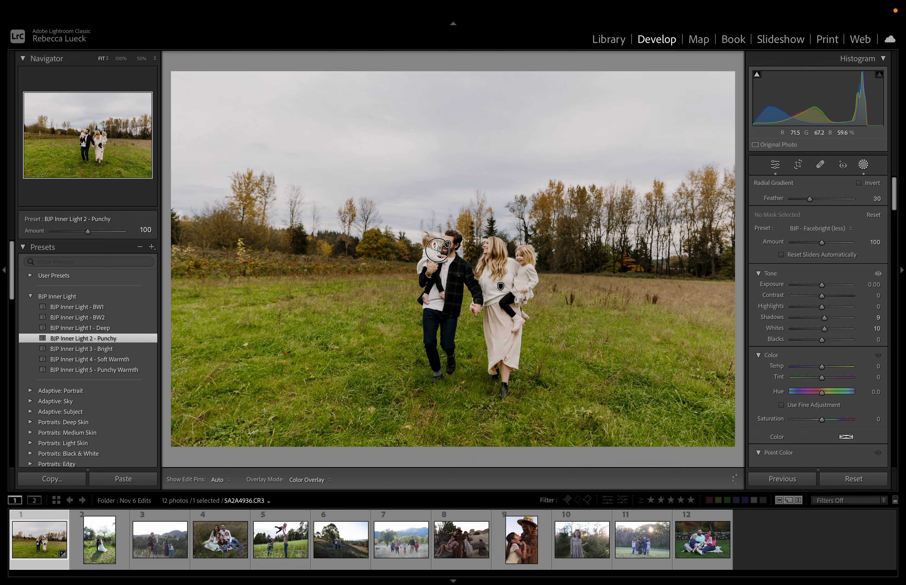
{"action": "left_click", "coordinate": [435, 248]}
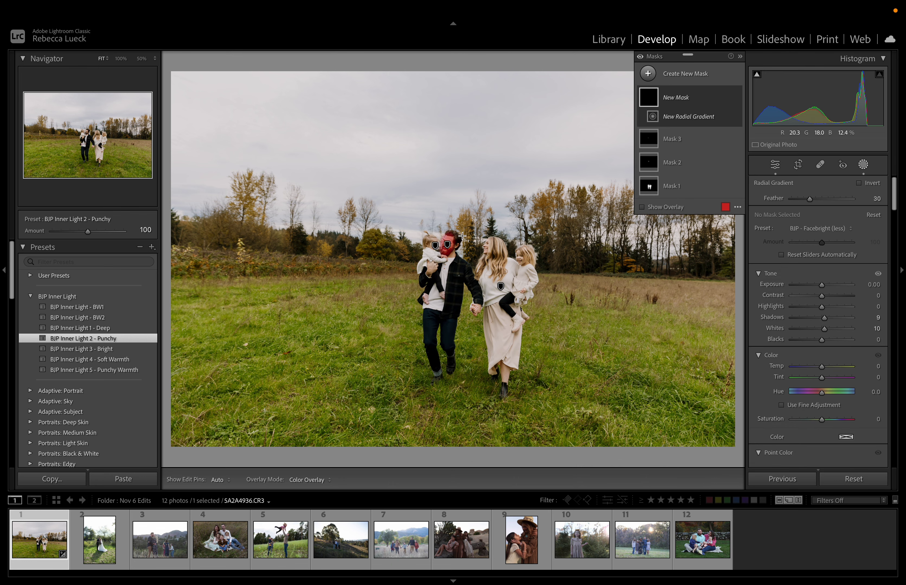
{"action": "left_click_drag", "start_coordinate": [520, 259], "coordinate": [528, 267]}
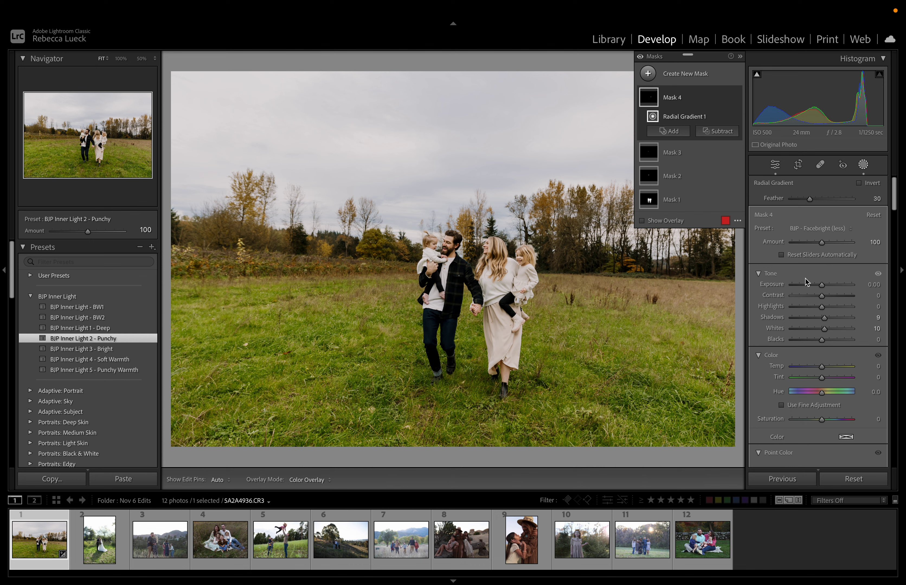
Create a sky mask and apply the BJP - Sky preset to it.
{"action": "left_click", "coordinate": [671, 73]}
{"action": "left_click", "coordinate": [702, 105]}
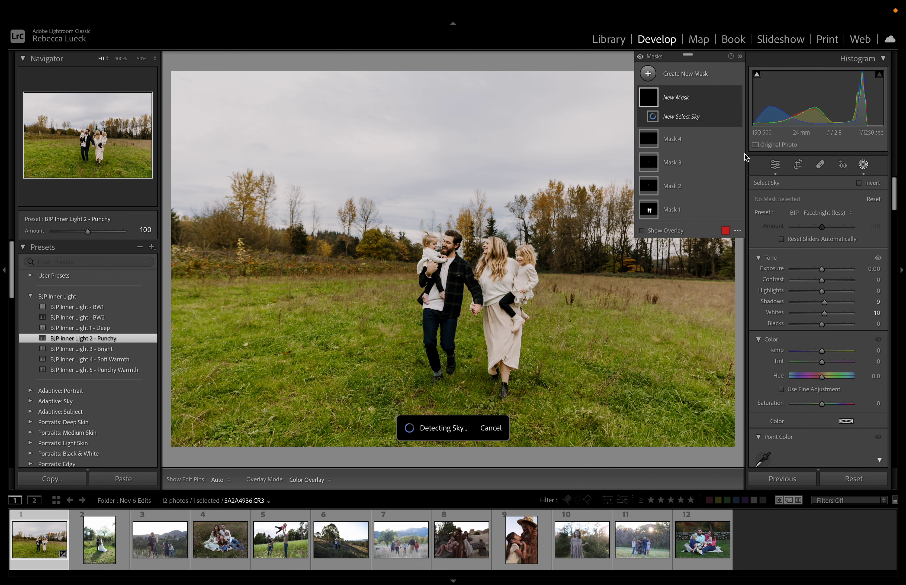
{"action": "left_click", "coordinate": [821, 214]}
{"action": "left_click", "coordinate": [819, 251]}
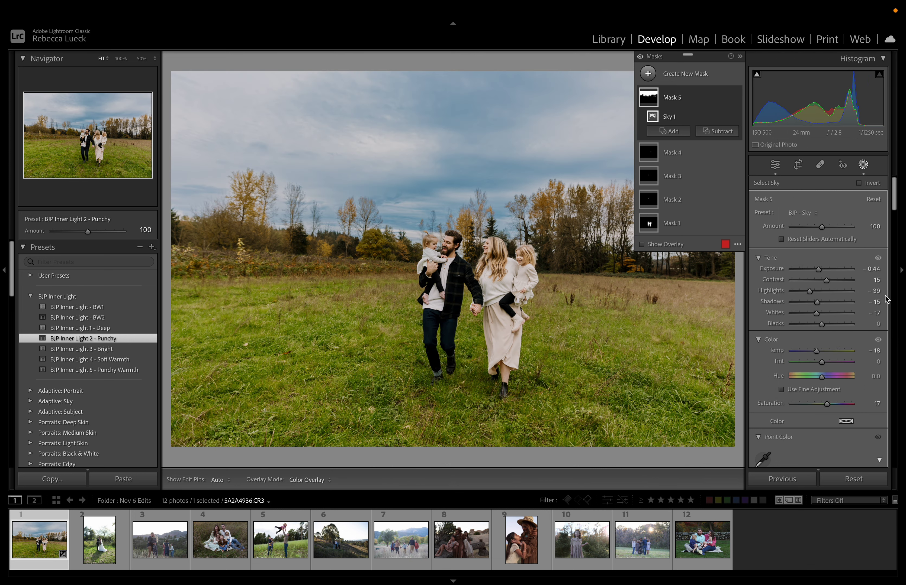
Subtract the detected subject from the sky mask.
{"action": "mouse_move", "coordinate": [651, 99]}
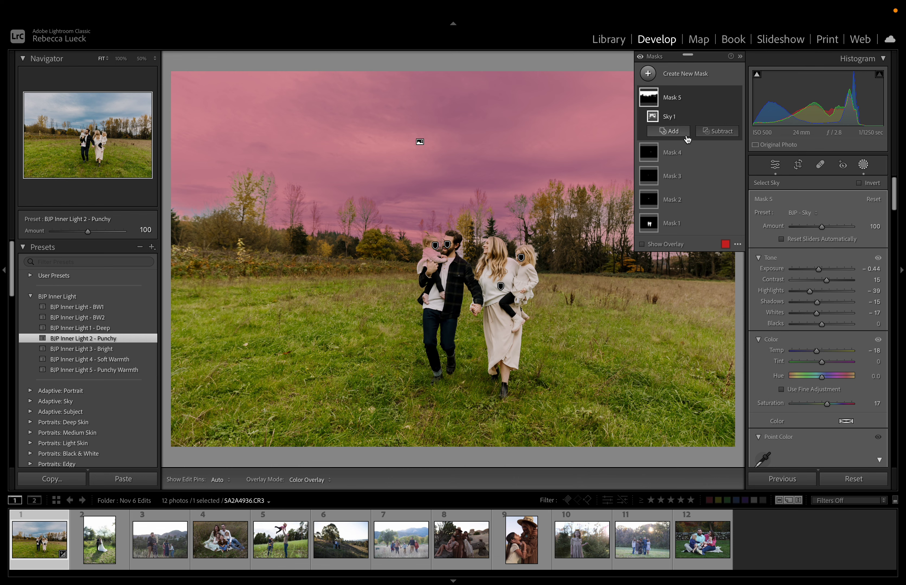
{"action": "left_click", "coordinate": [710, 134]}
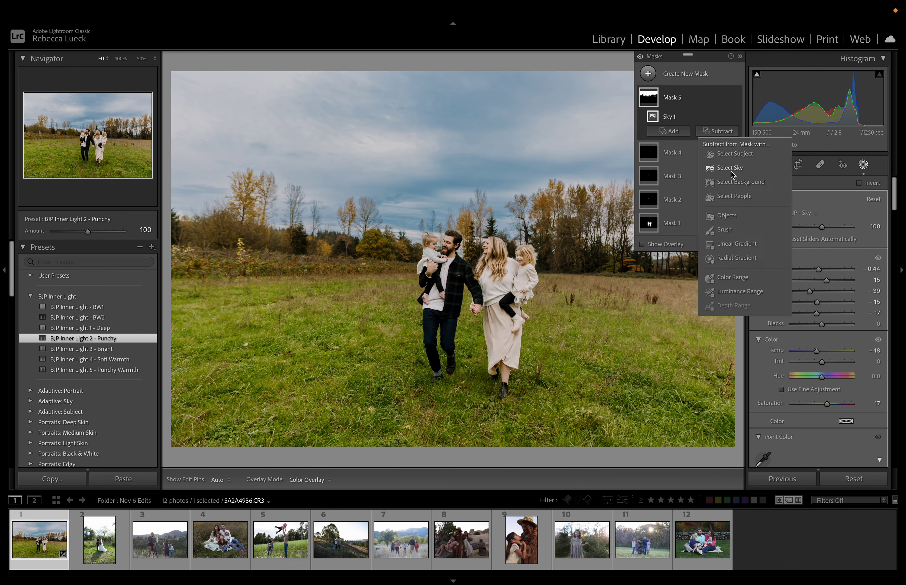
{"action": "left_click", "coordinate": [741, 153]}
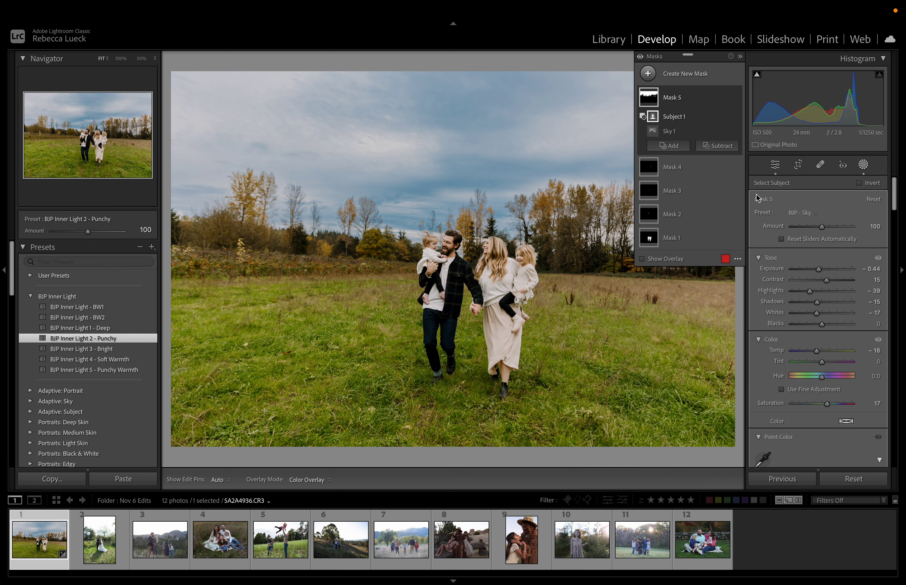
Set the sky mask's Temp to −4 and Highlights to −59, and finish masking.
{"action": "left_click", "coordinate": [818, 352]}
{"action": "double_click", "coordinate": [818, 352]}
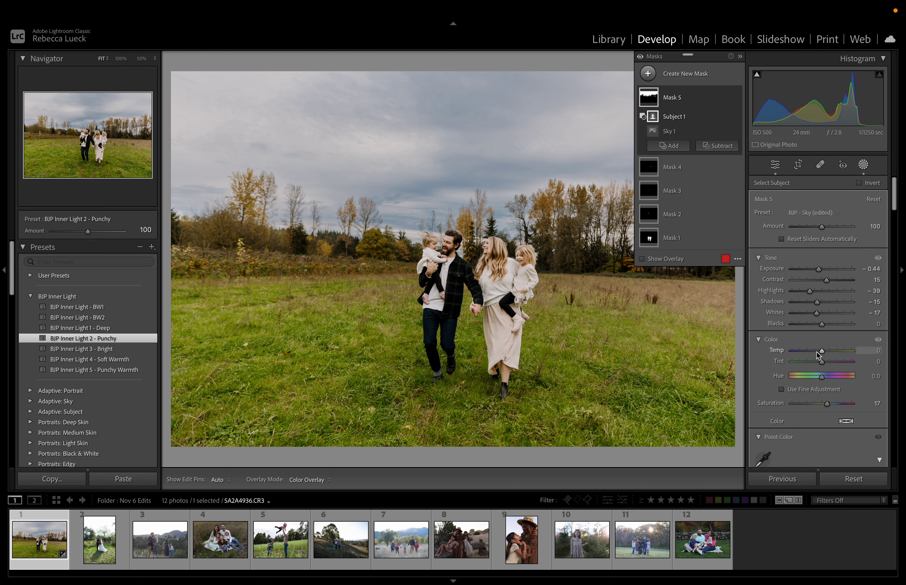
{"action": "left_click", "coordinate": [822, 352]}
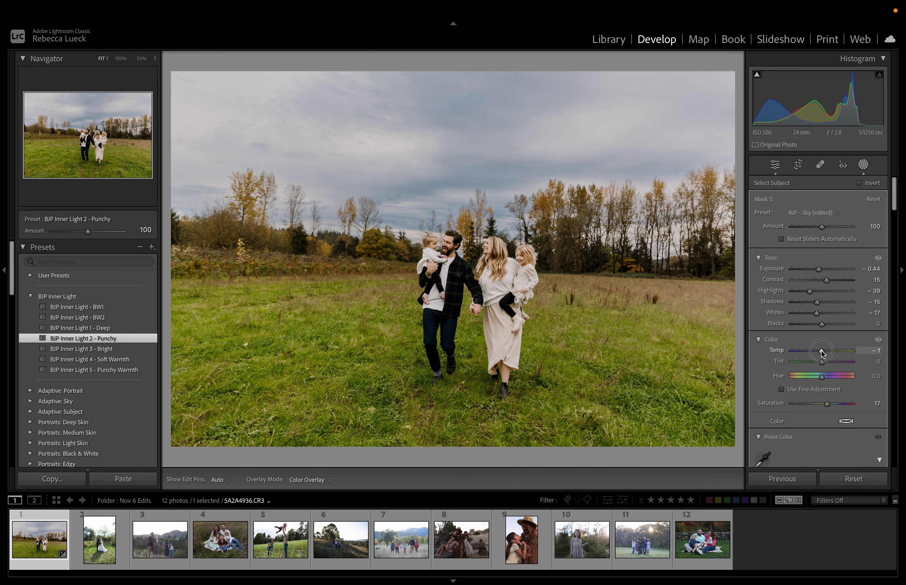
{"action": "left_click_drag", "start_coordinate": [821, 352], "coordinate": [821, 352]}
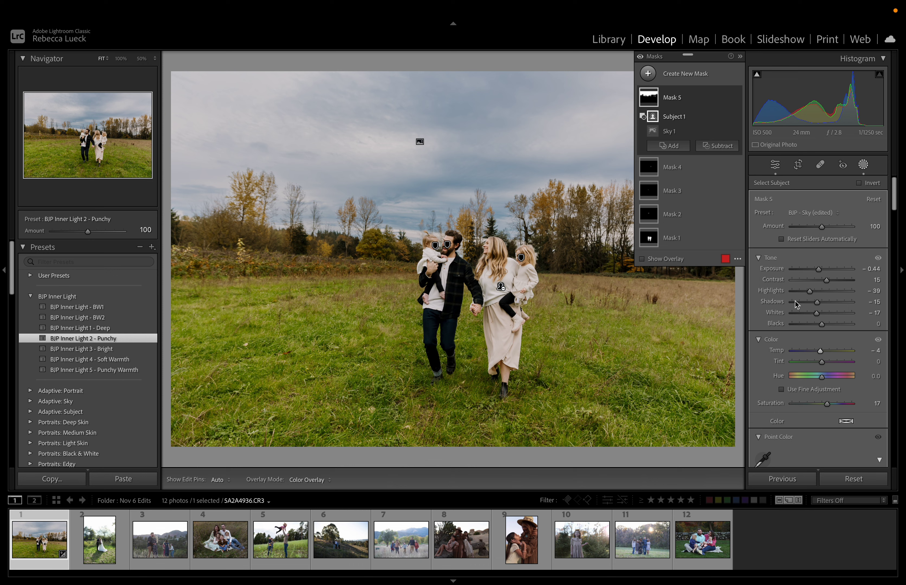
{"action": "mouse_move", "coordinate": [810, 291]}
{"action": "left_mouse_down"}
{"action": "mouse_move", "coordinate": [775, 297]}
{"action": "mouse_move", "coordinate": [805, 293]}
{"action": "left_mouse_up"}
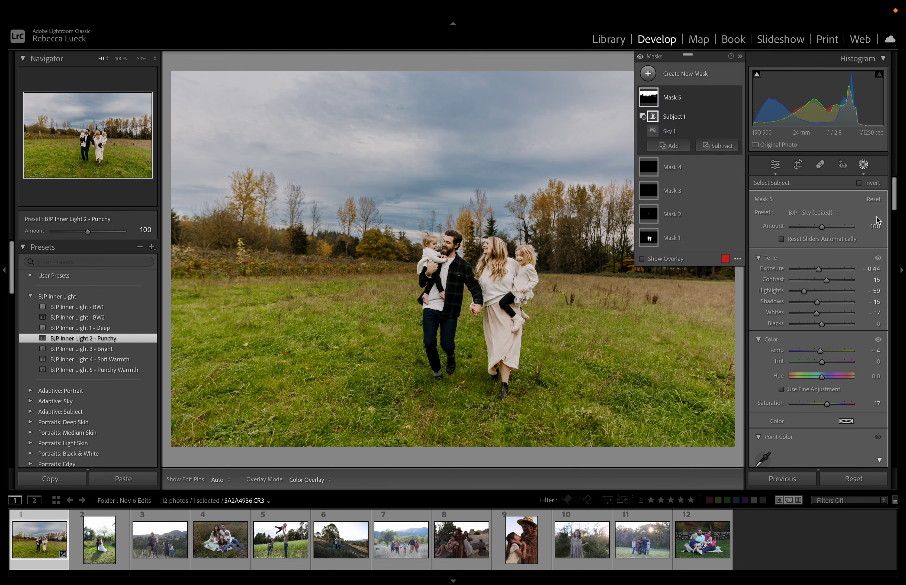
{"action": "left_click", "coordinate": [863, 164]}
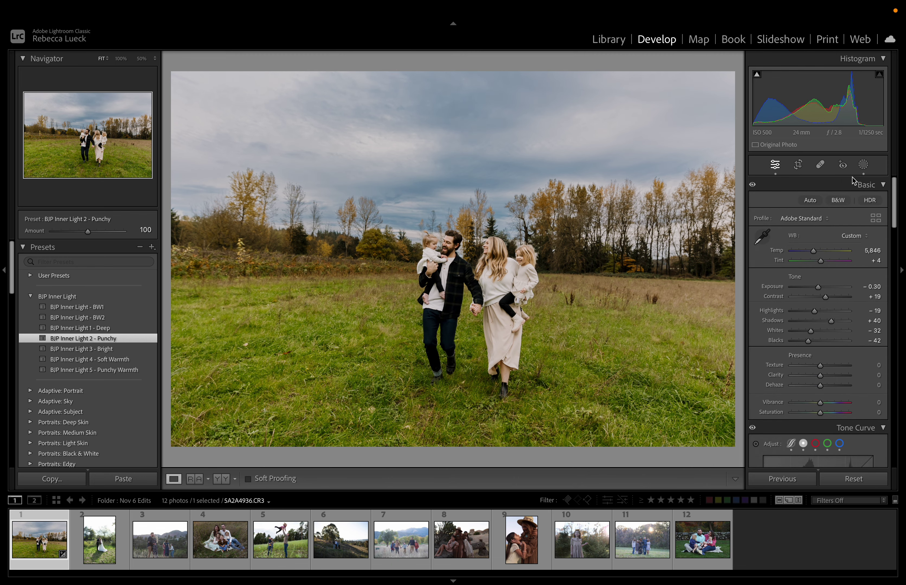
Straighten the photo to an angle of −2.10 and tighten the crop slightly around the family at the original aspect ratio.
{"action": "left_click", "coordinate": [797, 165]}
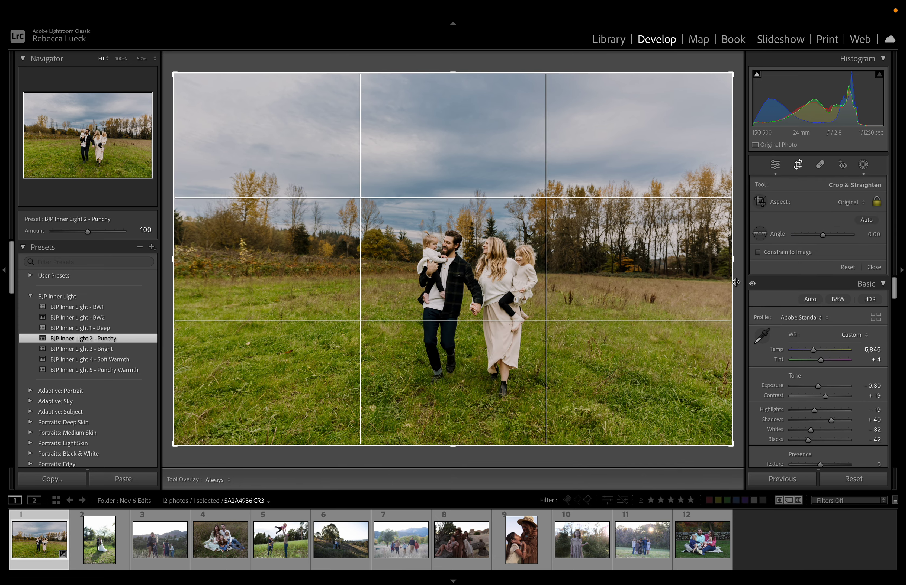
{"action": "left_click_drag", "start_coordinate": [741, 283], "coordinate": [744, 273]}
{"action": "left_click_drag", "start_coordinate": [681, 313], "coordinate": [673, 313]}
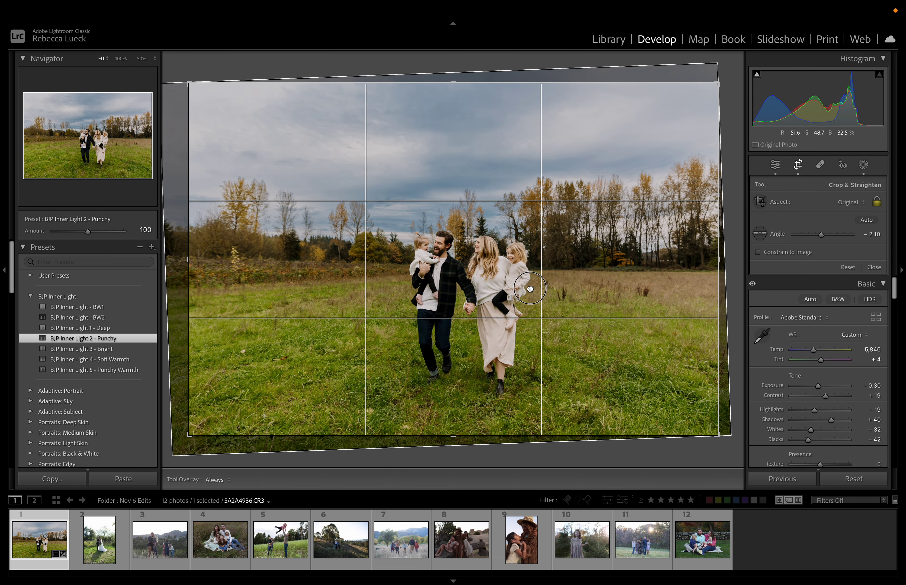
{"action": "left_click_drag", "start_coordinate": [188, 435], "coordinate": [195, 431]}
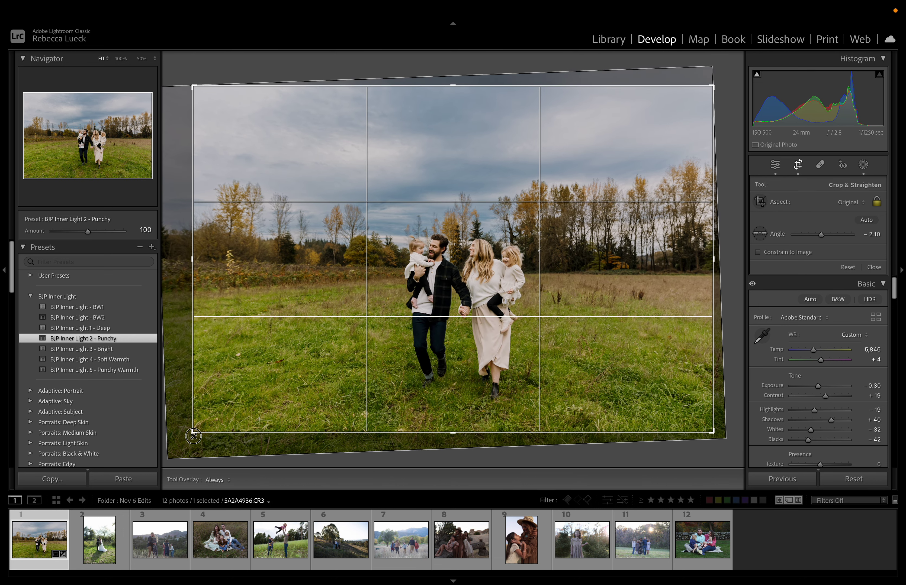
{"action": "key", "text": "Return"}
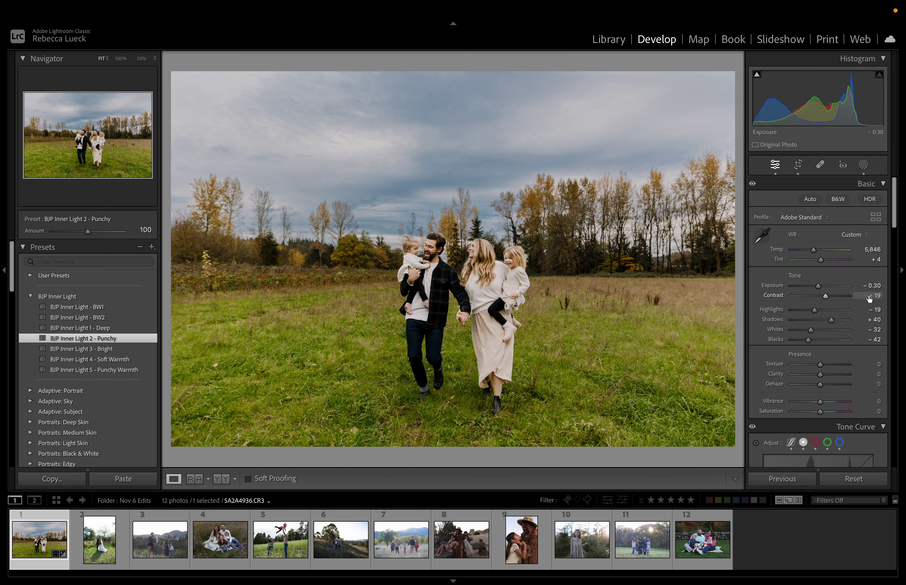
Set the Green hue to −21 and the Yellow saturation to −47 in the color mixer.
{"action": "scroll", "coordinate": [862, 308], "scroll_direction": "down", "scroll_amount": 10}
{"action": "scroll", "coordinate": [866, 312], "scroll_direction": "down", "scroll_amount": 3}
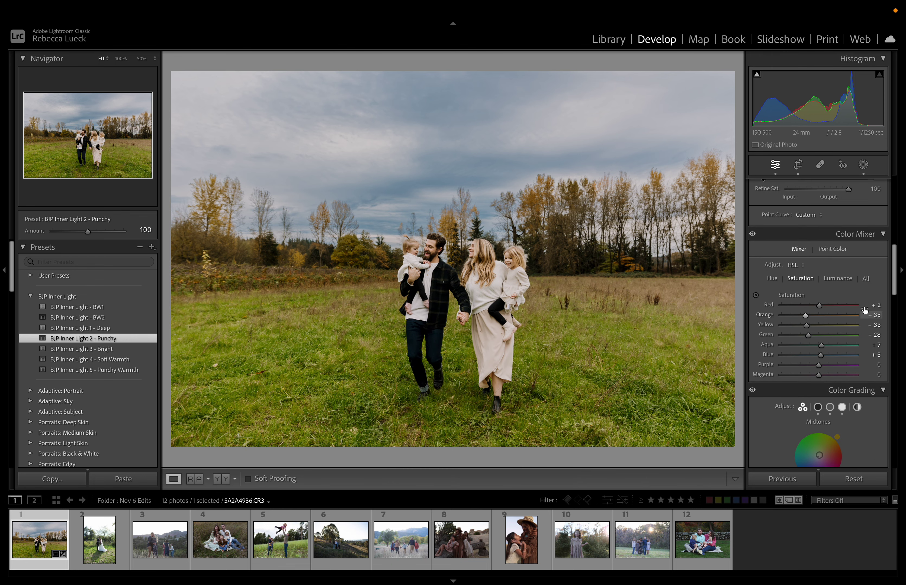
{"action": "left_click", "coordinate": [772, 279]}
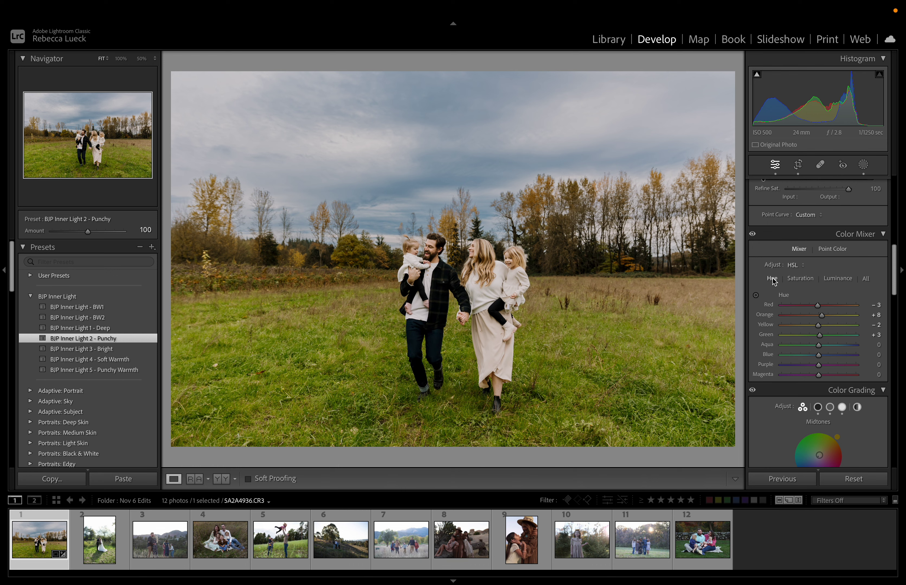
{"action": "left_click_drag", "start_coordinate": [819, 335], "coordinate": [811, 335]}
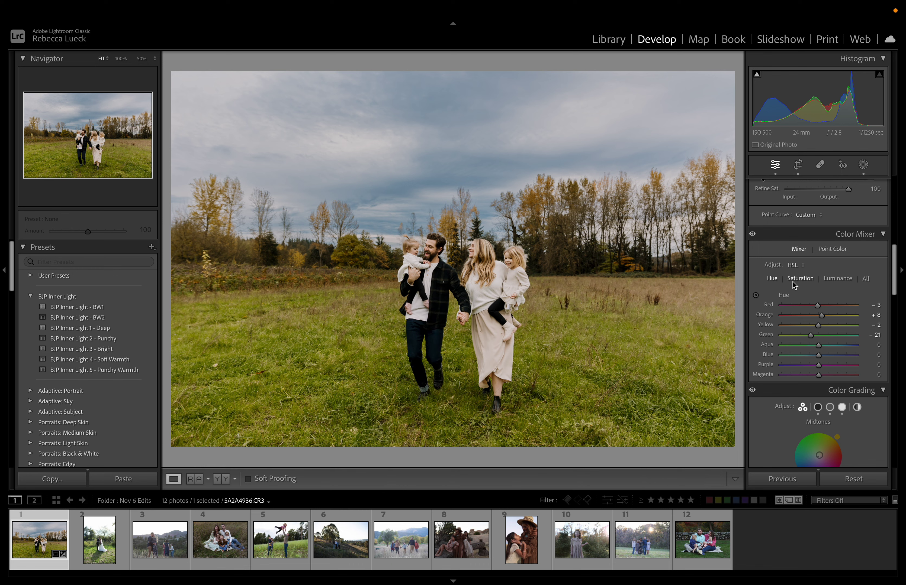
{"action": "left_click", "coordinate": [801, 279]}
{"action": "left_click_drag", "start_coordinate": [805, 325], "coordinate": [802, 328]}
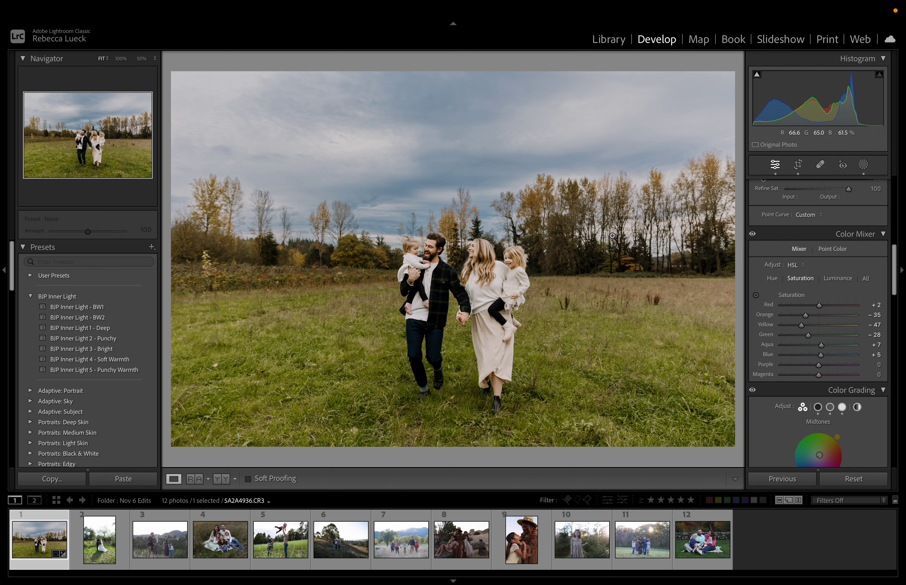
Warm the photo's overall white balance by setting Temp to 6,206.
{"action": "scroll", "coordinate": [871, 335], "scroll_direction": "up", "scroll_amount": 5}
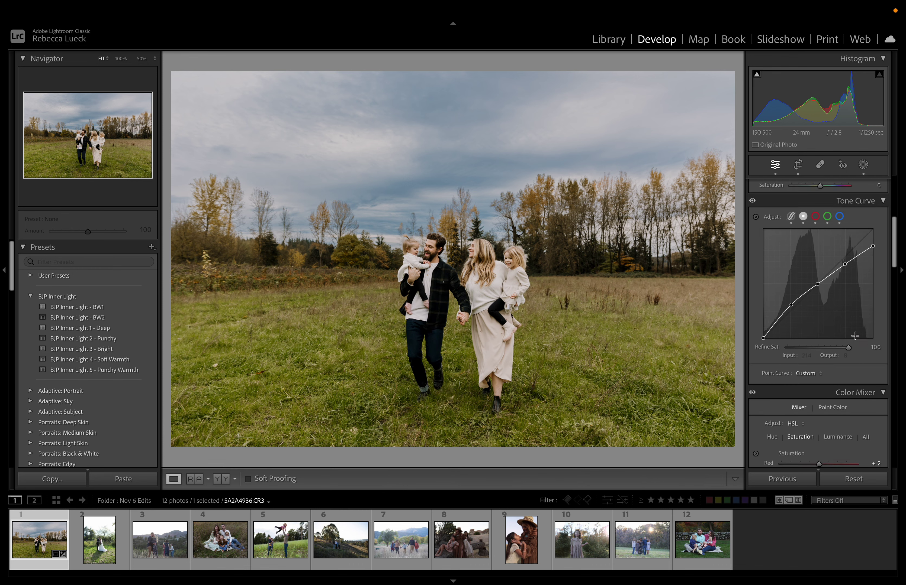
{"action": "scroll", "coordinate": [854, 336], "scroll_direction": "up", "scroll_amount": 7}
{"action": "left_click", "coordinate": [815, 251]}
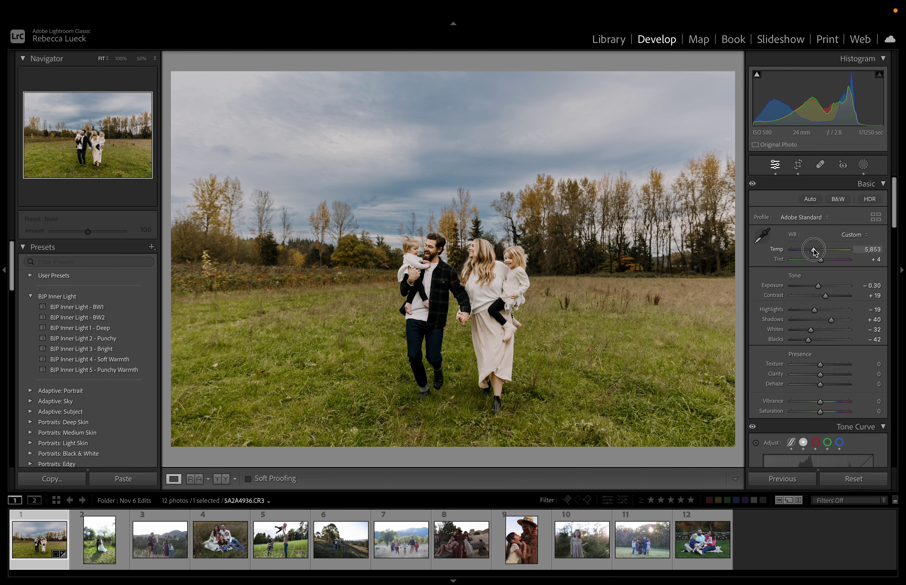
{"action": "left_click_drag", "start_coordinate": [814, 251], "coordinate": [817, 253]}
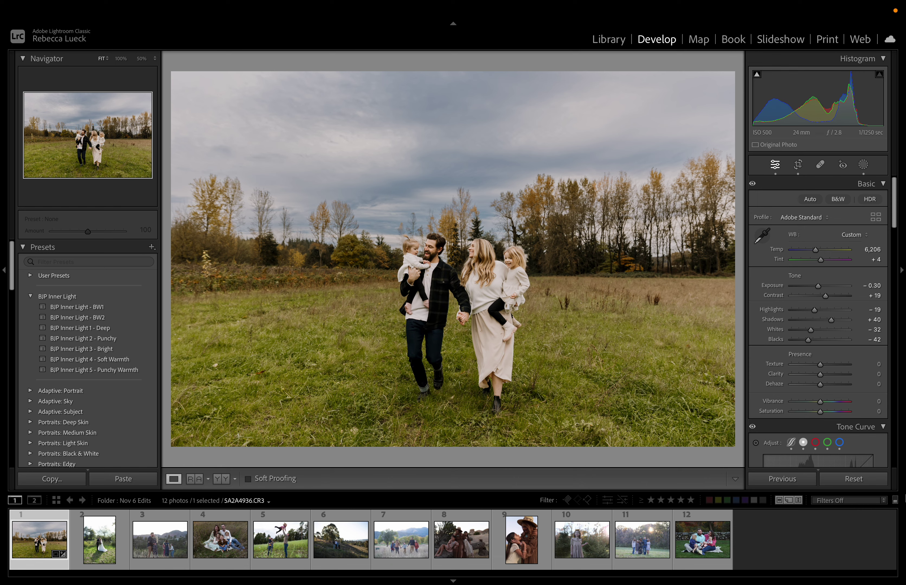
Set the Vignetting amount of the lens profile correction to 81.
{"action": "left_click_drag", "start_coordinate": [897, 220], "coordinate": [900, 418]}
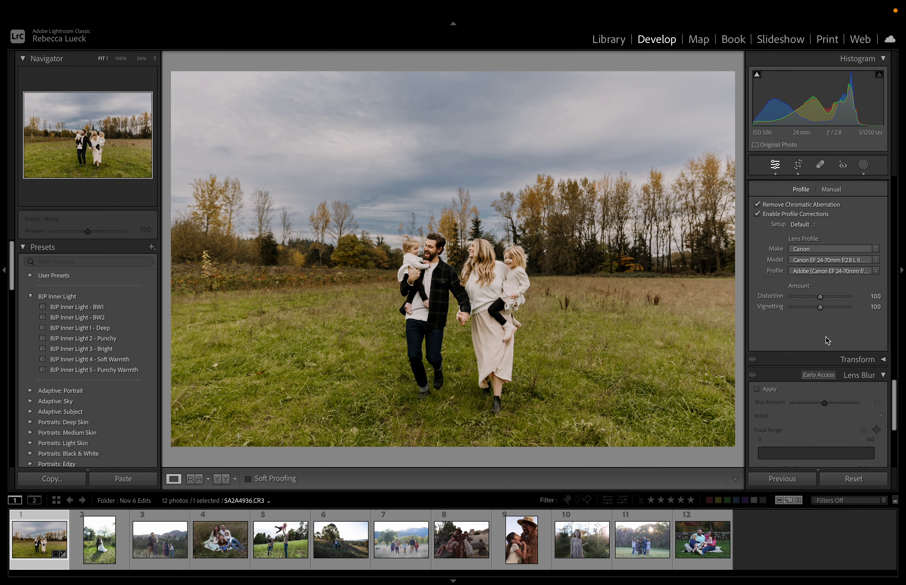
{"action": "left_click_drag", "start_coordinate": [820, 308], "coordinate": [815, 309]}
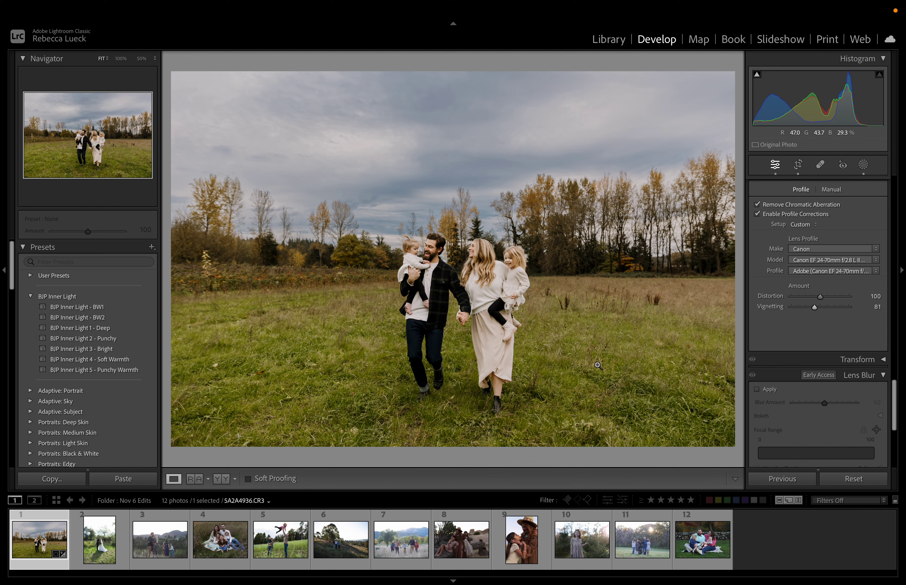
Open the second photo, showing the wedding couple, and apply the preset BJP Inner Light 5 - Punchy Warmth.
{"action": "left_click", "coordinate": [92, 553]}
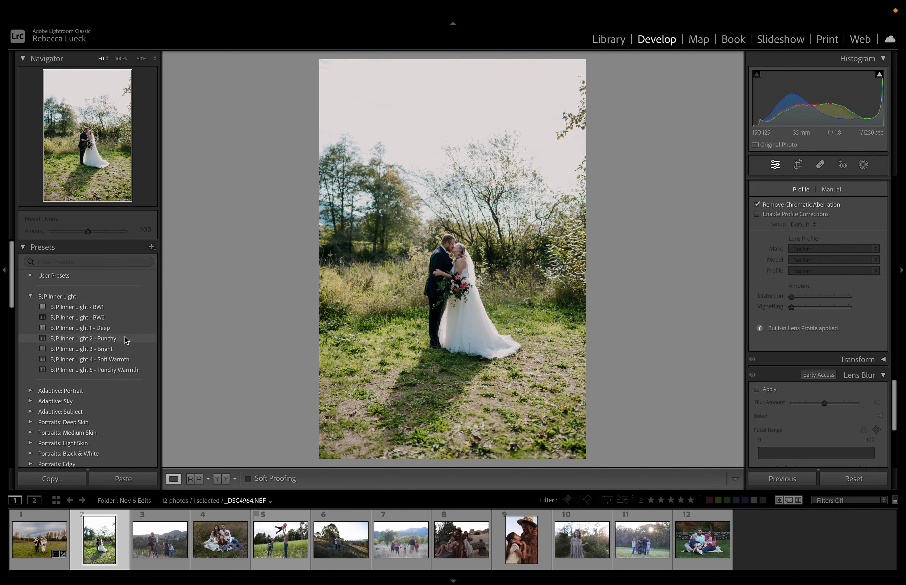
{"action": "left_click", "coordinate": [133, 338]}
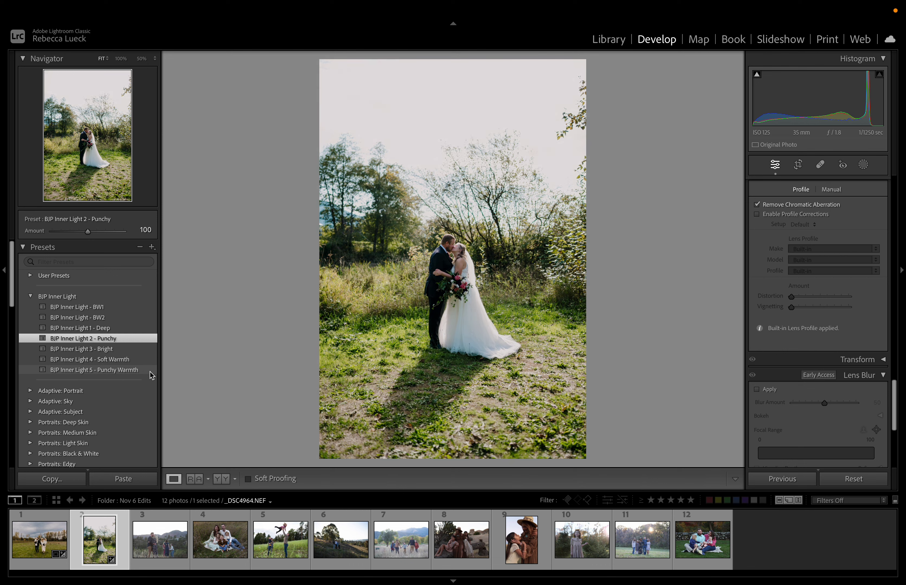
{"action": "left_click", "coordinate": [139, 373]}
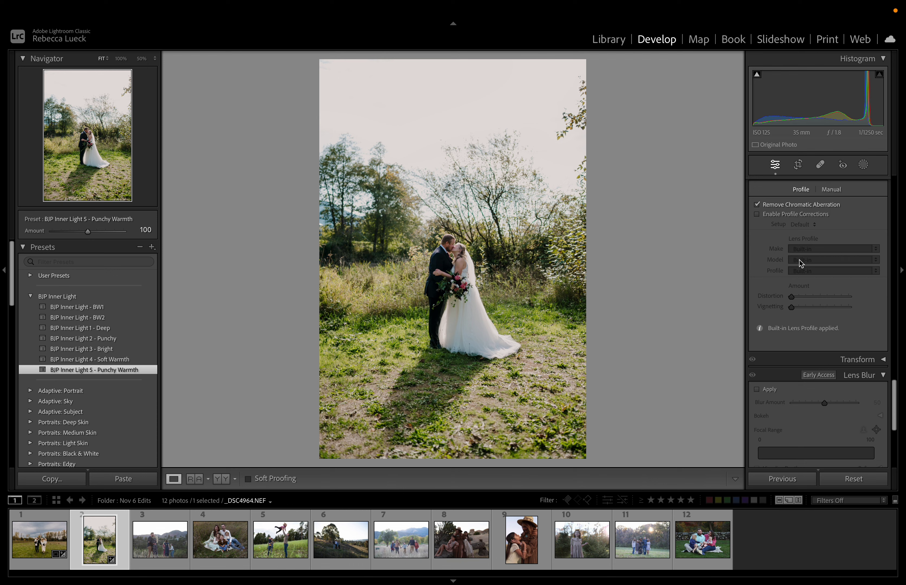
Review the wedding photo's Basic settings and compare the photo with the edited family photo.
{"action": "scroll", "coordinate": [837, 315], "scroll_direction": "up", "scroll_amount": 10}
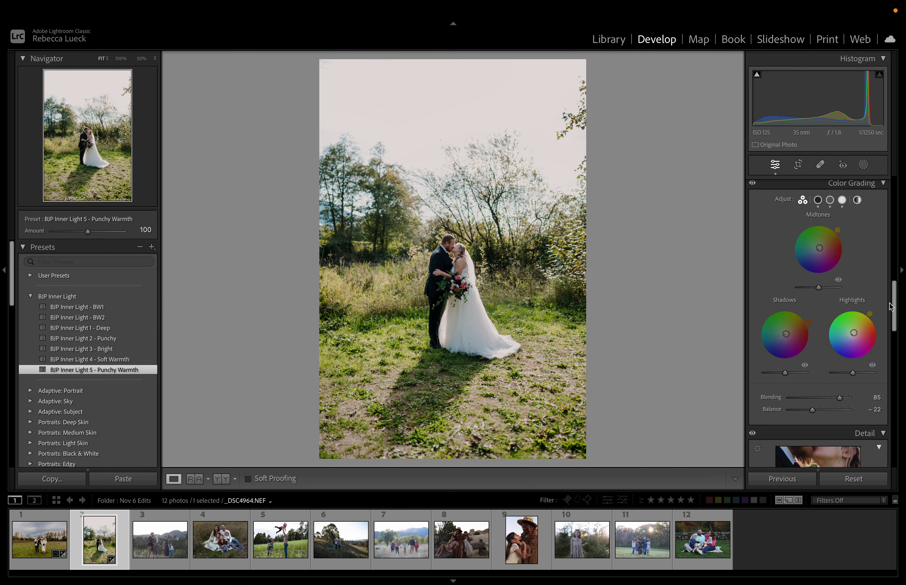
{"action": "left_click_drag", "start_coordinate": [893, 307], "coordinate": [895, 240]}
{"action": "left_click_drag", "start_coordinate": [896, 219], "coordinate": [895, 178]}
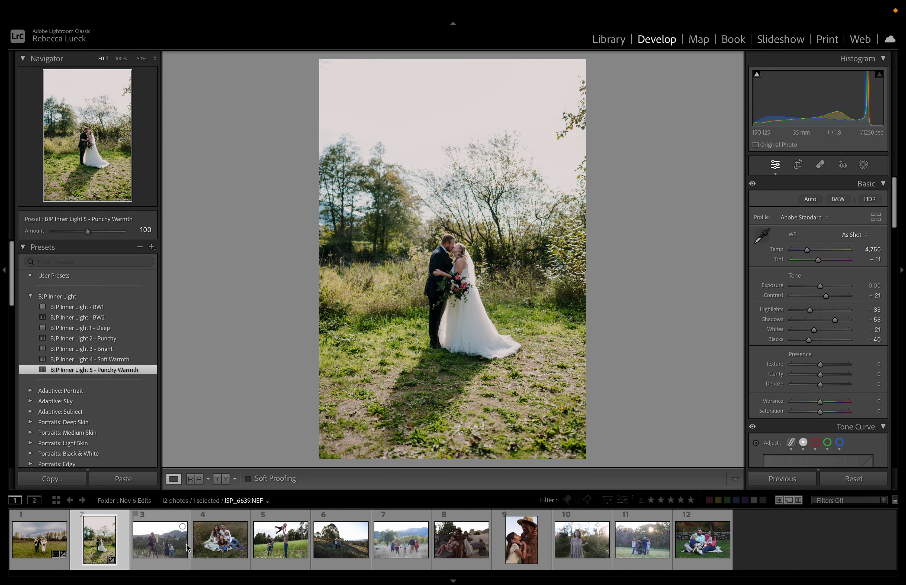
{"action": "key", "text": "Left"}
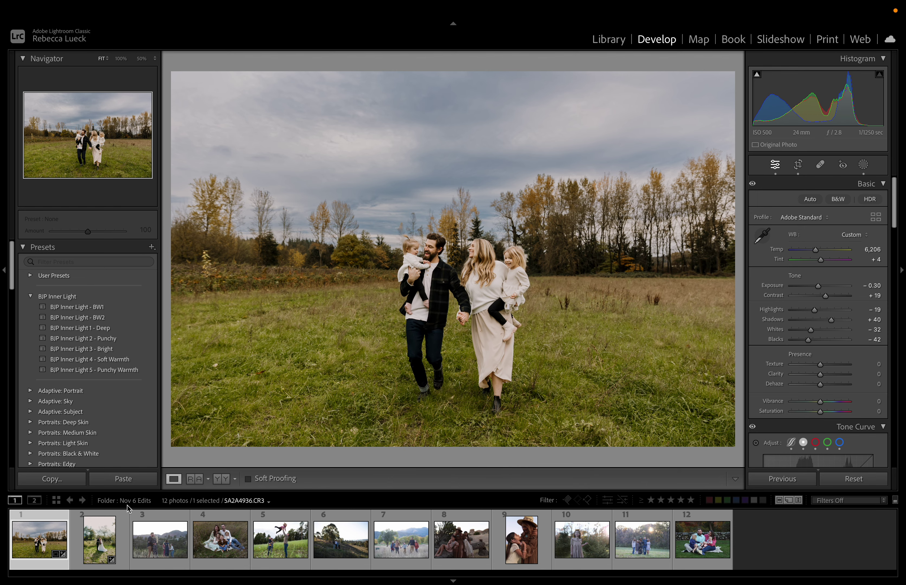
{"action": "left_click", "coordinate": [100, 541]}
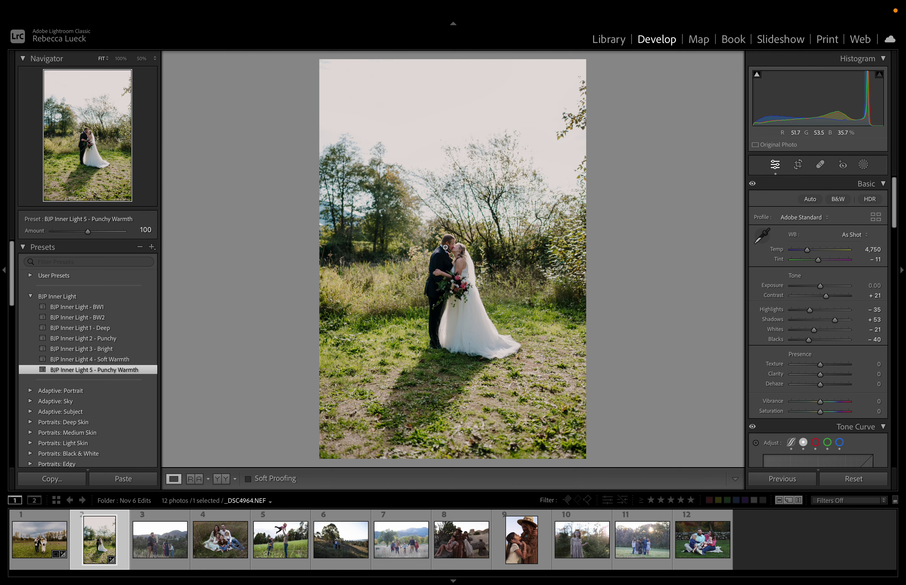
Create a subject mask on the couple and a small radial gradient mask over their faces, both with BJP - Facebright (less).
{"action": "left_click", "coordinate": [864, 164]}
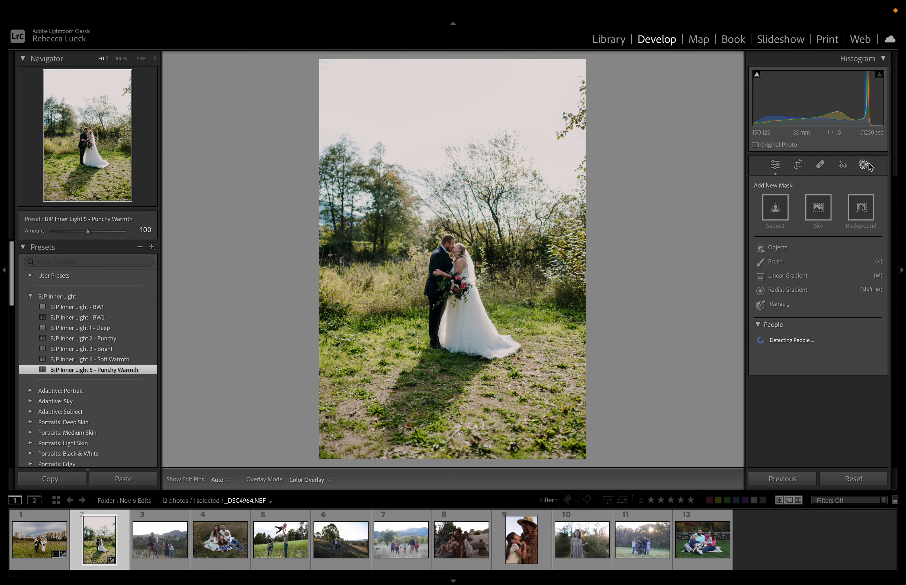
{"action": "left_click", "coordinate": [776, 209]}
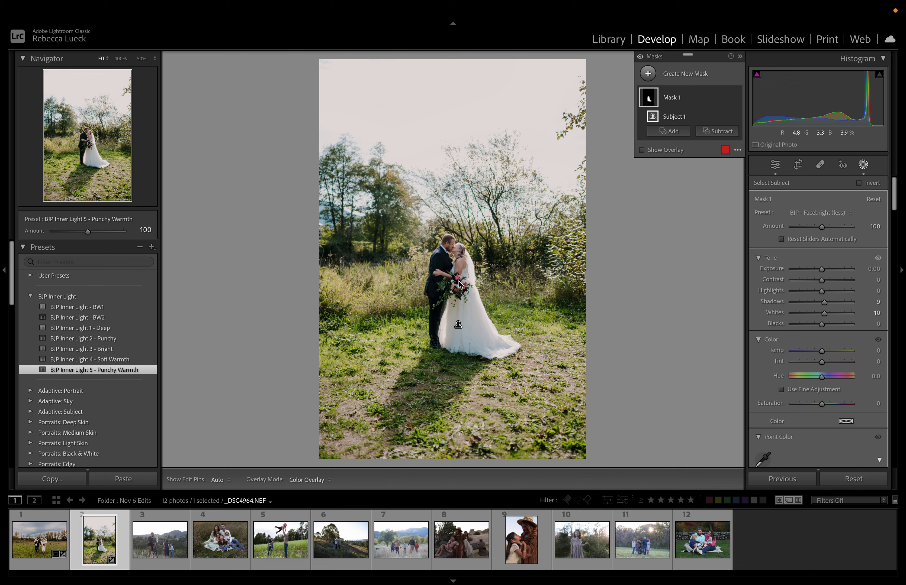
{"action": "key", "text": "shift+m"}
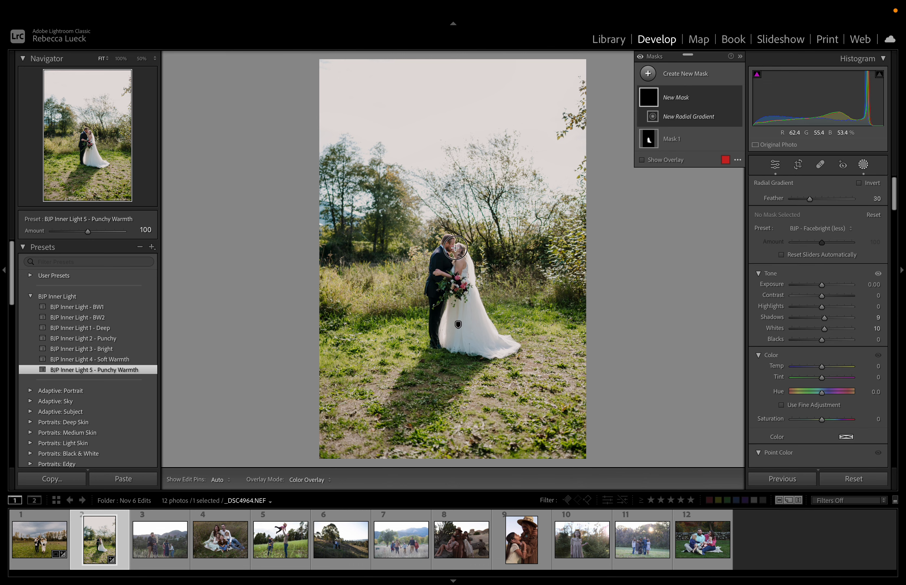
{"action": "left_click_drag", "start_coordinate": [455, 247], "coordinate": [466, 261]}
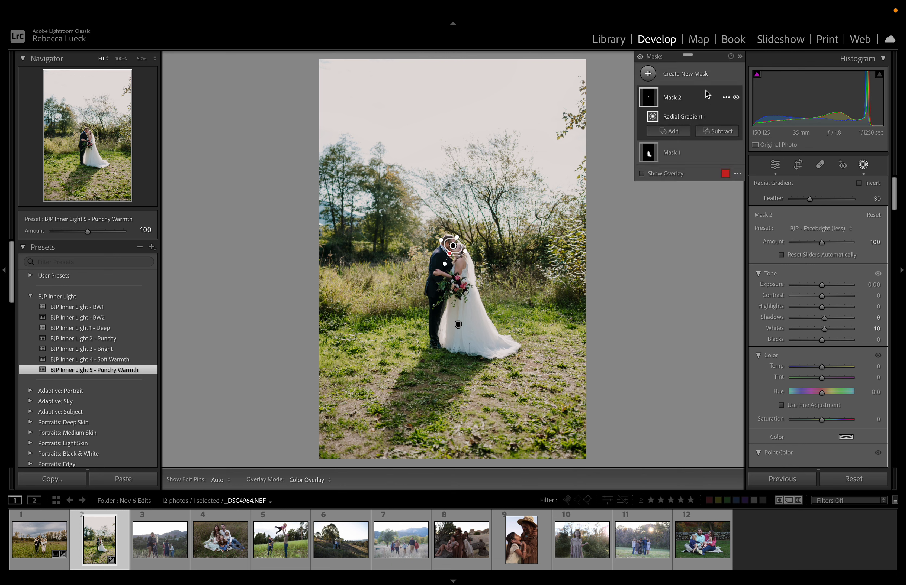
Create a sky mask and apply the BJP - Sky preset to it.
{"action": "left_click", "coordinate": [691, 75]}
{"action": "left_click", "coordinate": [702, 107]}
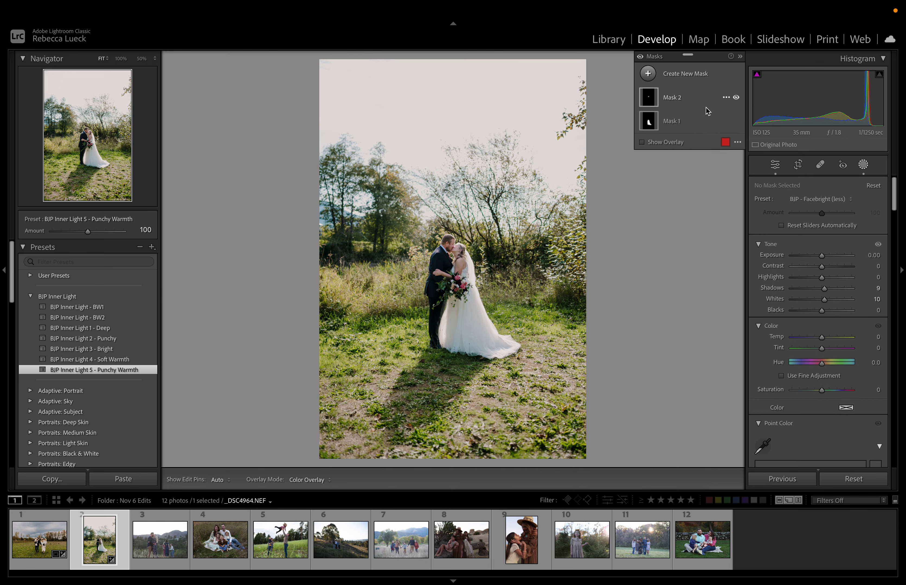
{"action": "left_click", "coordinate": [821, 217]}
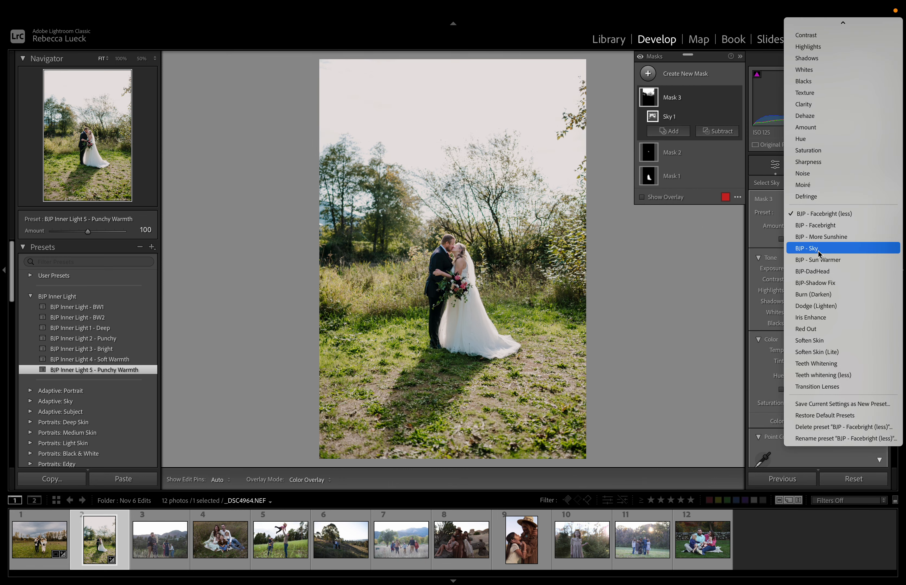
{"action": "left_click", "coordinate": [799, 250]}
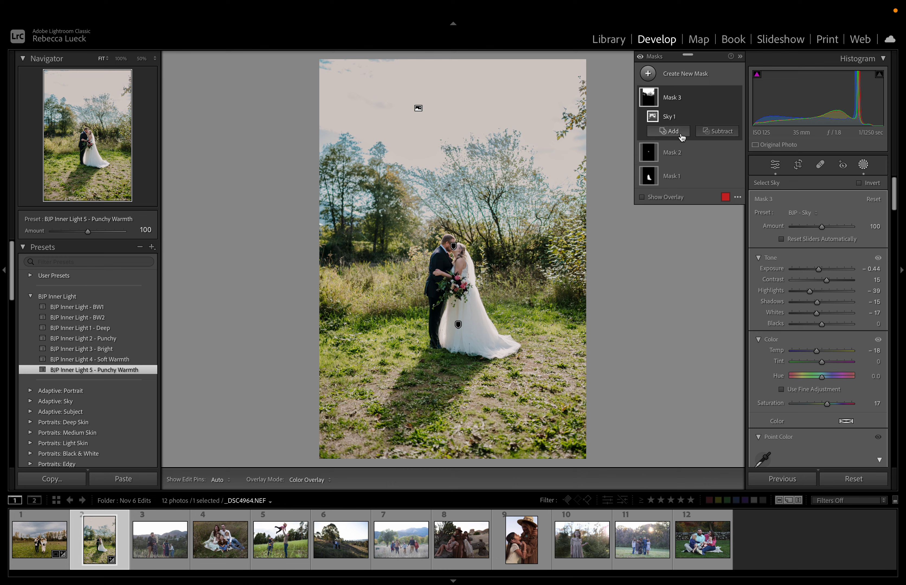
Extend the sky mask with a linear gradient from the sky down to the couple's feet and subtract the subject from it.
{"action": "left_click", "coordinate": [670, 132]}
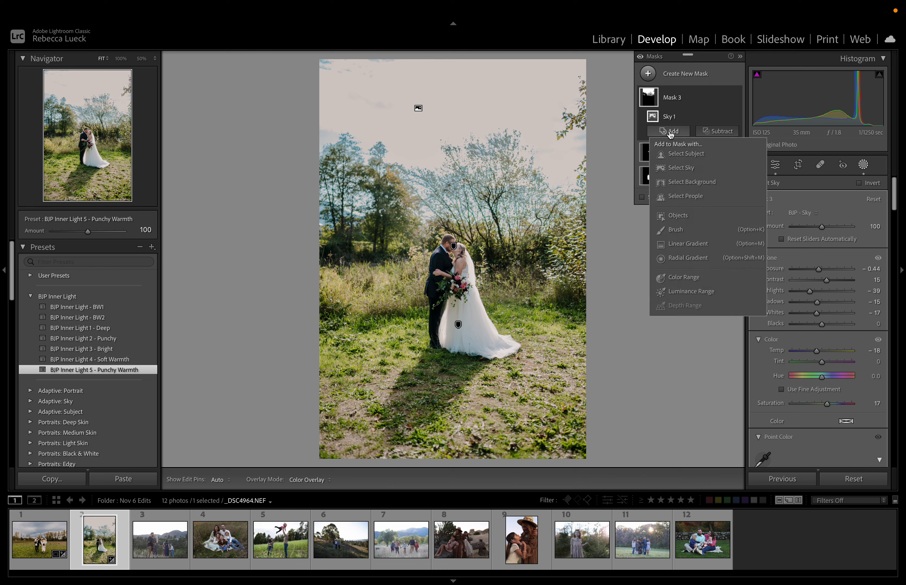
{"action": "left_click", "coordinate": [677, 248]}
{"action": "left_click_drag", "start_coordinate": [480, 120], "coordinate": [483, 349]}
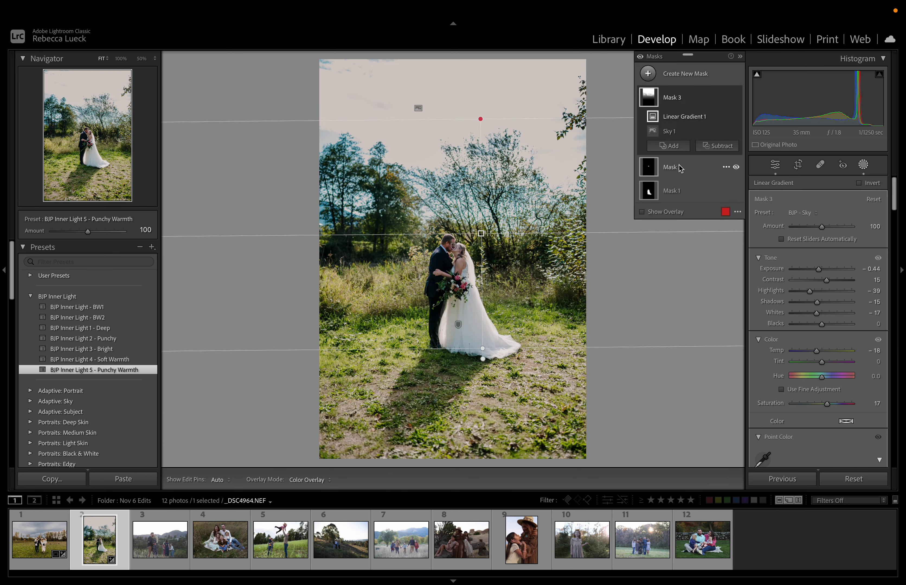
{"action": "left_click", "coordinate": [715, 146]}
{"action": "left_click", "coordinate": [731, 170]}
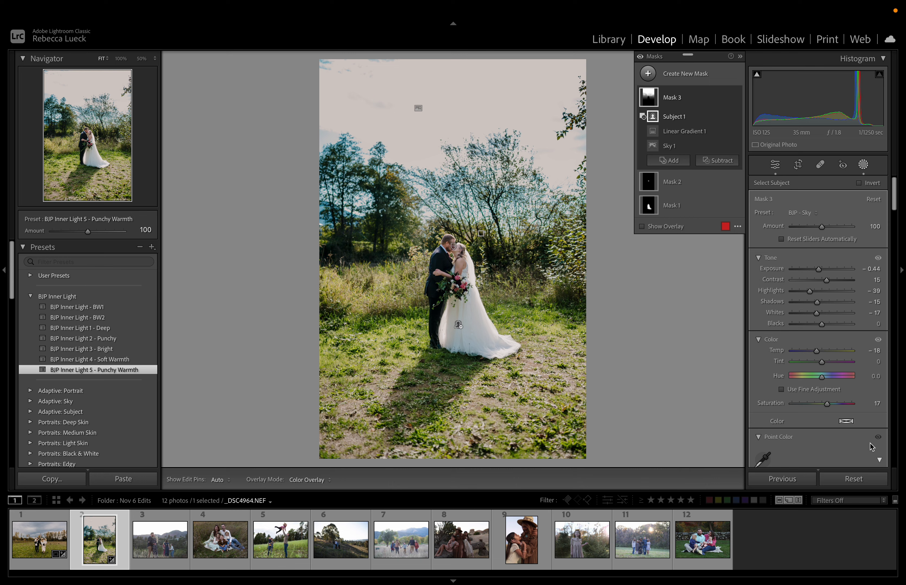
Reset the sky mask's Temp to 0 and set its Highlights to −100 and Exposure to −0.63.
{"action": "left_click_drag", "start_coordinate": [817, 352], "coordinate": [817, 353]}
{"action": "double_click", "coordinate": [817, 353]}
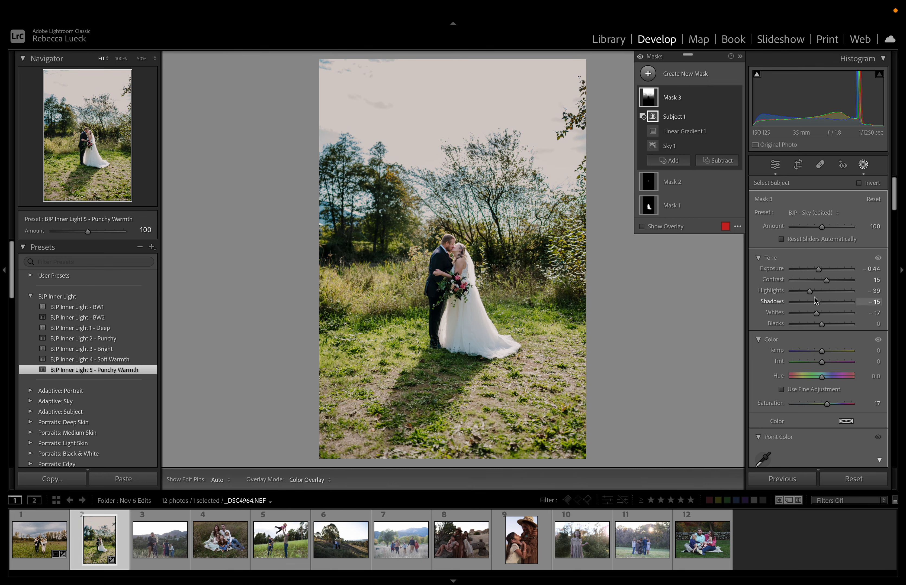
{"action": "left_click_drag", "start_coordinate": [809, 291], "coordinate": [786, 296]}
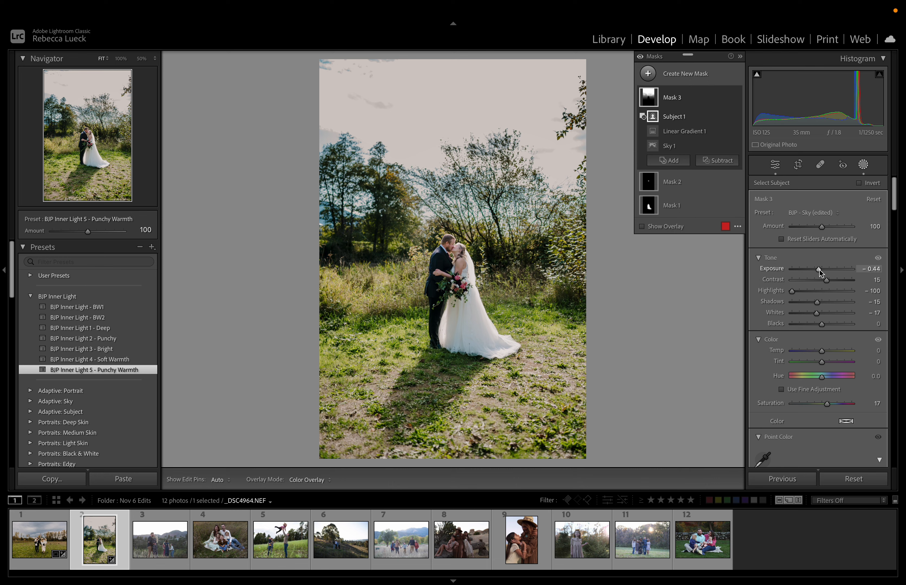
{"action": "left_click_drag", "start_coordinate": [819, 270], "coordinate": [817, 269]}
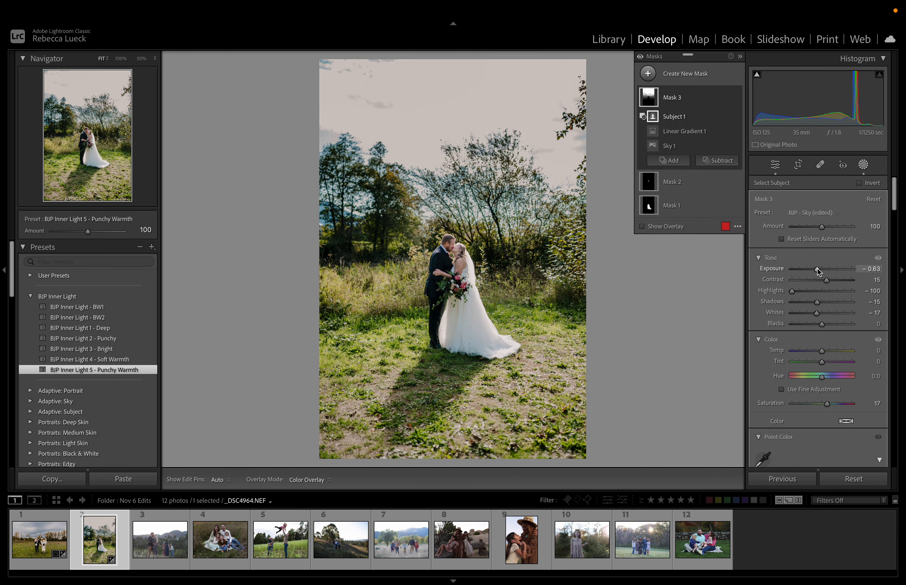
{"action": "left_click", "coordinate": [864, 166]}
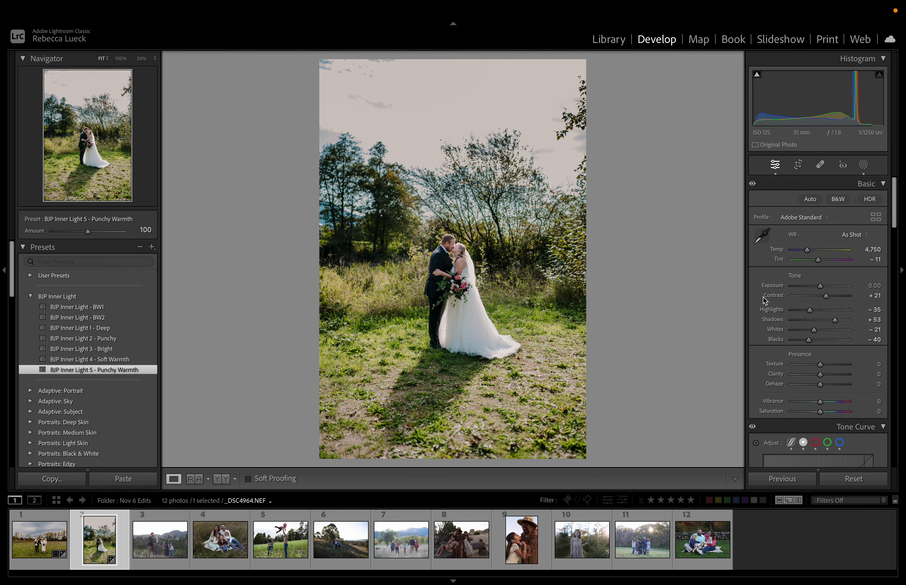
Darken the foreground with a linear gradient mask rising to the dress, using the Burn (Darken) preset, and subtract the subject.
{"action": "key", "text": "m"}
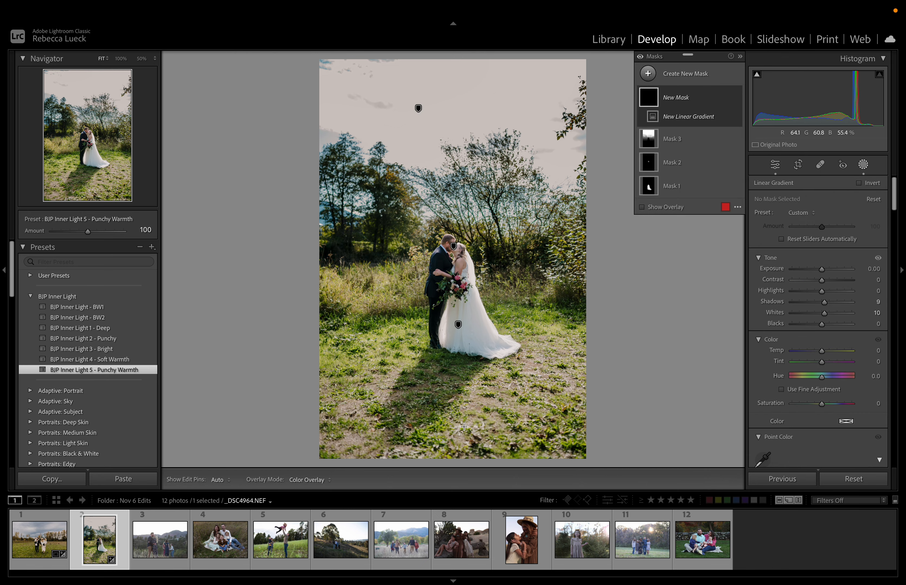
{"action": "left_click_drag", "start_coordinate": [474, 427], "coordinate": [471, 323]}
{"action": "left_click", "coordinate": [831, 213]}
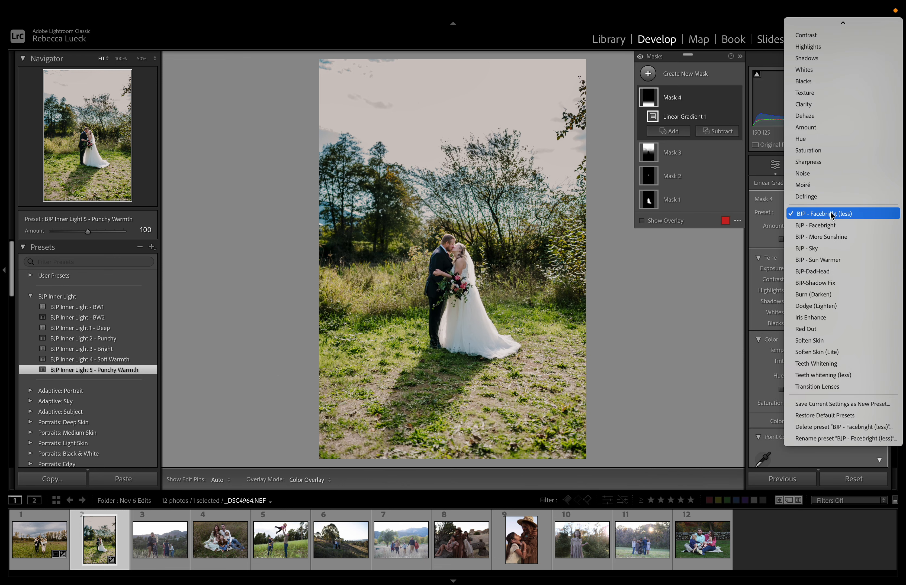
{"action": "left_click", "coordinate": [833, 295]}
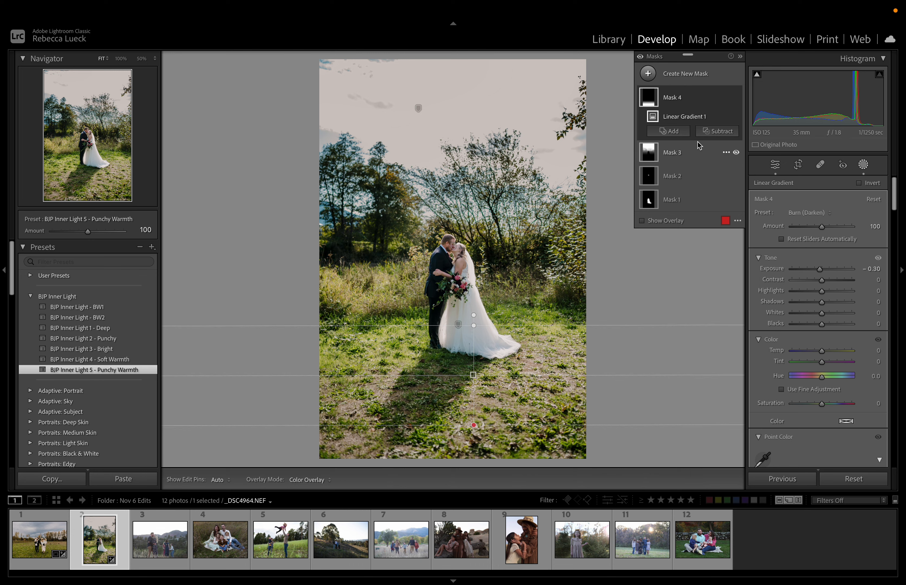
{"action": "left_click", "coordinate": [716, 131]}
{"action": "left_click", "coordinate": [717, 148]}
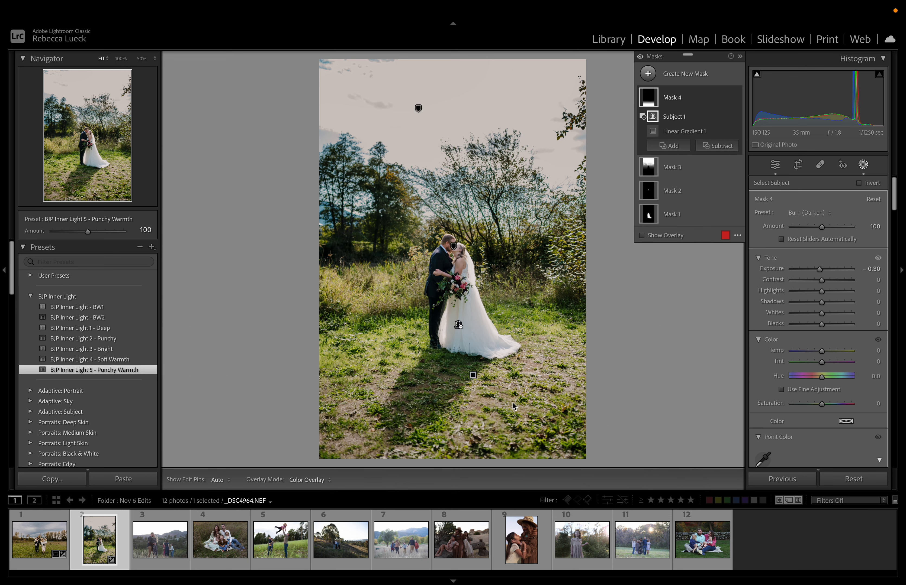
{"action": "left_click", "coordinate": [863, 165]}
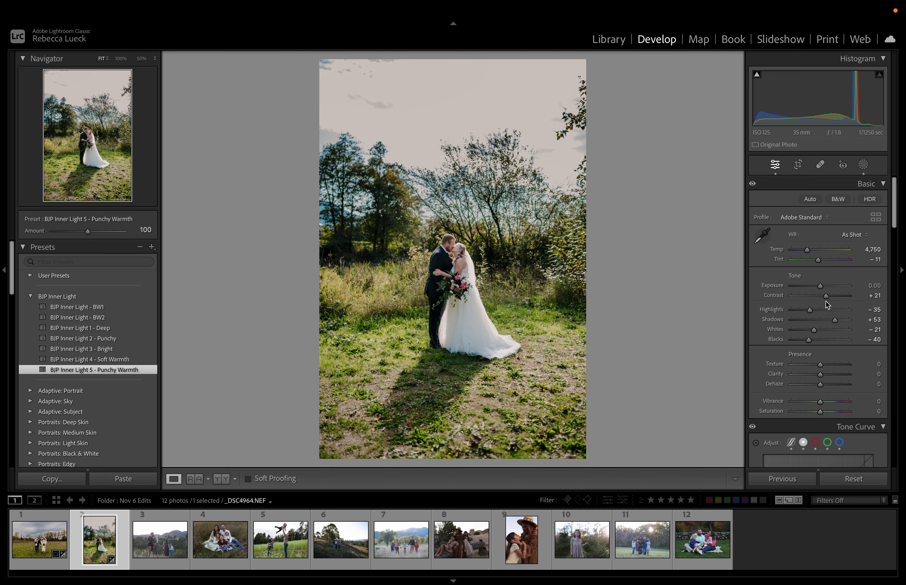
Set the photo's overall Shadows to +57, Highlights to −39 and Temp to 5,106, and check the color mixer saturation.
{"action": "left_click_drag", "start_coordinate": [833, 323], "coordinate": [811, 318]}
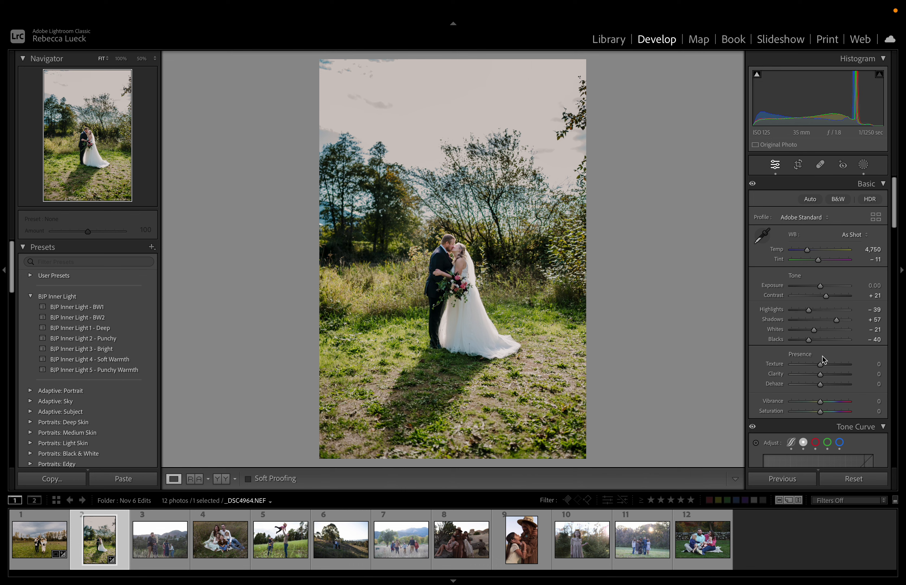
{"action": "left_click_drag", "start_coordinate": [807, 251], "coordinate": [811, 254]}
{"action": "scroll", "coordinate": [826, 289], "scroll_direction": "down", "scroll_amount": 10}
{"action": "scroll", "coordinate": [841, 323], "scroll_direction": "down", "scroll_amount": 3}
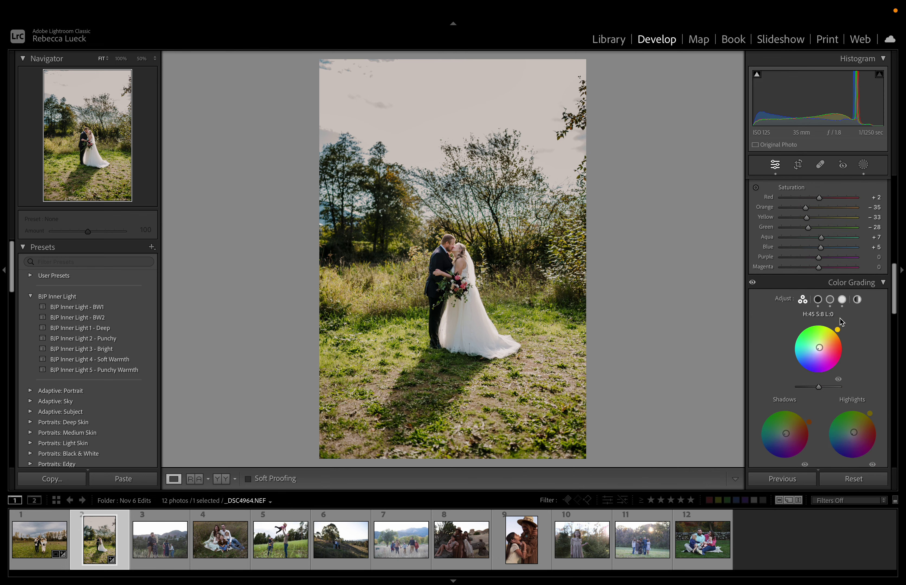
{"action": "scroll", "coordinate": [842, 322], "scroll_direction": "up", "scroll_amount": 3}
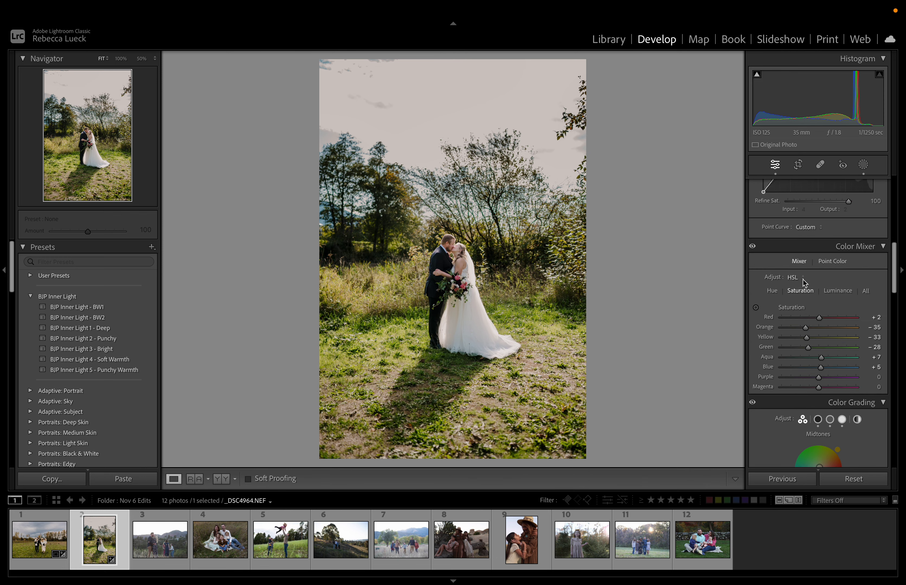
{"action": "scroll", "coordinate": [807, 285], "scroll_direction": "up", "scroll_amount": 5}
{"action": "left_click_drag", "start_coordinate": [895, 253], "coordinate": [896, 152]}
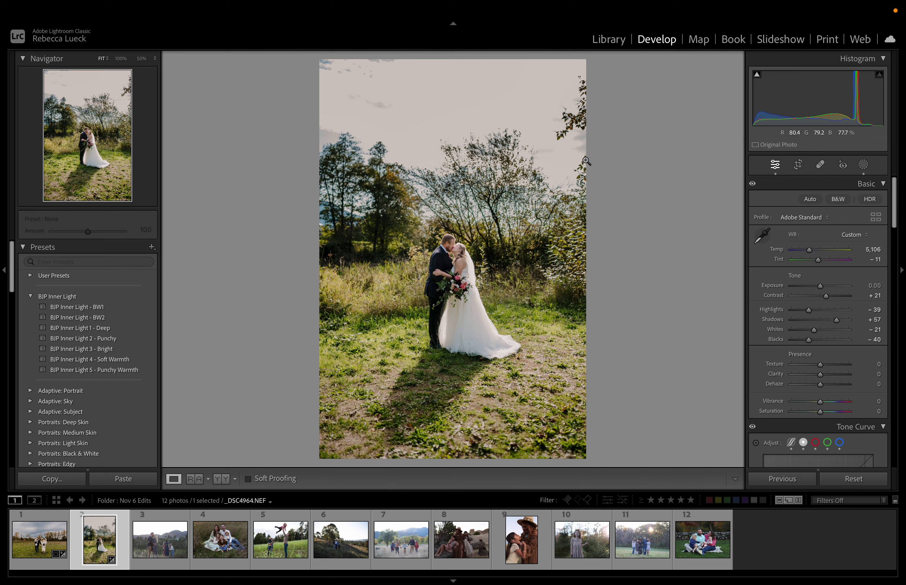
Compare the photo with and without the sky mask, Mask 3, and leave that mask hidden.
{"action": "left_click", "coordinate": [863, 165]}
{"action": "left_click", "coordinate": [736, 121]}
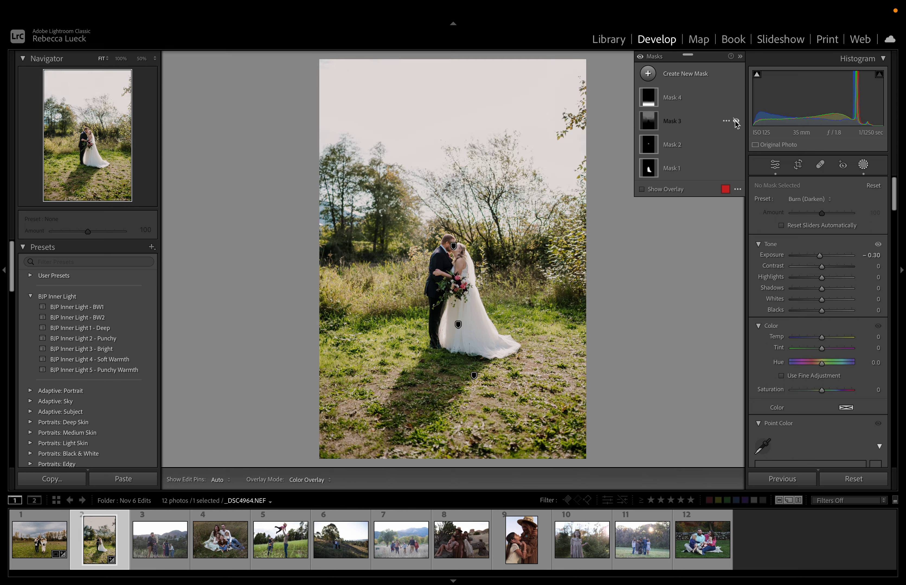
{"action": "left_click", "coordinate": [736, 121]}
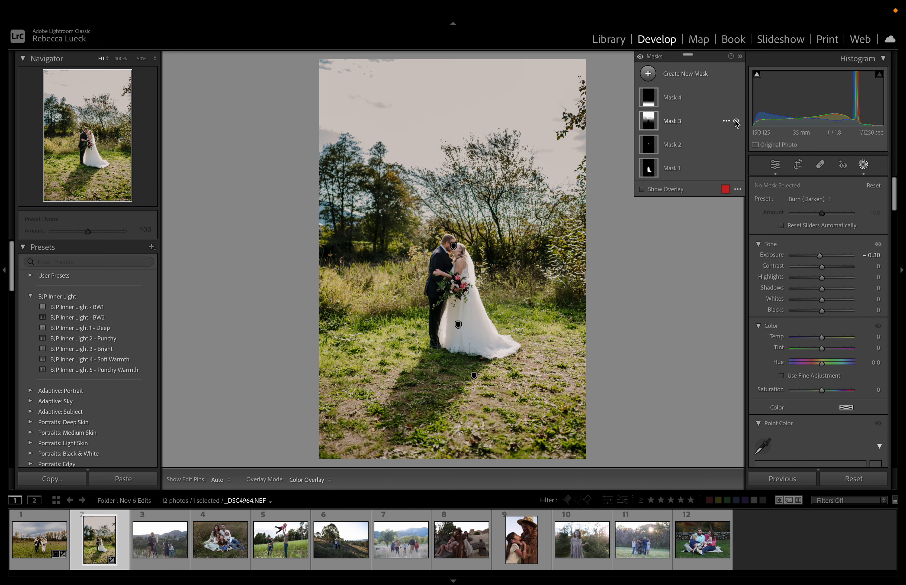
{"action": "left_click", "coordinate": [736, 121]}
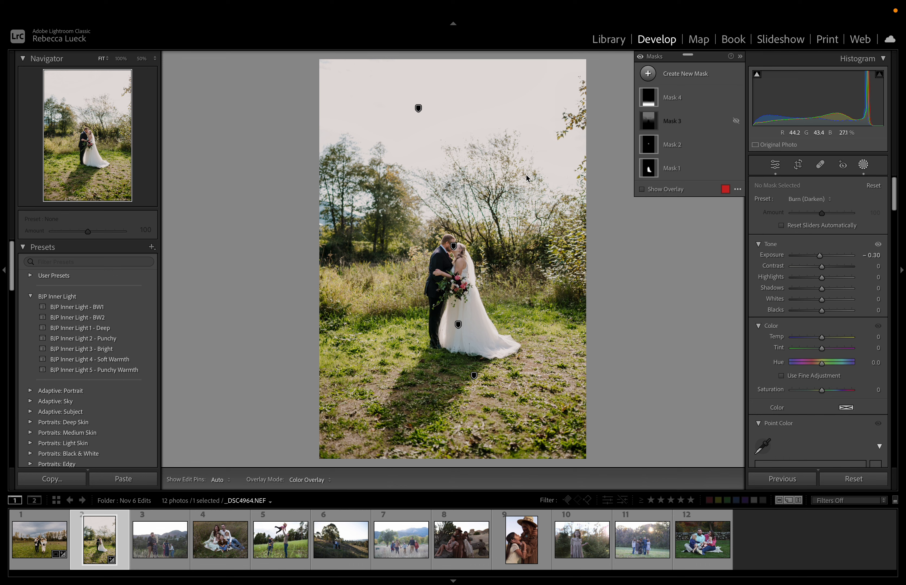
Darken the sky with a linear gradient mask down to the couple, using Burn (Darken) with Exposure −0.38 and Highlights −37, and subtract the subject.
{"action": "key", "text": "m"}
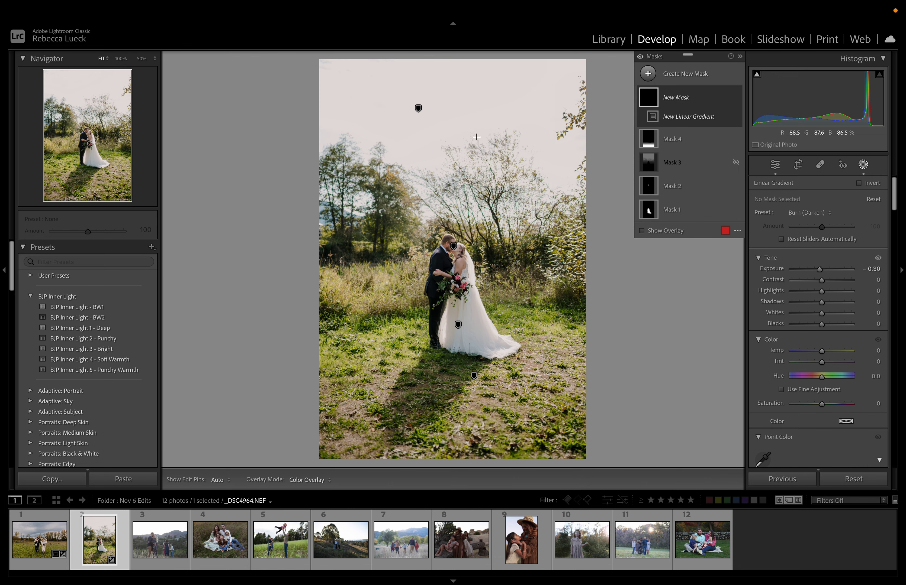
{"action": "left_click_drag", "start_coordinate": [478, 136], "coordinate": [480, 277]}
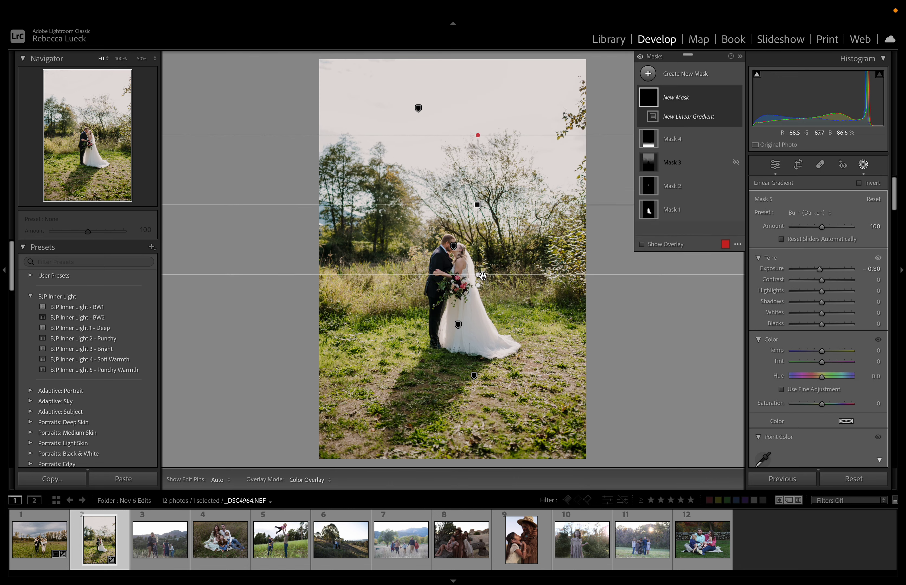
{"action": "left_click", "coordinate": [807, 213]}
{"action": "left_click", "coordinate": [812, 216]}
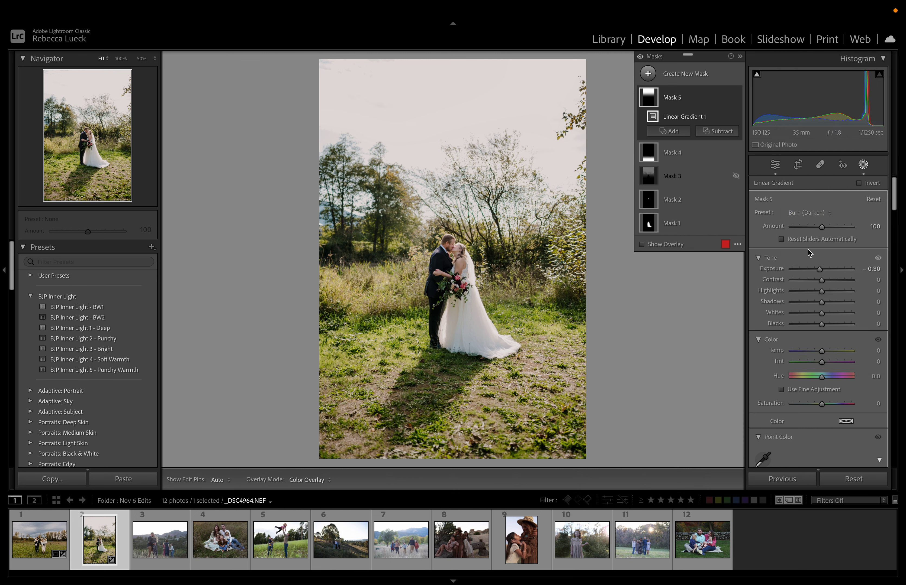
{"action": "mouse_move", "coordinate": [818, 290]}
{"action": "left_mouse_down"}
{"action": "mouse_move", "coordinate": [809, 294]}
{"action": "mouse_move", "coordinate": [820, 273]}
{"action": "left_mouse_up"}
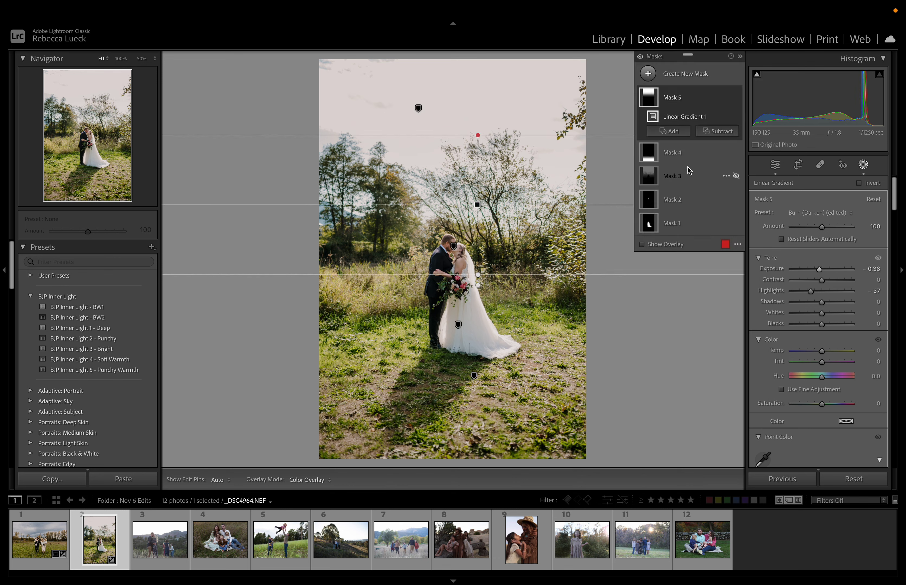
{"action": "left_click", "coordinate": [717, 131]}
{"action": "left_click", "coordinate": [732, 154]}
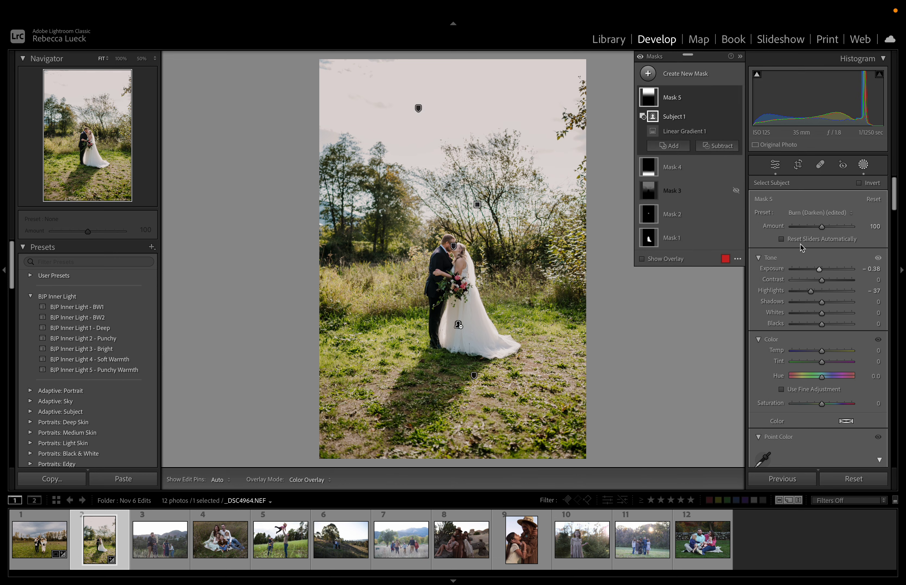
Compare the gradient mask, Mask 5, with the sky mask, Mask 3, leaving Mask 5 visible and Mask 3 hidden, and close masking.
{"action": "left_click", "coordinate": [736, 97]}
{"action": "left_click", "coordinate": [736, 191]}
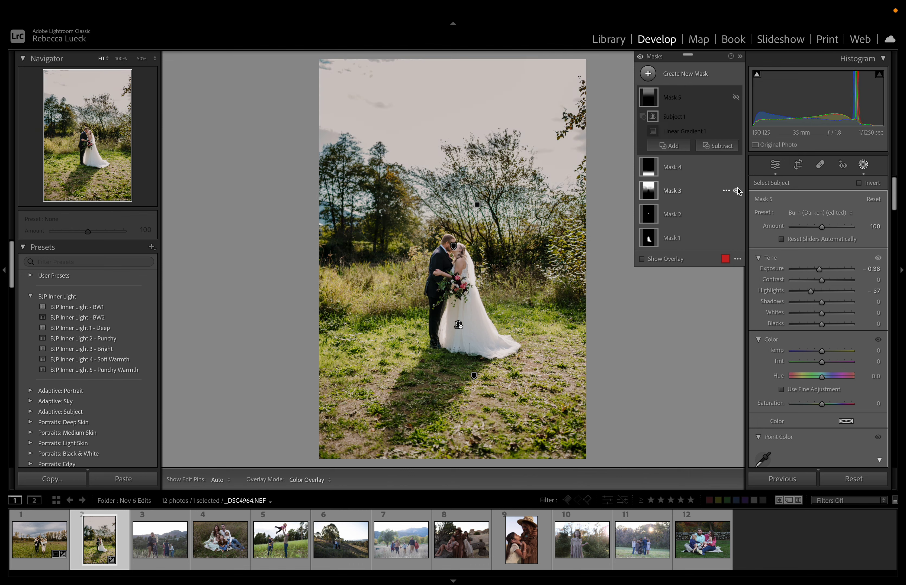
{"action": "left_click", "coordinate": [736, 191]}
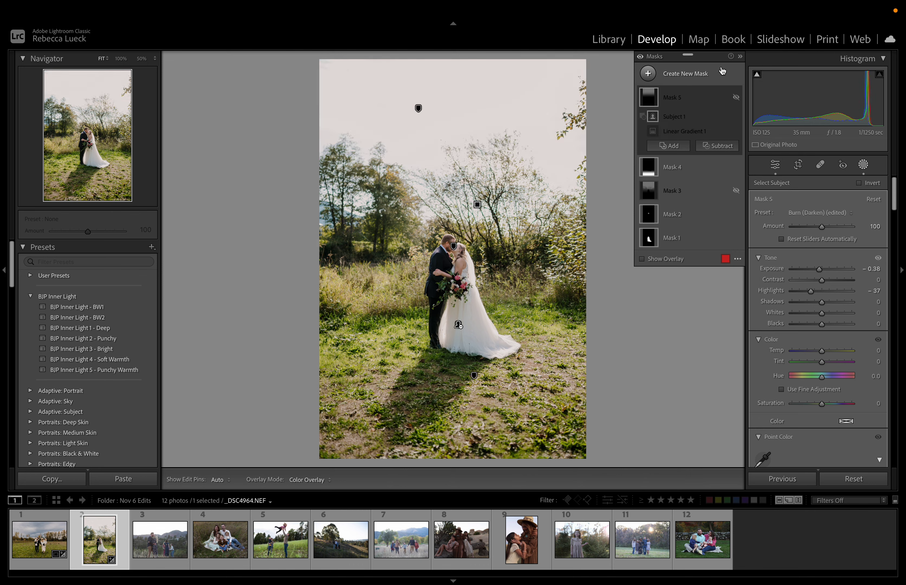
{"action": "left_click", "coordinate": [736, 97]}
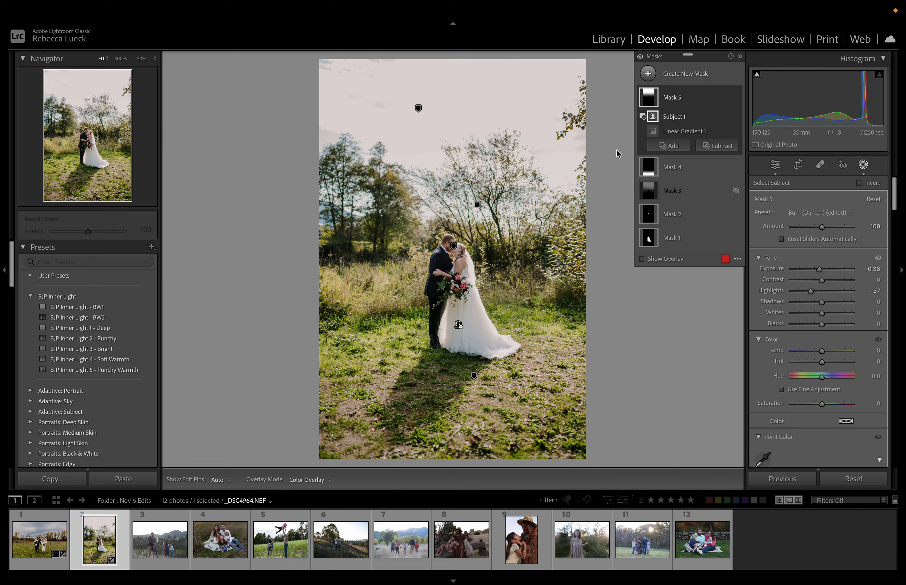
{"action": "left_click", "coordinate": [864, 165]}
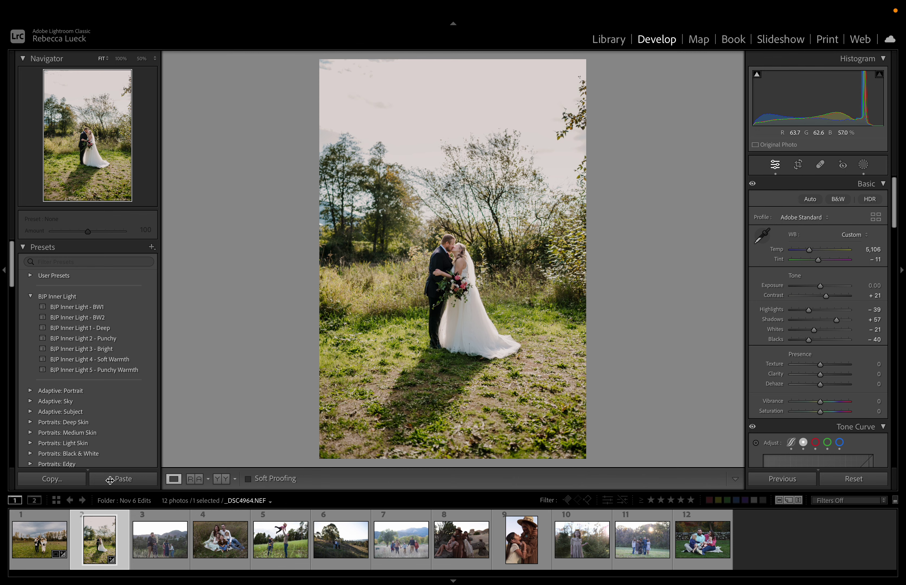
Open the third photo, JSP_6639.NEF, and apply the BJP Inner Light 2 - Punchy preset.
{"action": "left_click", "coordinate": [160, 543]}
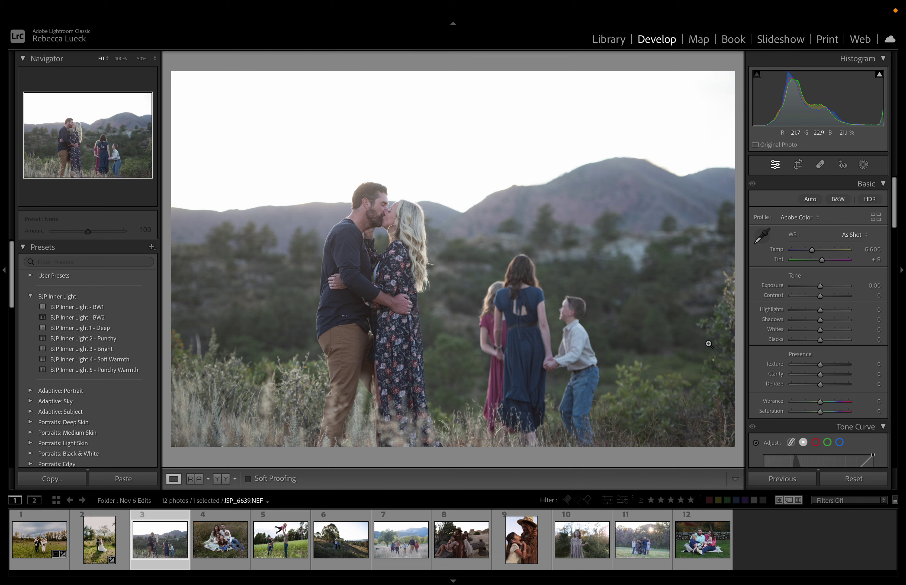
{"action": "left_click", "coordinate": [122, 343]}
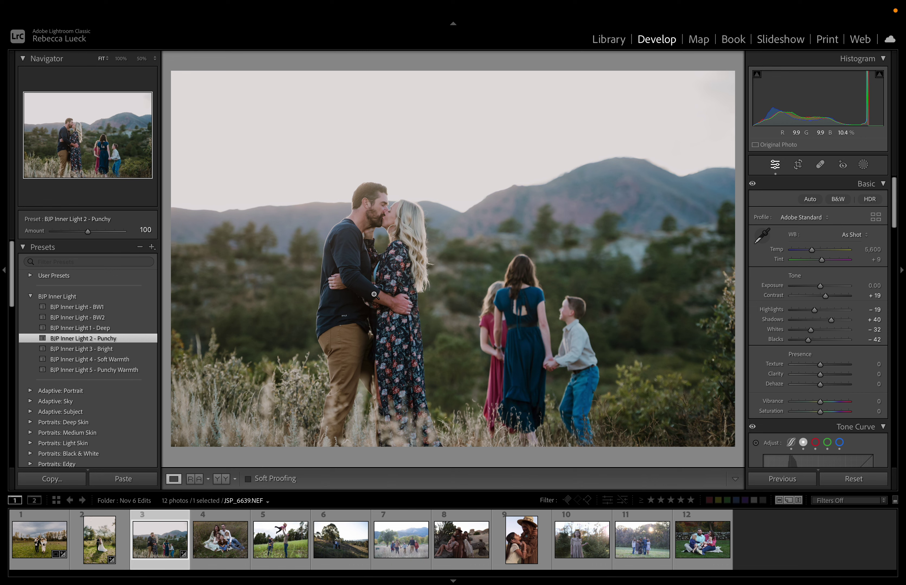
{"action": "left_click", "coordinate": [863, 166]}
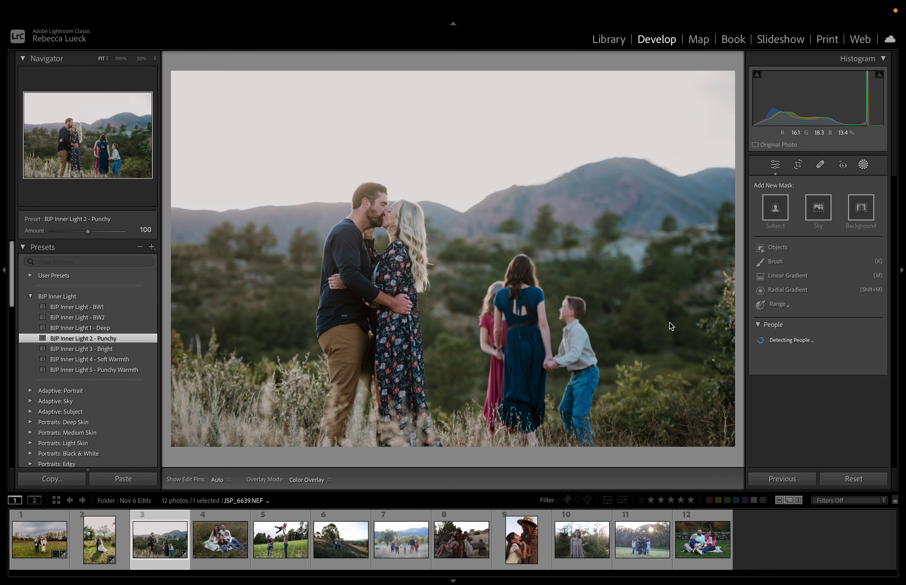
{"action": "left_click", "coordinate": [863, 164]}
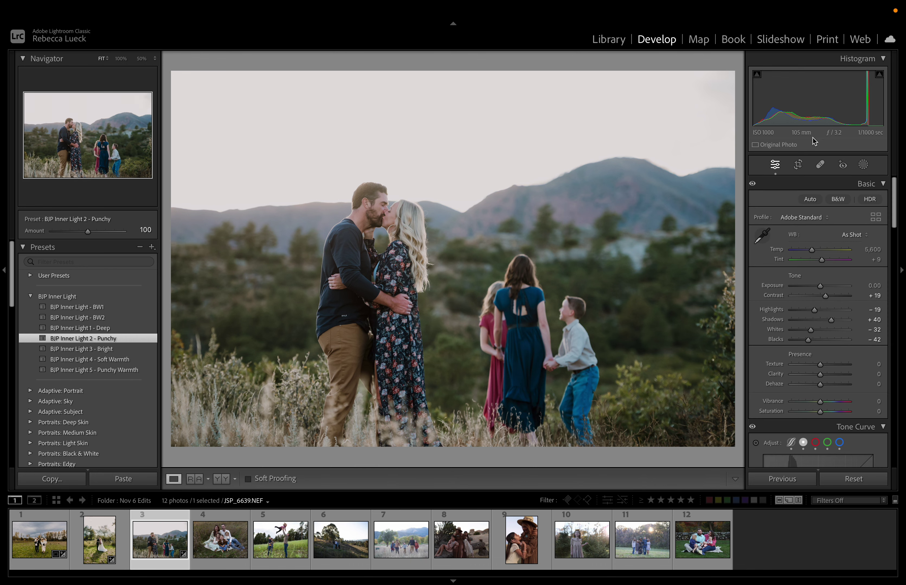
Add a subject mask over the family with the BJP - Facebright (less) preset and set its Shadows to 5.
{"action": "left_click", "coordinate": [863, 165]}
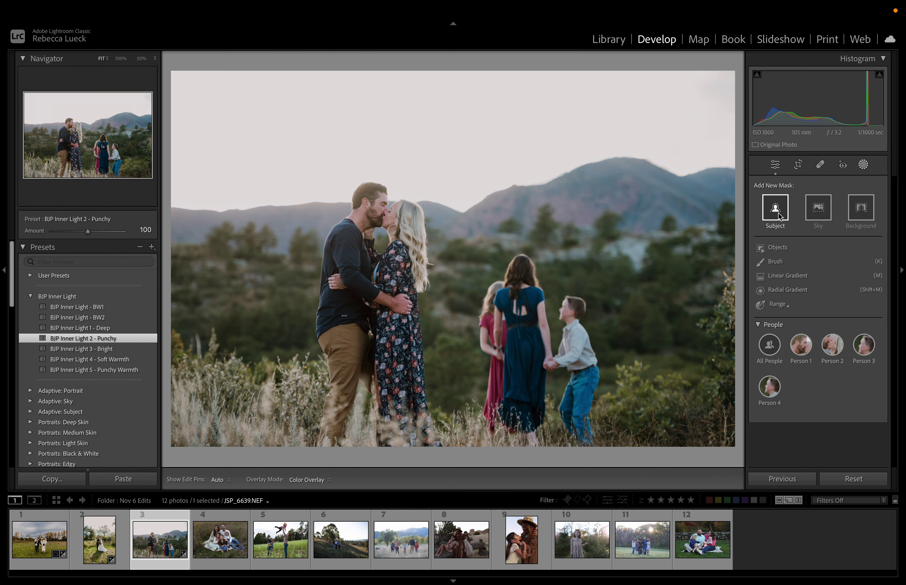
{"action": "left_click", "coordinate": [778, 212]}
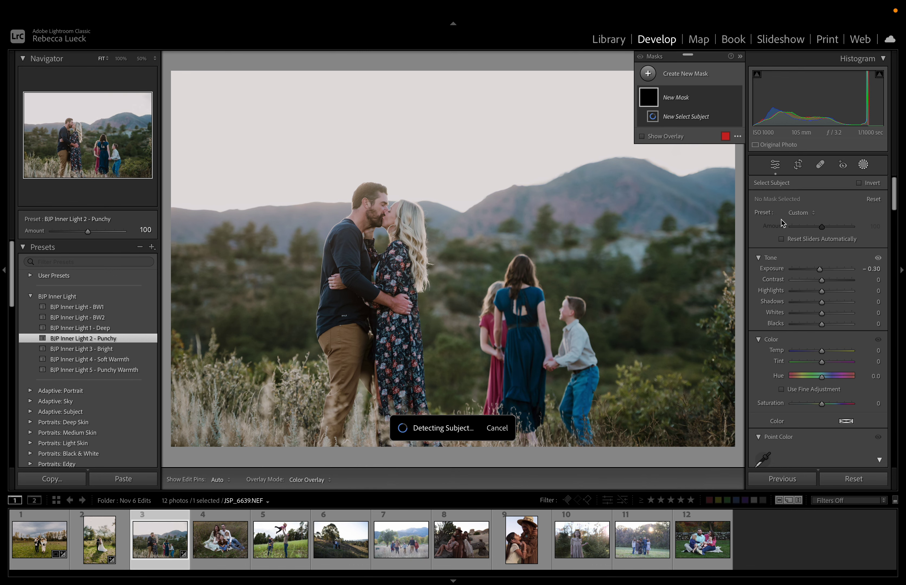
{"action": "left_click", "coordinate": [817, 217]}
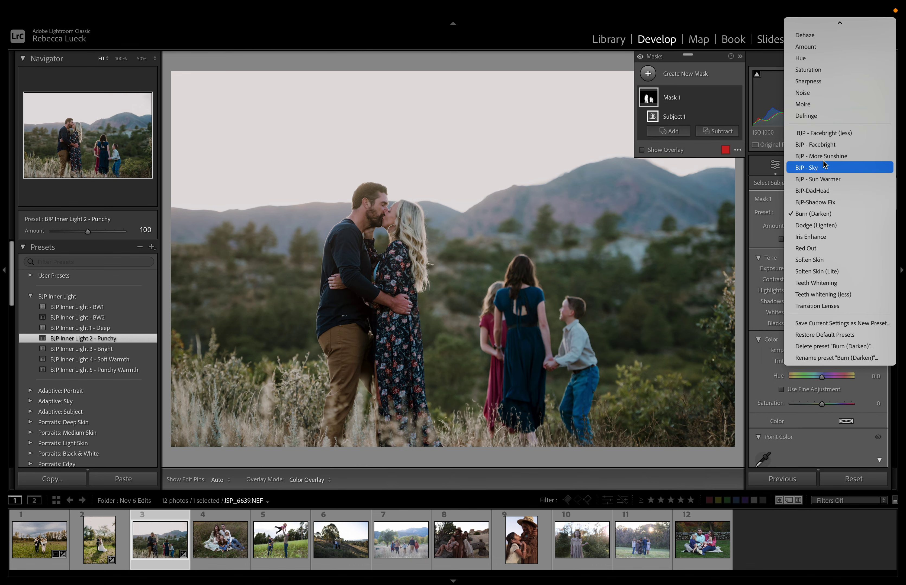
{"action": "left_click", "coordinate": [822, 133]}
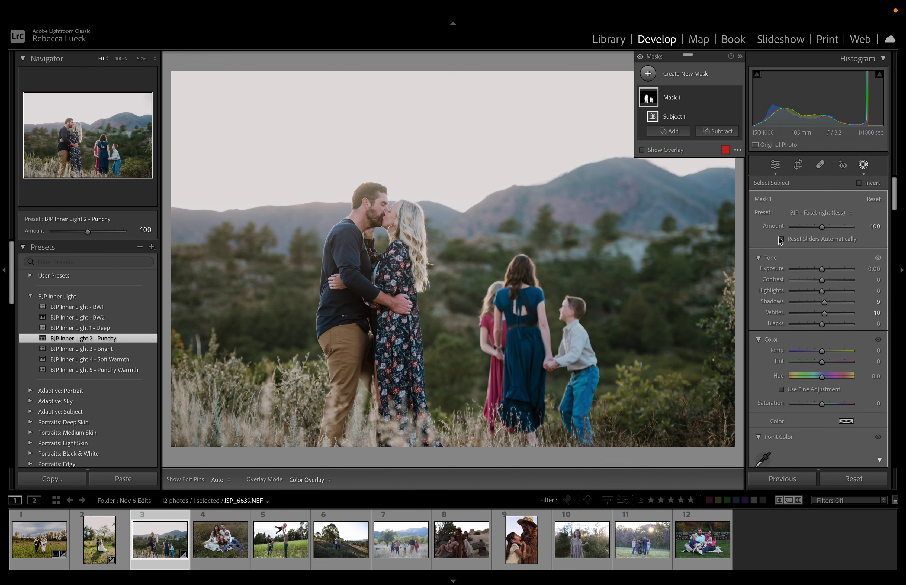
{"action": "left_click_drag", "start_coordinate": [825, 303], "coordinate": [823, 305]}
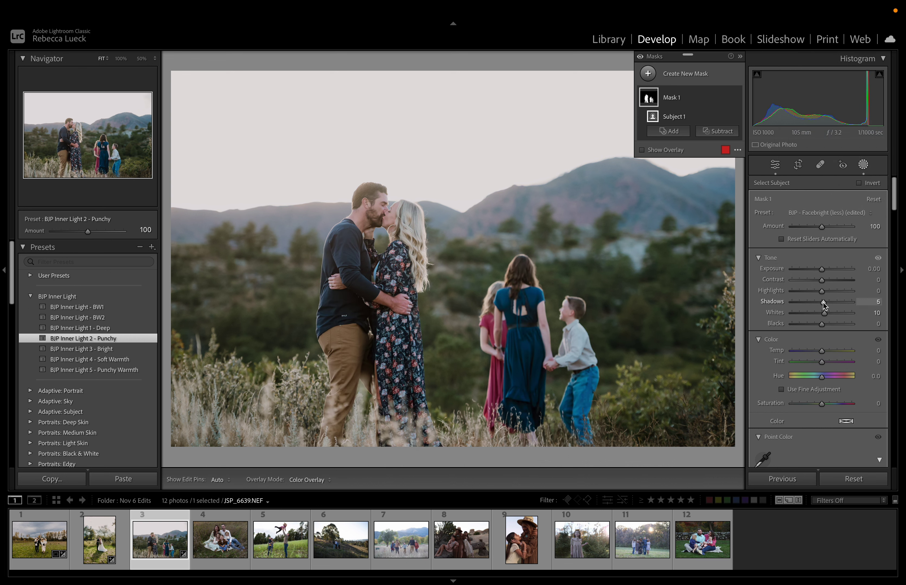
Examine the light and detail in the sky by temporarily lowering Exposure to −4.10 and −2.45, resetting it to 0 each time.
{"action": "left_click", "coordinate": [677, 75]}
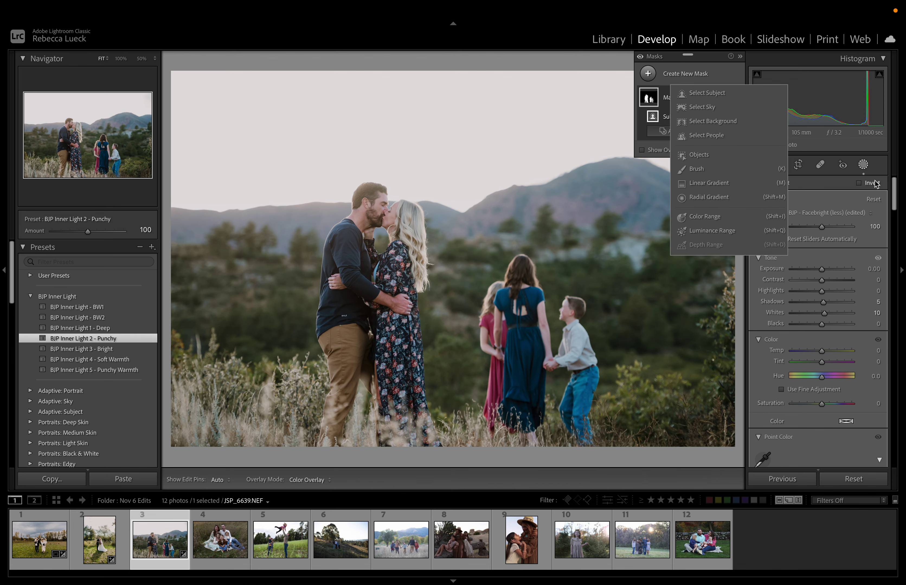
{"action": "left_click", "coordinate": [863, 166]}
{"action": "left_click_drag", "start_coordinate": [821, 287], "coordinate": [797, 288]}
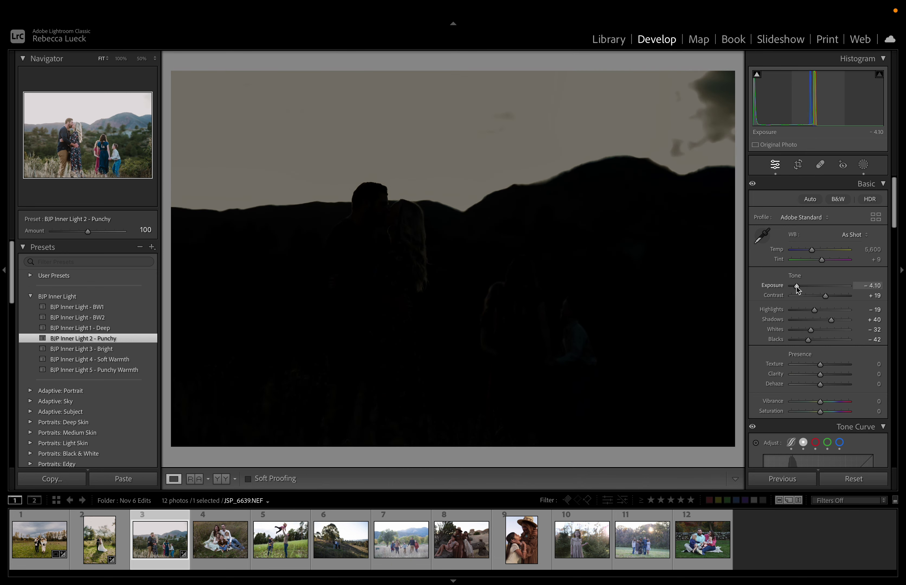
{"action": "double_click", "coordinate": [798, 288]}
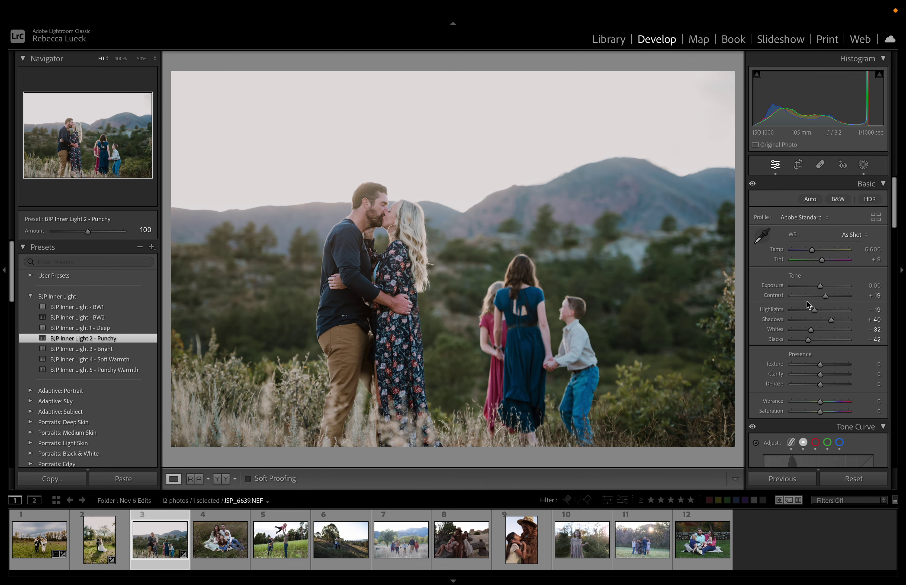
{"action": "left_click_drag", "start_coordinate": [822, 289], "coordinate": [807, 289]}
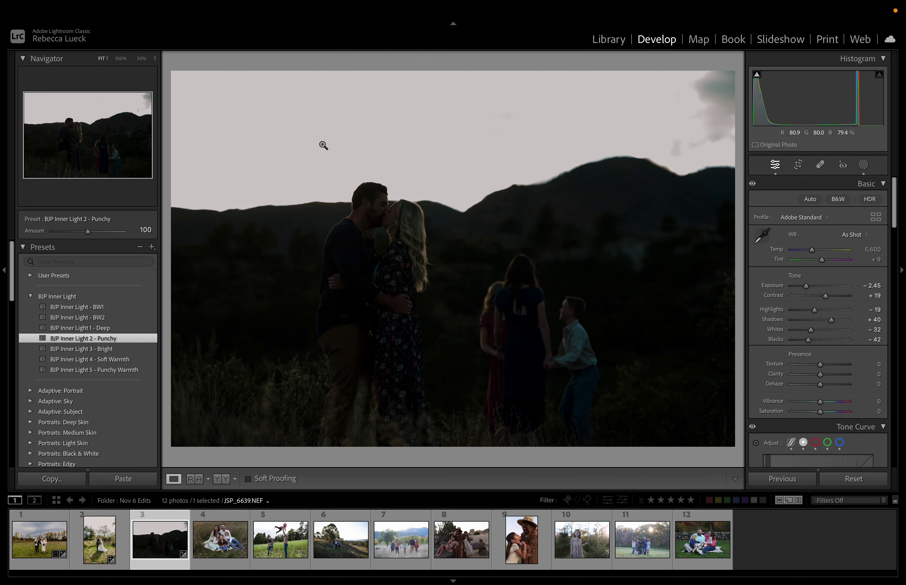
{"action": "double_click", "coordinate": [806, 286]}
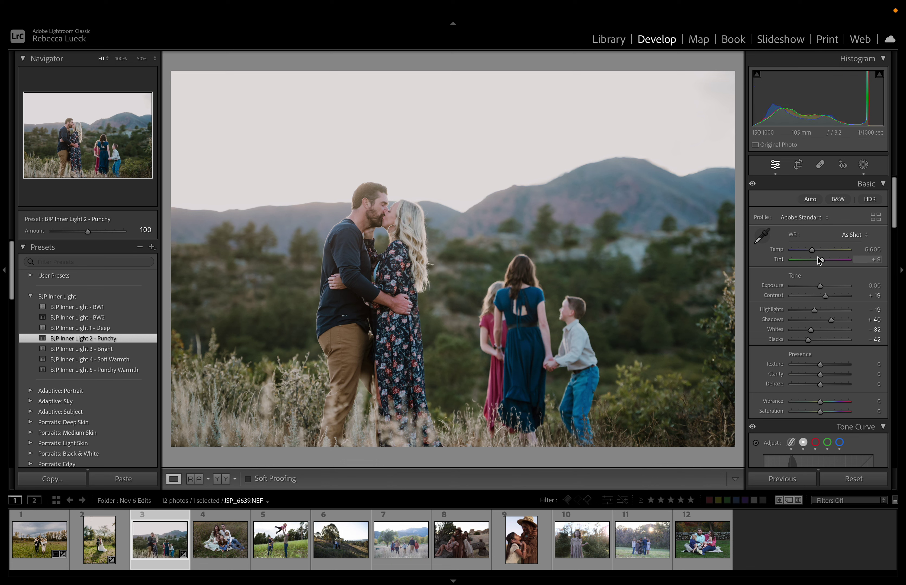
Add a large radial gradient mask centred at the photo's left edge, just above the hills, with Feather at 90.
{"action": "left_click", "coordinate": [863, 166]}
{"action": "left_click", "coordinate": [683, 73]}
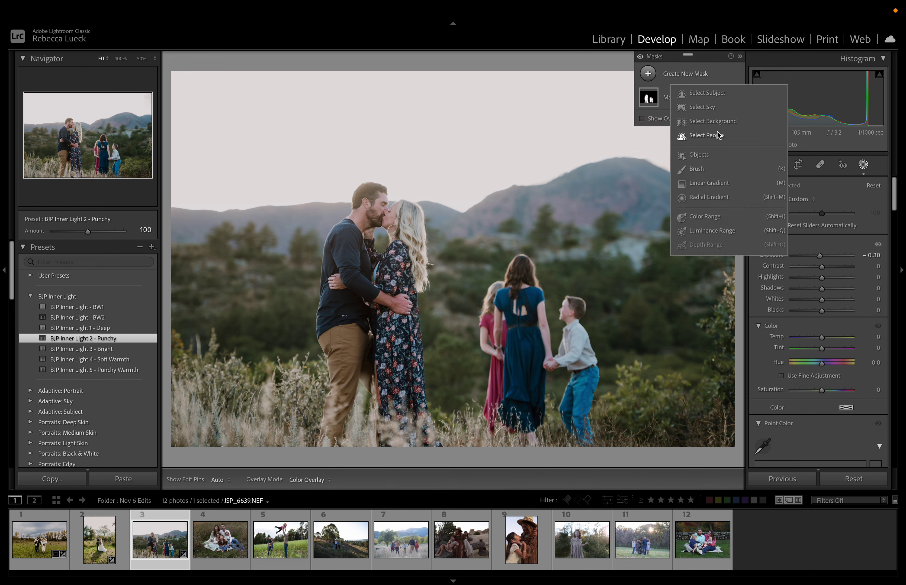
{"action": "left_click", "coordinate": [709, 197]}
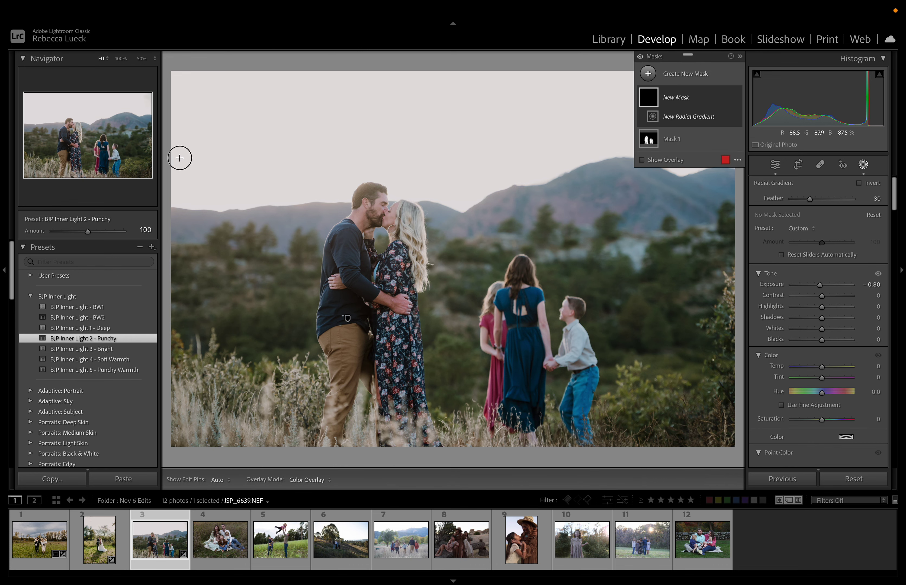
{"action": "mouse_move", "coordinate": [180, 158]}
{"action": "left_mouse_down"}
{"action": "mouse_move", "coordinate": [289, 289]}
{"action": "mouse_move", "coordinate": [365, 345]}
{"action": "left_mouse_up"}
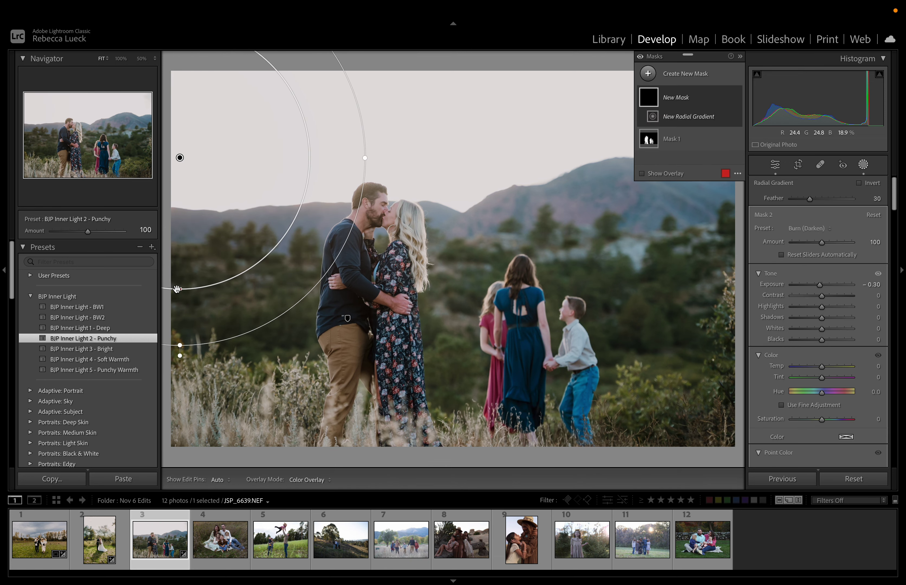
{"action": "left_click_drag", "start_coordinate": [178, 289], "coordinate": [175, 192]}
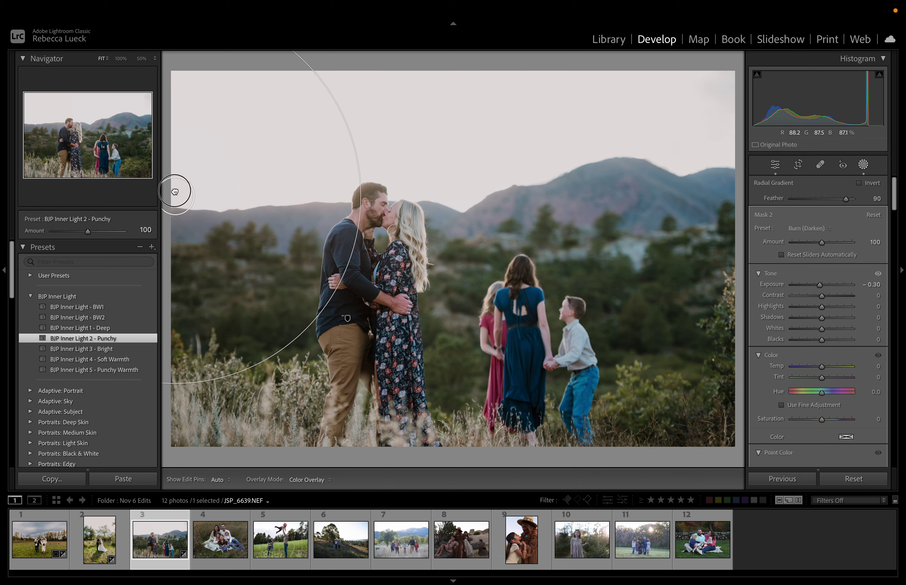
Apply the BJP - More Sunshine preset to the radial mask, narrow it slightly beside the man's head, and compare the photo without it.
{"action": "left_click", "coordinate": [822, 229]}
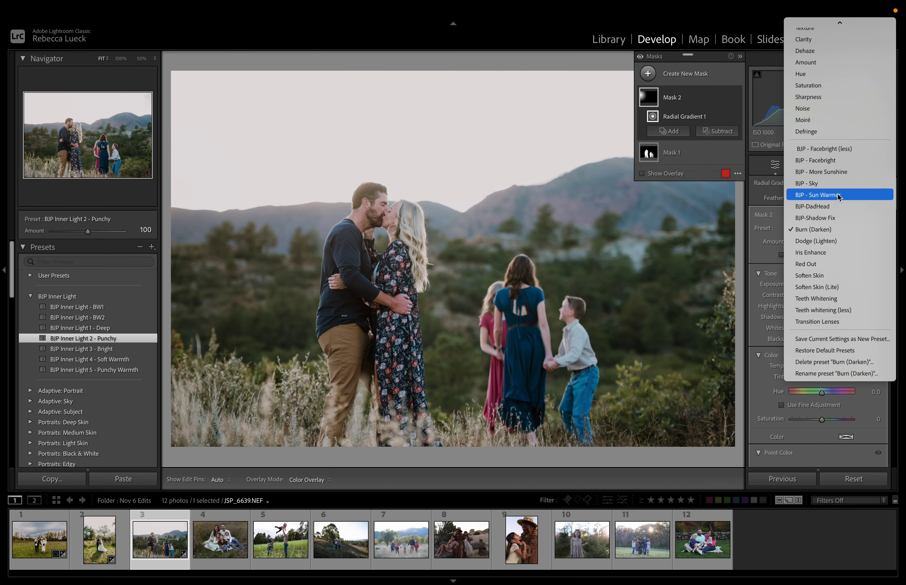
{"action": "left_click", "coordinate": [837, 174]}
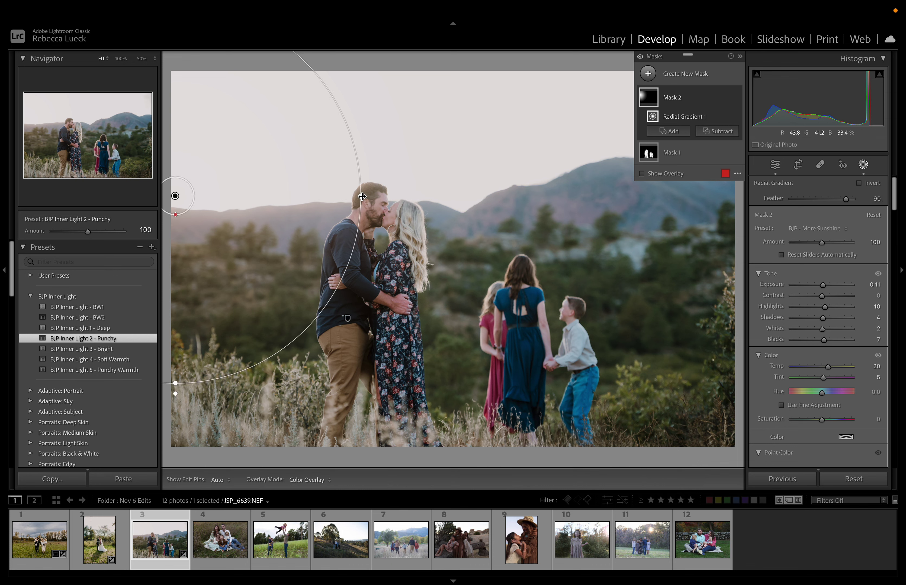
{"action": "left_click_drag", "start_coordinate": [363, 197], "coordinate": [353, 194]}
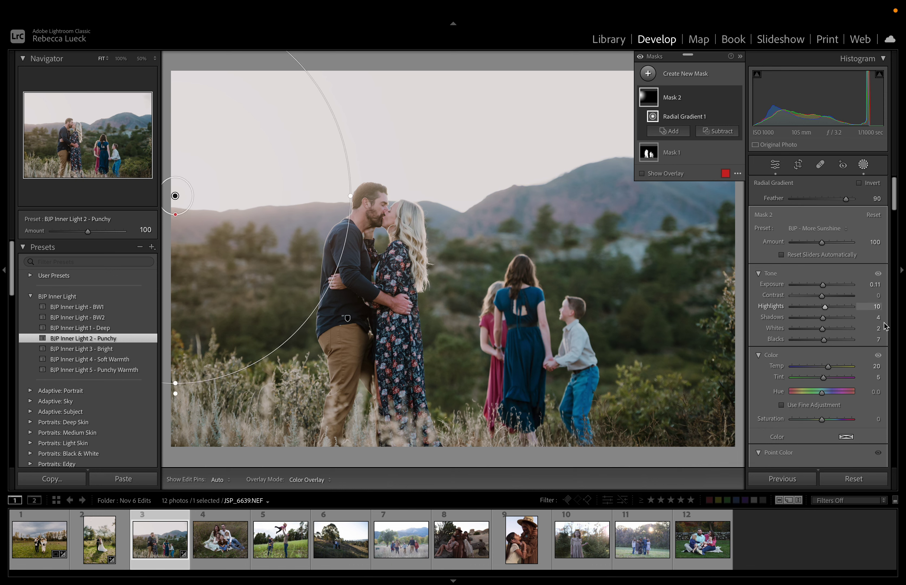
{"action": "left_click", "coordinate": [735, 99]}
{"action": "left_click", "coordinate": [736, 98]}
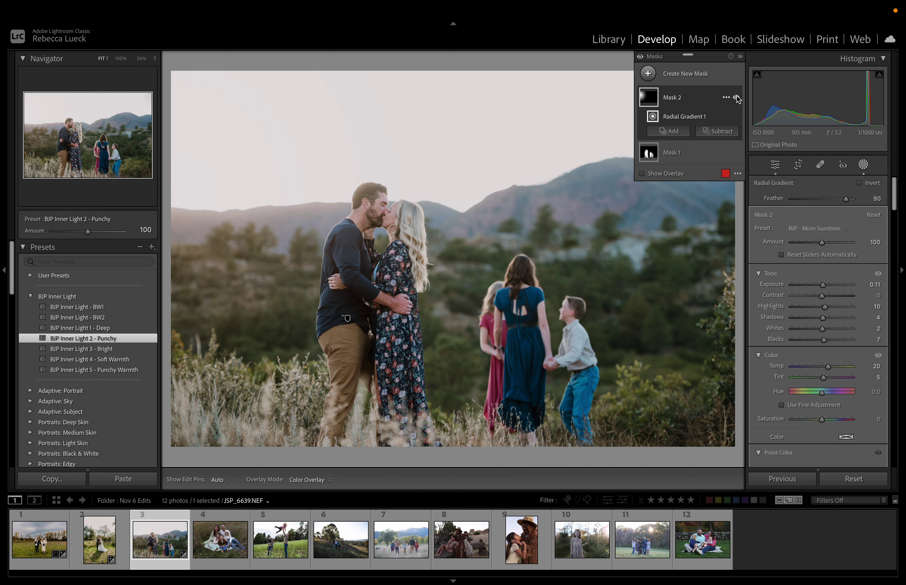
Adjust the whole photo's white balance to Tint +6 and Temp 5,827.
{"action": "left_click", "coordinate": [862, 165]}
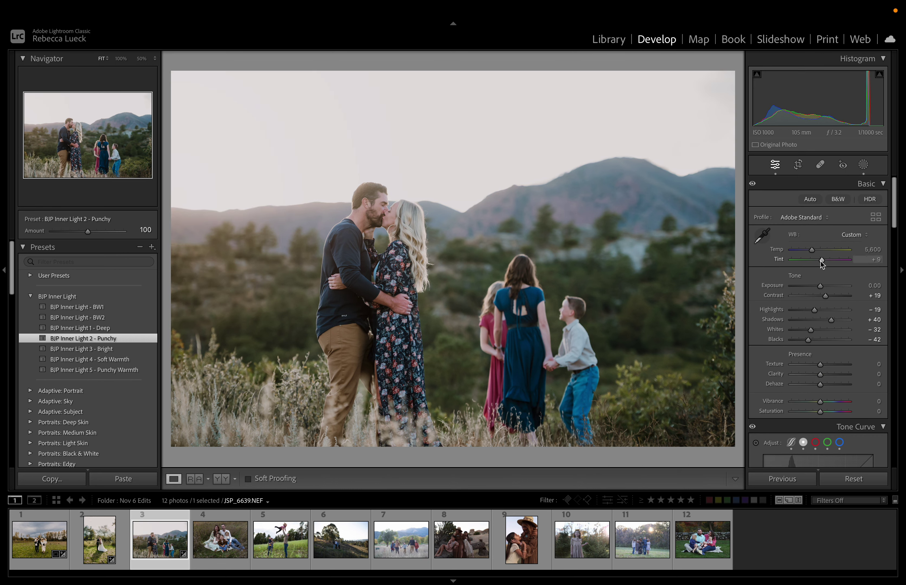
{"action": "left_click_drag", "start_coordinate": [821, 263], "coordinate": [813, 253]}
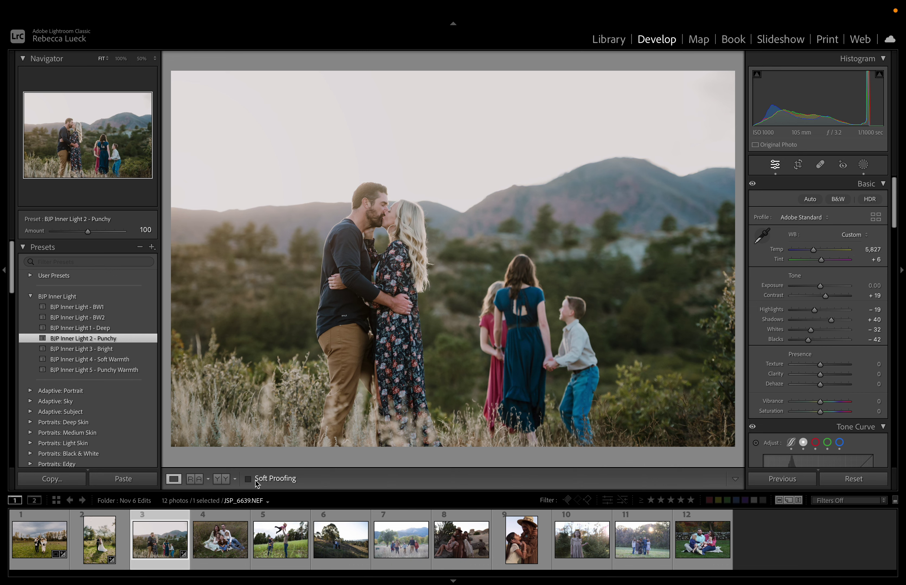
Open the fourth photo, the family sitting in tall grass, and apply the BJP Inner Light 4 - Soft Warmth preset.
{"action": "left_click", "coordinate": [226, 542]}
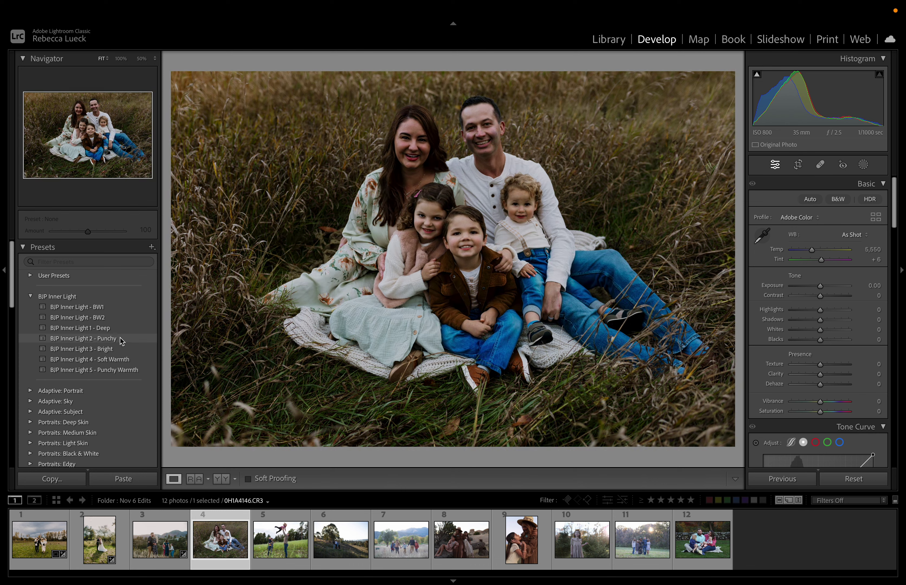
{"action": "left_click", "coordinate": [130, 360]}
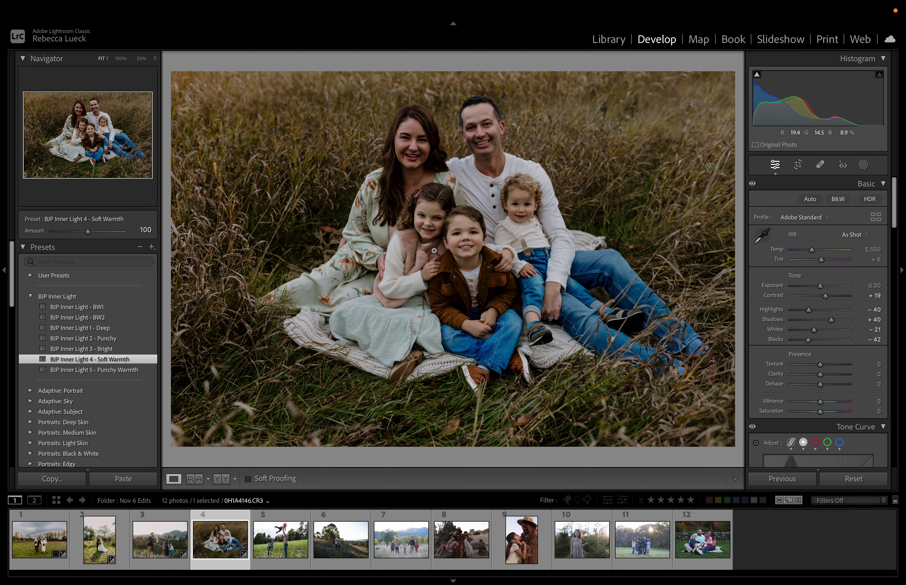
Add a subject mask over the family and apply the BJP - Facebright (less) preset to it.
{"action": "left_click", "coordinate": [864, 166]}
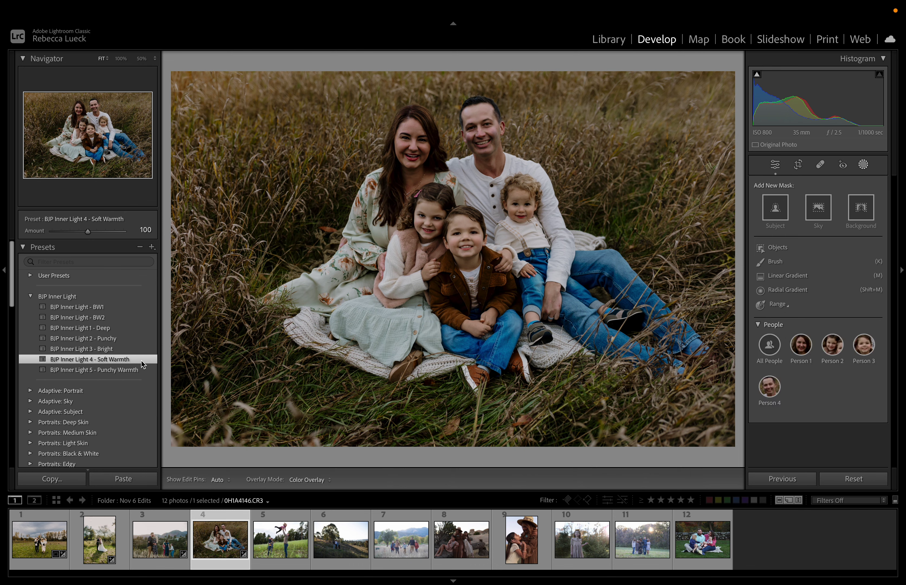
{"action": "left_click", "coordinate": [775, 209]}
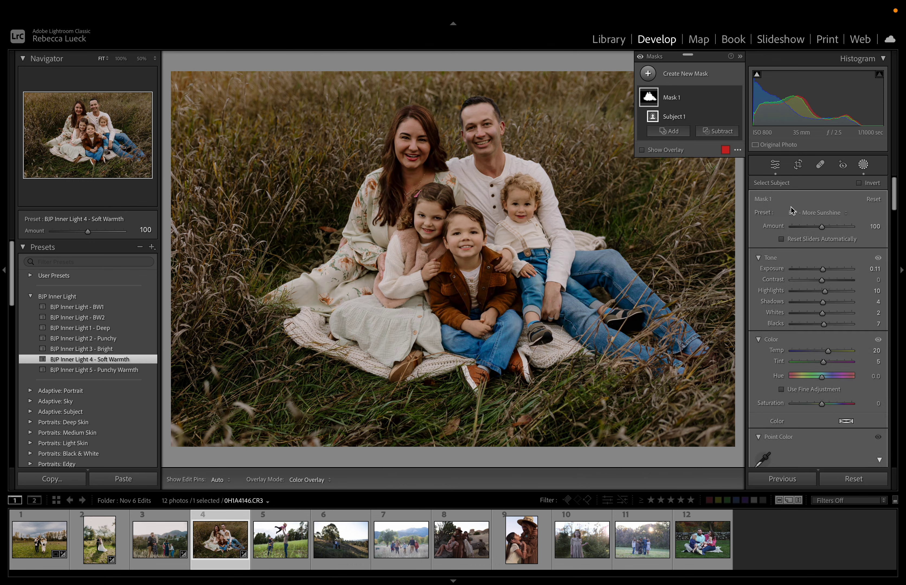
{"action": "left_click", "coordinate": [826, 216]}
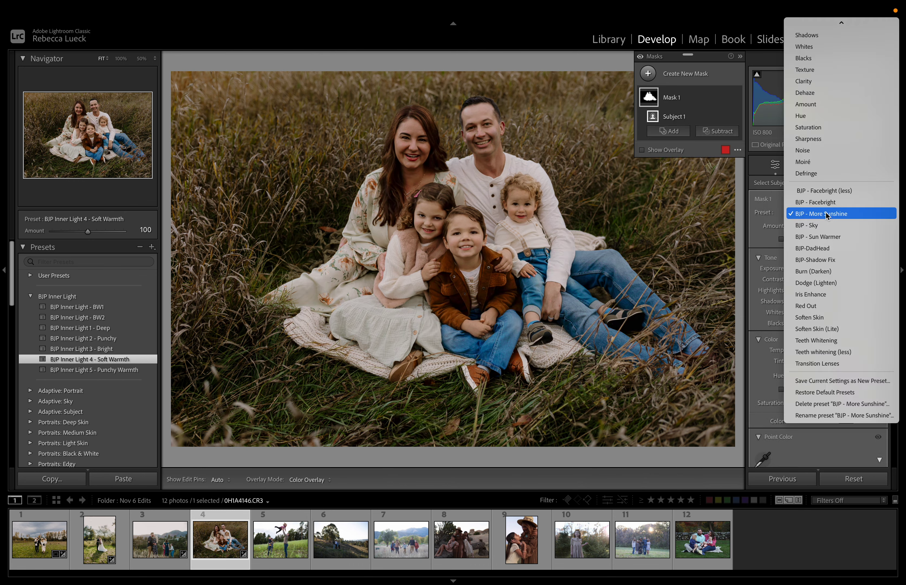
{"action": "left_click", "coordinate": [831, 192]}
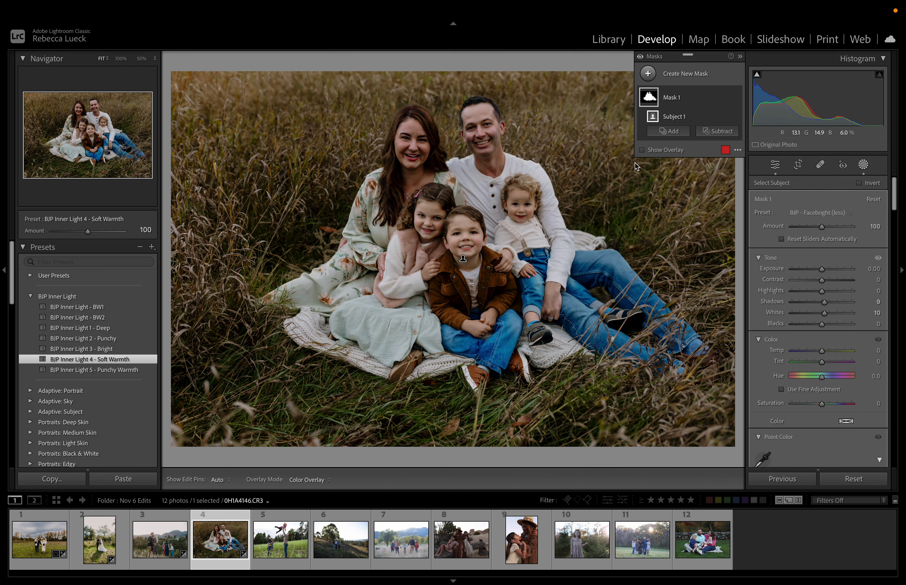
Add a small radial gradient mask over the father's face and another over the mother's face, with Feather at 29.
{"action": "mouse_move", "coordinate": [736, 100]}
{"action": "key", "text": "shift+m"}
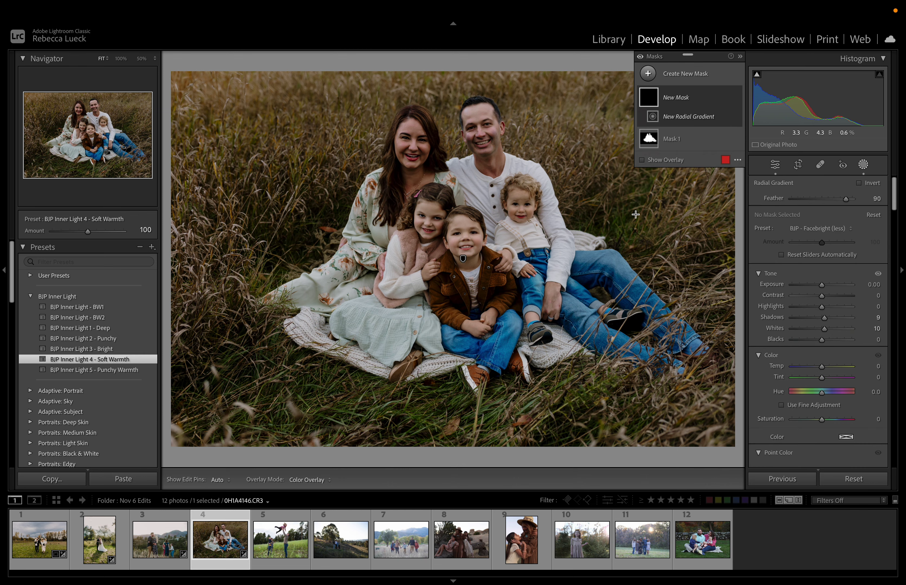
{"action": "left_click_drag", "start_coordinate": [480, 130], "coordinate": [503, 148]}
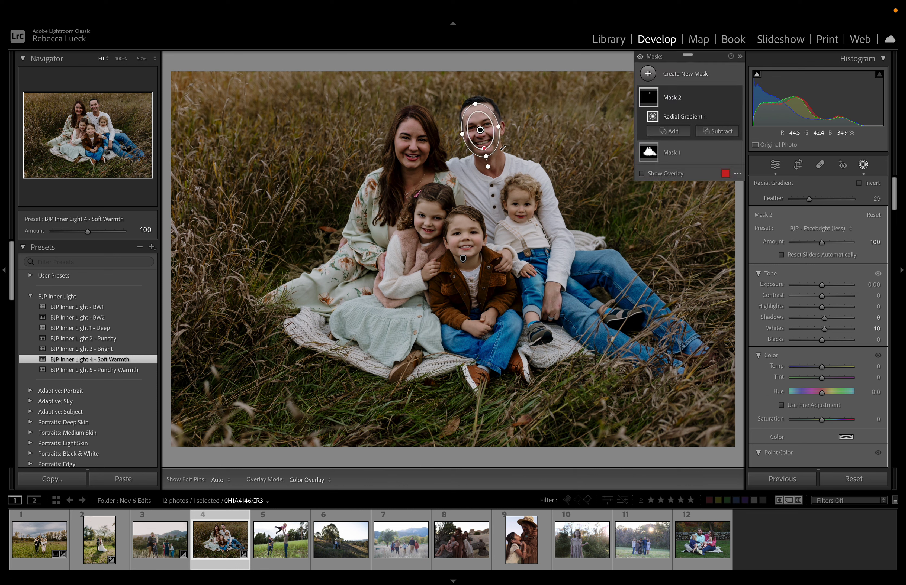
{"action": "left_click", "coordinate": [495, 147]}
{"action": "left_click_drag", "start_coordinate": [410, 147], "coordinate": [434, 173]}
{"action": "left_click", "coordinate": [434, 173]}
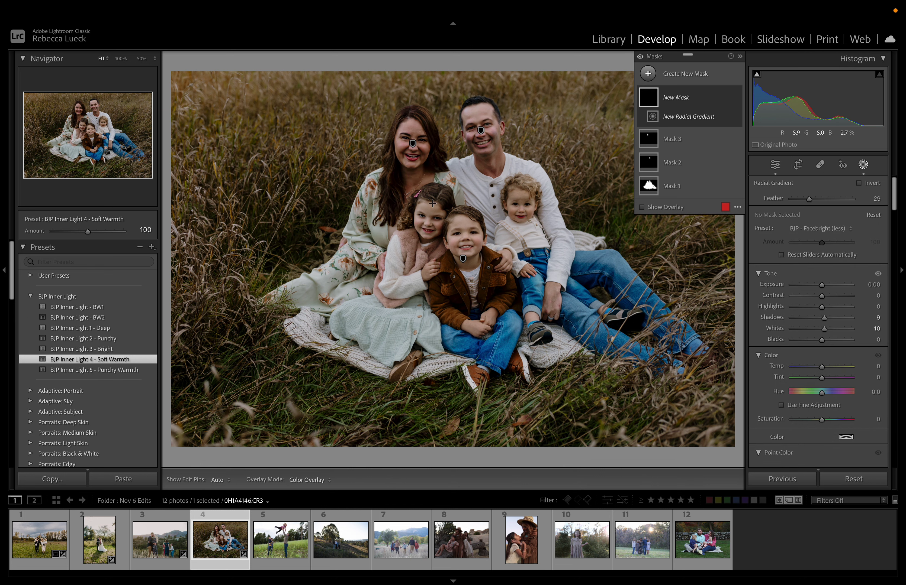
Add a separate small radial gradient mask over each of the three children's faces, with Feather at 29.
{"action": "left_click_drag", "start_coordinate": [427, 219], "coordinate": [446, 240]}
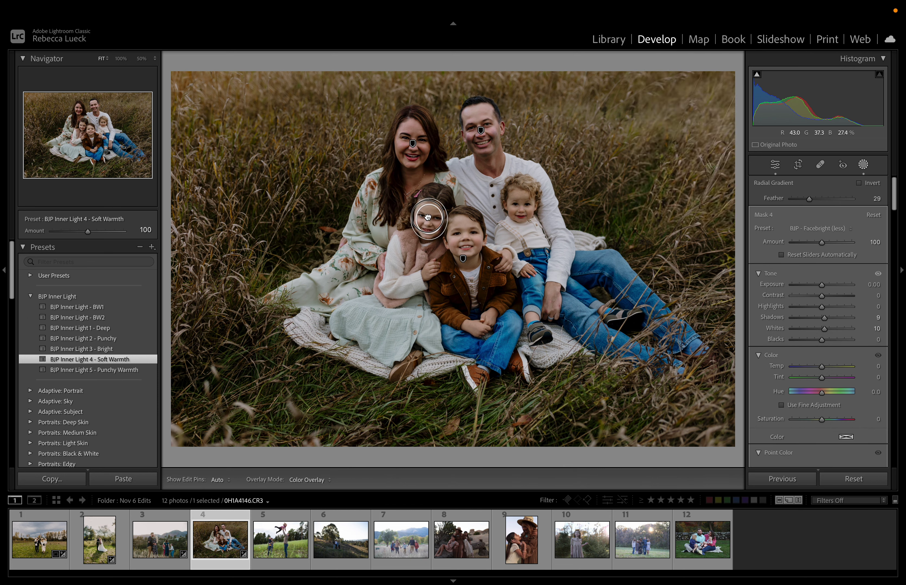
{"action": "key", "text": "shift+m"}
{"action": "left_click_drag", "start_coordinate": [448, 229], "coordinate": [483, 259]}
{"action": "key", "text": "shift+m"}
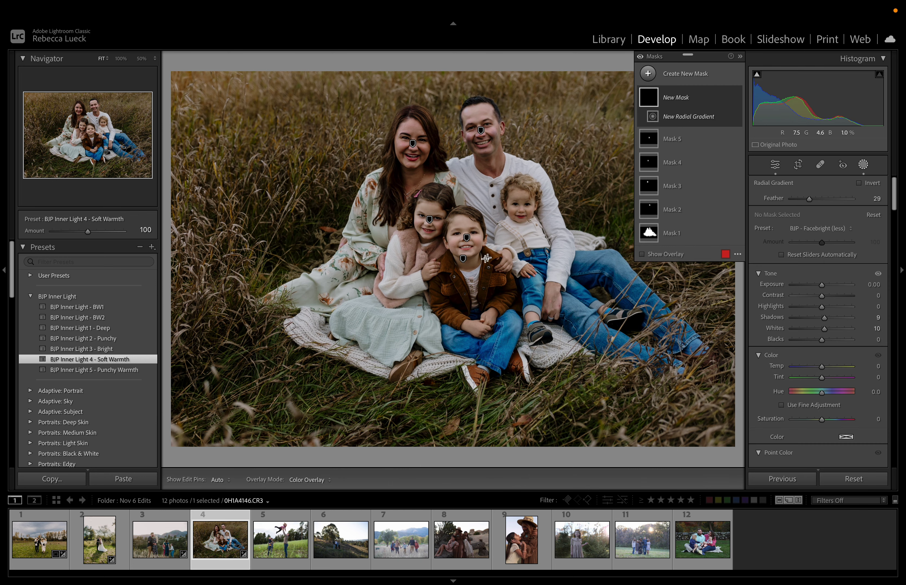
{"action": "mouse_move", "coordinate": [520, 207]}
{"action": "left_mouse_down"}
{"action": "mouse_move", "coordinate": [534, 225]}
{"action": "mouse_move", "coordinate": [524, 207]}
{"action": "left_mouse_up"}
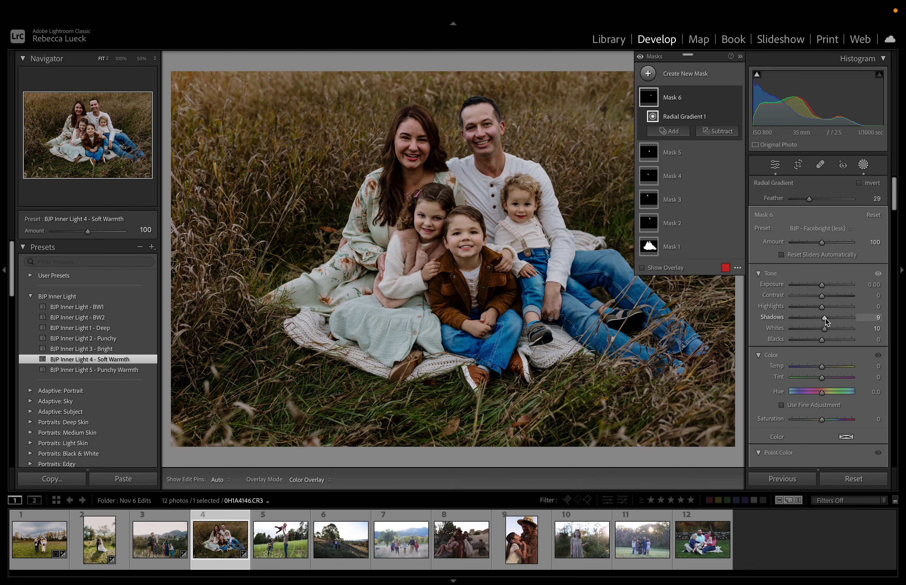
Brighten the face masks further, with Shadows at 14 and Whites at 12 on the father's, and close masking.
{"action": "left_click_drag", "start_coordinate": [824, 317], "coordinate": [826, 332]}
{"action": "left_click", "coordinate": [413, 144]}
{"action": "left_click", "coordinate": [480, 131]}
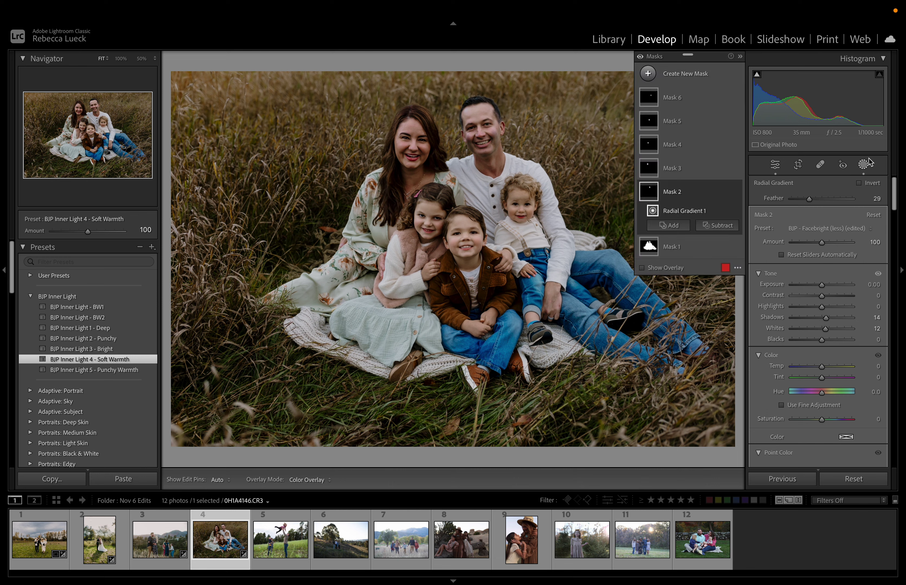
{"action": "left_click", "coordinate": [863, 166]}
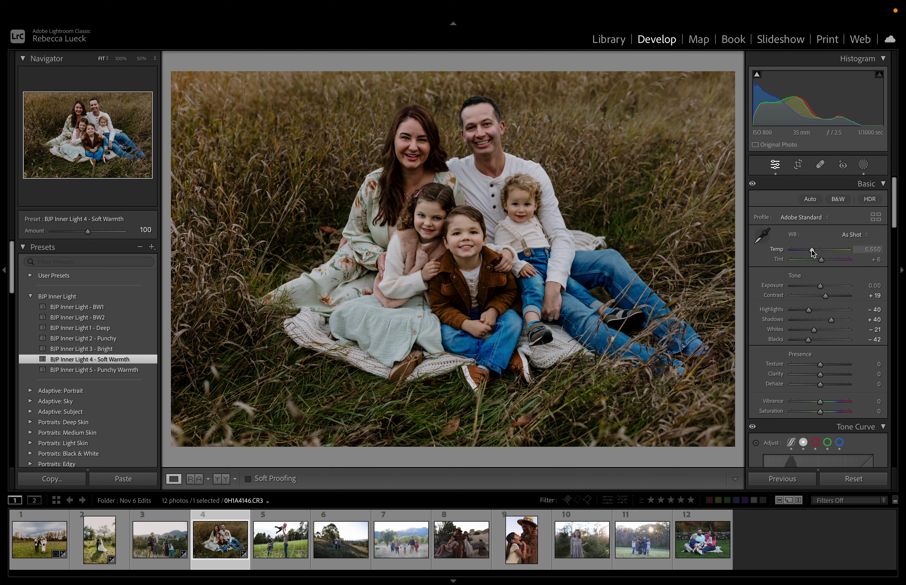
Adjust the whole photo to Temp 5,785, Shadows +41 and Exposure +0.20.
{"action": "left_click_drag", "start_coordinate": [812, 253], "coordinate": [814, 254]}
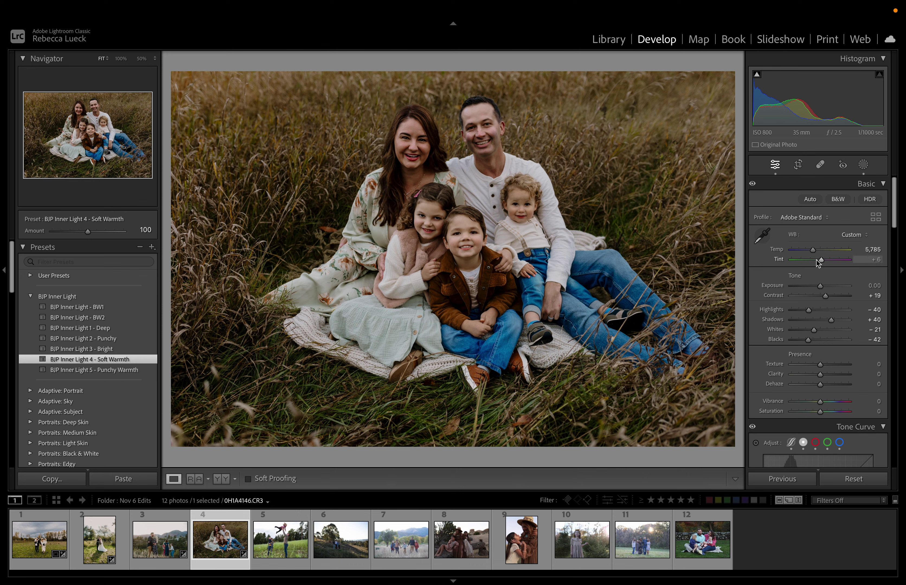
{"action": "left_click", "coordinate": [831, 321]}
{"action": "left_click_drag", "start_coordinate": [832, 322], "coordinate": [832, 322]}
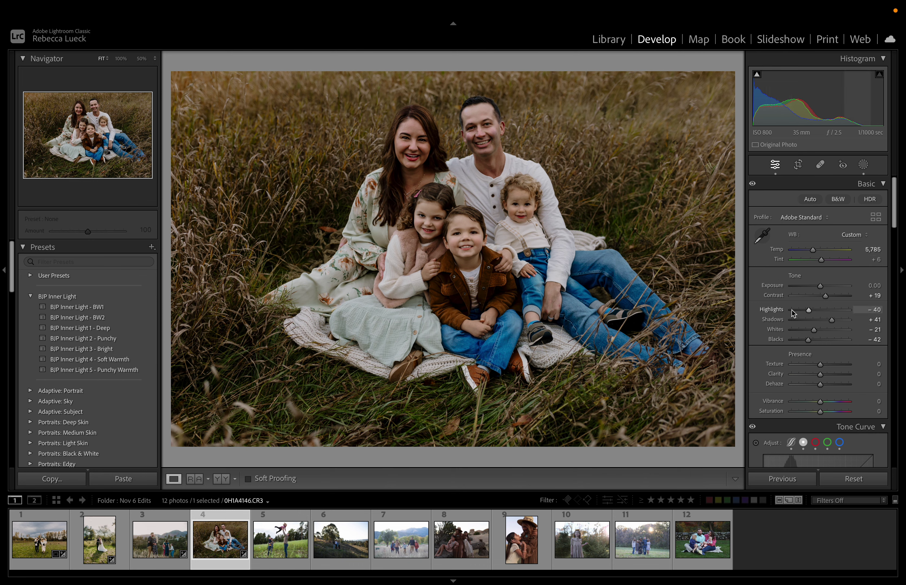
{"action": "left_click_drag", "start_coordinate": [822, 287], "coordinate": [823, 288]}
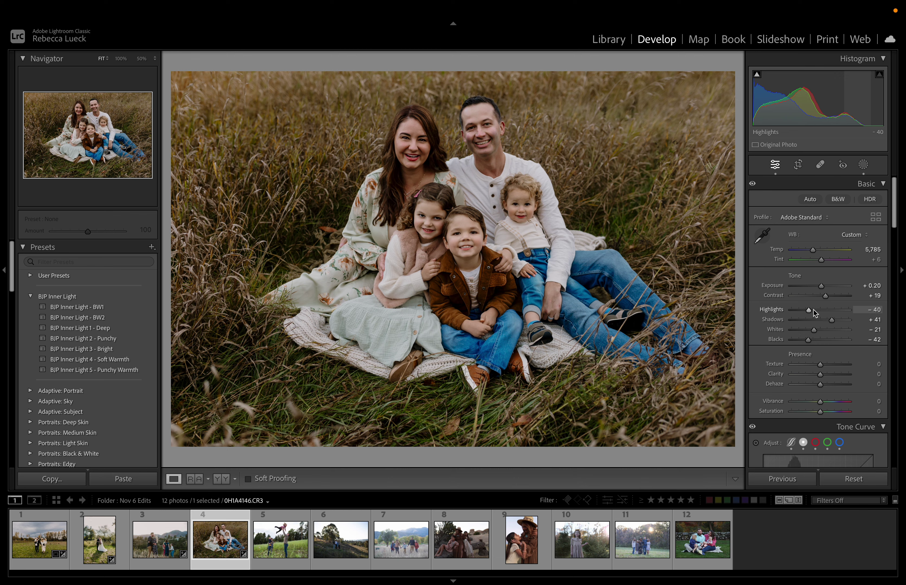
Lower the lens profile's Vignetting correction amount to 61.
{"action": "left_click_drag", "start_coordinate": [896, 221], "coordinate": [895, 419]}
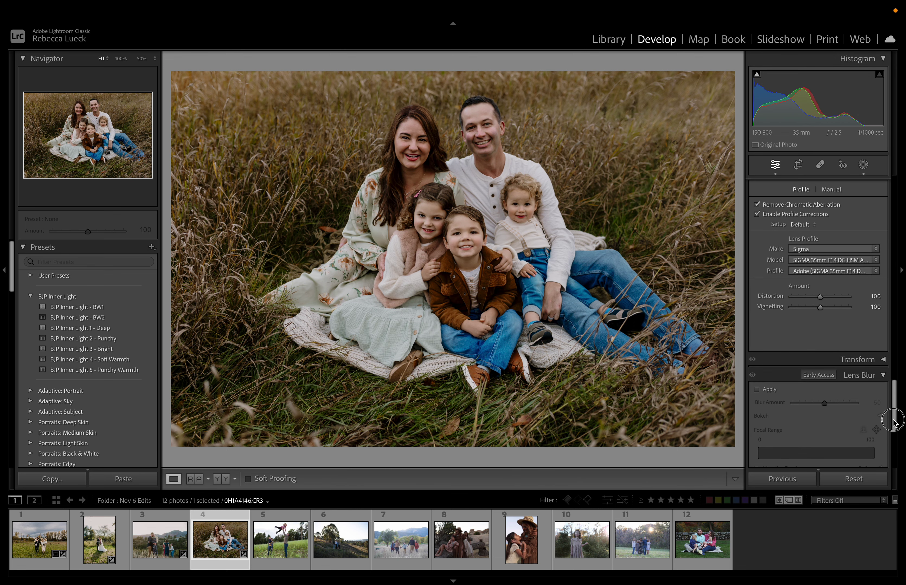
{"action": "left_click_drag", "start_coordinate": [820, 310], "coordinate": [808, 312]}
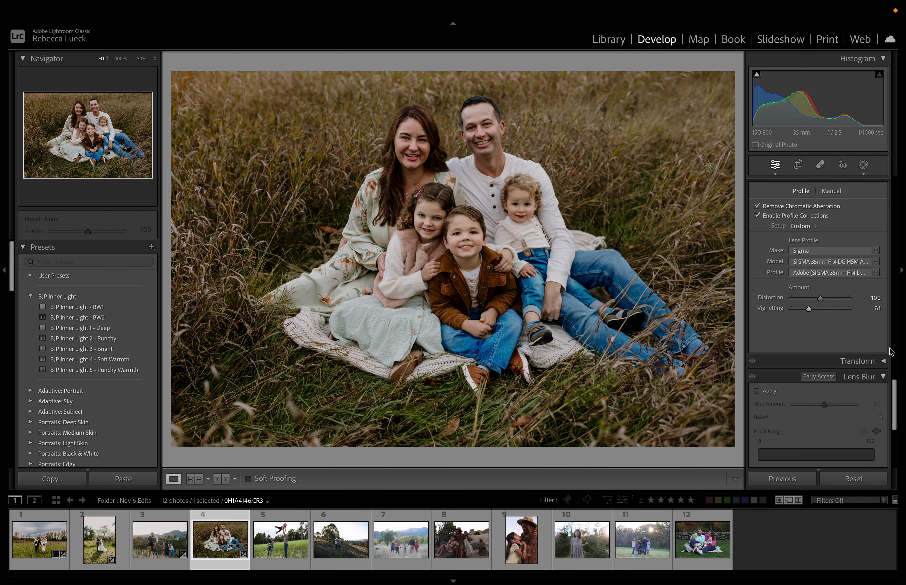
{"action": "left_click_drag", "start_coordinate": [894, 399], "coordinate": [895, 179]}
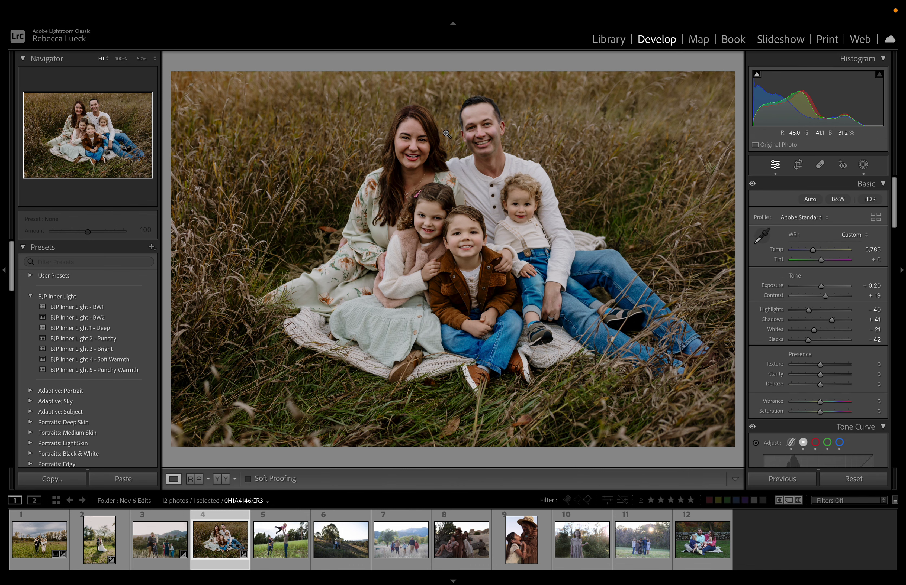
Inspect the family's faces up close, and open the fifth photo, the girl tossed in the air over a meadow.
{"action": "left_click", "coordinate": [451, 178]}
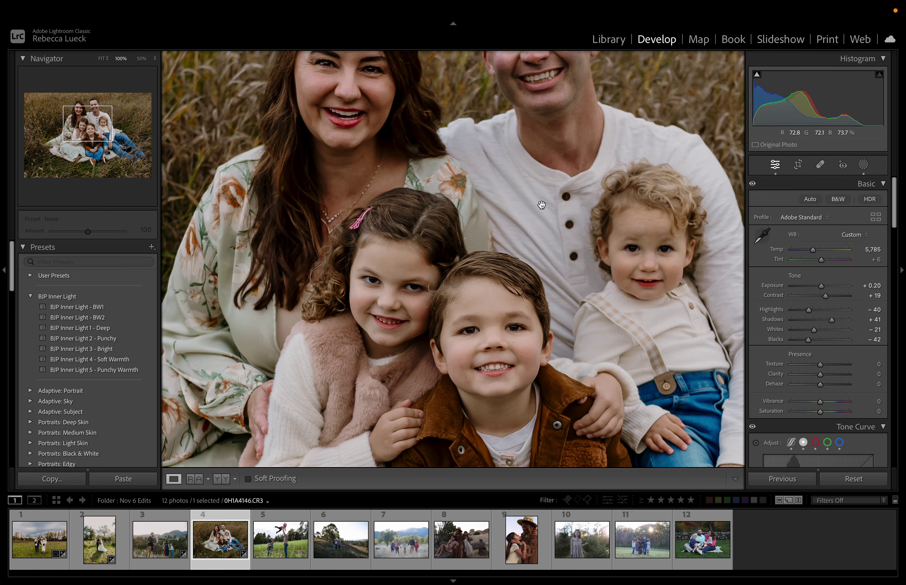
{"action": "left_click_drag", "start_coordinate": [542, 205], "coordinate": [540, 234]}
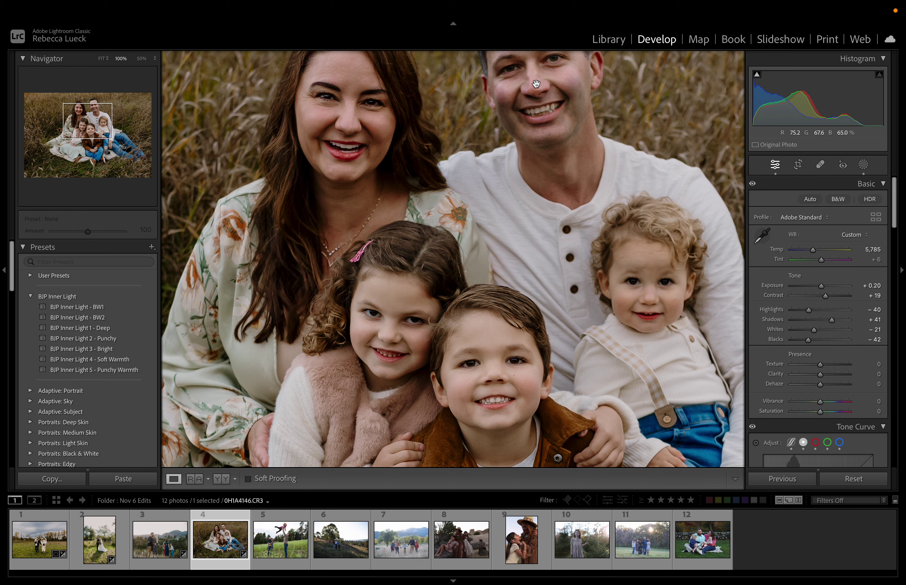
{"action": "left_click", "coordinate": [660, 284]}
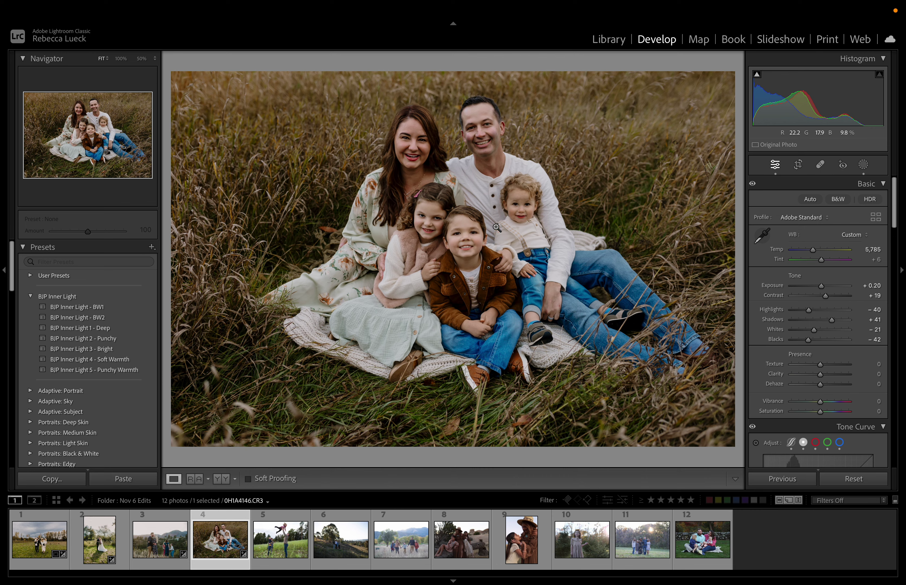
{"action": "left_click", "coordinate": [293, 556]}
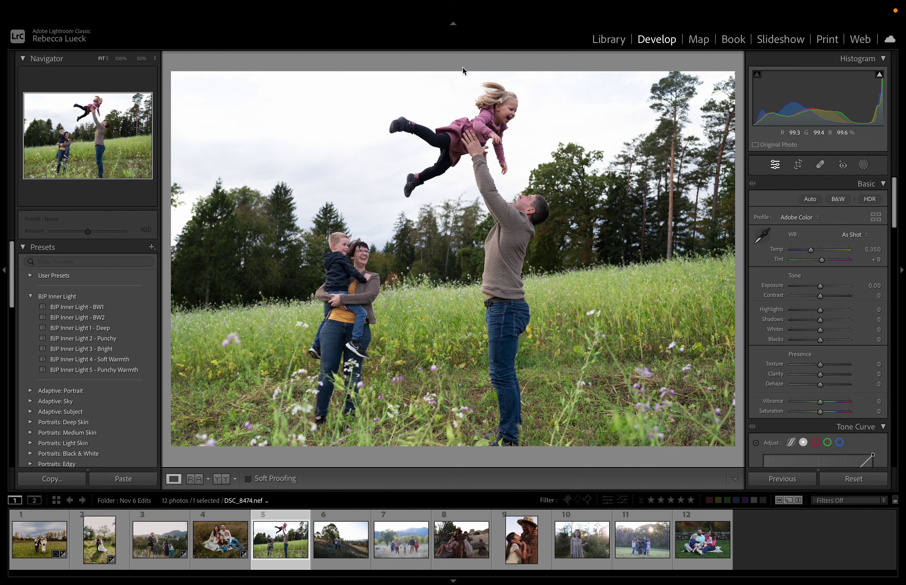
Try a slightly tighter crop with the photo rotated to an angle of -0.53, and reset the crop.
{"action": "left_click", "coordinate": [798, 163]}
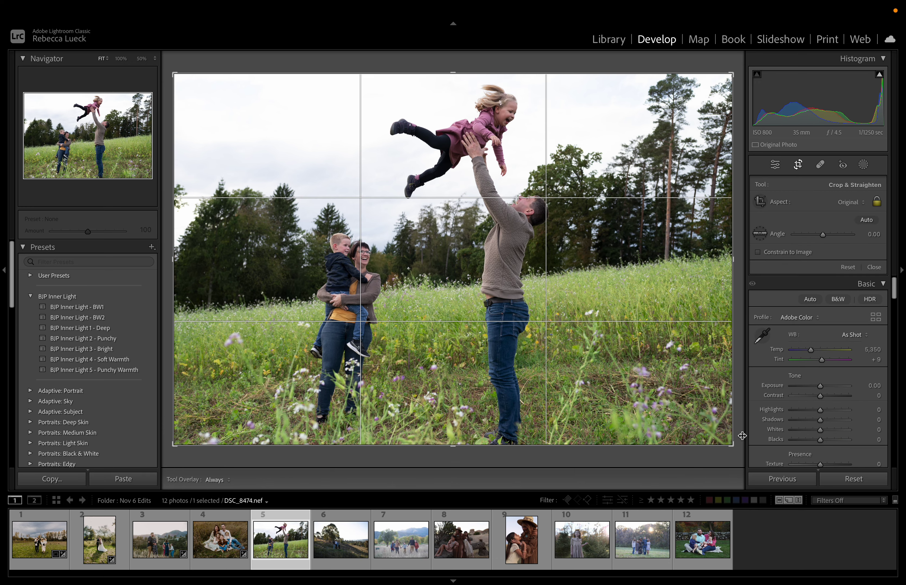
{"action": "left_click_drag", "start_coordinate": [734, 446], "coordinate": [704, 426]}
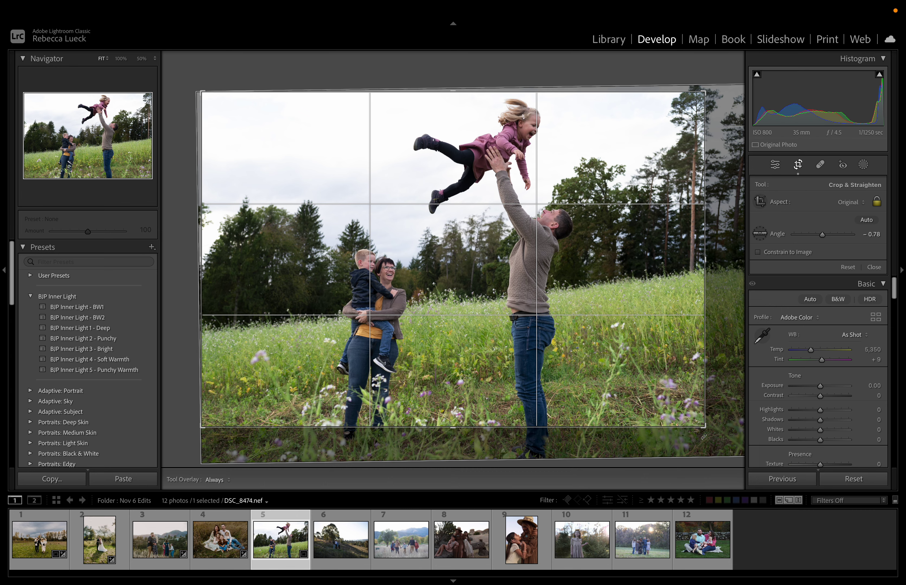
{"action": "left_click_drag", "start_coordinate": [703, 427], "coordinate": [746, 478]}
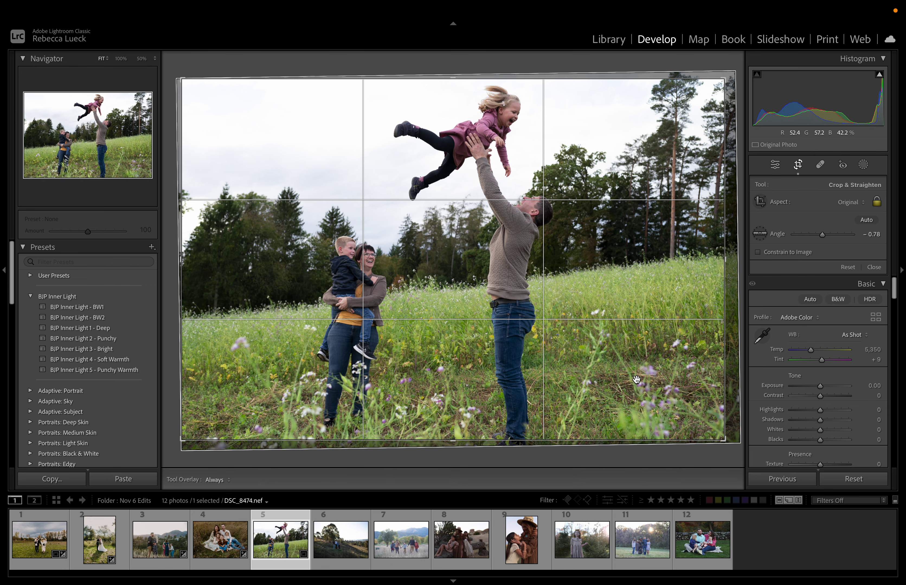
{"action": "left_click_drag", "start_coordinate": [636, 382], "coordinate": [631, 381]}
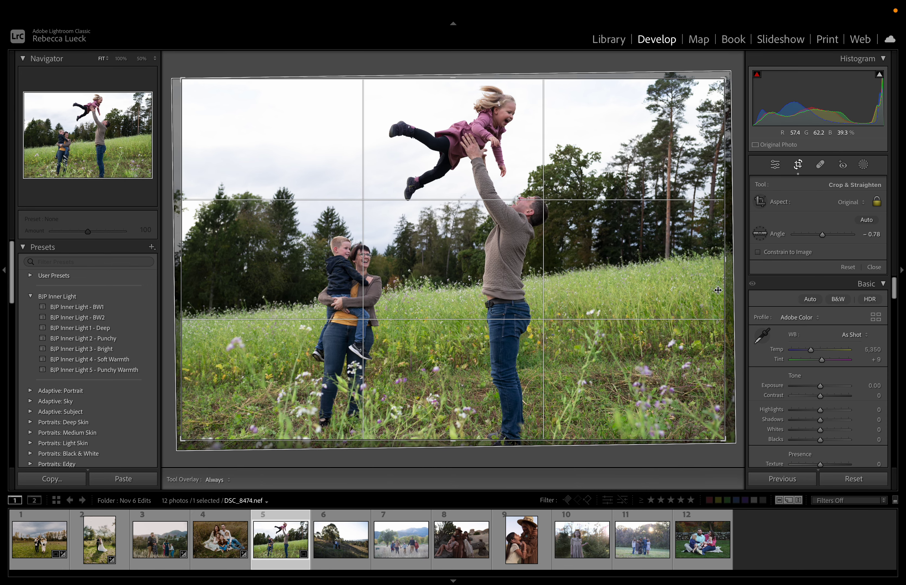
{"action": "left_click_drag", "start_coordinate": [738, 272], "coordinate": [738, 271]}
{"action": "right_click", "coordinate": [500, 274]}
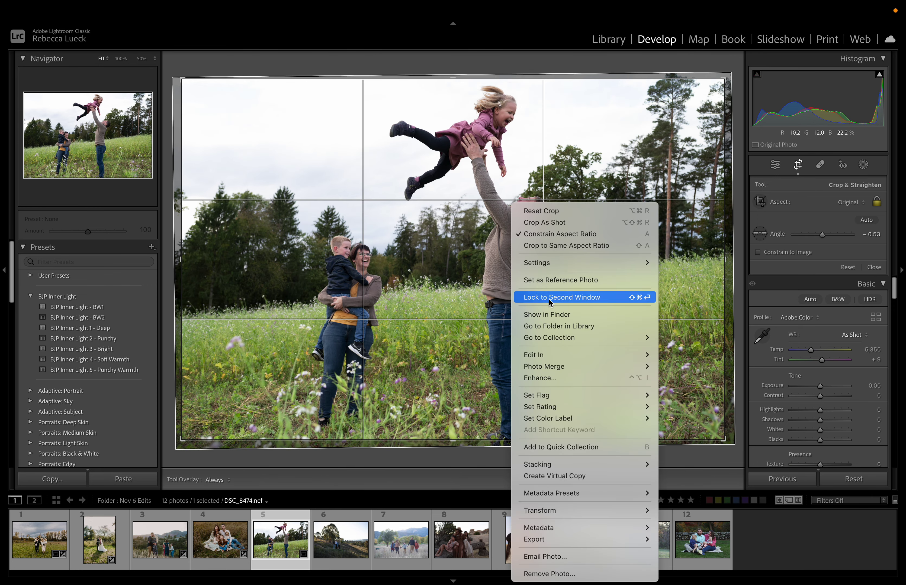
{"action": "left_click", "coordinate": [544, 210]}
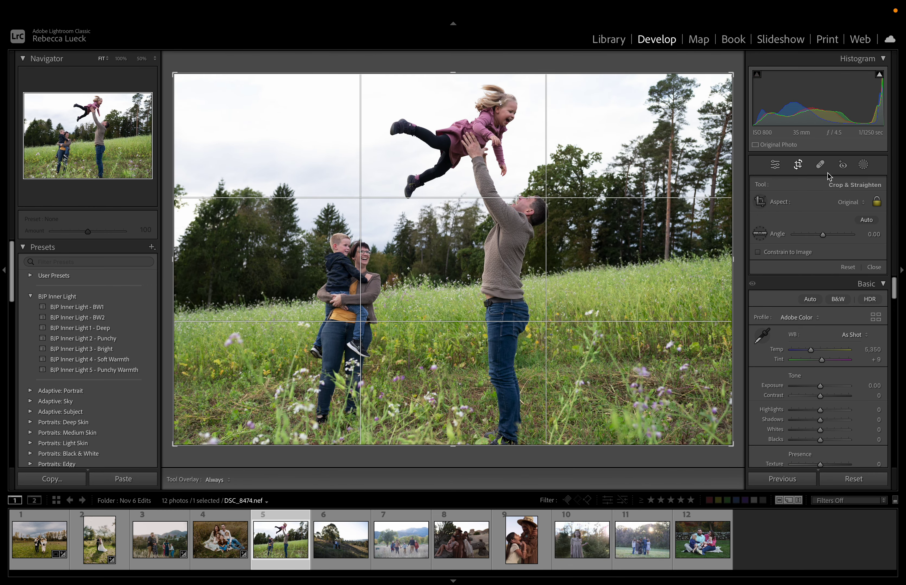
{"action": "left_click", "coordinate": [798, 166]}
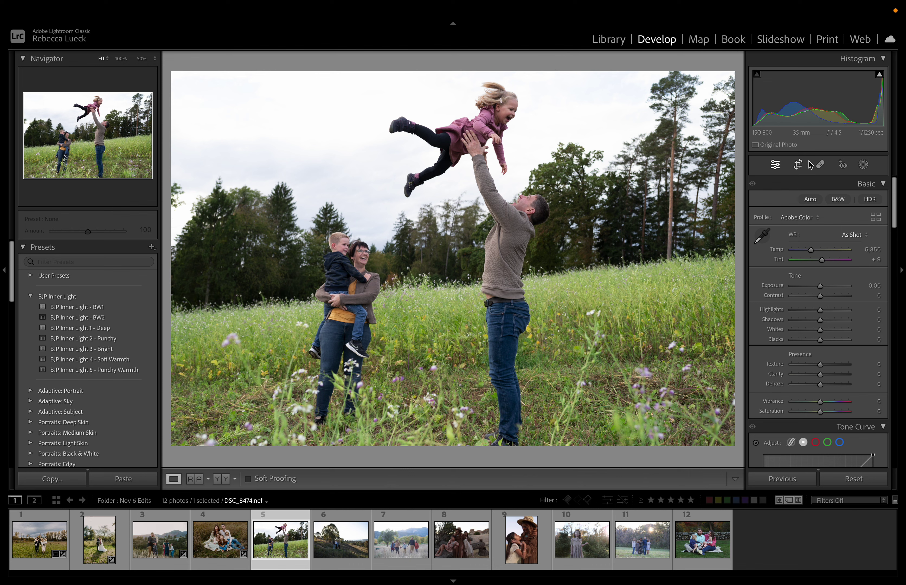
Apply the BJP Inner Light 2 - Punchy preset and add a subject mask over the family with BJP - Facebright (less).
{"action": "left_click", "coordinate": [113, 342]}
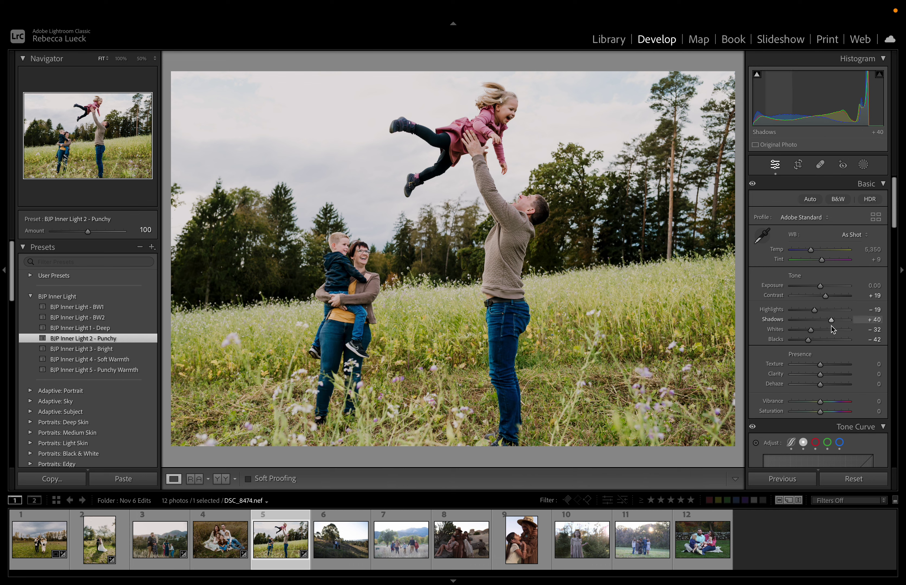
{"action": "left_click", "coordinate": [864, 166]}
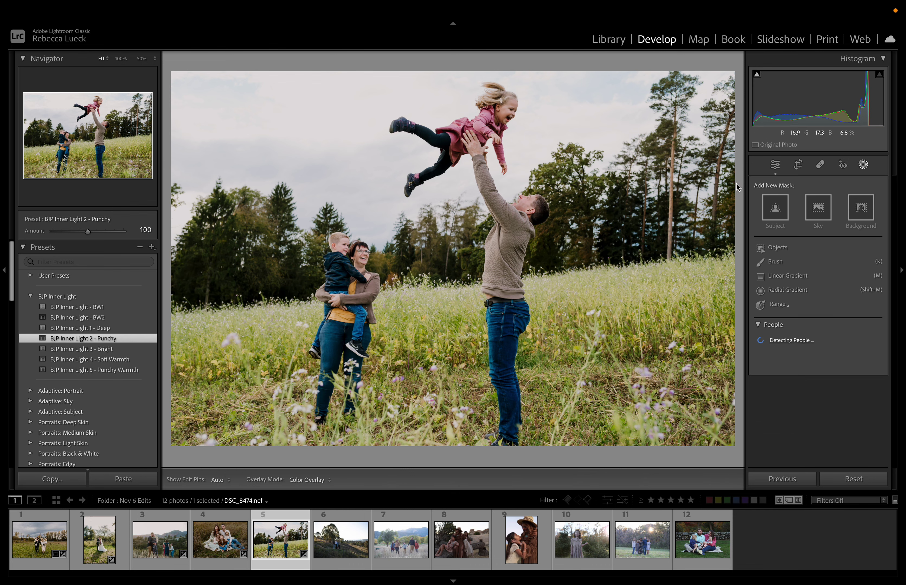
{"action": "left_click", "coordinate": [776, 209]}
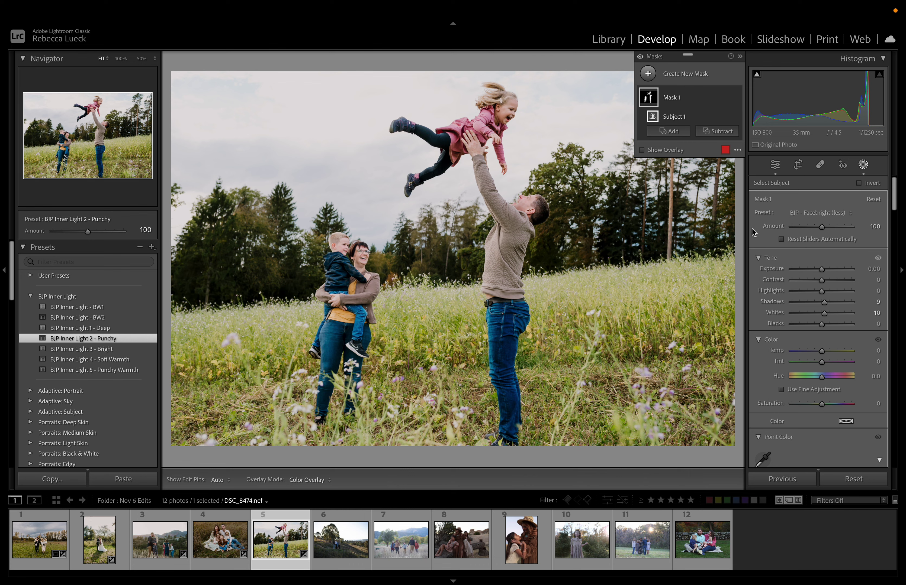
Add a small radial gradient mask over the tossed girl's face with the BJP - Facebright (less) preset.
{"action": "key", "text": "shift+m"}
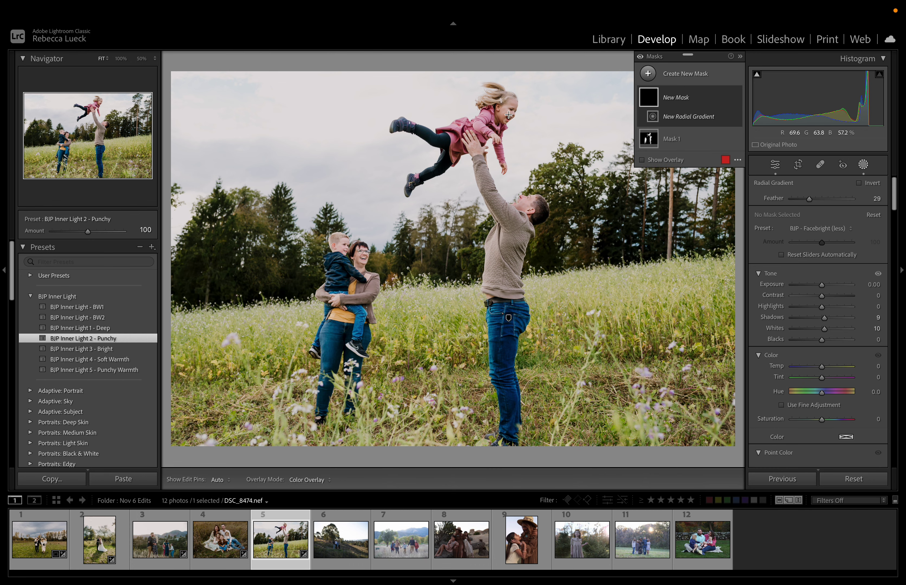
{"action": "left_click_drag", "start_coordinate": [509, 110], "coordinate": [512, 123]}
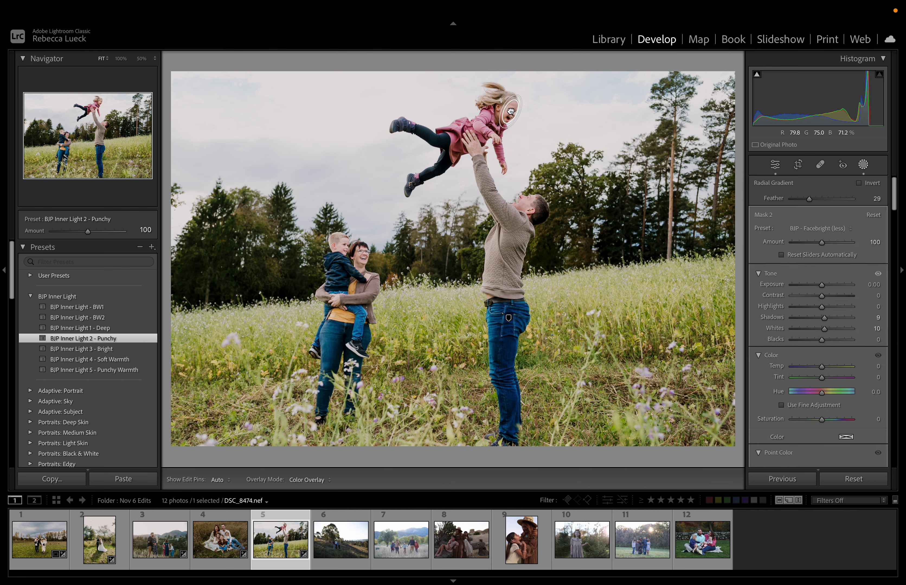
Add a sky mask with the BJP - Sky preset and set its Temp to -4.
{"action": "left_click", "coordinate": [683, 76]}
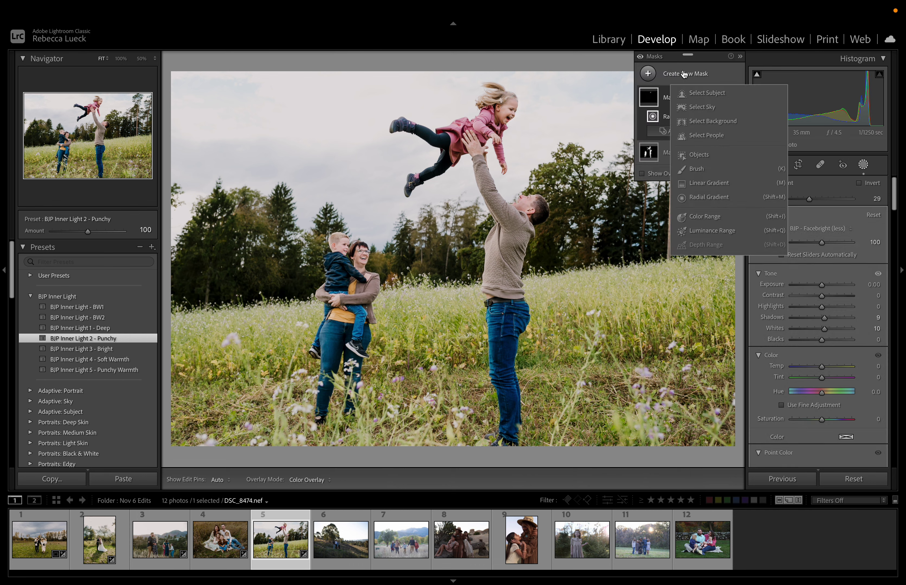
{"action": "left_click", "coordinate": [711, 112]}
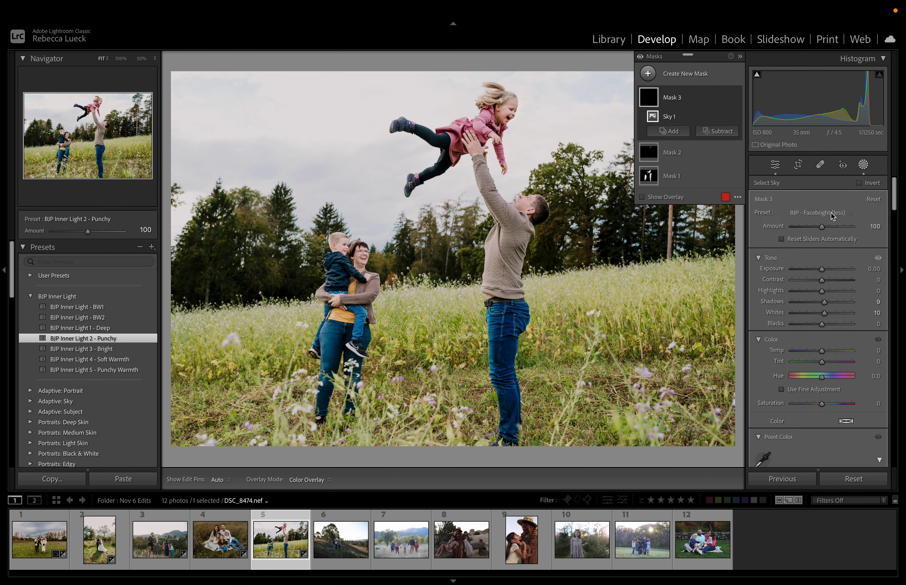
{"action": "left_click", "coordinate": [832, 214]}
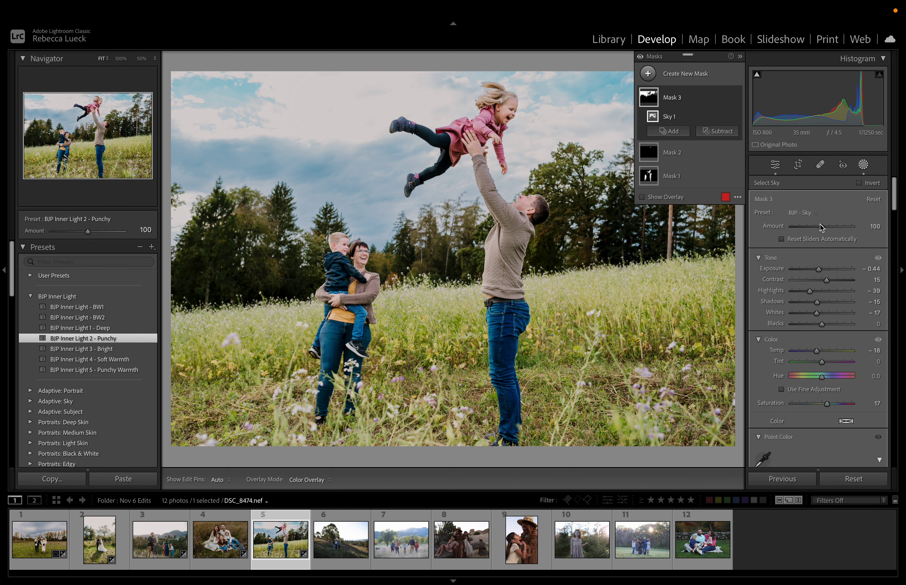
{"action": "double_click", "coordinate": [820, 350]}
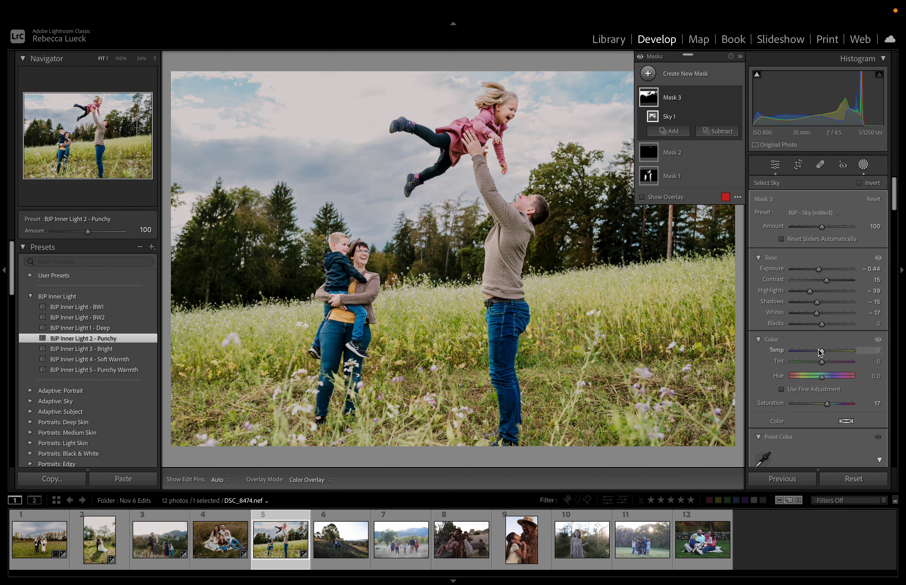
{"action": "left_click_drag", "start_coordinate": [820, 352], "coordinate": [822, 354]}
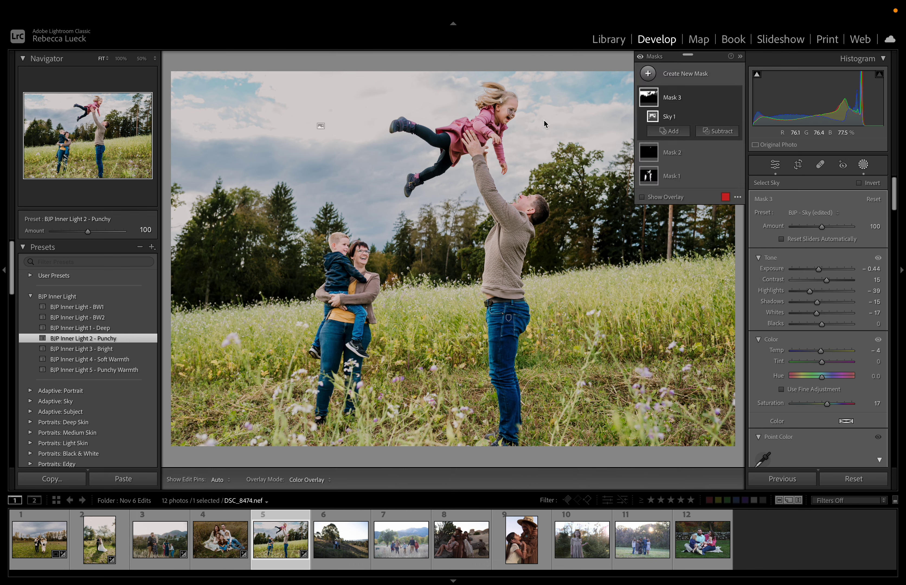
Subtract the subject from the sky mask.
{"action": "mouse_move", "coordinate": [649, 101]}
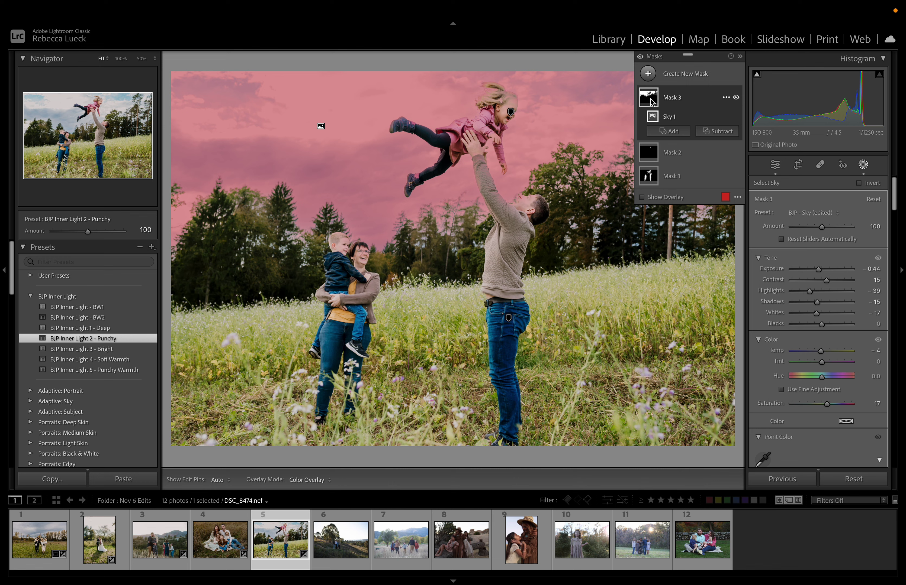
{"action": "left_click", "coordinate": [717, 130]}
{"action": "left_click", "coordinate": [729, 153]}
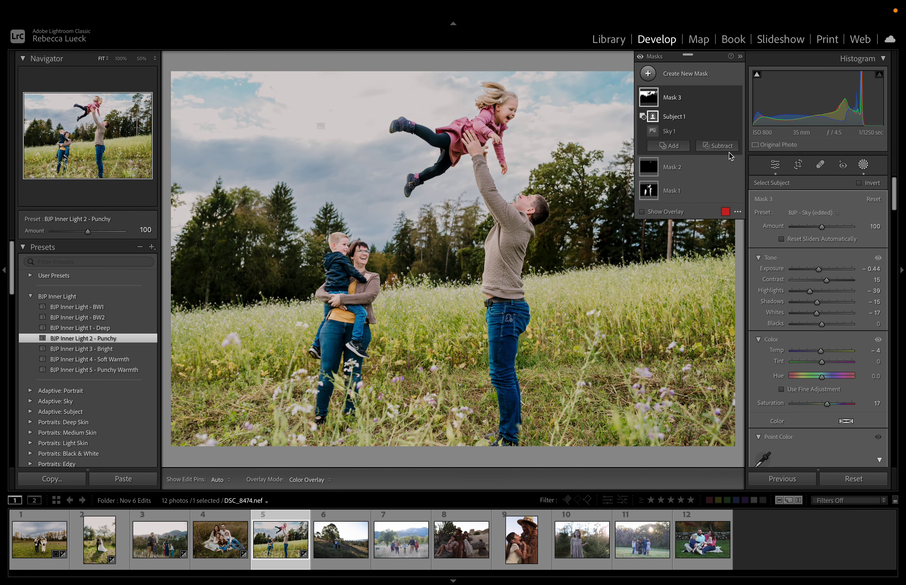
Finish masking and set the photo's white balance to Temp 5,601 and Tint +5.
{"action": "left_click", "coordinate": [864, 164]}
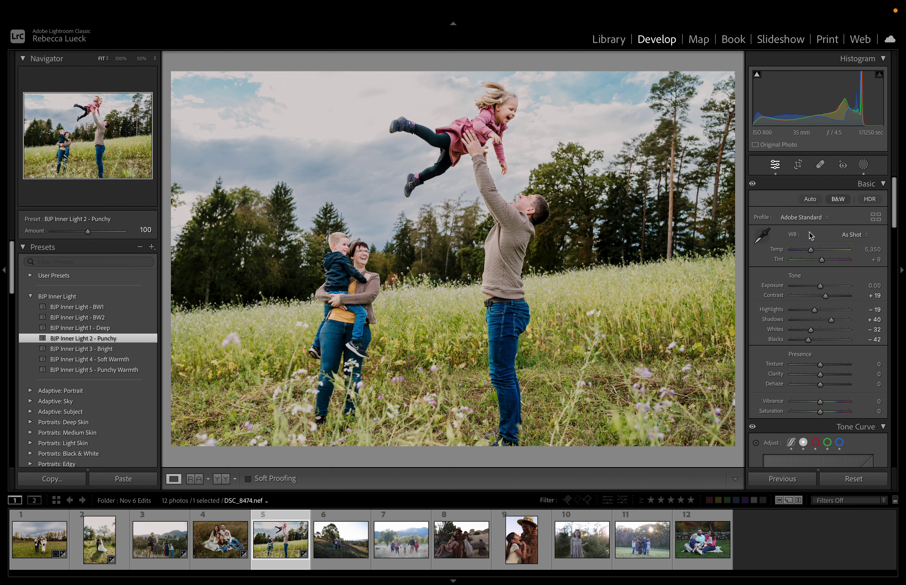
{"action": "left_click", "coordinate": [813, 250]}
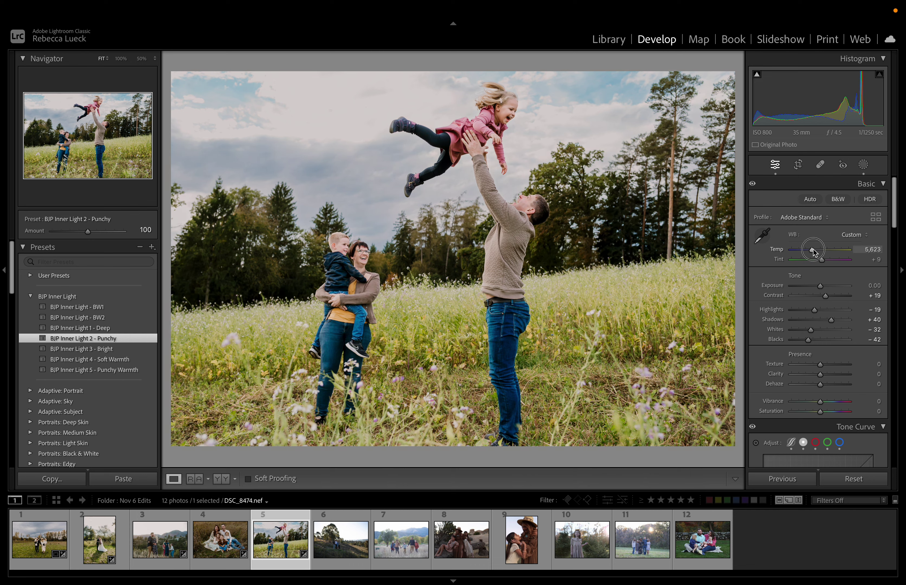
{"action": "left_click_drag", "start_coordinate": [813, 249], "coordinate": [813, 249]}
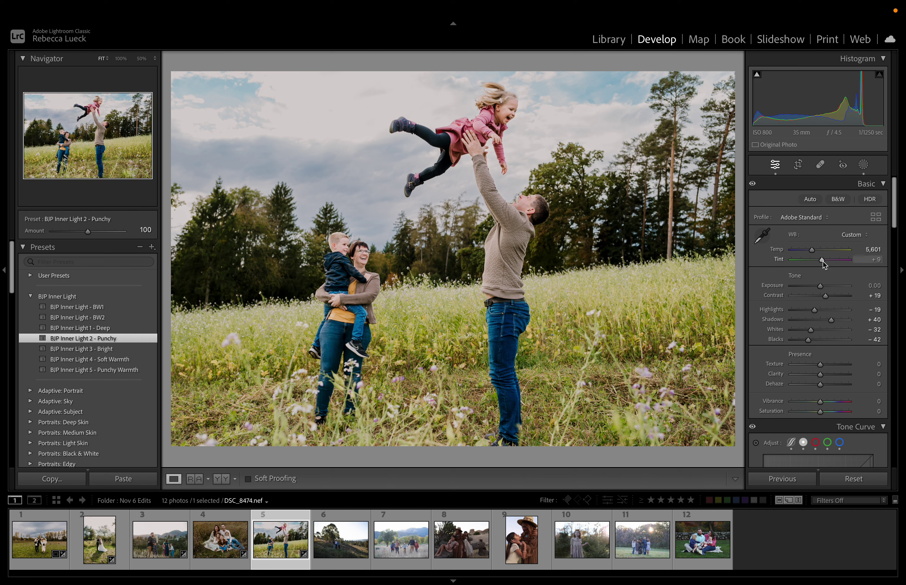
{"action": "left_click", "coordinate": [822, 261]}
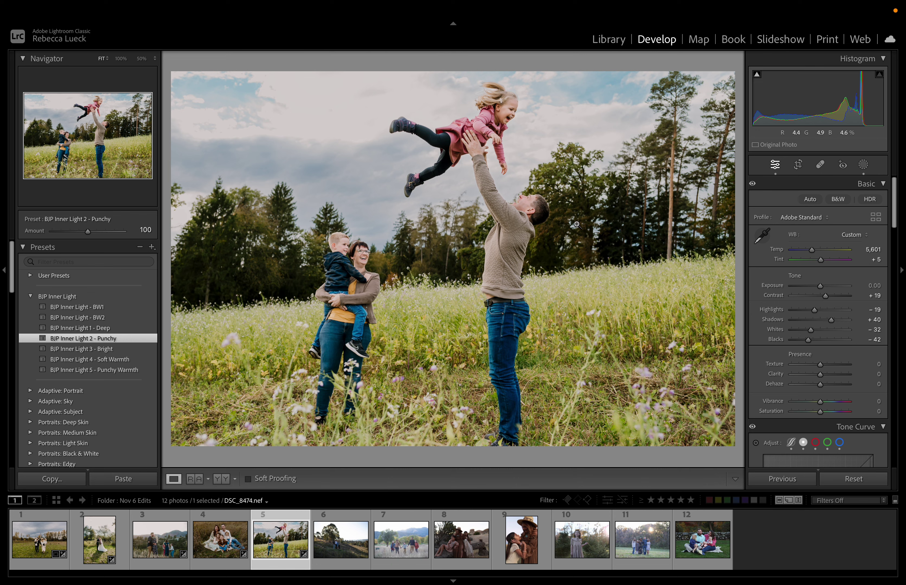
Lower the lens profile's Vignetting amount to 57, and set the Basic tone to Highlights -33 and Shadows +33.
{"action": "left_click_drag", "start_coordinate": [894, 207], "coordinate": [899, 400]}
{"action": "mouse_move", "coordinate": [820, 340]}
{"action": "left_mouse_down"}
{"action": "mouse_move", "coordinate": [680, 346]}
{"action": "mouse_move", "coordinate": [842, 332]}
{"action": "mouse_move", "coordinate": [808, 339]}
{"action": "left_mouse_up"}
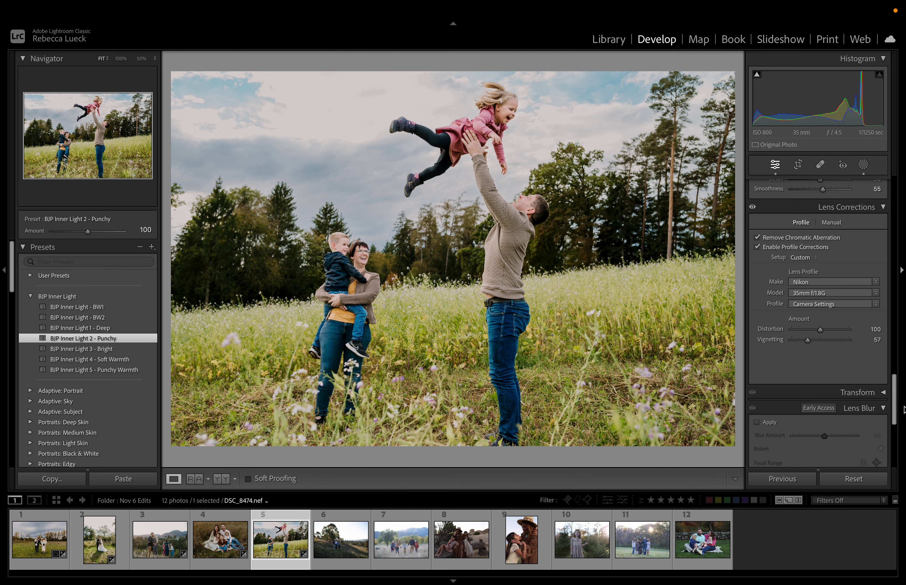
{"action": "scroll", "coordinate": [866, 182], "scroll_direction": "up", "scroll_amount": 20}
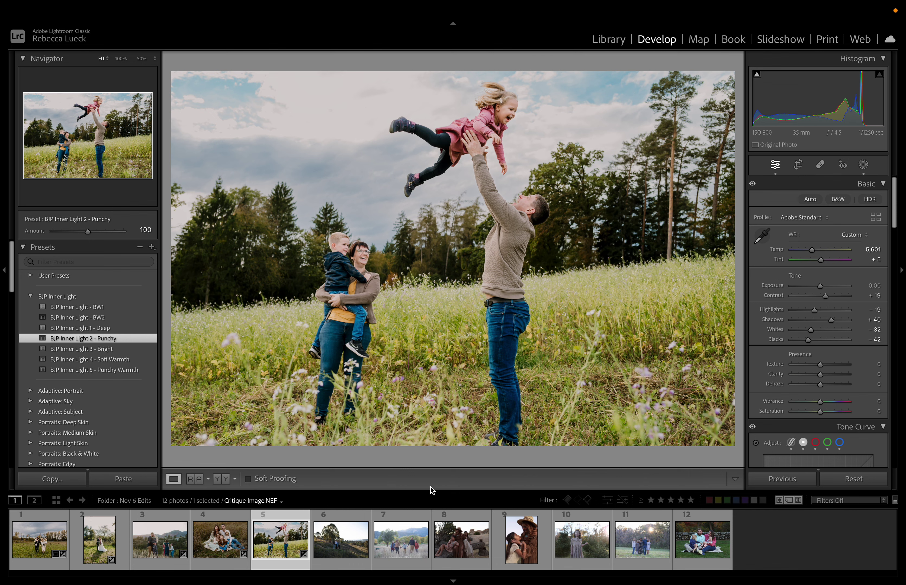
{"action": "left_click_drag", "start_coordinate": [833, 323], "coordinate": [811, 311]}
Raise the Luminance of the Color Grading highlights to +28.
{"action": "scroll", "coordinate": [787, 255], "scroll_direction": "down", "scroll_amount": 10}
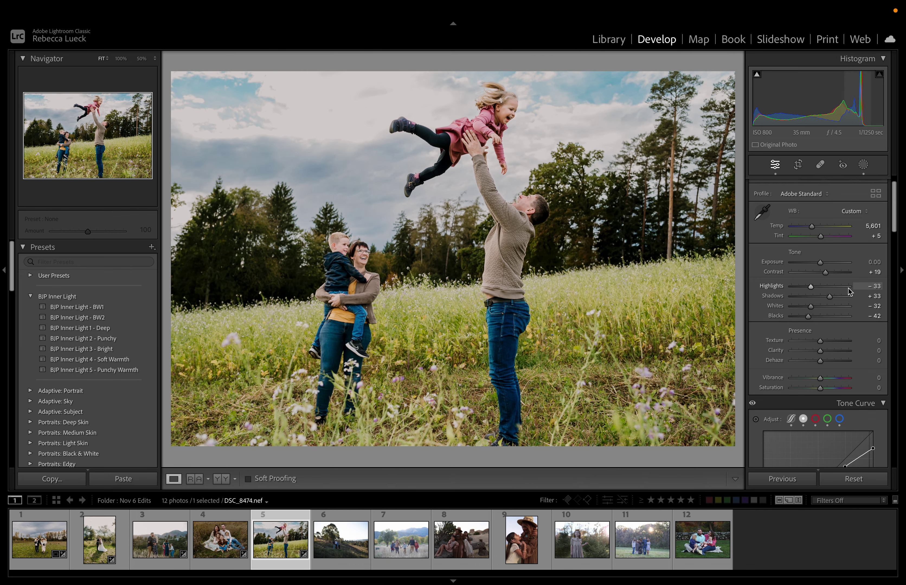
{"action": "scroll", "coordinate": [850, 377], "scroll_direction": "down", "scroll_amount": 2}
{"action": "scroll", "coordinate": [850, 376], "scroll_direction": "up", "scroll_amount": 2}
{"action": "scroll", "coordinate": [850, 377], "scroll_direction": "down", "scroll_amount": 6}
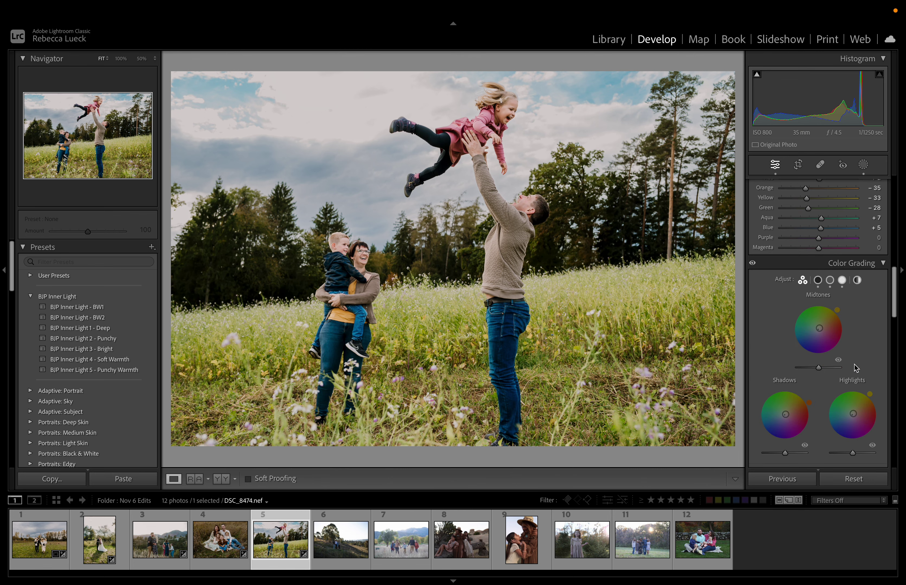
{"action": "left_click", "coordinate": [842, 281]}
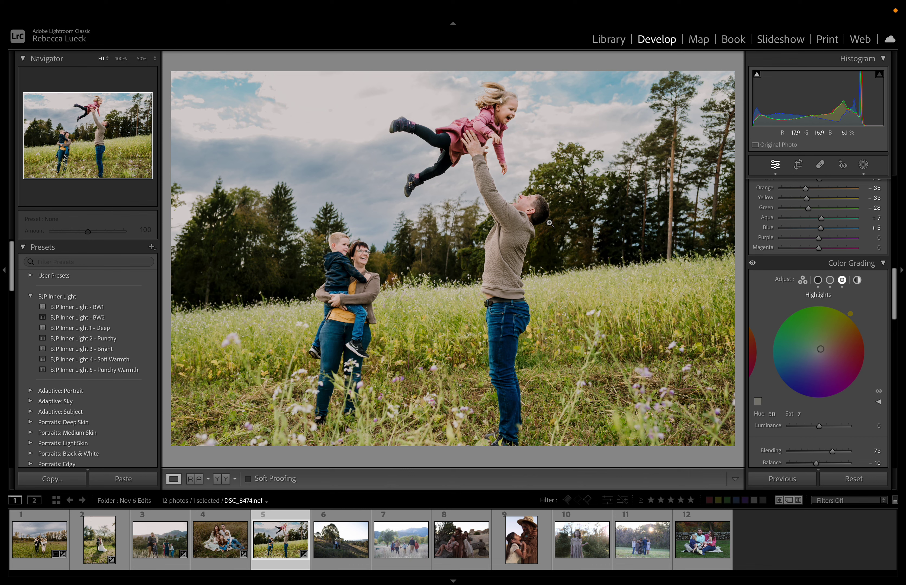
{"action": "scroll", "coordinate": [889, 388], "scroll_direction": "down", "scroll_amount": 2}
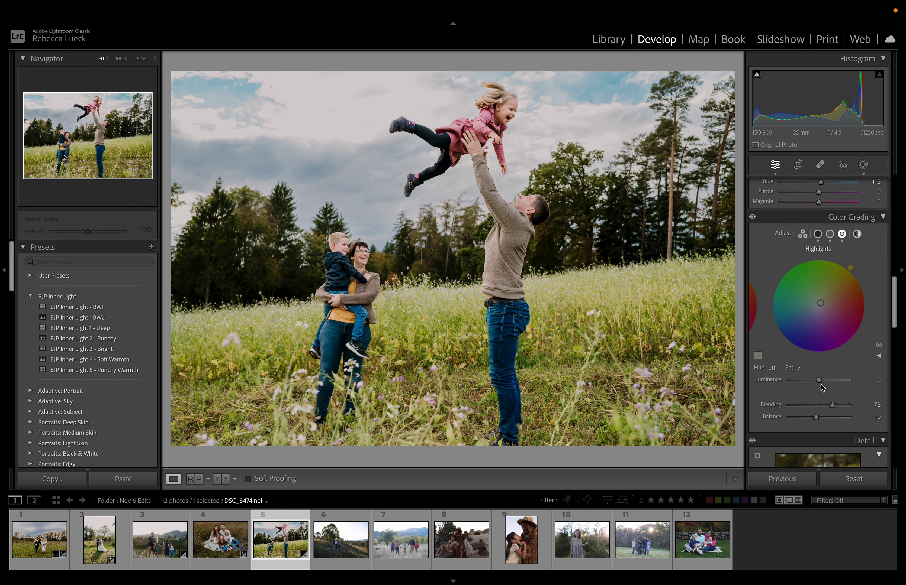
{"action": "left_click_drag", "start_coordinate": [820, 382], "coordinate": [828, 384]}
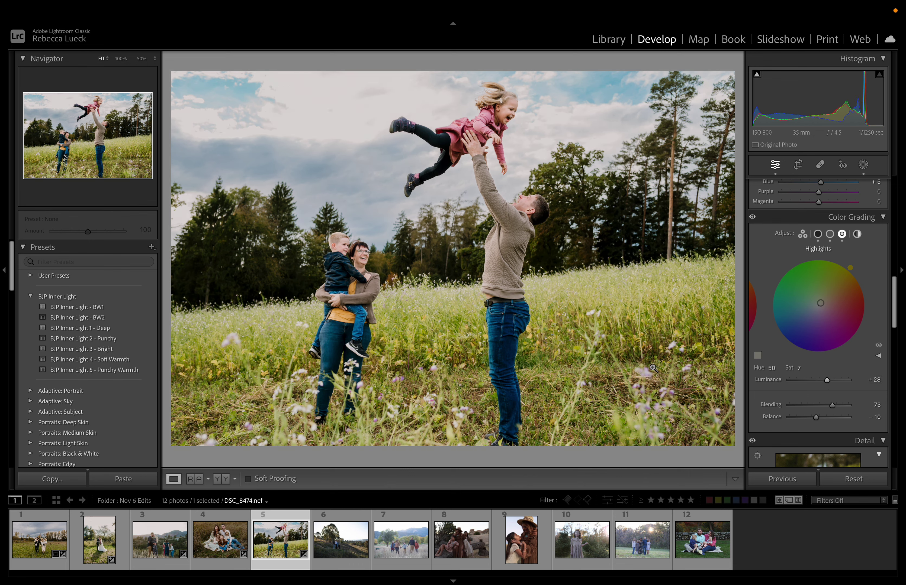
{"action": "left_click_drag", "start_coordinate": [895, 309], "coordinate": [894, 197]}
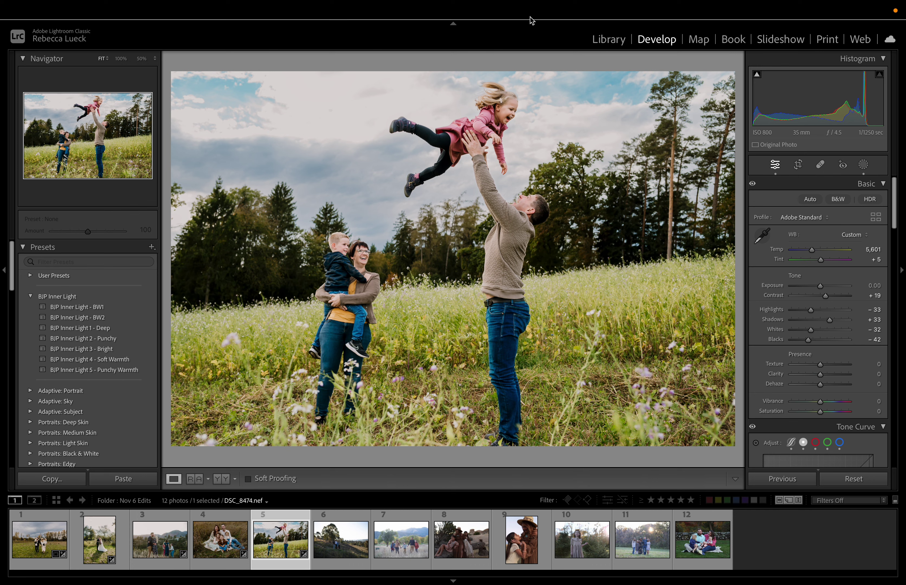
Open the sixth photo, the group on a grassy hillside, apply BJP Inner Light 4 - Soft Warmth, and warm its Temp slightly.
{"action": "left_click", "coordinate": [347, 544]}
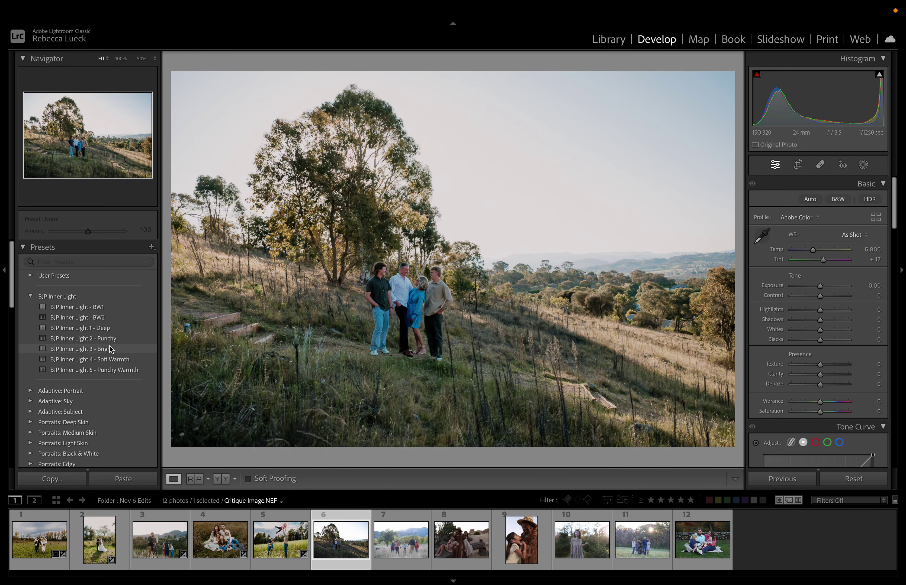
{"action": "left_click", "coordinate": [116, 360]}
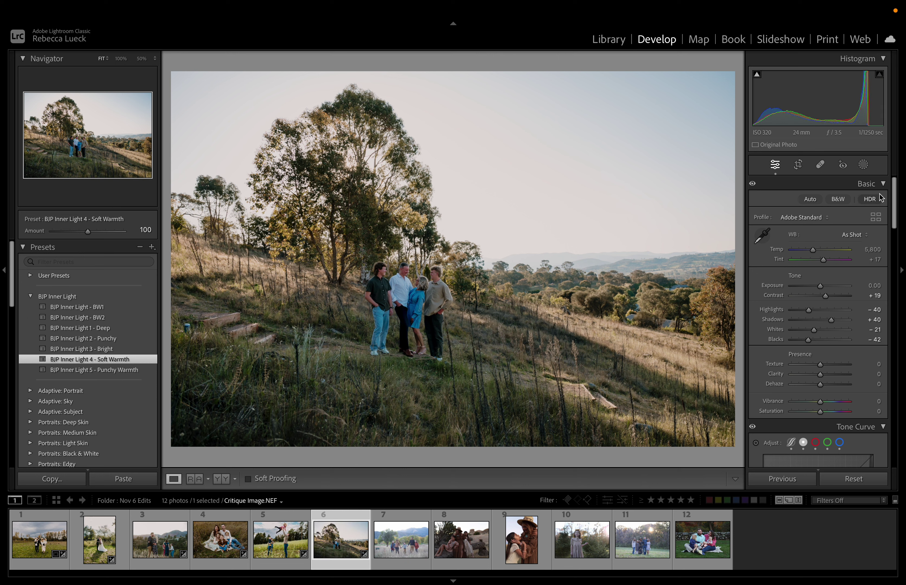
{"action": "left_click_drag", "start_coordinate": [812, 254], "coordinate": [816, 254]}
Add a subject mask with BJP - Facebright (less) and a sky mask with BJP - Sky.
{"action": "left_click", "coordinate": [863, 165]}
{"action": "left_click", "coordinate": [780, 209]}
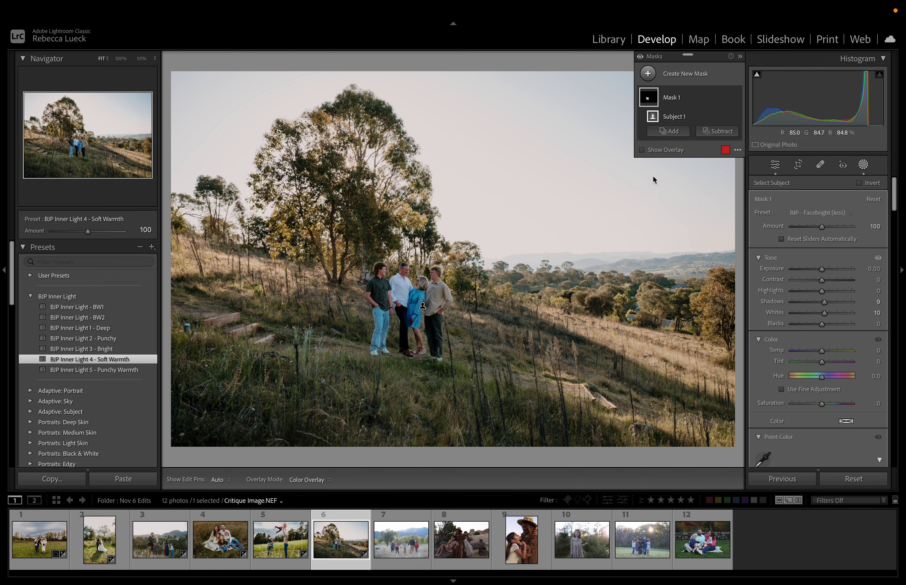
{"action": "left_click", "coordinate": [664, 74]}
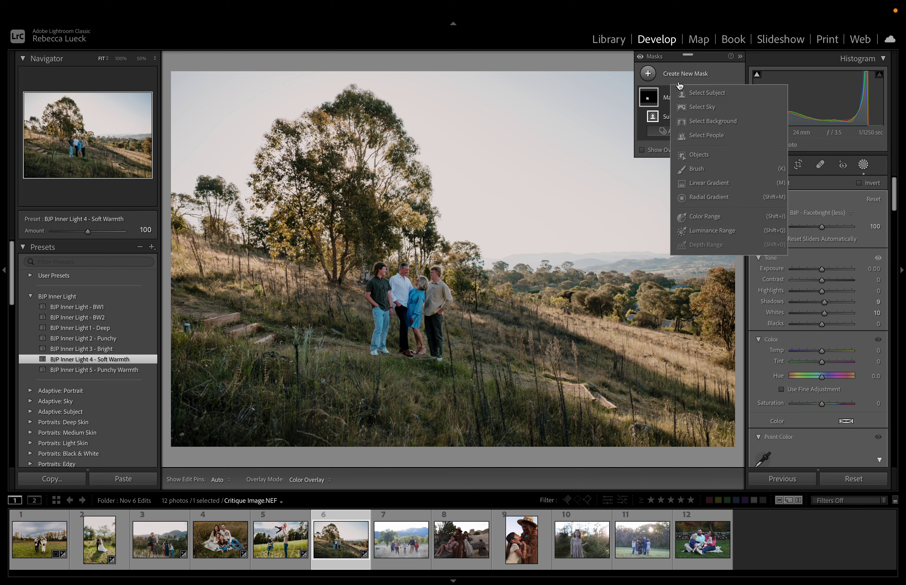
{"action": "left_click", "coordinate": [705, 108]}
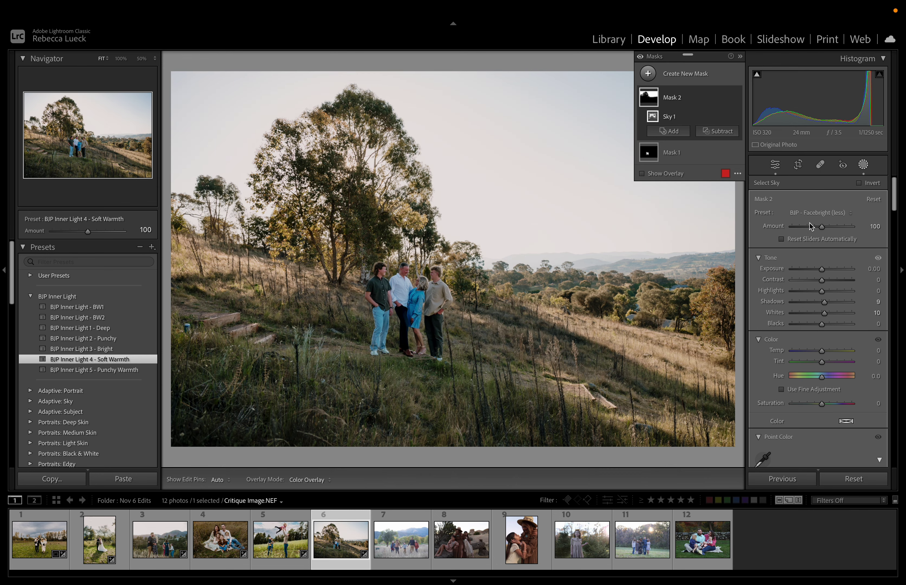
{"action": "left_click", "coordinate": [818, 212]}
{"action": "left_click", "coordinate": [817, 249]}
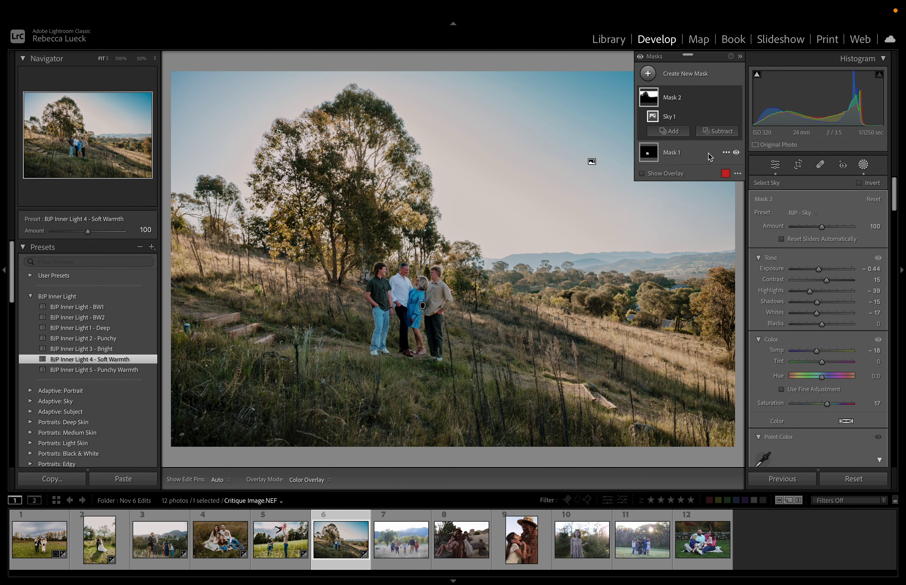
Add a large radial gradient mask around the big tree with Feather 92, try BJP - More Sunshine, and apply BJP - Sun Warmer instead.
{"action": "left_click", "coordinate": [680, 74]}
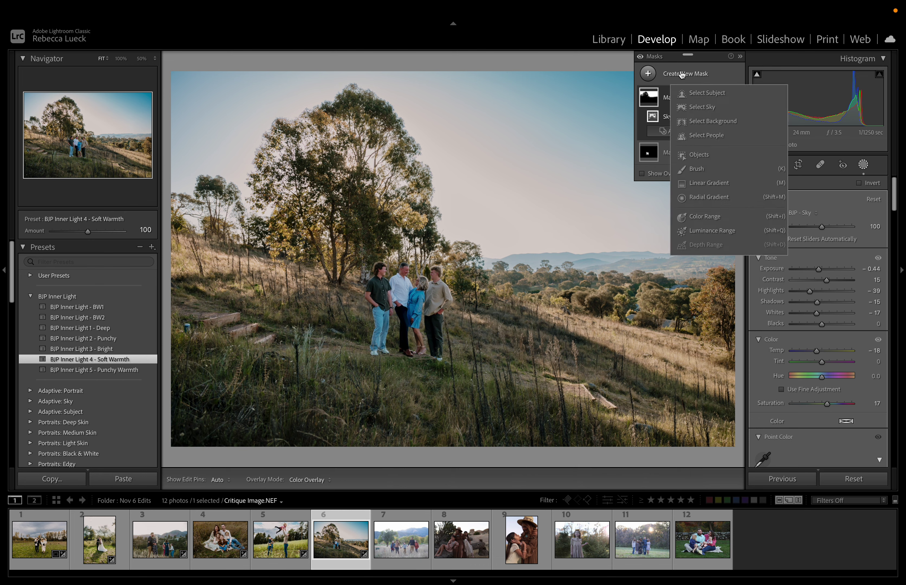
{"action": "left_click", "coordinate": [703, 201]}
{"action": "left_click_drag", "start_coordinate": [348, 163], "coordinate": [475, 280]}
{"action": "left_click_drag", "start_coordinate": [272, 168], "coordinate": [338, 172]}
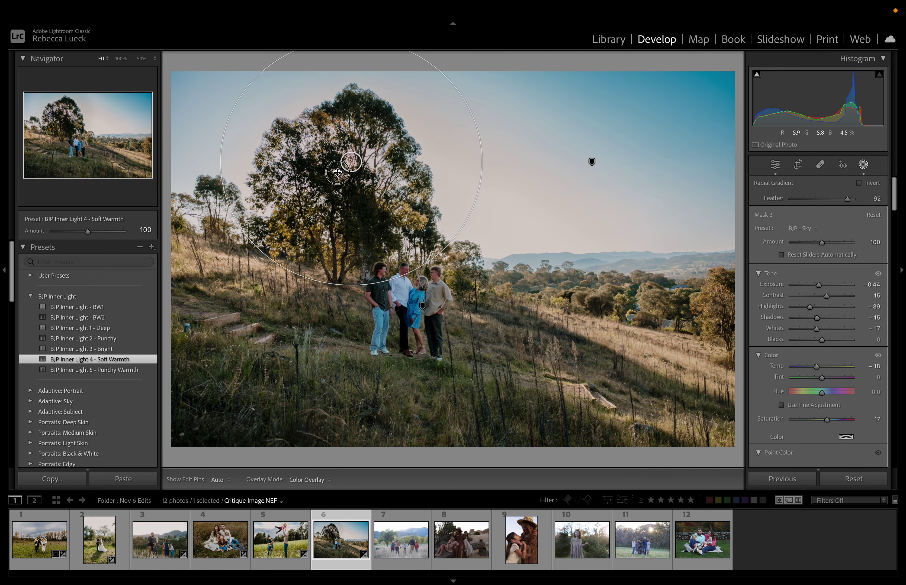
{"action": "left_click", "coordinate": [803, 229]}
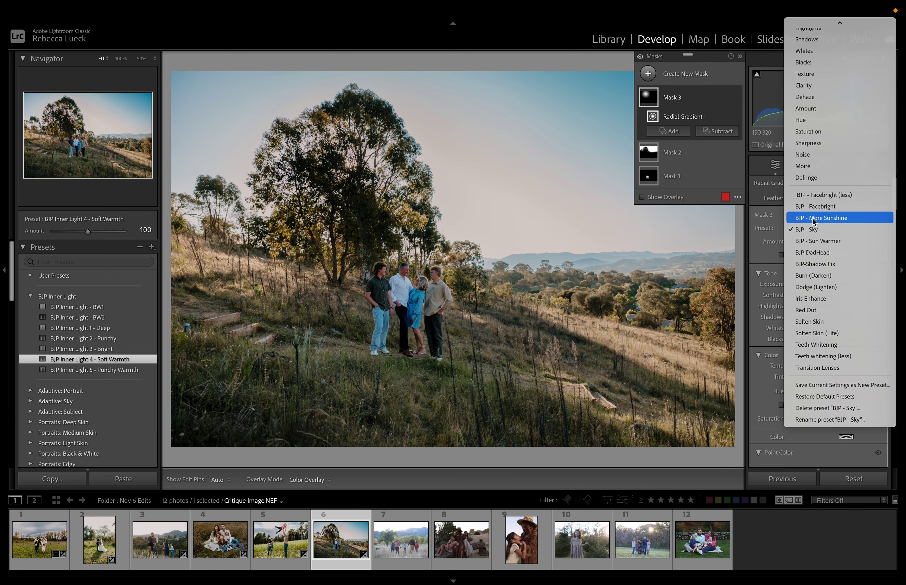
{"action": "left_click", "coordinate": [813, 219]}
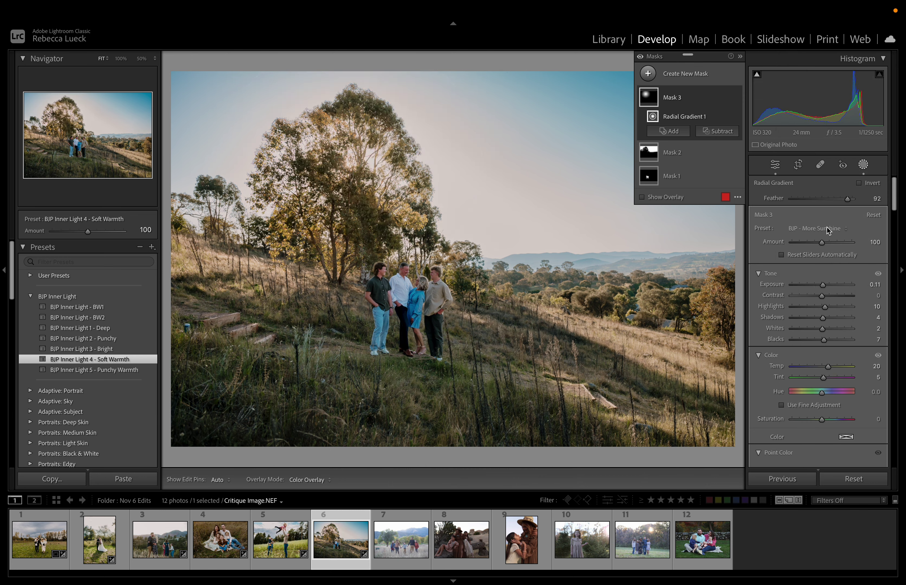
{"action": "left_click", "coordinate": [827, 227]}
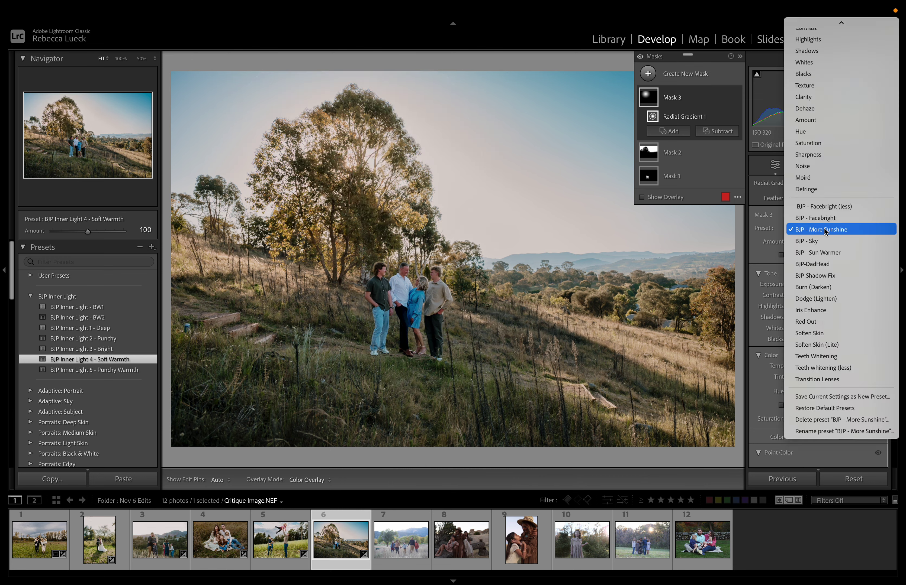
{"action": "left_click", "coordinate": [836, 253]}
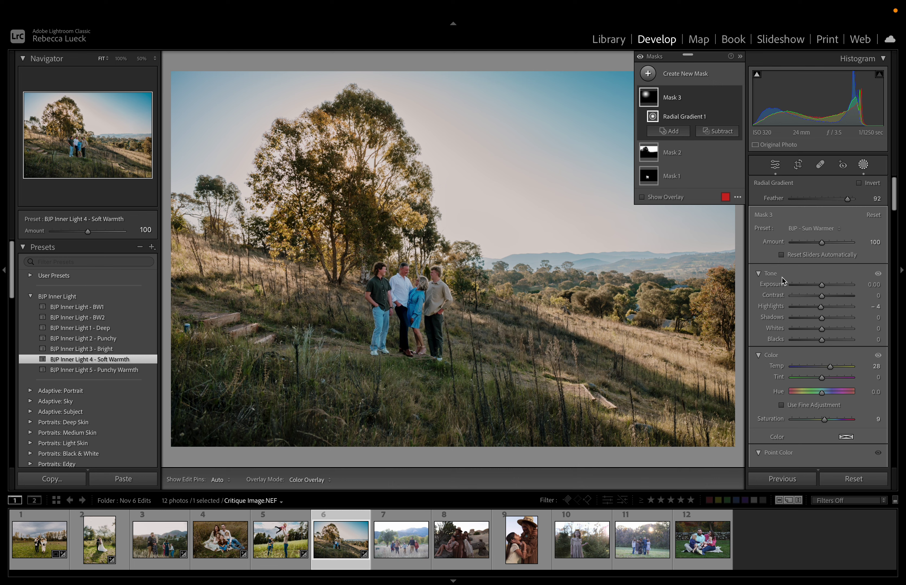
Add a smaller radial gradient mask inside the tree's crown, apply BJP - Facebright, and fine-tune its tone and Temp.
{"action": "key", "text": "shift+m"}
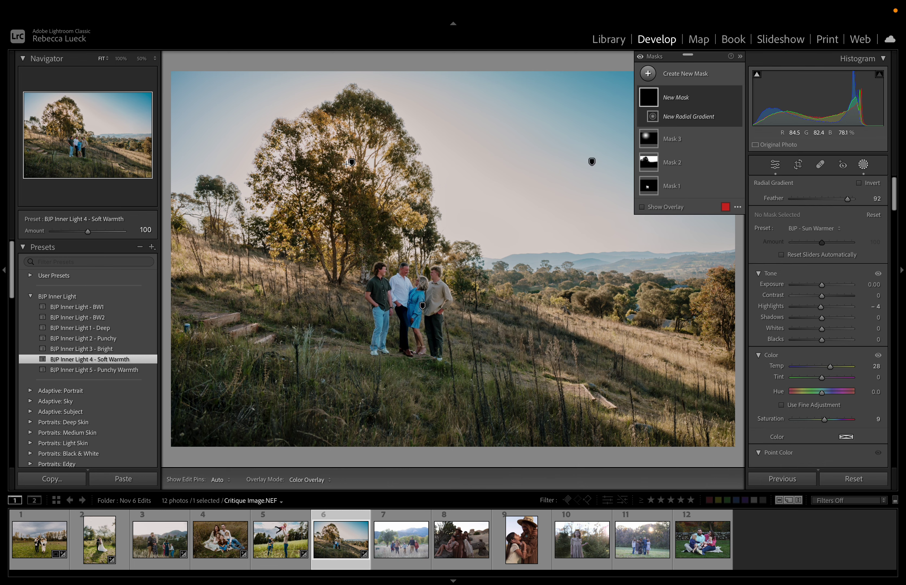
{"action": "left_click_drag", "start_coordinate": [346, 163], "coordinate": [398, 217]}
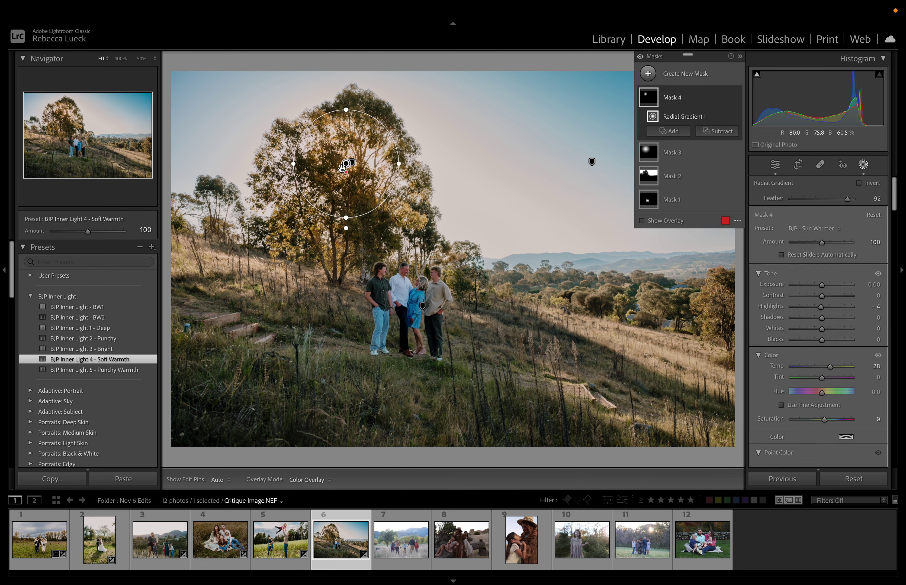
{"action": "left_click", "coordinate": [809, 228]}
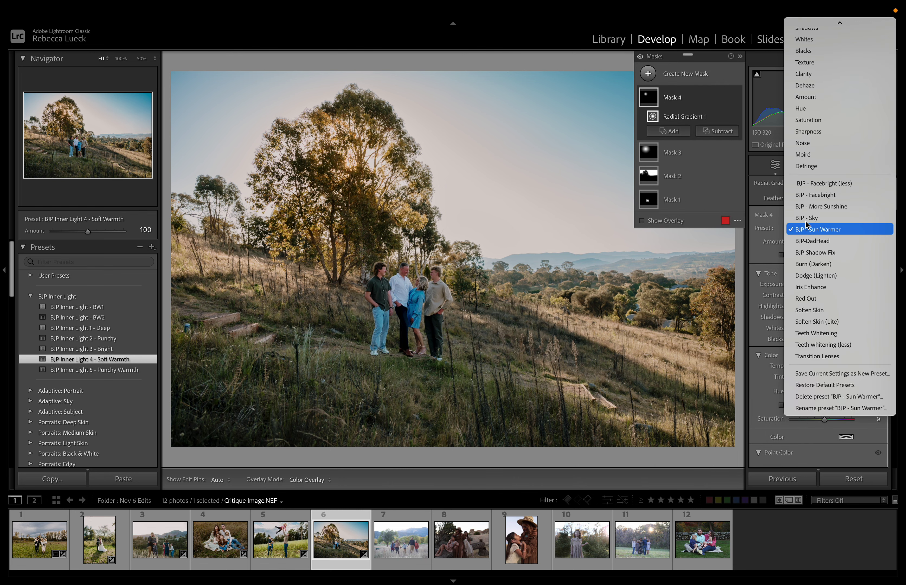
{"action": "left_click", "coordinate": [822, 195]}
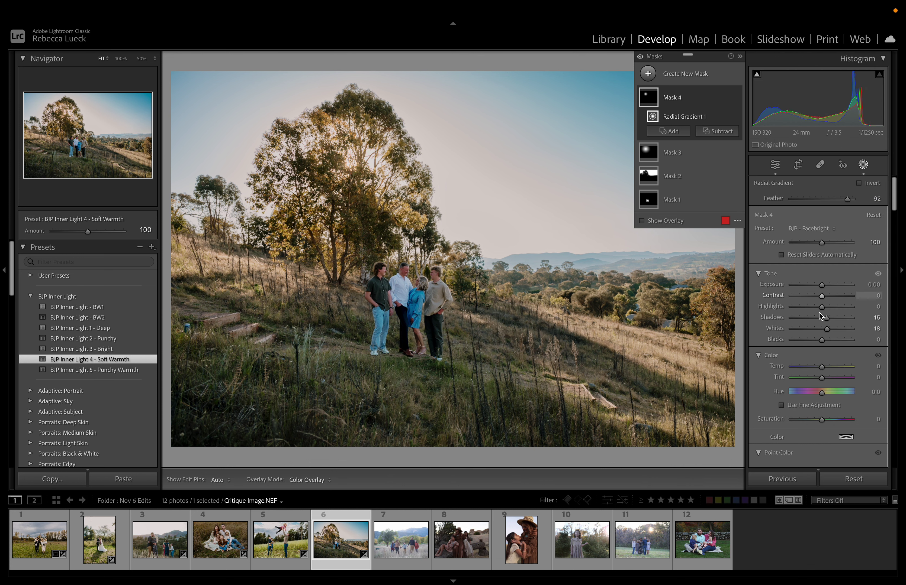
{"action": "left_click", "coordinate": [821, 286]}
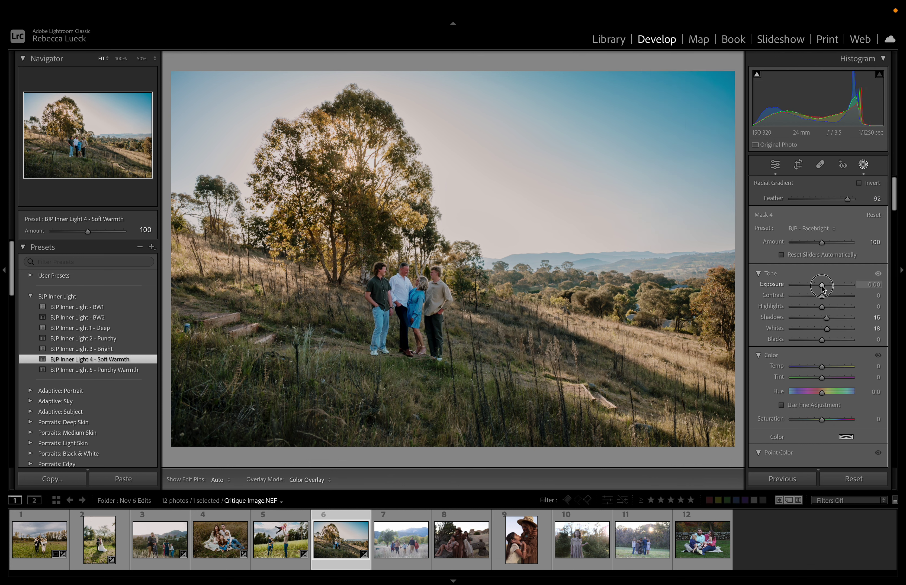
{"action": "left_click_drag", "start_coordinate": [822, 286], "coordinate": [831, 330]}
{"action": "left_click_drag", "start_coordinate": [822, 368], "coordinate": [822, 370]}
{"action": "left_click", "coordinate": [862, 164]}
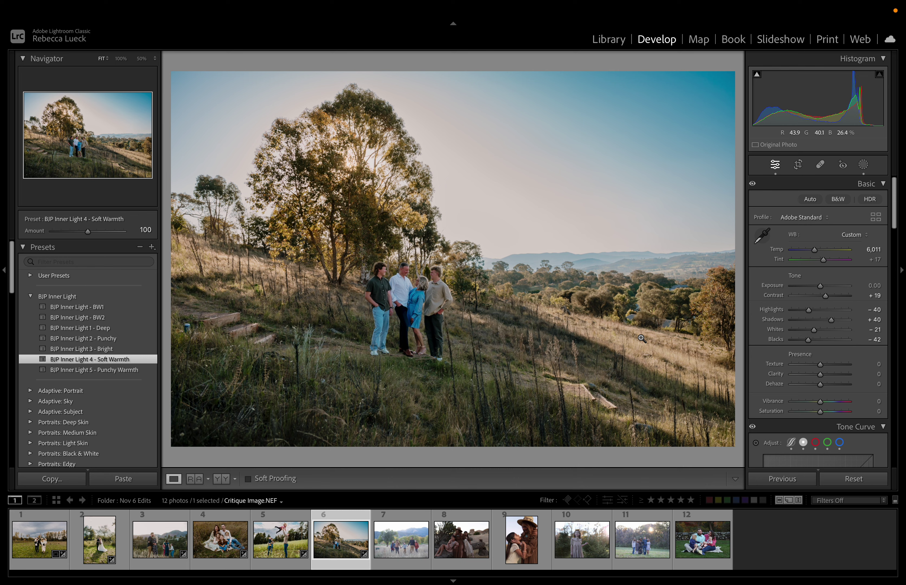
Raise the overall Exposure of the hillside photo to +0.20.
{"action": "key", "text": "equal"}
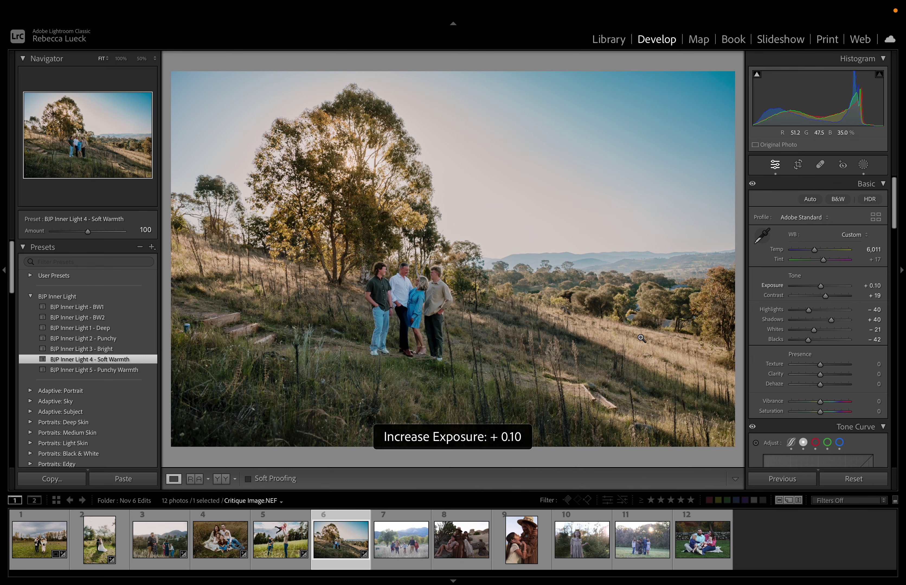
{"action": "key", "text": "equal"}
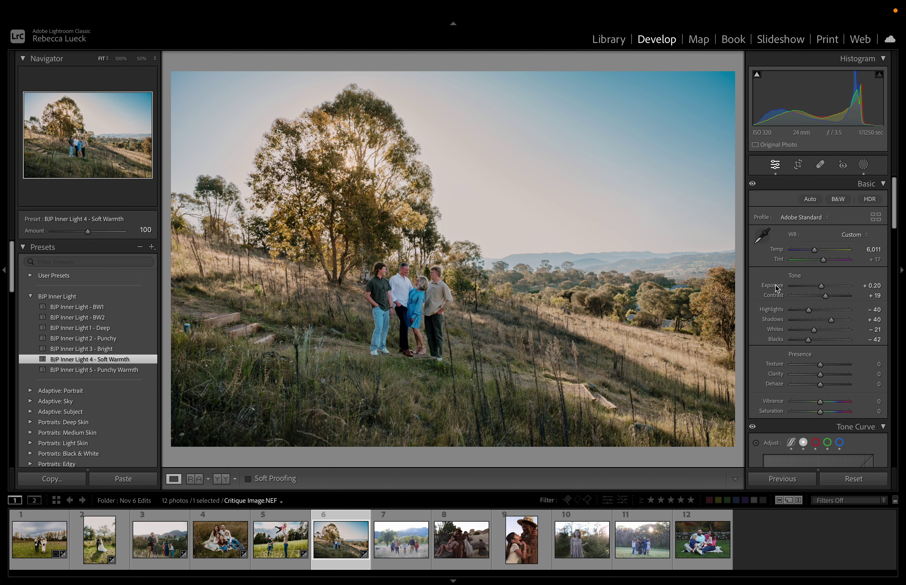
{"action": "mouse_move", "coordinate": [775, 312]}
Add a brush component to the existing sky mask and set its Flow to 58.
{"action": "left_click", "coordinate": [863, 166]}
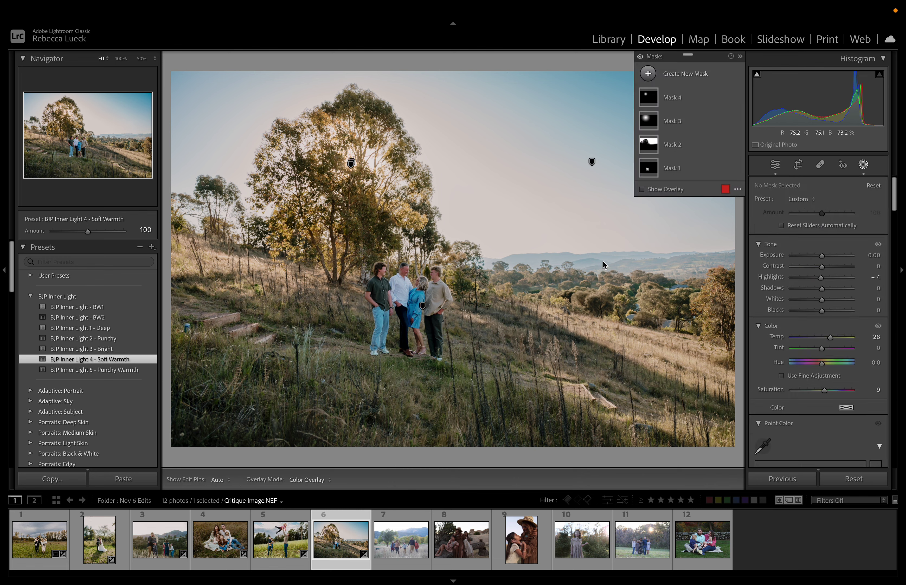
{"action": "left_click", "coordinate": [666, 146]}
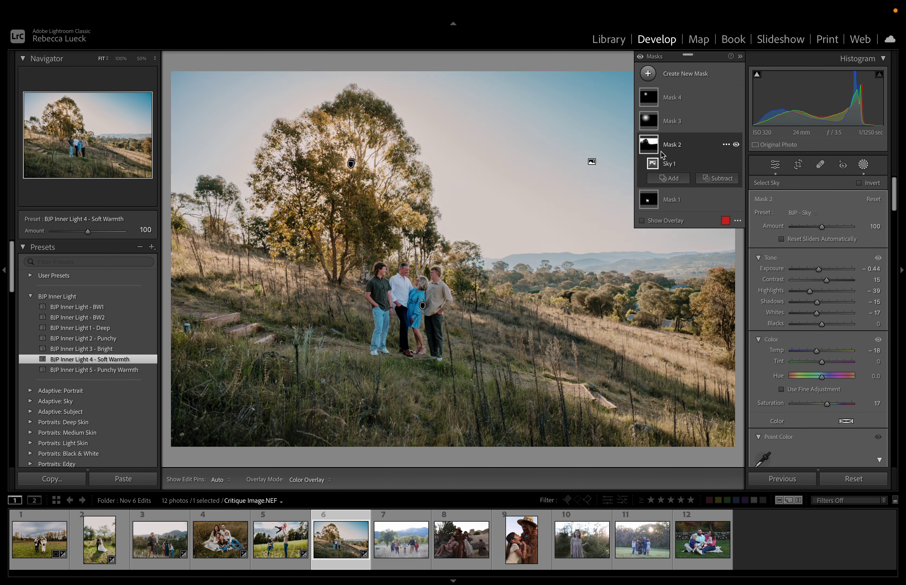
{"action": "mouse_move", "coordinate": [650, 156]}
{"action": "left_click", "coordinate": [670, 178]}
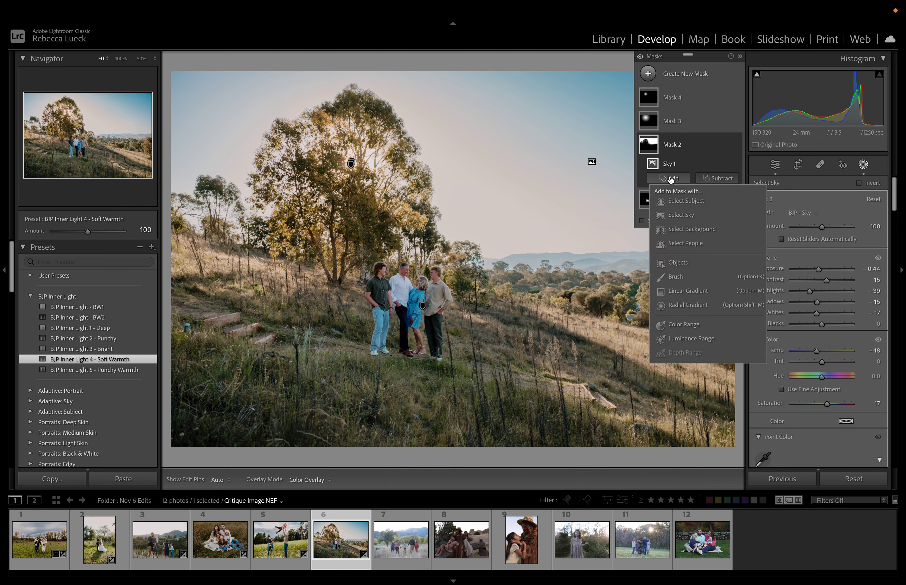
{"action": "left_click", "coordinate": [675, 277]}
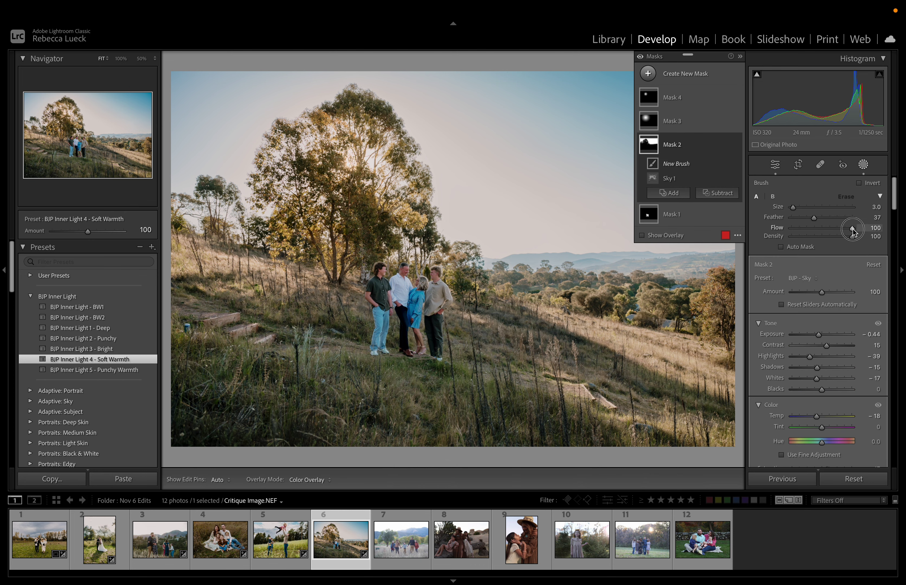
{"action": "left_click_drag", "start_coordinate": [852, 231], "coordinate": [826, 233]}
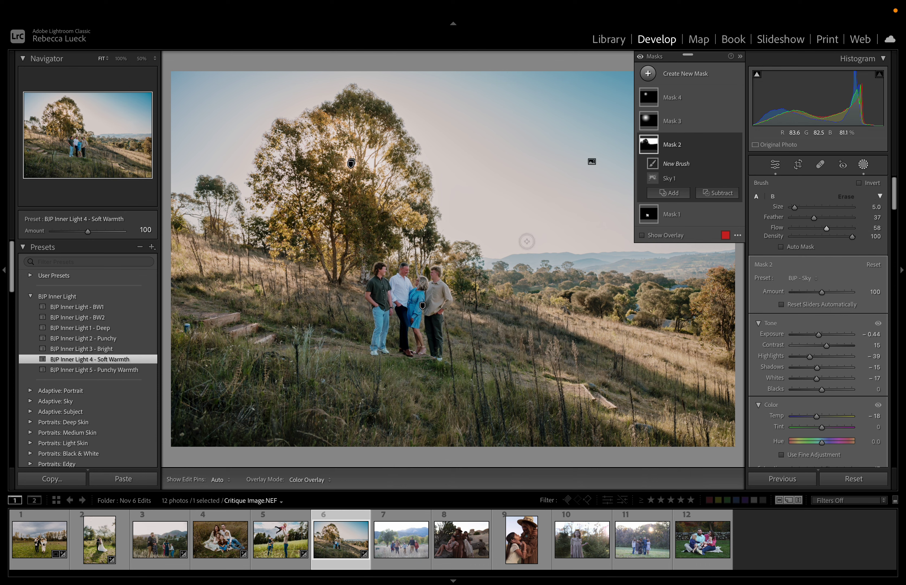
Set the brush to Size 21 and Feather 55, and paint the sky adjustment over the distant hills on the horizon.
{"action": "scroll", "coordinate": [527, 242], "scroll_direction": "up", "scroll_amount": 3}
{"action": "scroll", "coordinate": [527, 241], "scroll_direction": "up", "scroll_amount": 10}
{"action": "scroll", "coordinate": [533, 237], "scroll_direction": "up", "scroll_amount": 3}
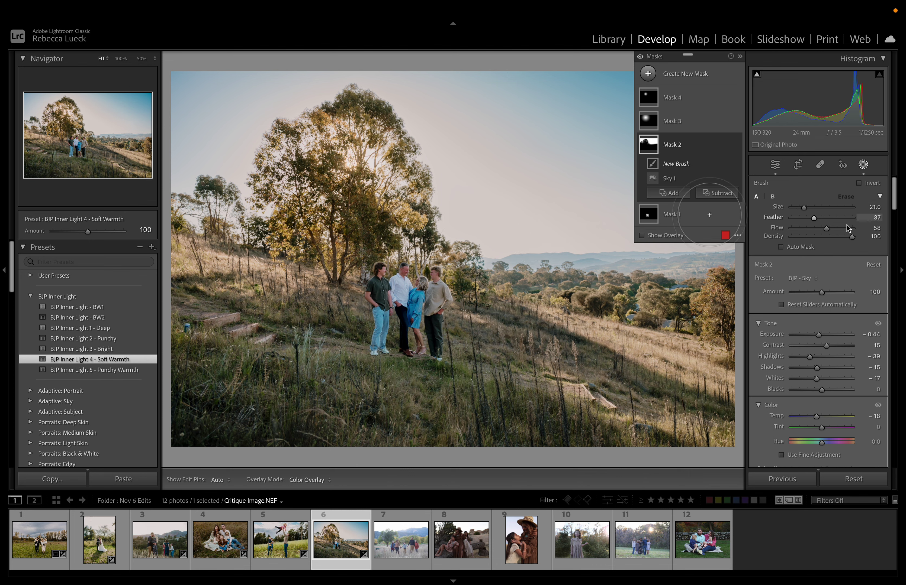
{"action": "left_click_drag", "start_coordinate": [814, 217], "coordinate": [824, 217]}
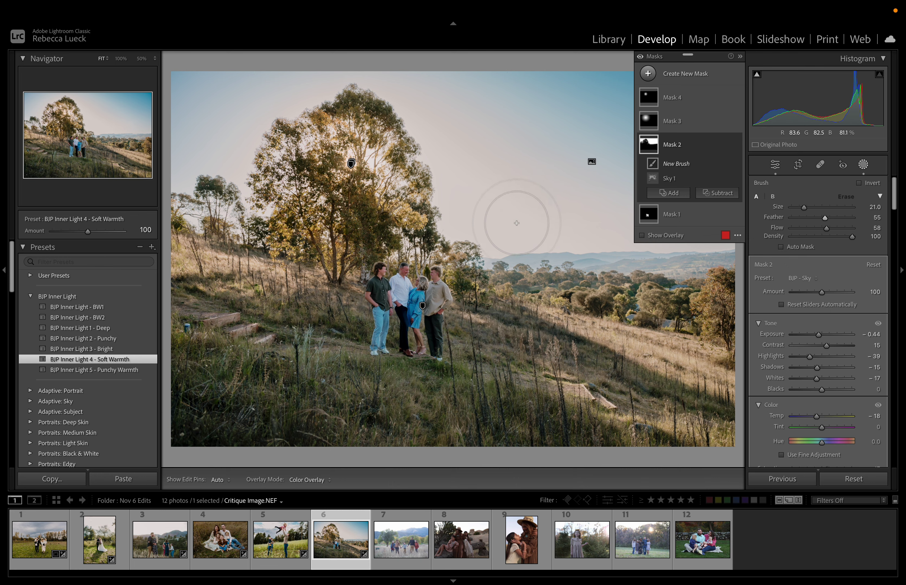
{"action": "key", "text": "h"}
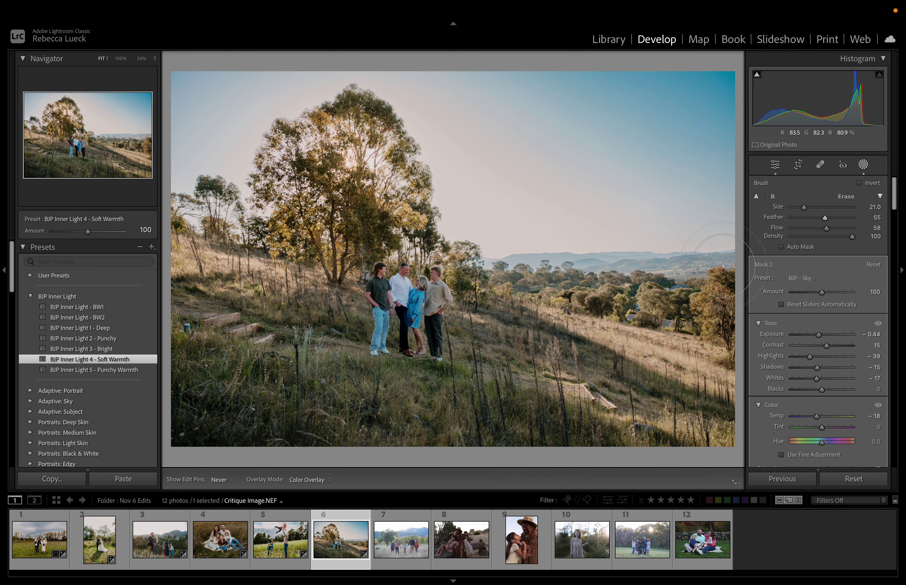
{"action": "key", "text": "h"}
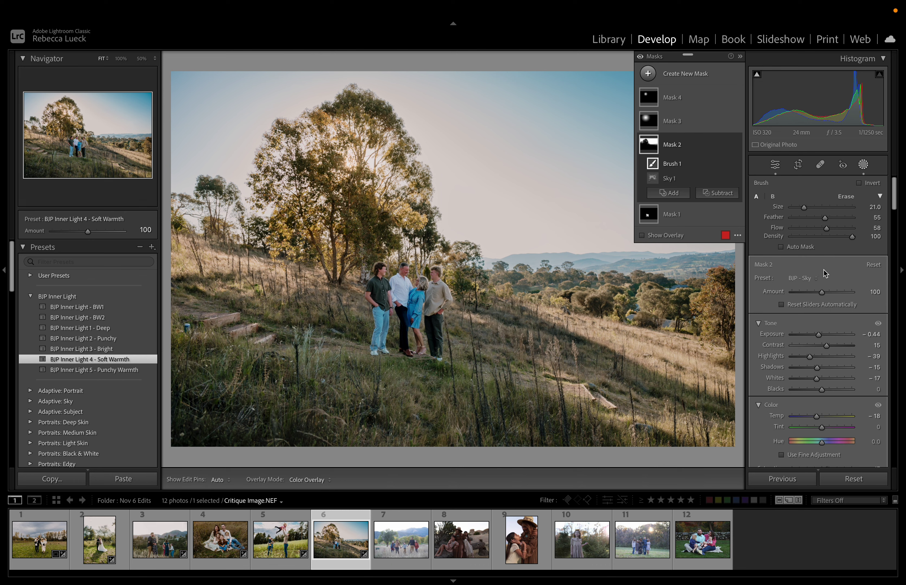
{"action": "left_click", "coordinate": [864, 166]}
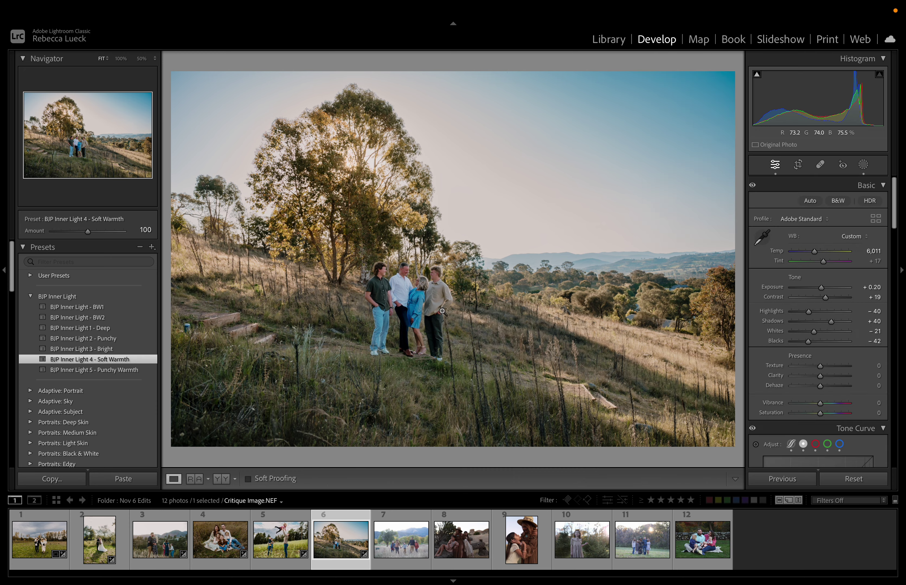
Remove the blue can in the grass beside the wooden steps with the Remove tool, redoing the stroke at Size 36.
{"action": "left_click", "coordinate": [182, 332]}
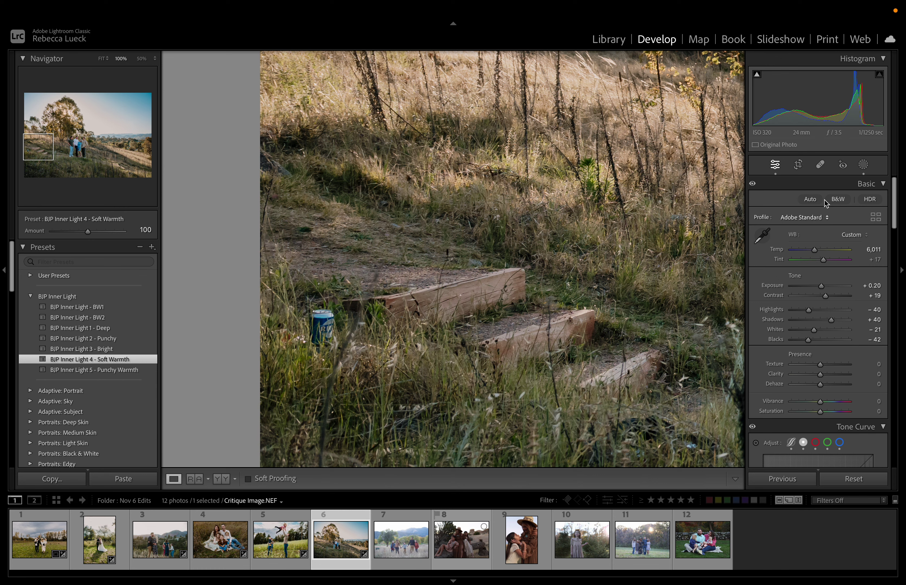
{"action": "left_click", "coordinate": [820, 165]}
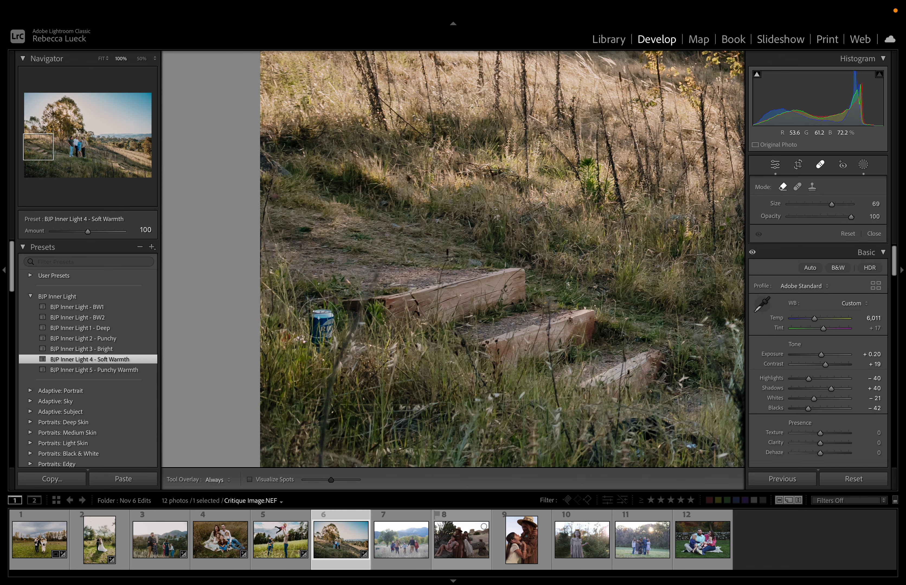
{"action": "mouse_move", "coordinate": [320, 316]}
{"action": "left_mouse_down"}
{"action": "mouse_move", "coordinate": [331, 343]}
{"action": "mouse_move", "coordinate": [318, 308]}
{"action": "left_mouse_up"}
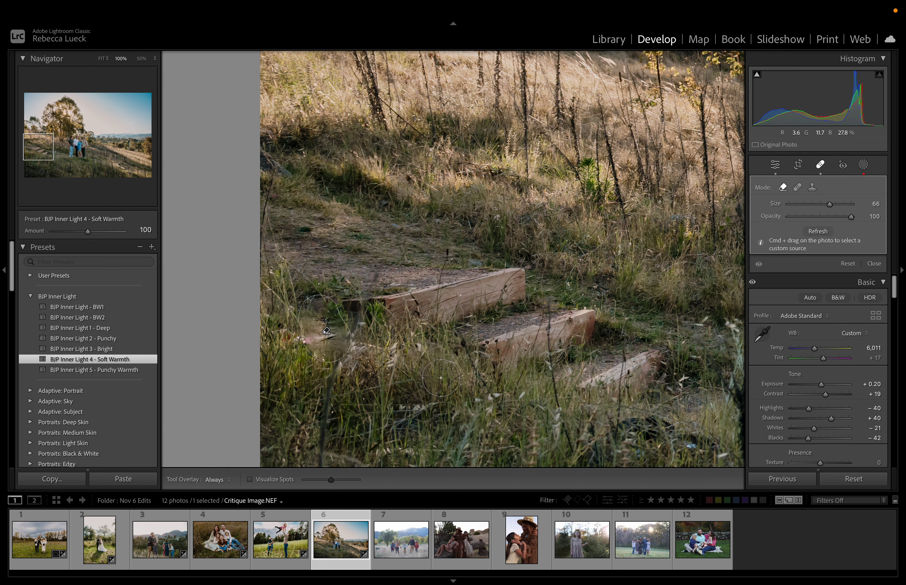
{"action": "left_click", "coordinate": [318, 319], "text": "alt"}
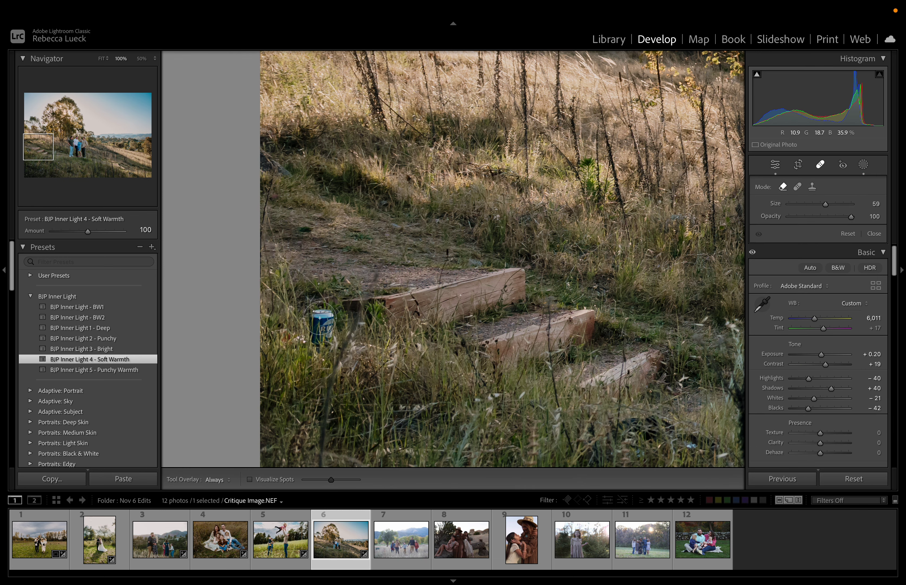
{"action": "scroll", "coordinate": [323, 318], "scroll_direction": "down", "scroll_amount": 5}
{"action": "mouse_move", "coordinate": [321, 313]}
{"action": "left_mouse_down"}
{"action": "mouse_move", "coordinate": [328, 344]}
{"action": "mouse_move", "coordinate": [318, 343]}
{"action": "mouse_move", "coordinate": [312, 322]}
{"action": "mouse_move", "coordinate": [324, 342]}
{"action": "mouse_move", "coordinate": [318, 316]}
{"action": "left_mouse_up"}
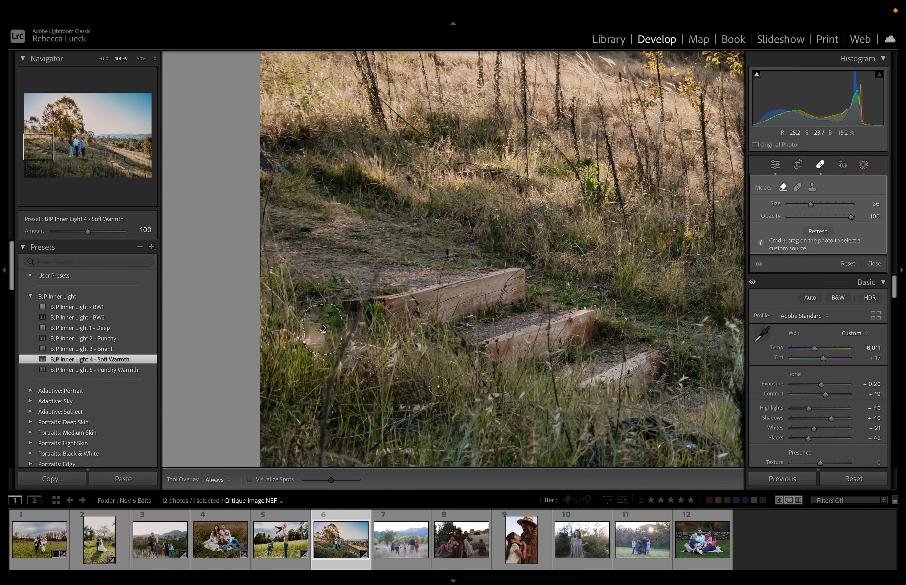
Switch the can's removal spot to Heal and move its source to the grass just below the wooden steps.
{"action": "left_click", "coordinate": [798, 189]}
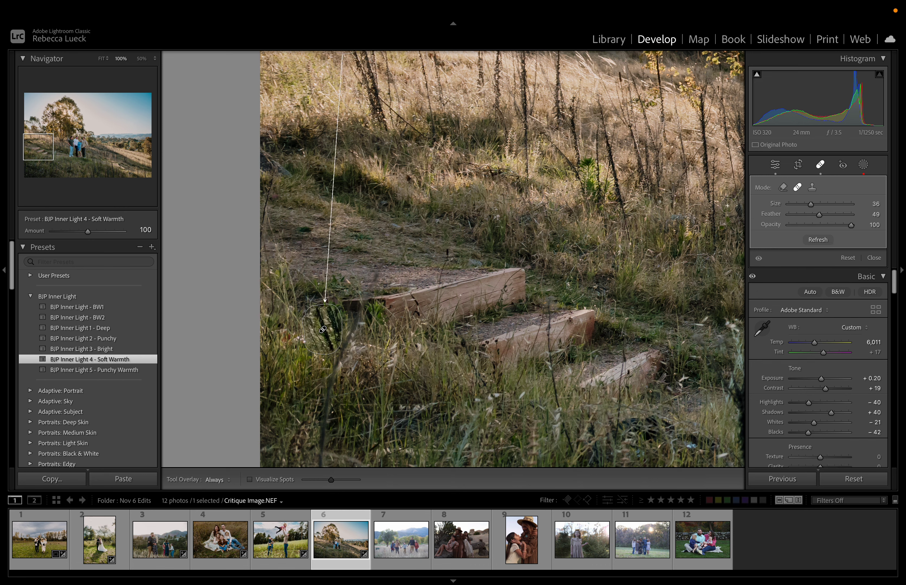
{"action": "mouse_move", "coordinate": [463, 248]}
{"action": "left_mouse_down"}
{"action": "mouse_move", "coordinate": [471, 334]}
{"action": "mouse_move", "coordinate": [499, 427]}
{"action": "left_mouse_up"}
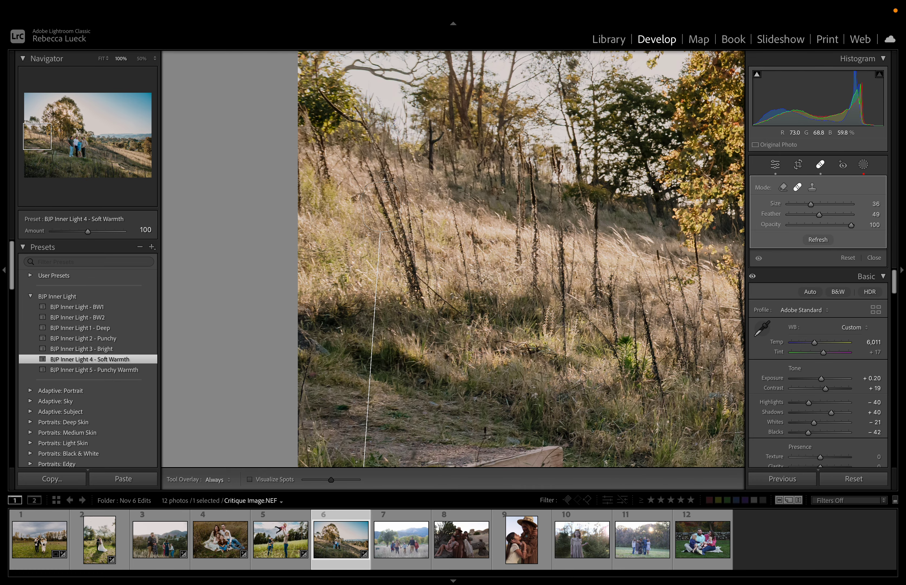
{"action": "mouse_move", "coordinate": [381, 206]}
{"action": "left_mouse_down"}
{"action": "mouse_move", "coordinate": [394, 335]}
{"action": "mouse_move", "coordinate": [385, 381]}
{"action": "left_mouse_up"}
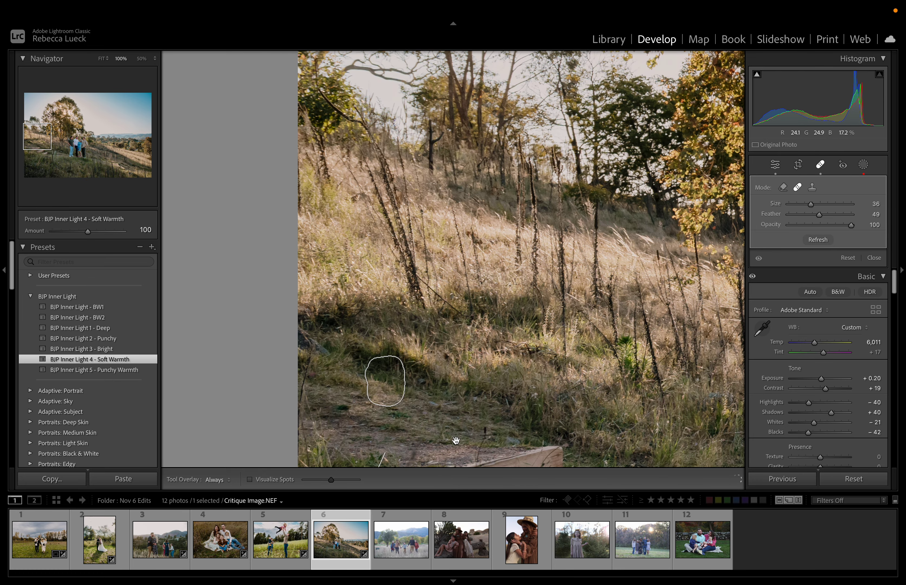
{"action": "left_click_drag", "start_coordinate": [456, 440], "coordinate": [426, 213]}
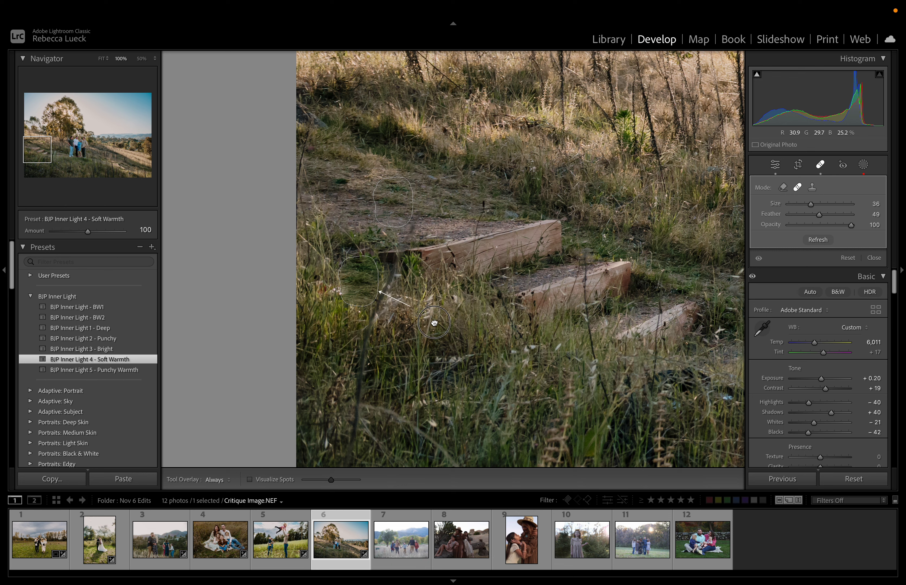
{"action": "left_click_drag", "start_coordinate": [434, 322], "coordinate": [456, 324]}
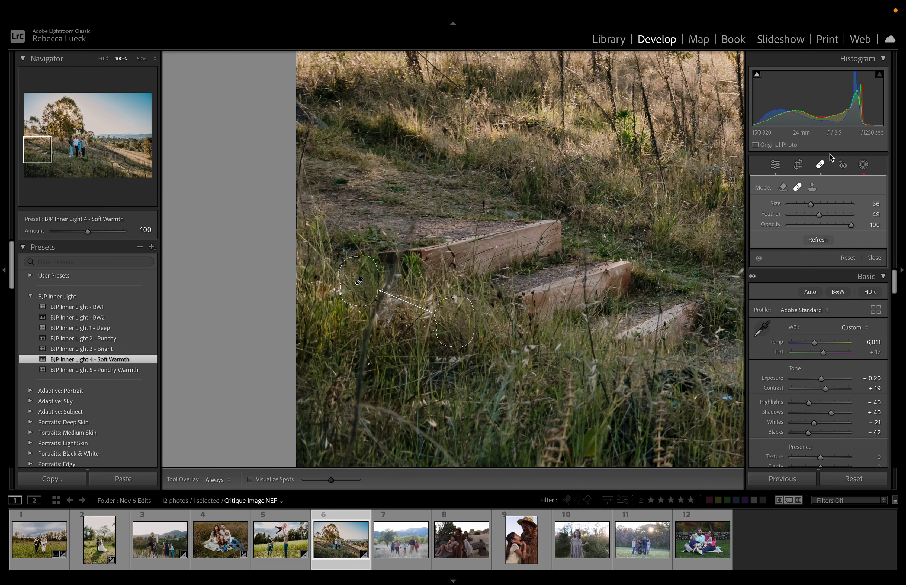
{"action": "left_click", "coordinate": [820, 165]}
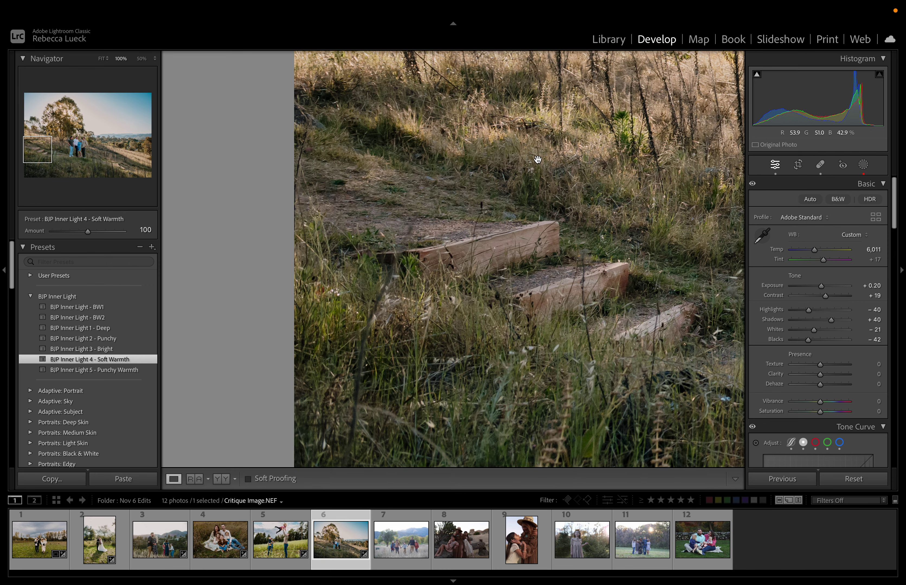
{"action": "left_click", "coordinate": [537, 166]}
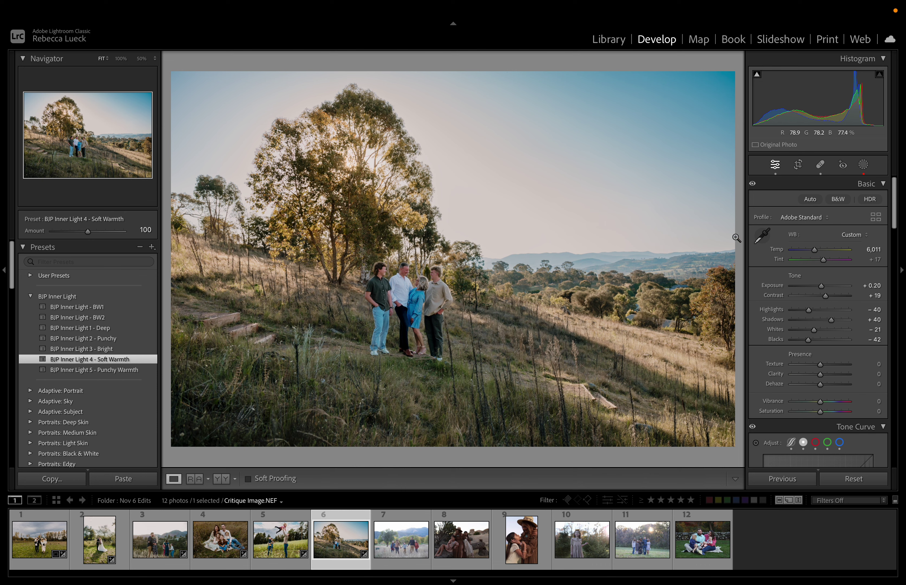
Add a large radial gradient mask over the group and the surrounding slope with Feather 47, and open its preset choices.
{"action": "left_click", "coordinate": [863, 165]}
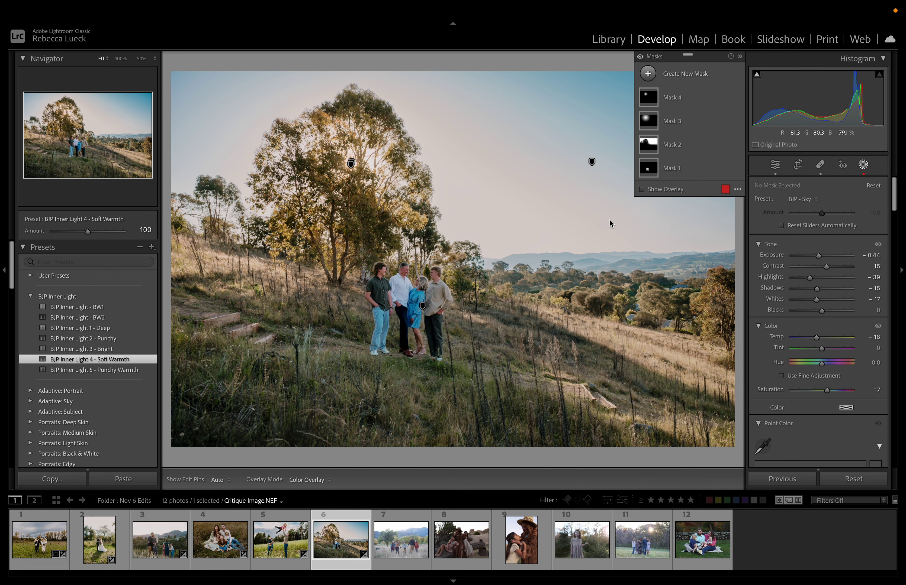
{"action": "key", "text": "shift+m"}
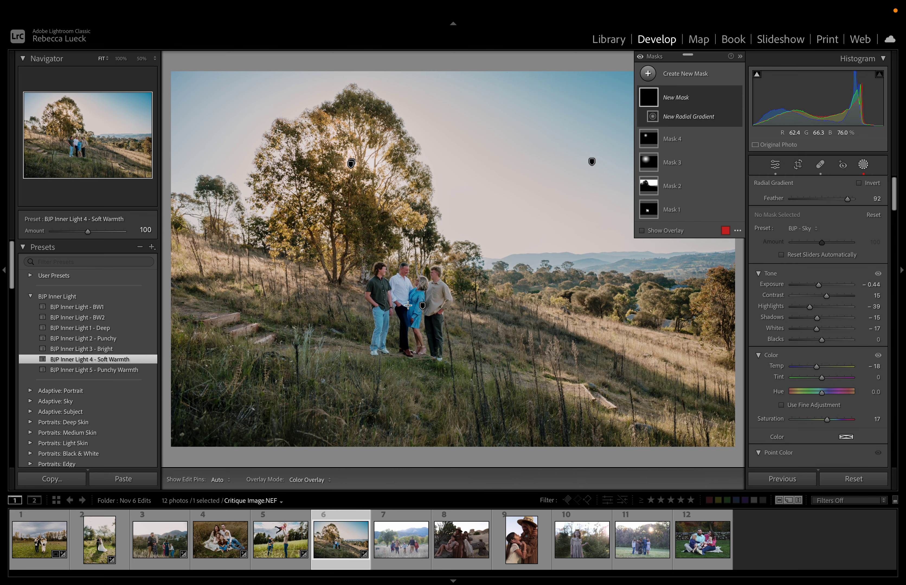
{"action": "left_click_drag", "start_coordinate": [407, 305], "coordinate": [555, 409]}
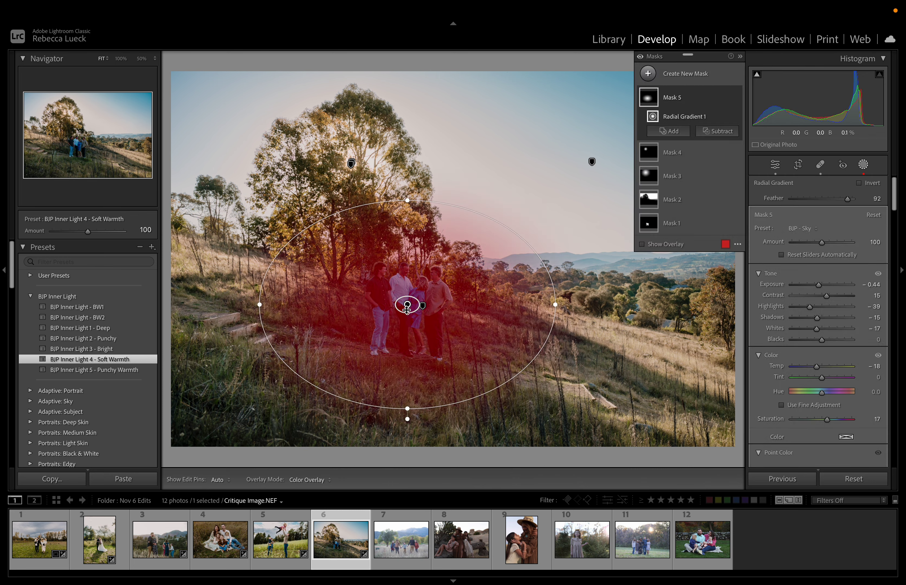
{"action": "left_click_drag", "start_coordinate": [406, 309], "coordinate": [442, 362]}
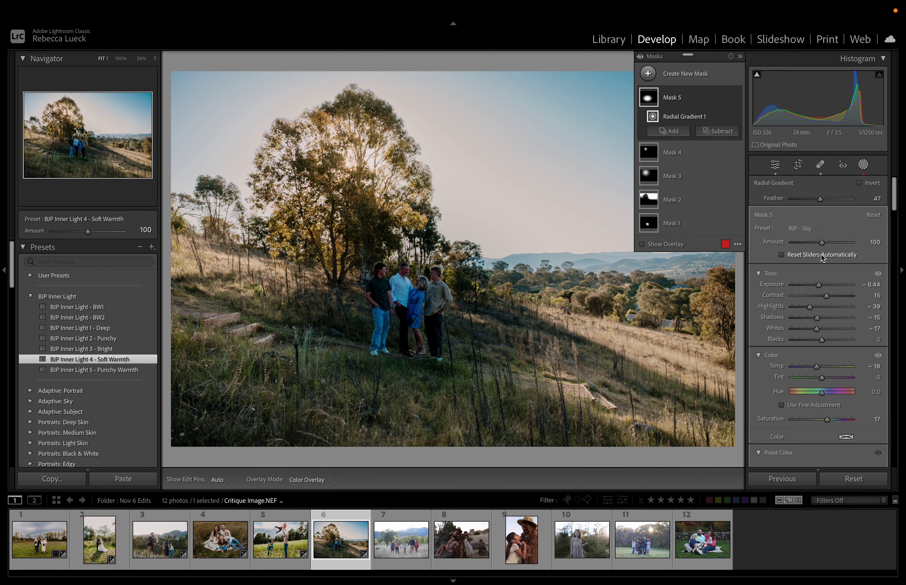
{"action": "left_click", "coordinate": [806, 229]}
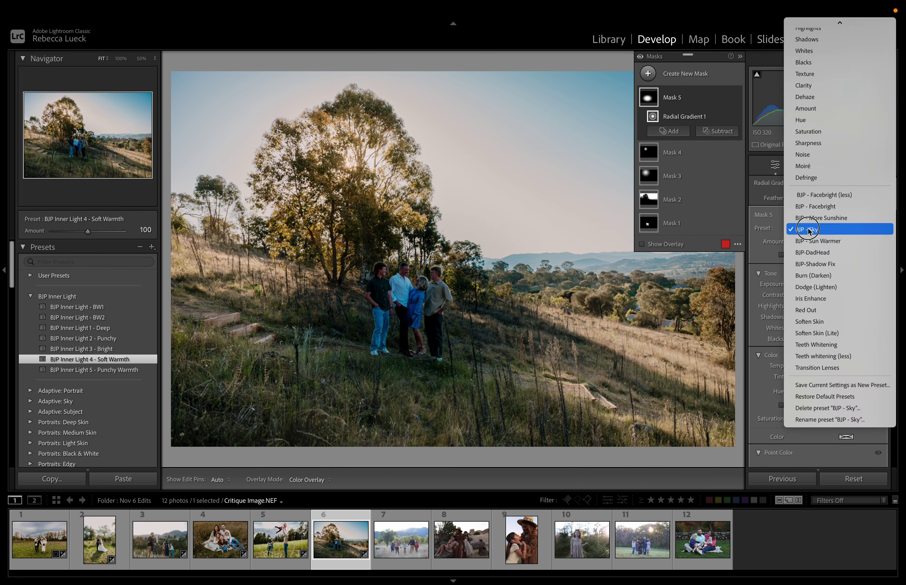
Apply the BJP - Facebright (less) preset to Mask 5, reduce Shadows to 4 and Whites to 3, and close masking.
{"action": "left_click", "coordinate": [822, 195]}
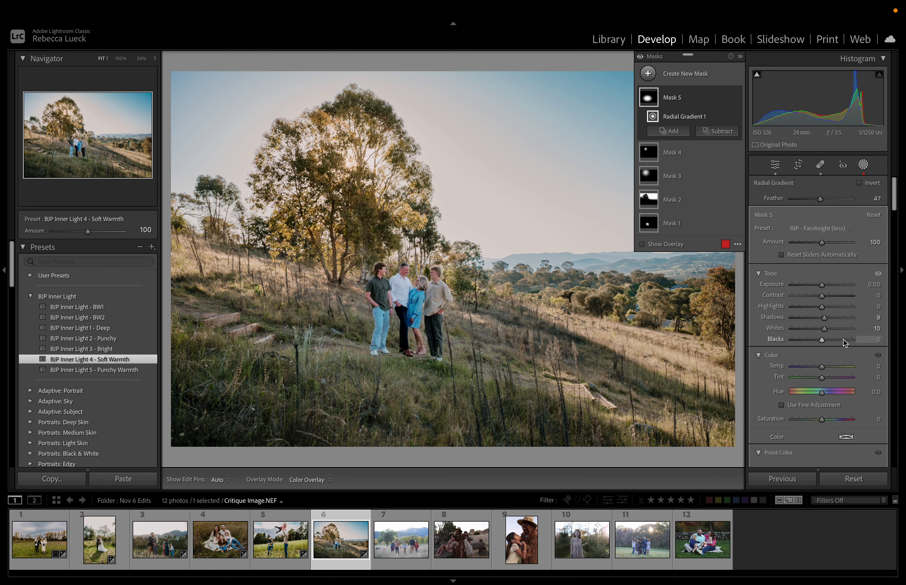
{"action": "left_click_drag", "start_coordinate": [825, 319], "coordinate": [824, 333]}
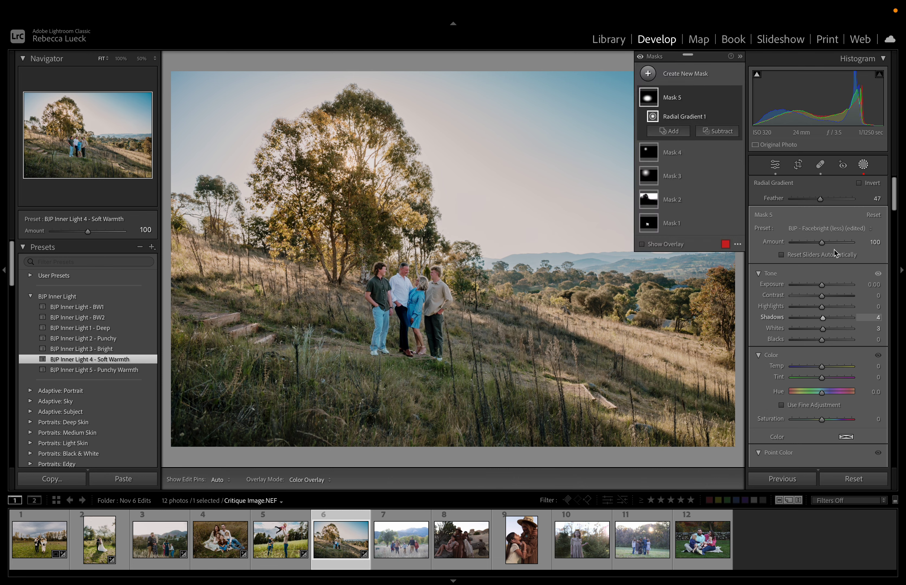
{"action": "mouse_move", "coordinate": [737, 97]}
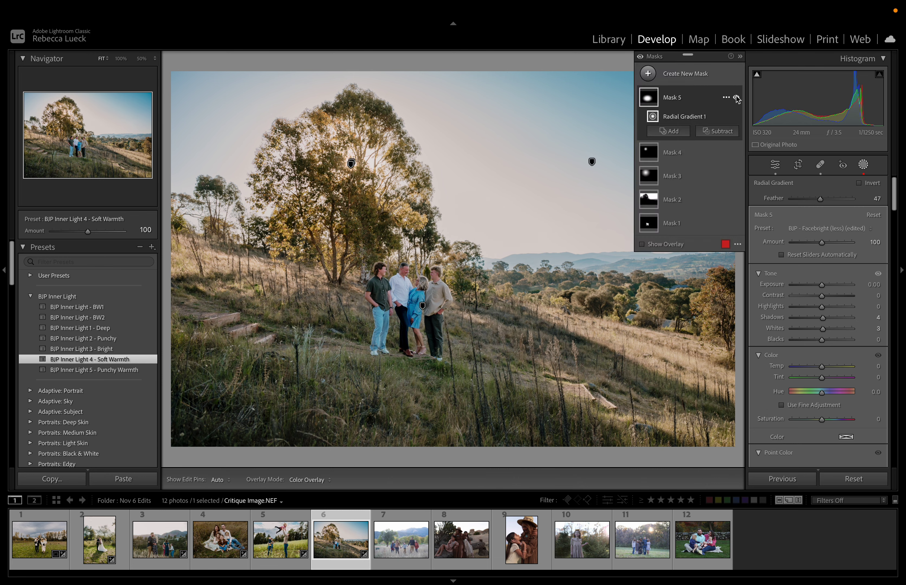
{"action": "left_click", "coordinate": [863, 165]}
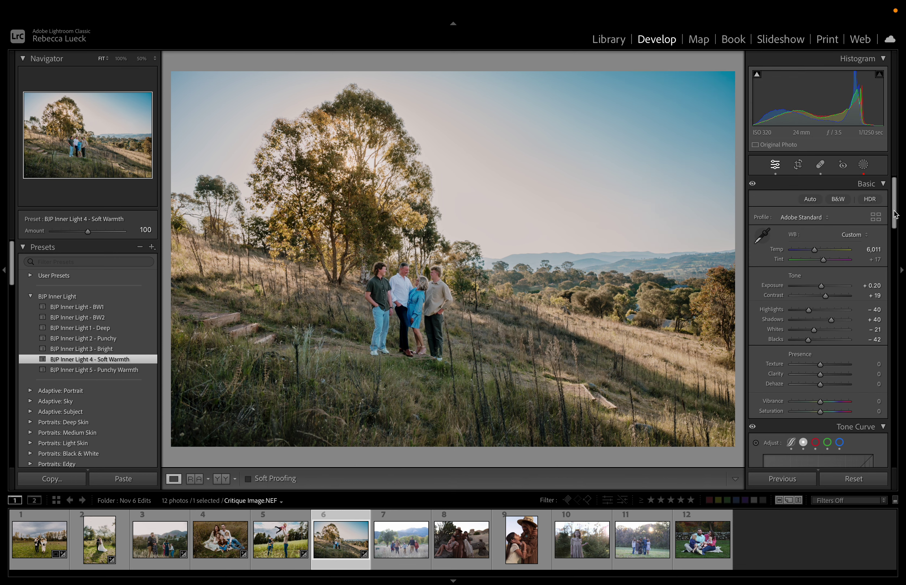
Set the lens profile's Vignetting correction amount to 80.
{"action": "left_click_drag", "start_coordinate": [895, 215], "coordinate": [903, 396]}
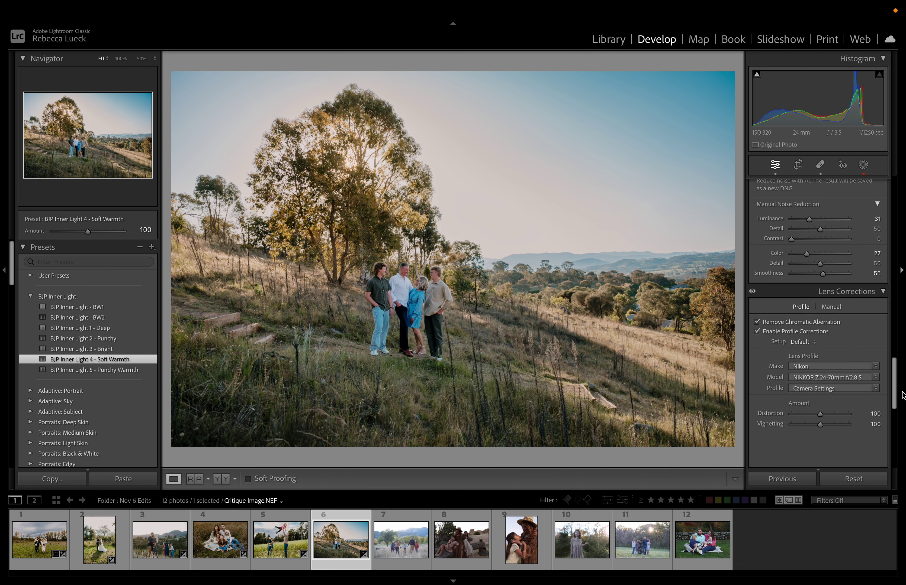
{"action": "left_click_drag", "start_coordinate": [820, 425], "coordinate": [815, 424]}
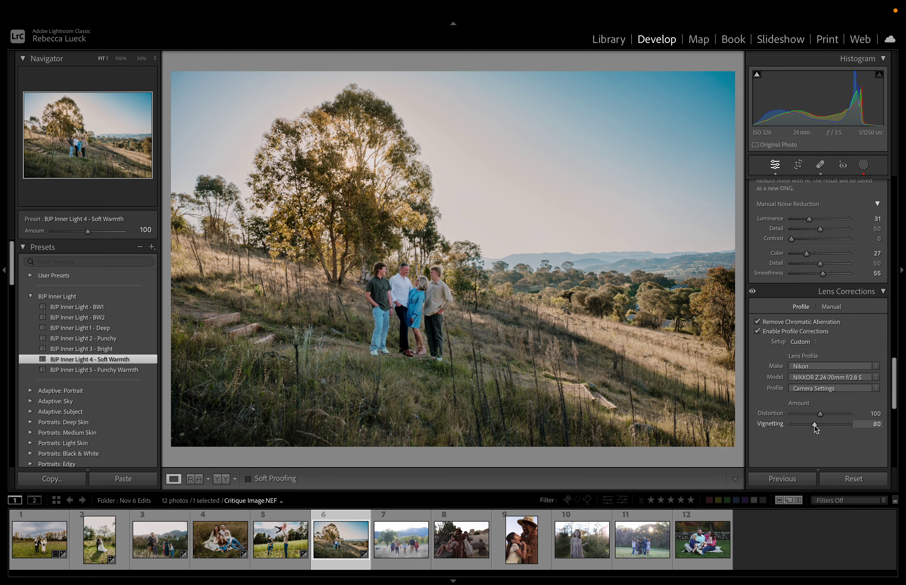
Set the Color Grading highlights Luminance to +35 and the white balance Temp to 6,203.
{"action": "left_click_drag", "start_coordinate": [897, 400], "coordinate": [896, 319]}
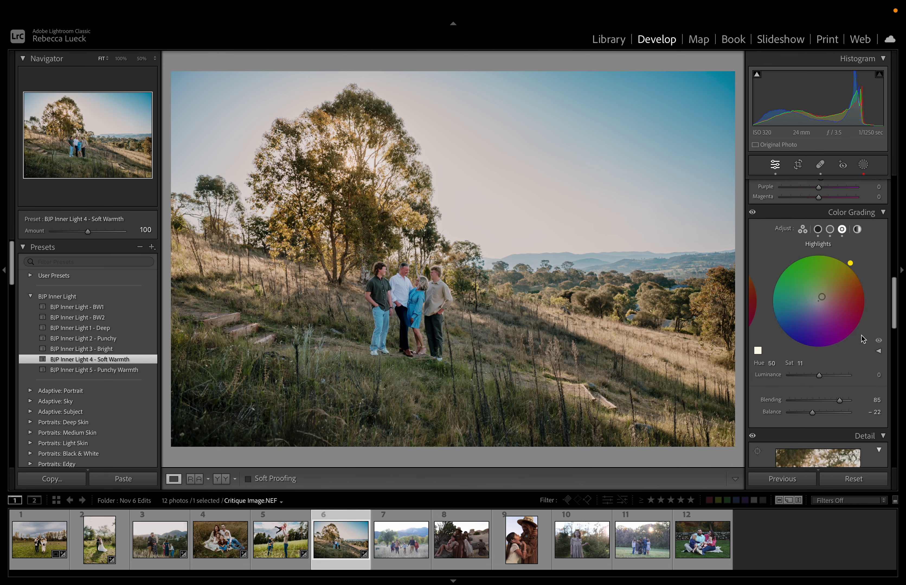
{"action": "mouse_move", "coordinate": [826, 377]}
{"action": "left_mouse_down"}
{"action": "mouse_move", "coordinate": [818, 377]}
{"action": "mouse_move", "coordinate": [828, 376]}
{"action": "left_mouse_up"}
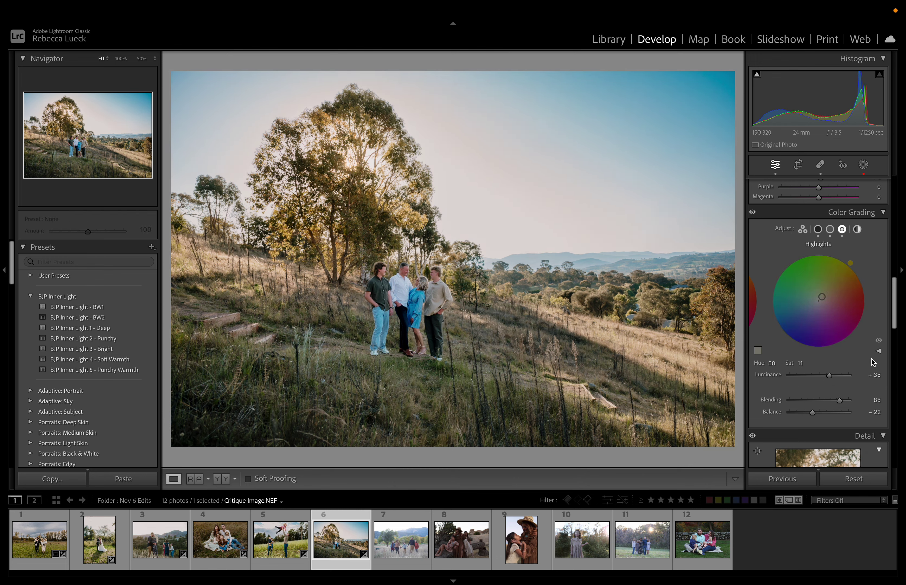
{"action": "left_click_drag", "start_coordinate": [897, 312], "coordinate": [895, 205]}
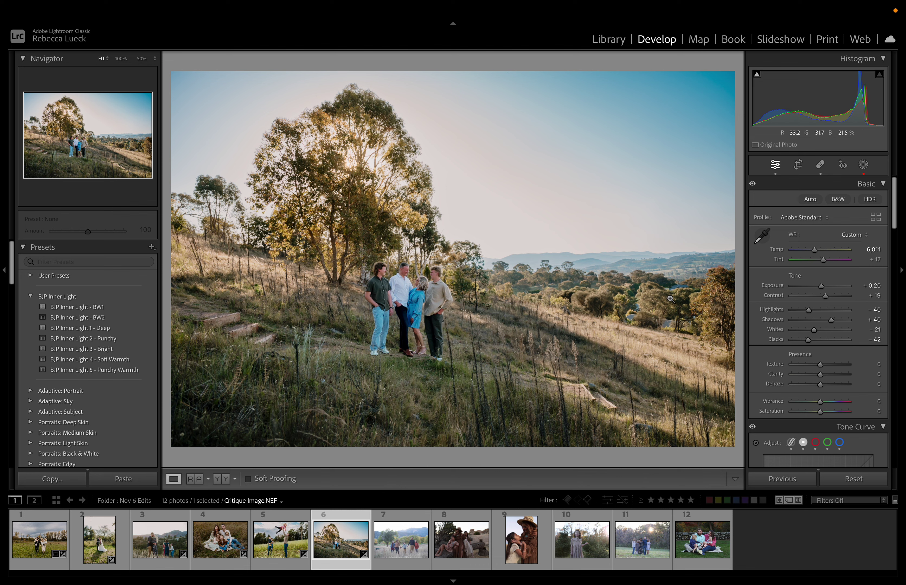
{"action": "left_click_drag", "start_coordinate": [815, 254], "coordinate": [818, 255]}
Straighten the hillside family photo to an angle of 0.89 and apply the crop.
{"action": "left_click", "coordinate": [798, 165]}
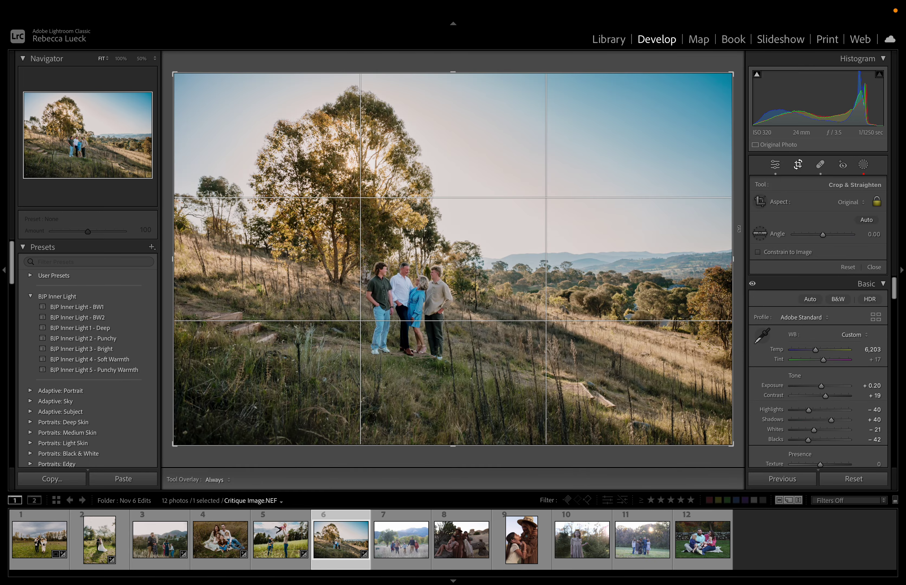
{"action": "double_click", "coordinate": [759, 234]}
{"action": "double_click", "coordinate": [744, 234]}
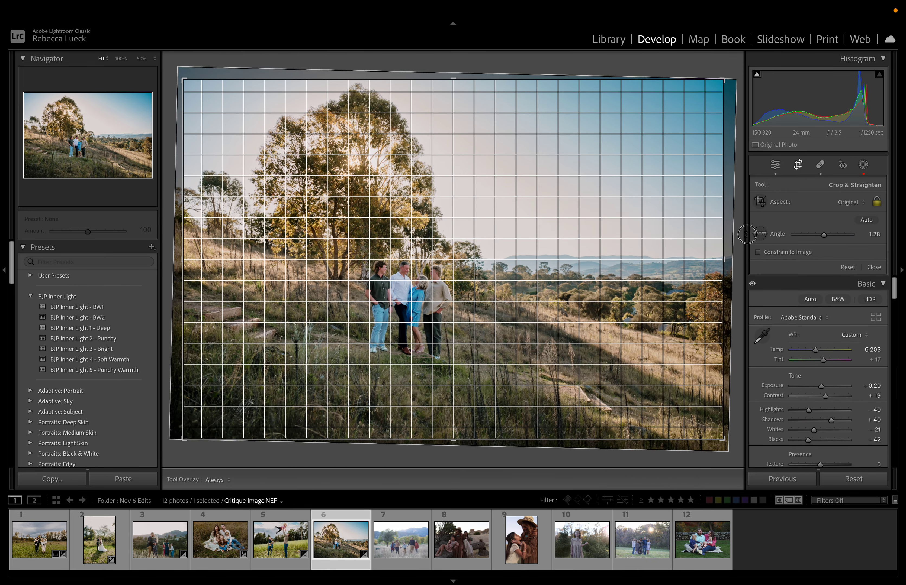
{"action": "double_click", "coordinate": [746, 233]}
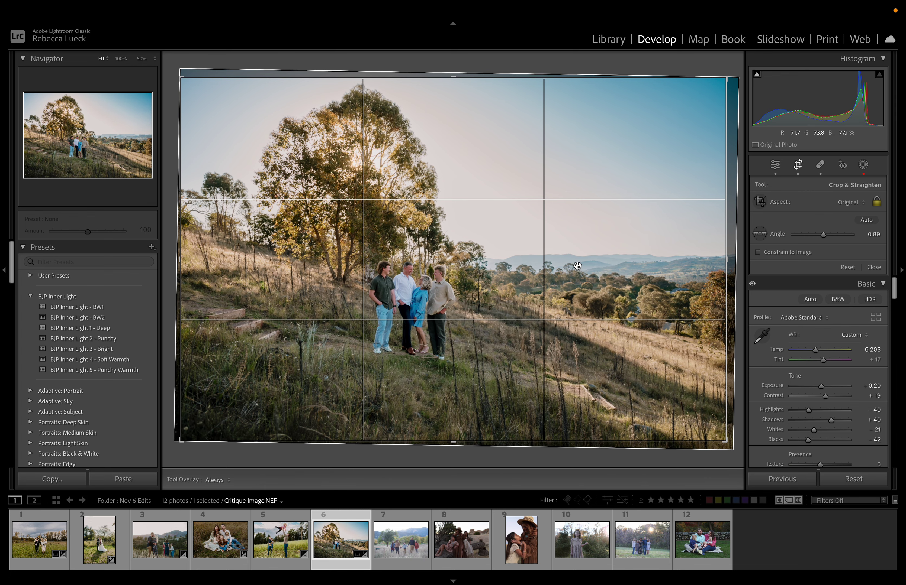
{"action": "key", "text": "Return"}
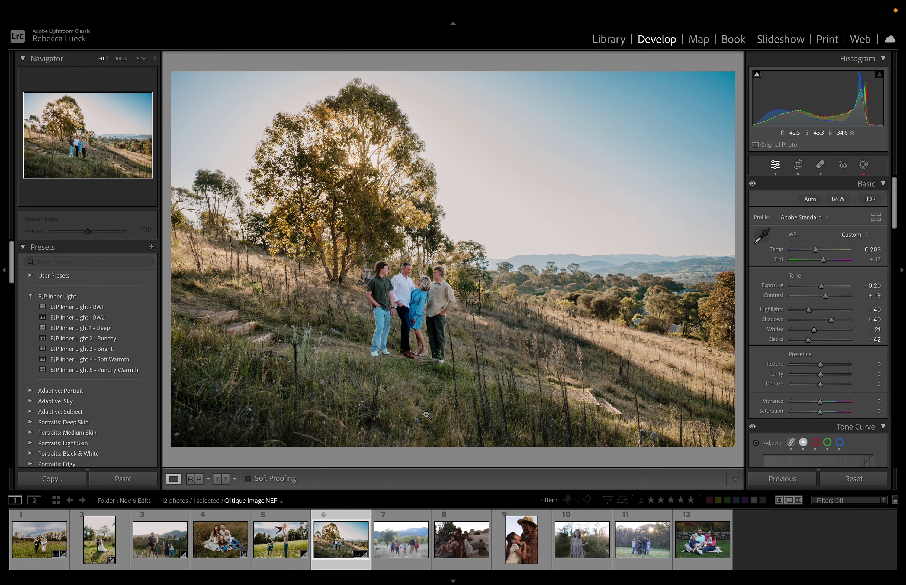
Apply the BJP Inner Light 2 - Punchy preset to JSP_7251.NEF and set its Temp to 6,270.
{"action": "left_click", "coordinate": [392, 548]}
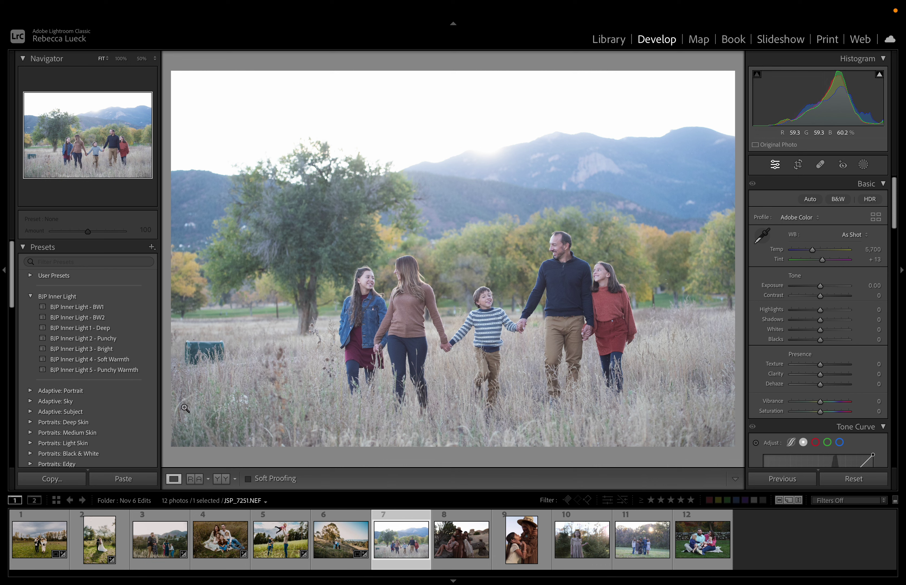
{"action": "left_click", "coordinate": [122, 339]}
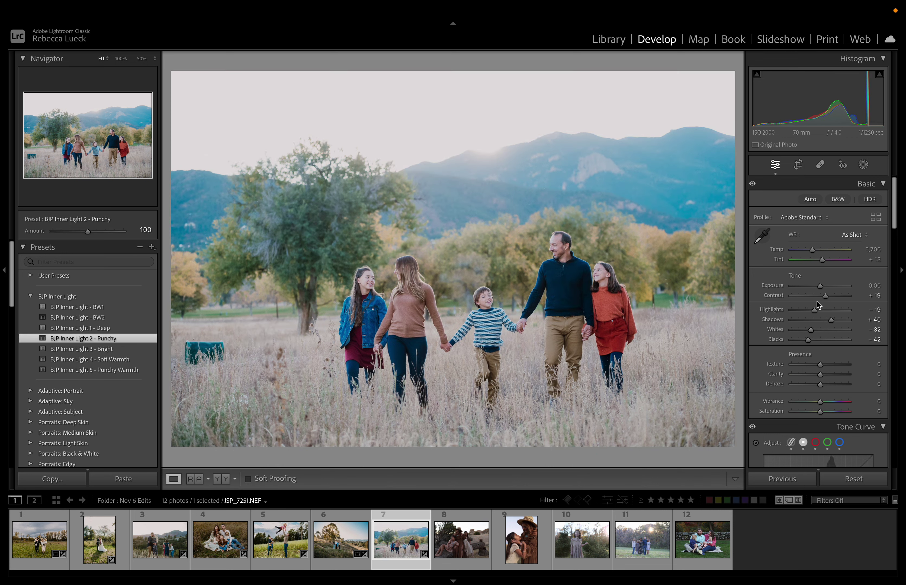
{"action": "left_click_drag", "start_coordinate": [813, 254], "coordinate": [813, 254]}
{"action": "left_click_drag", "start_coordinate": [814, 253], "coordinate": [815, 253]}
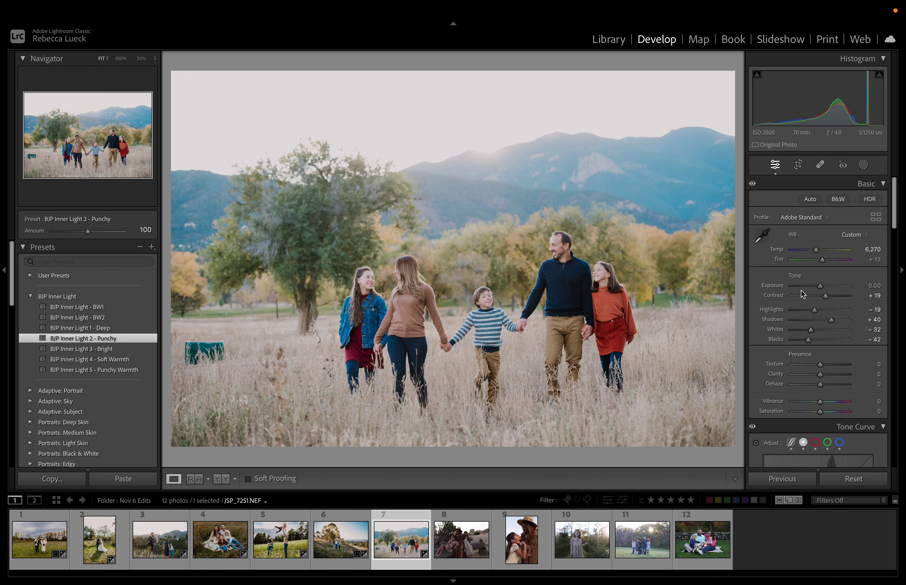
Lower the overall Exposure of JSP_7251.NEF to -0.40.
{"action": "key", "text": "minus"}
{"action": "key", "text": "minus"}
{"action": "key", "text": "minus"}
{"action": "key", "text": "minus"}
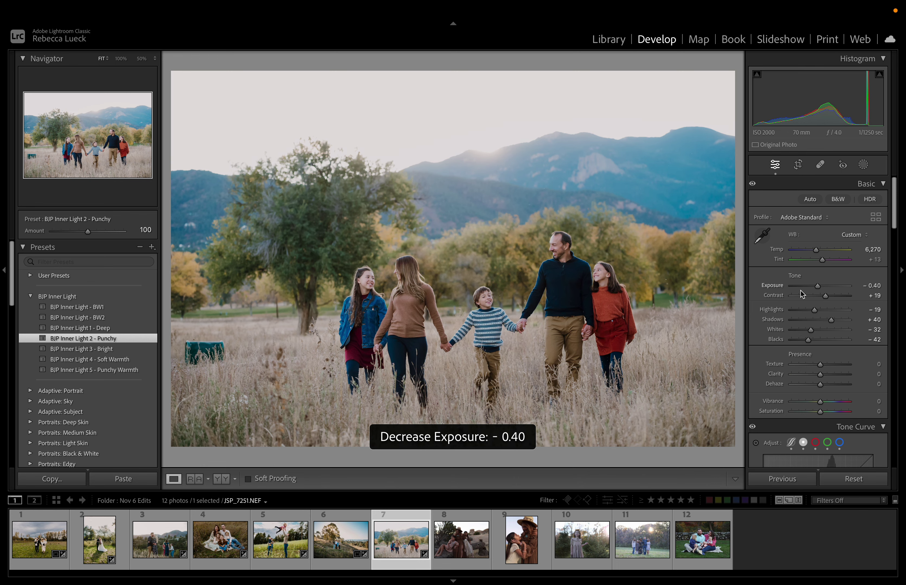
Try an Exposure of -5.00 on the photo and undo that change.
{"action": "left_click_drag", "start_coordinate": [817, 286], "coordinate": [791, 290]}
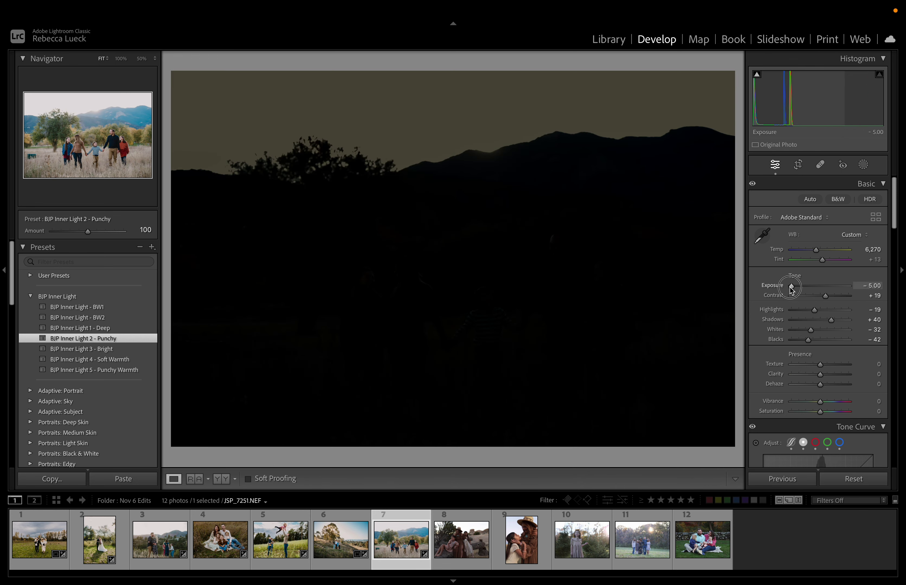
{"action": "key", "text": "super+z"}
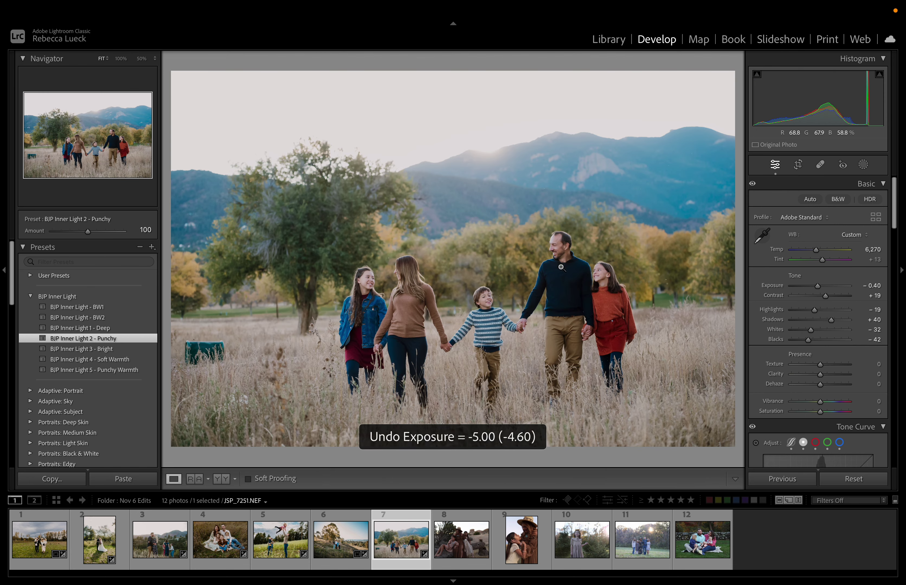
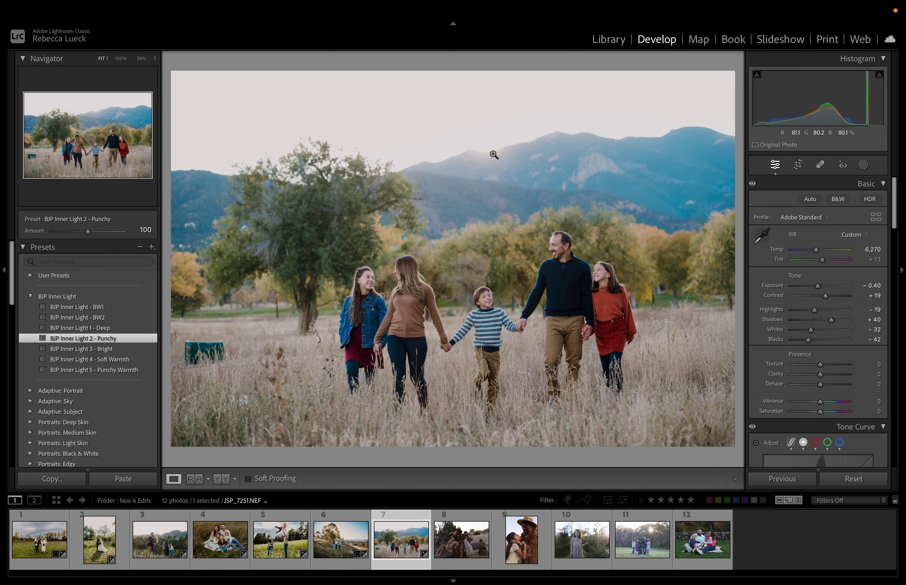
Create a subject mask of the walking family and apply the BJP - Facebright (less) preset to it.
{"action": "left_click", "coordinate": [863, 165]}
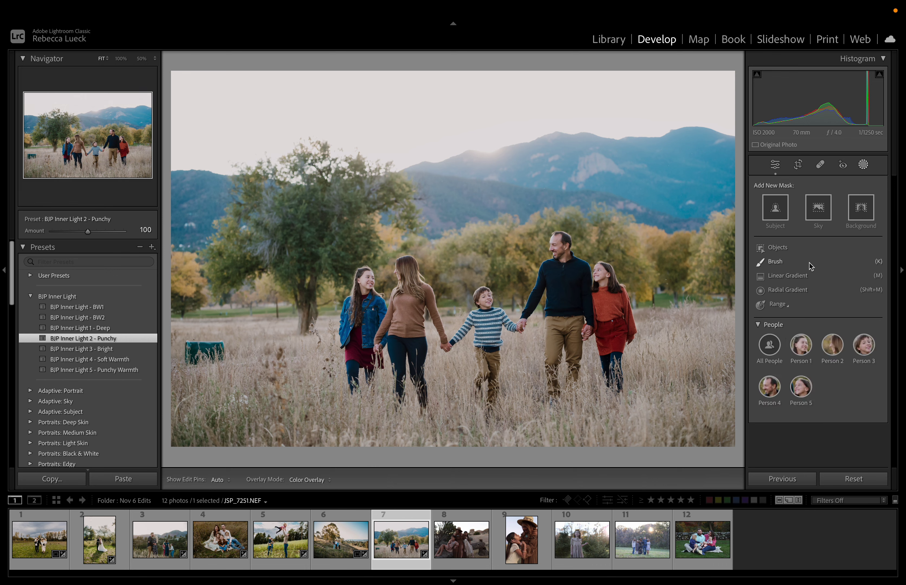
{"action": "left_click", "coordinate": [777, 211]}
{"action": "left_click", "coordinate": [806, 215]}
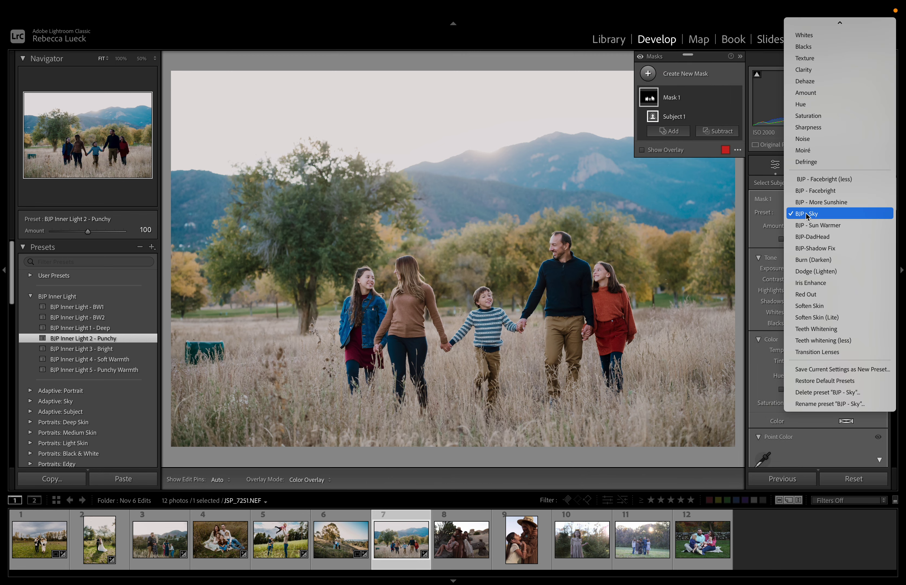
{"action": "left_click", "coordinate": [809, 178]}
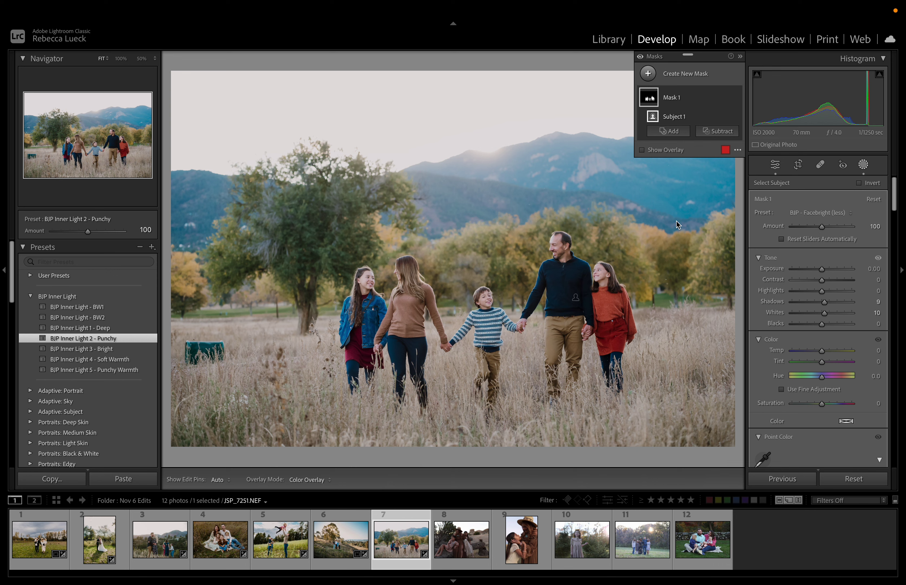
Brighten the man's and the boy's faces with separate small radial gradient masks, Feather 33, using BJP - Facebright (less).
{"action": "key", "text": "shift+m"}
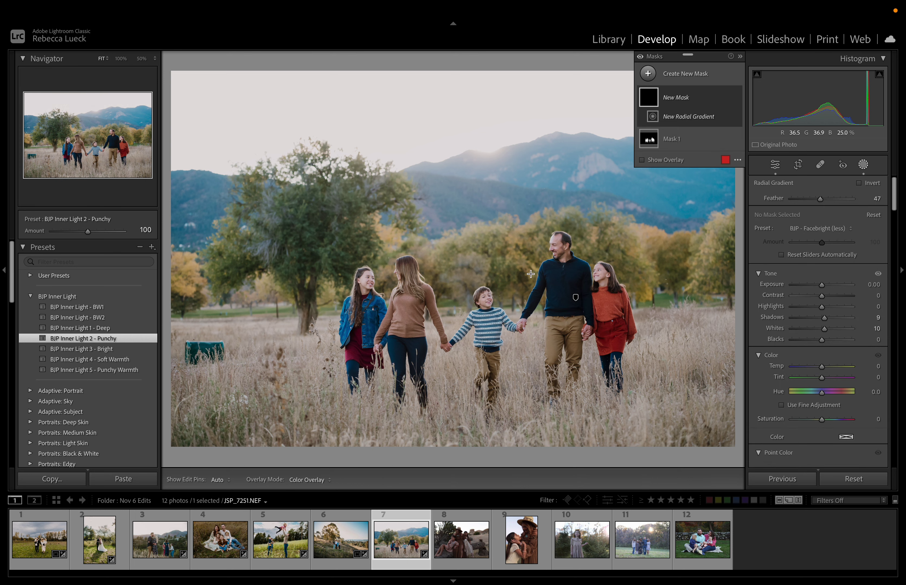
{"action": "mouse_move", "coordinate": [553, 248]}
{"action": "left_mouse_down"}
{"action": "mouse_move", "coordinate": [563, 262]}
{"action": "mouse_move", "coordinate": [557, 248]}
{"action": "left_mouse_up"}
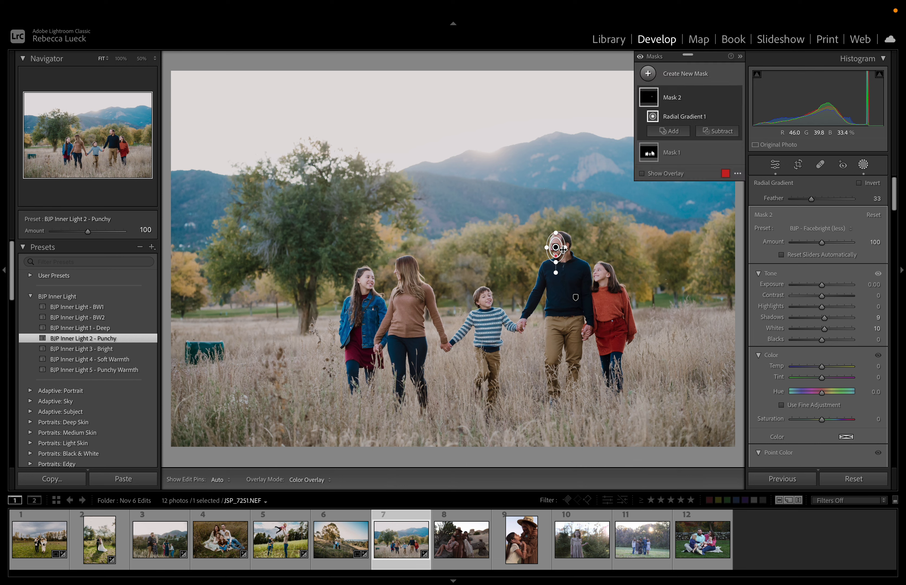
{"action": "key", "text": "shift+r"}
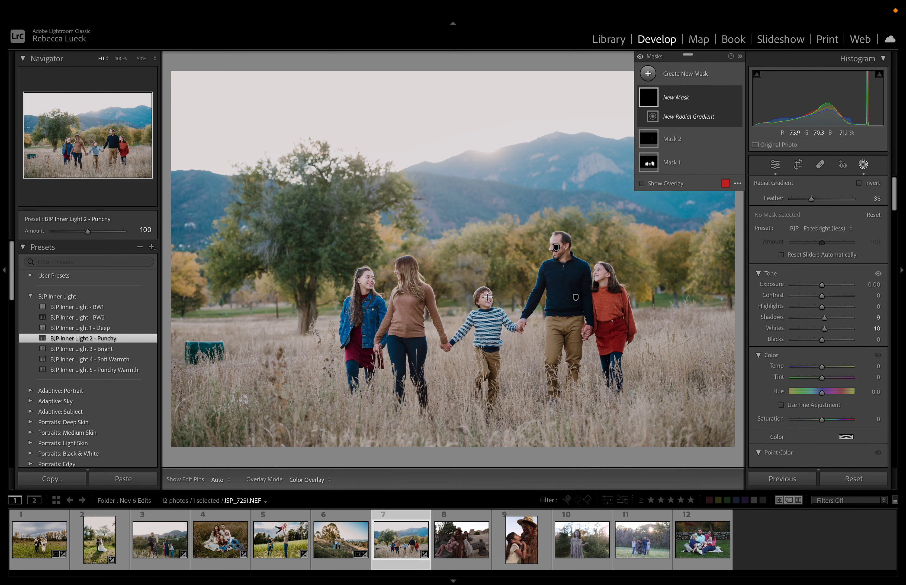
{"action": "mouse_move", "coordinate": [485, 298]}
{"action": "left_mouse_down"}
{"action": "mouse_move", "coordinate": [502, 298]}
{"action": "mouse_move", "coordinate": [487, 298]}
{"action": "left_mouse_up"}
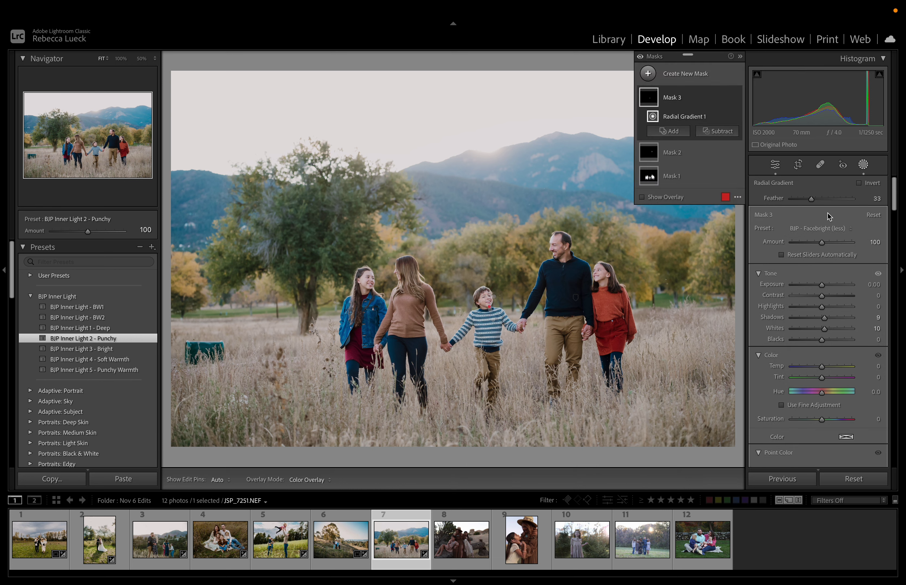
{"action": "left_click", "coordinate": [866, 167]}
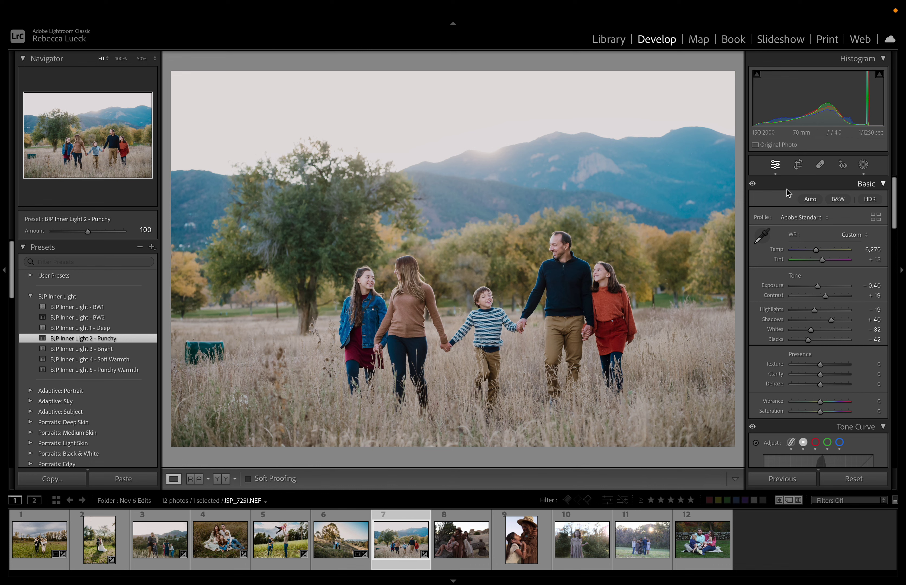
Add a large radial gradient over the sun above the mountains with Feather 87 and the BJP - More Sunshine preset.
{"action": "key", "text": "shift+m"}
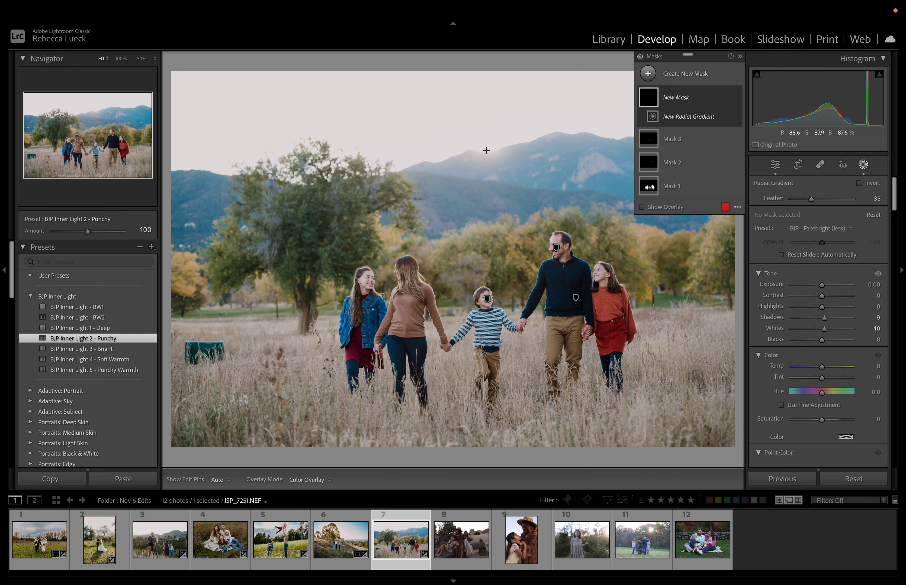
{"action": "left_click_drag", "start_coordinate": [486, 150], "coordinate": [562, 224]}
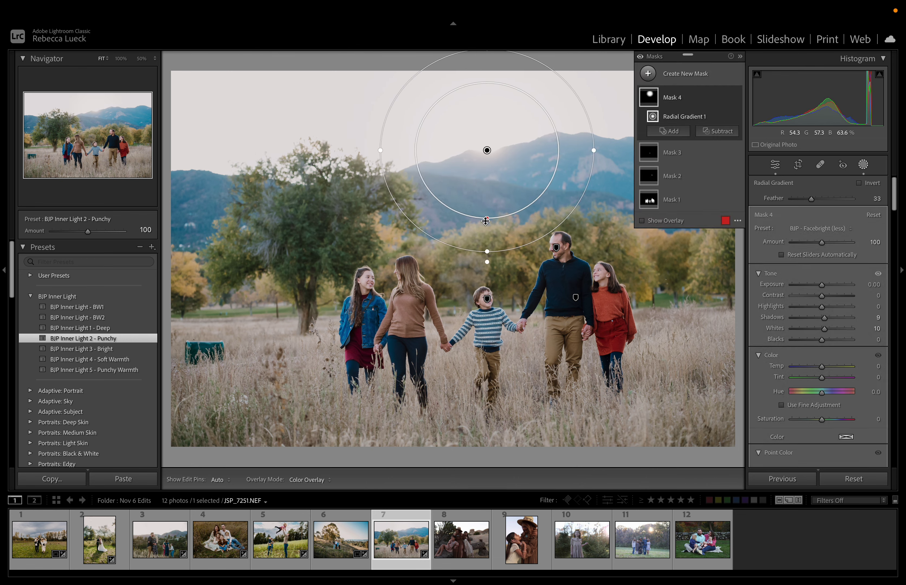
{"action": "left_click_drag", "start_coordinate": [486, 221], "coordinate": [492, 151]}
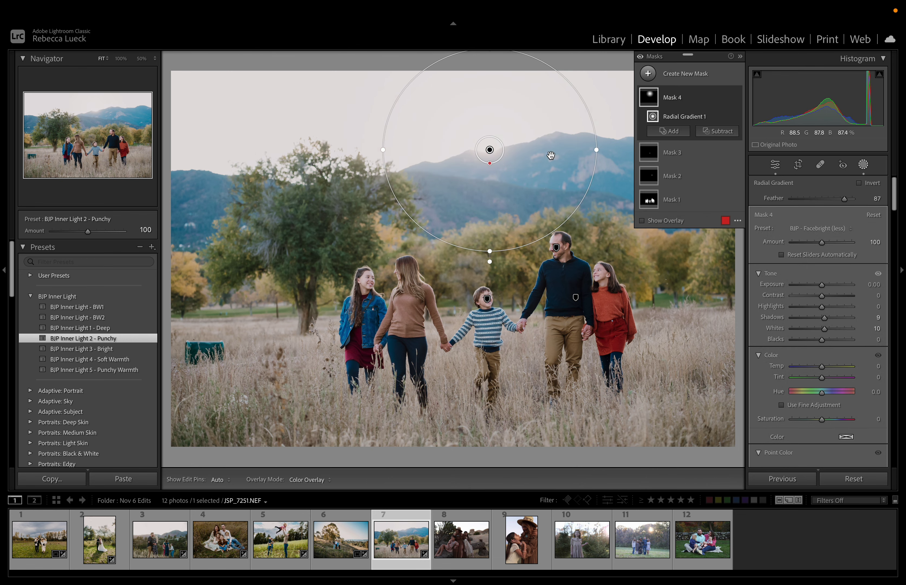
{"action": "left_click", "coordinate": [830, 228]}
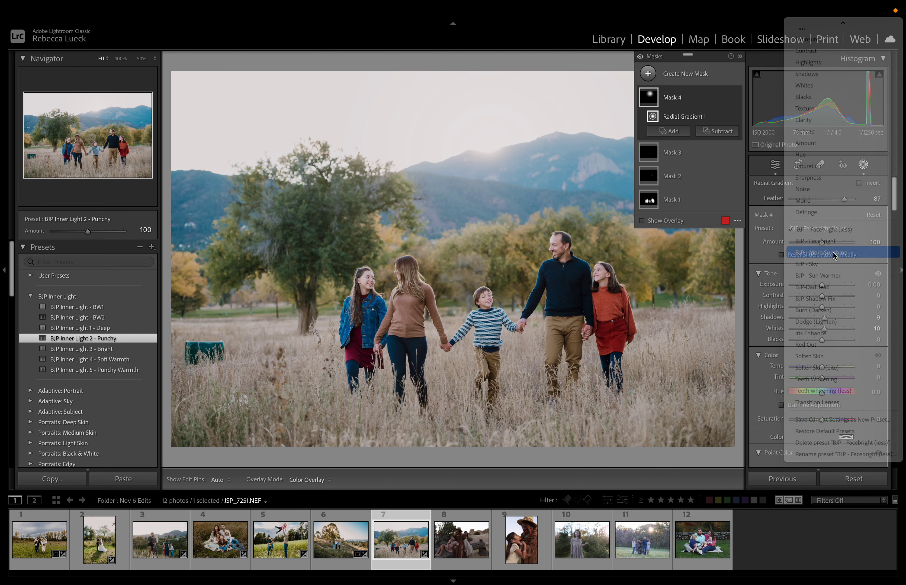
{"action": "left_click", "coordinate": [833, 254]}
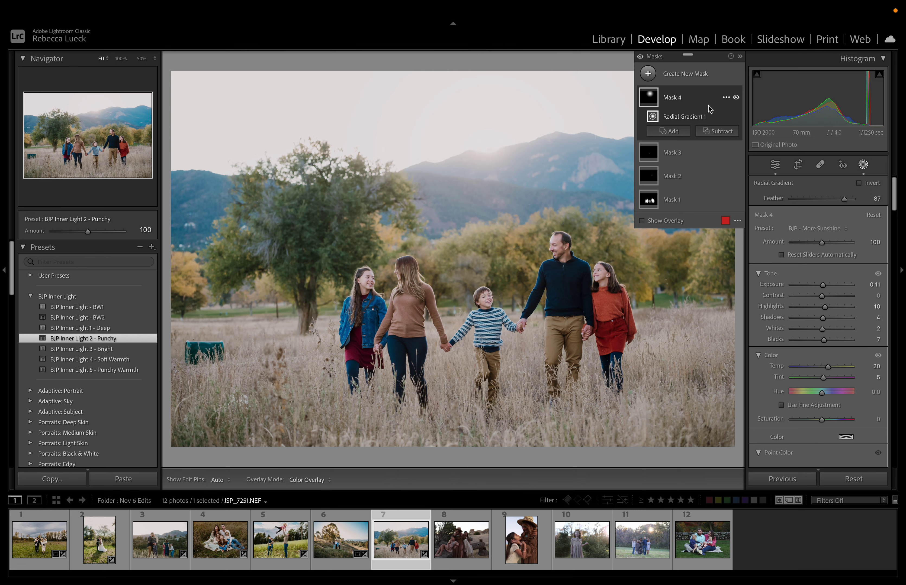
Create a new mask that selects the background behind the family.
{"action": "left_click", "coordinate": [681, 74]}
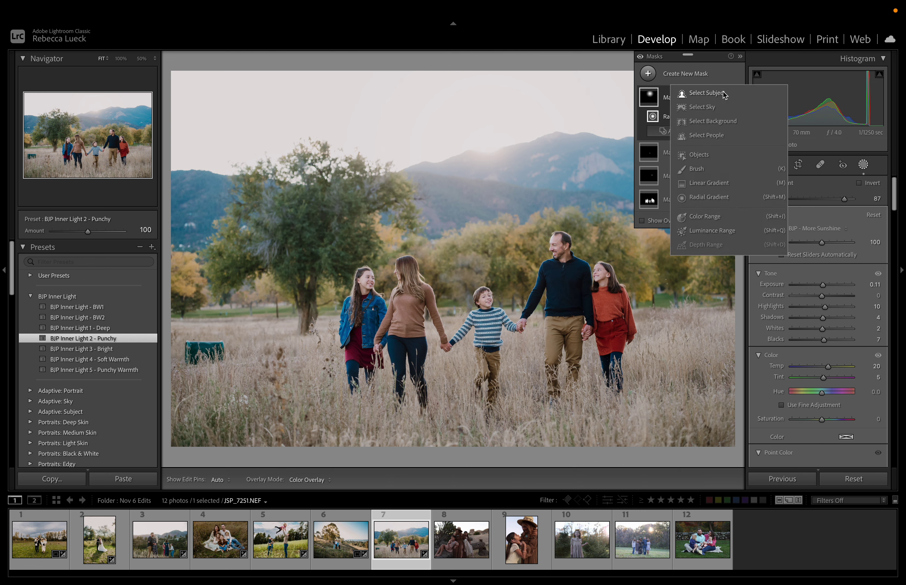
{"action": "left_click", "coordinate": [711, 121]}
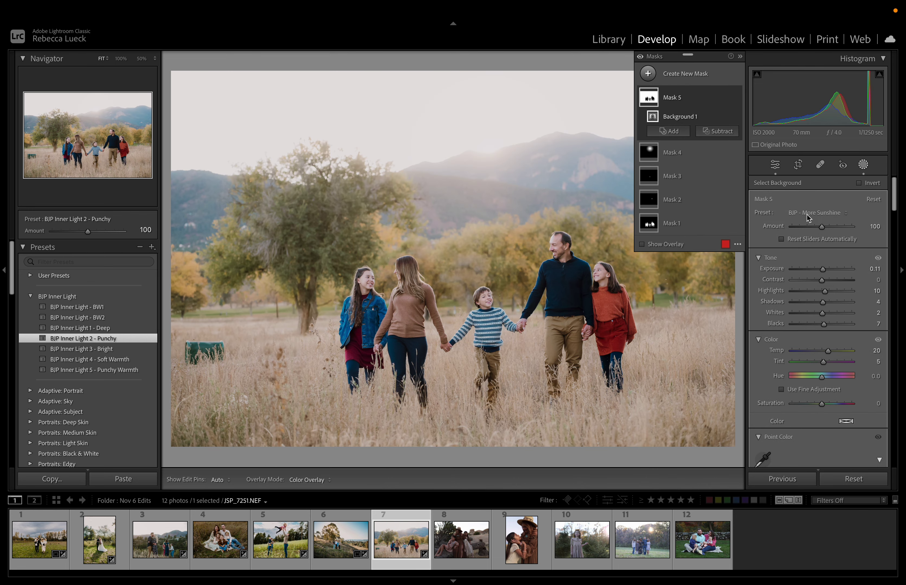
Apply the Burn (Darken) preset to the background mask, set its Temp to 12 and Highlights to -9, and finish masking.
{"action": "left_click", "coordinate": [809, 214]}
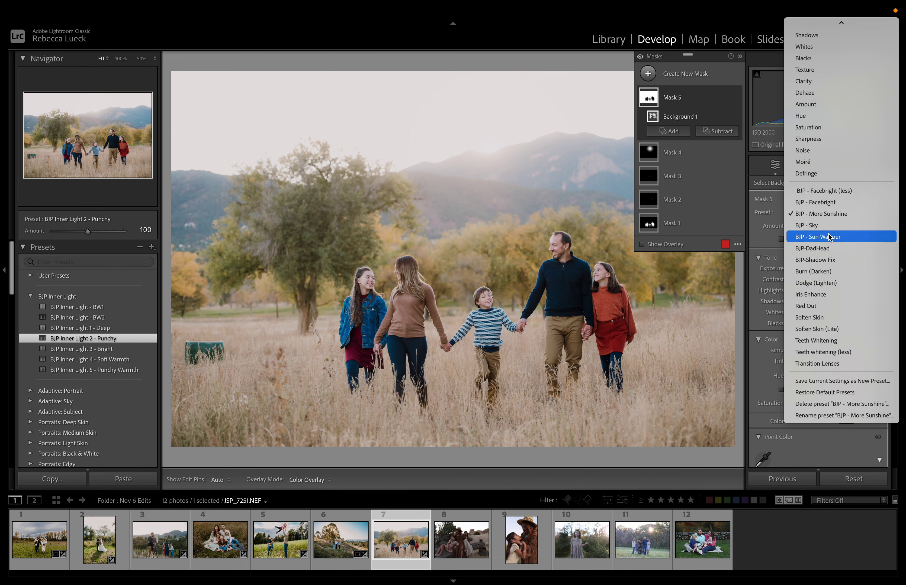
{"action": "left_click", "coordinate": [824, 273]}
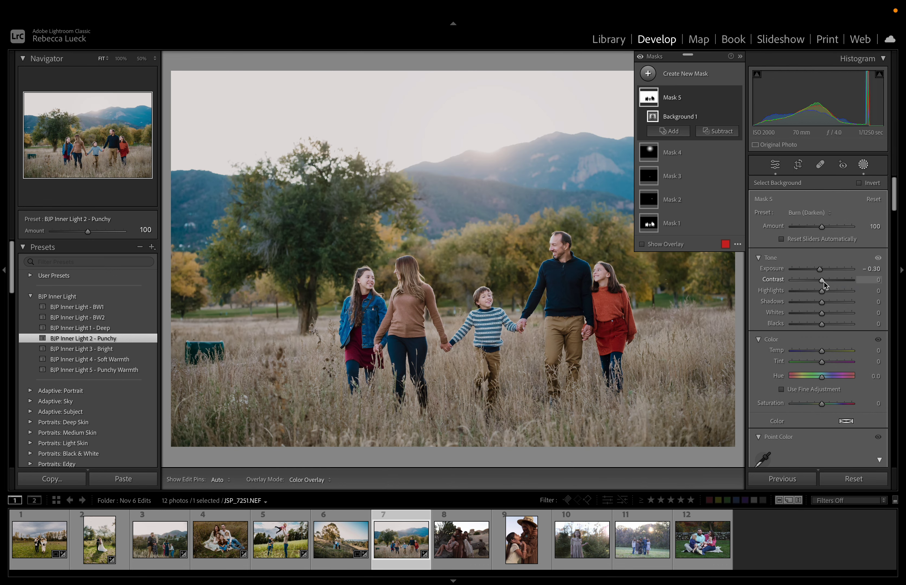
{"action": "left_click", "coordinate": [822, 352]}
{"action": "left_click_drag", "start_coordinate": [822, 351], "coordinate": [825, 353]}
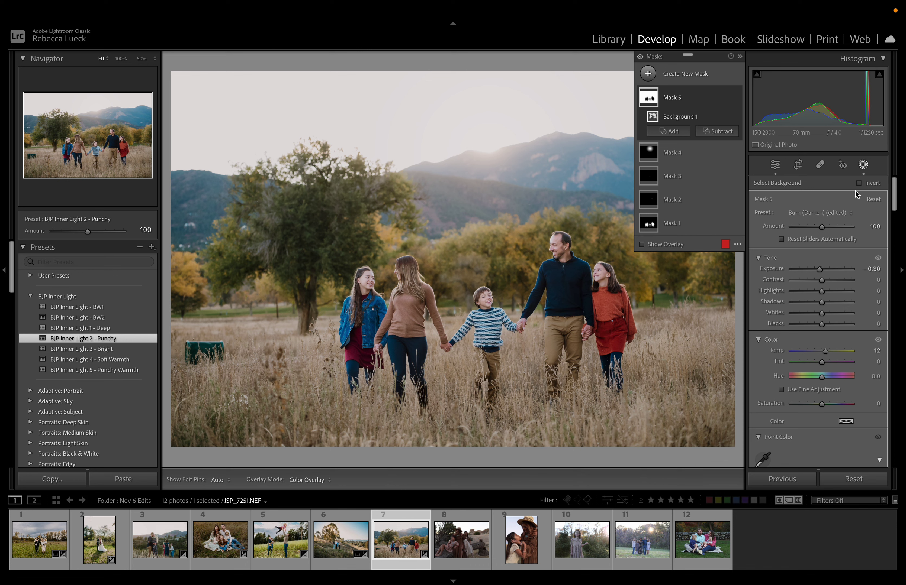
{"action": "left_click_drag", "start_coordinate": [822, 291], "coordinate": [820, 292]}
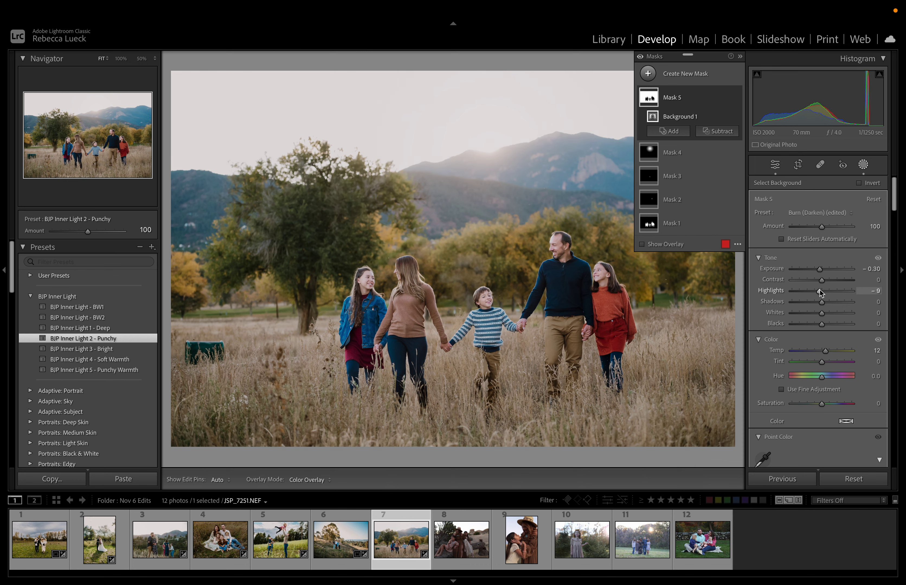
{"action": "left_click", "coordinate": [864, 164]}
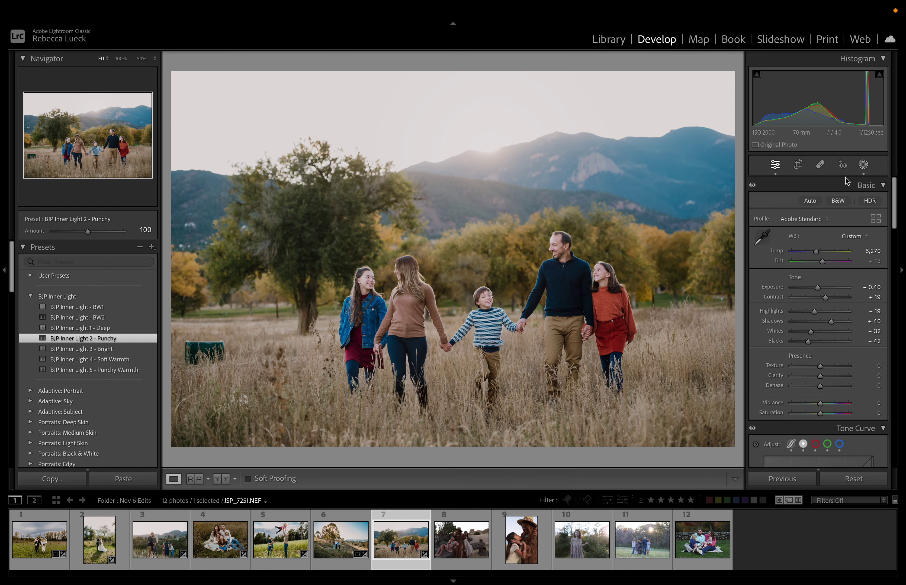
Inspect the green bin in the grass up close and straighten the walking family photo to an angle of 0.96.
{"action": "left_click", "coordinate": [188, 365]}
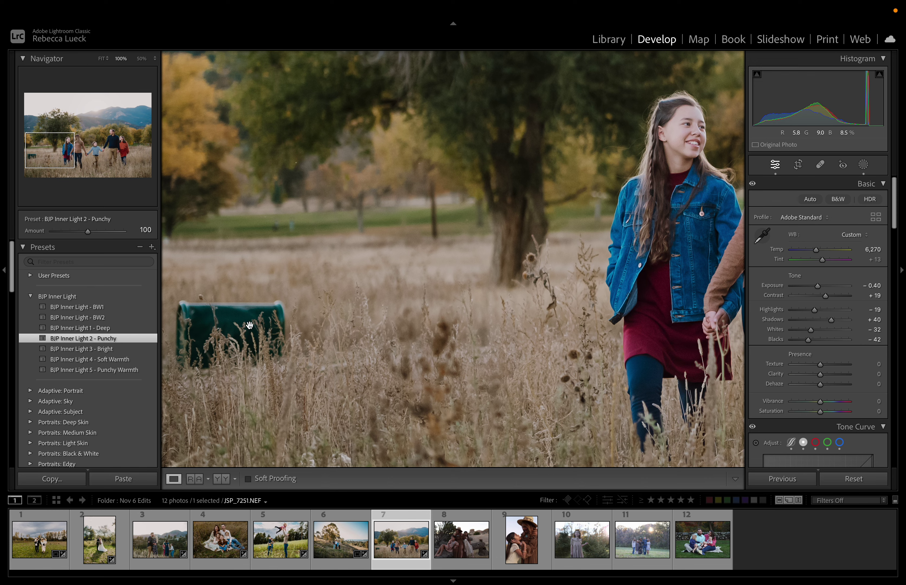
{"action": "left_click", "coordinate": [401, 327]}
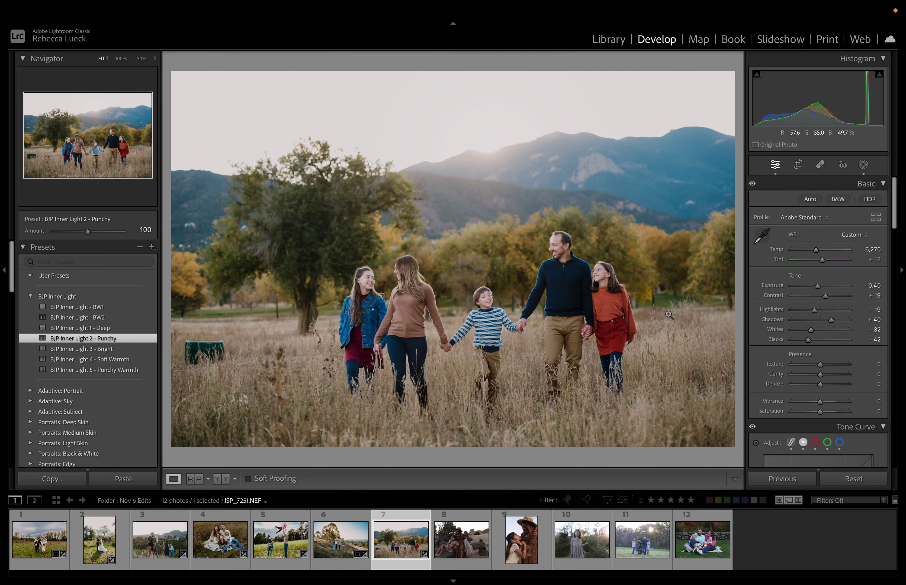
{"action": "left_click", "coordinate": [798, 164]}
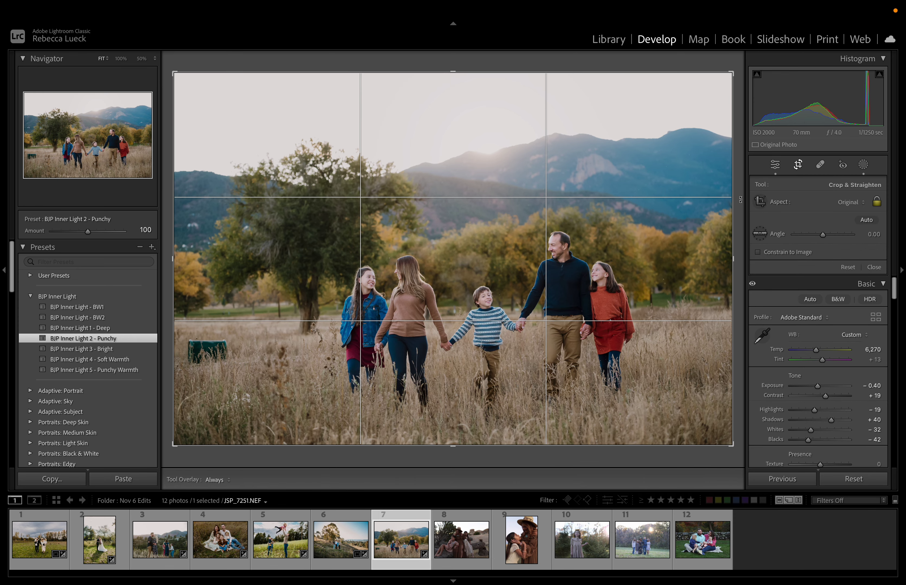
{"action": "left_click_drag", "start_coordinate": [741, 201], "coordinate": [743, 206]}
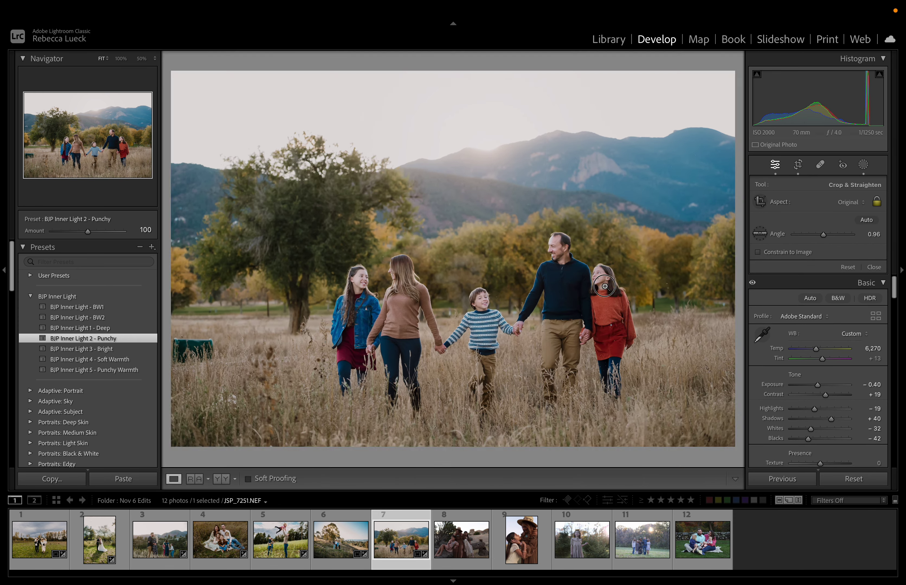
{"action": "key", "text": "Return"}
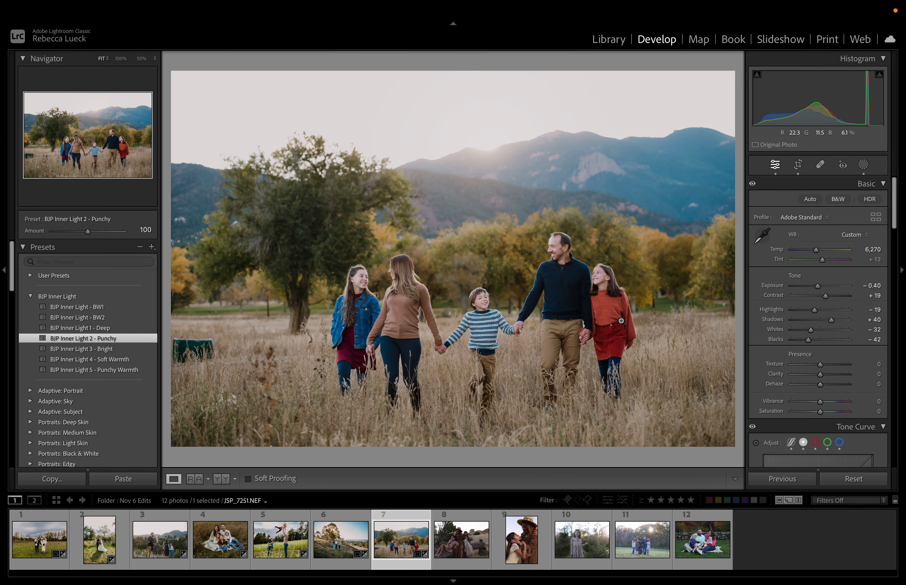
Crop the walking family photo tighter at the original aspect ratio so the green bin falls outside the frame.
{"action": "left_click", "coordinate": [798, 164]}
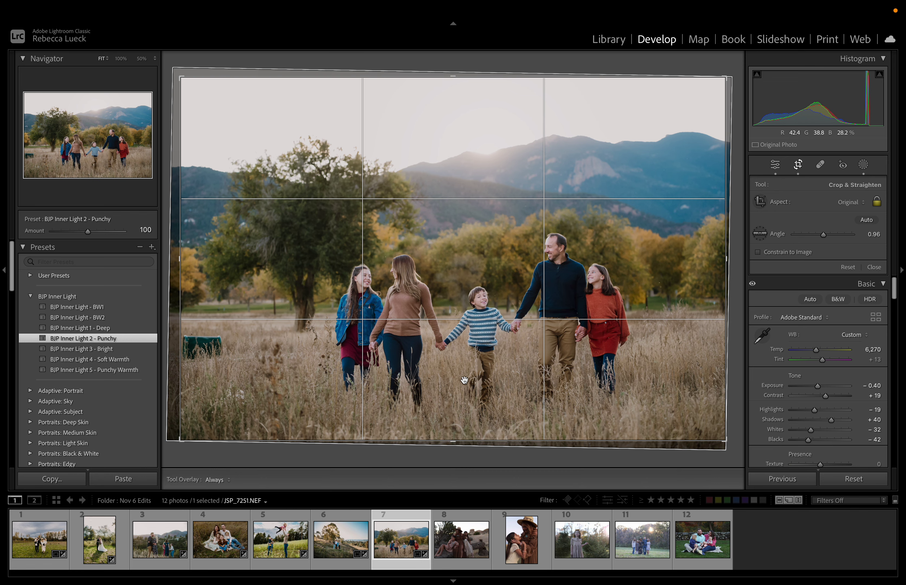
{"action": "mouse_move", "coordinate": [480, 361]}
{"action": "left_mouse_down"}
{"action": "mouse_move", "coordinate": [486, 361]}
{"action": "mouse_move", "coordinate": [445, 364]}
{"action": "mouse_move", "coordinate": [488, 366]}
{"action": "left_mouse_up"}
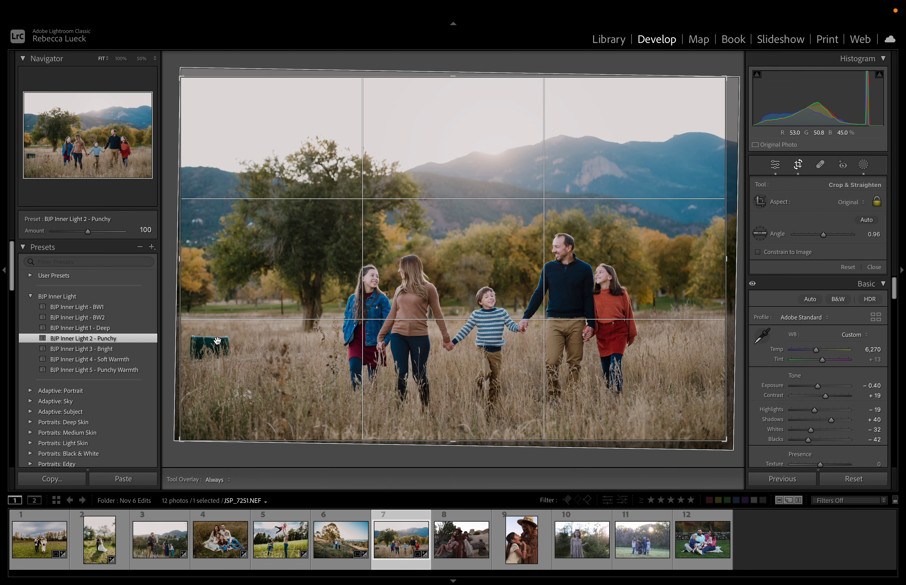
{"action": "left_click_drag", "start_coordinate": [475, 349], "coordinate": [283, 348]}
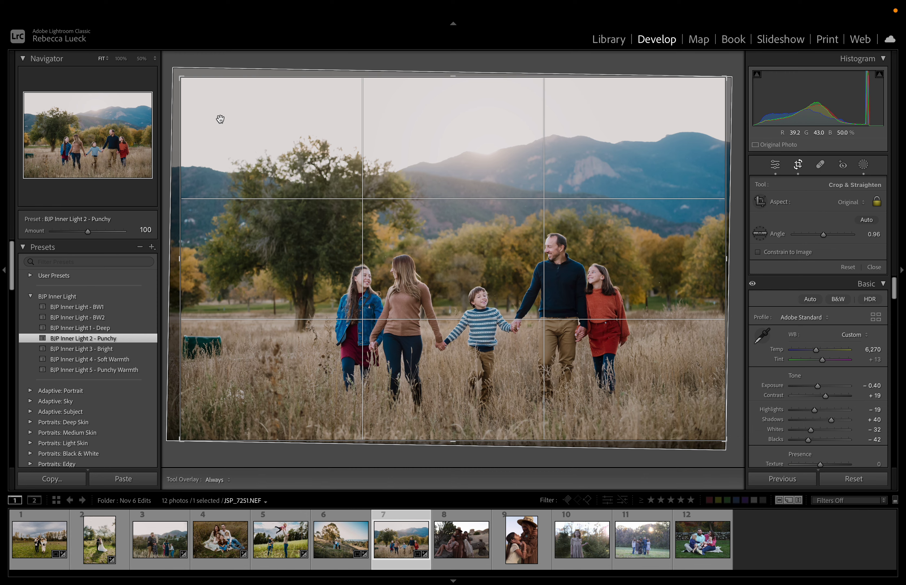
{"action": "left_click_drag", "start_coordinate": [181, 77], "coordinate": [216, 102]}
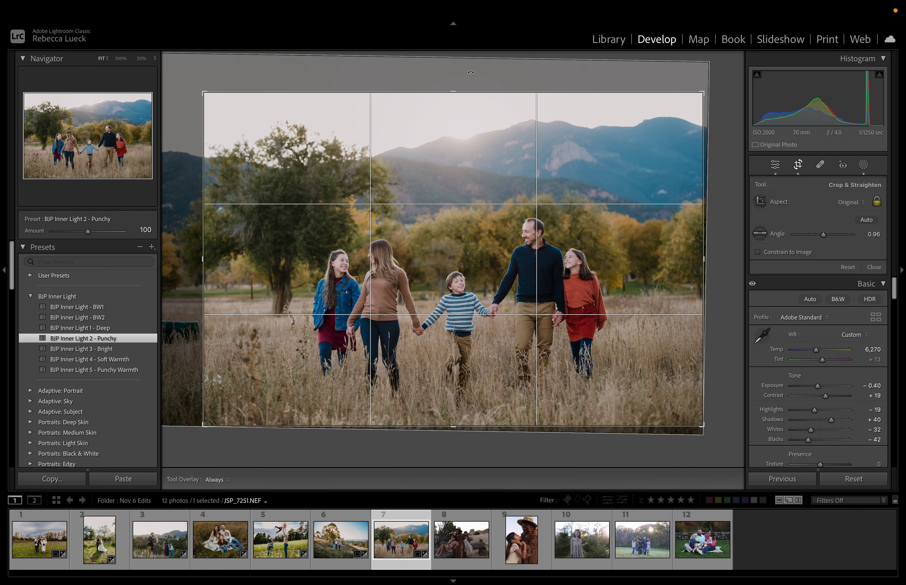
{"action": "key", "text": "Return"}
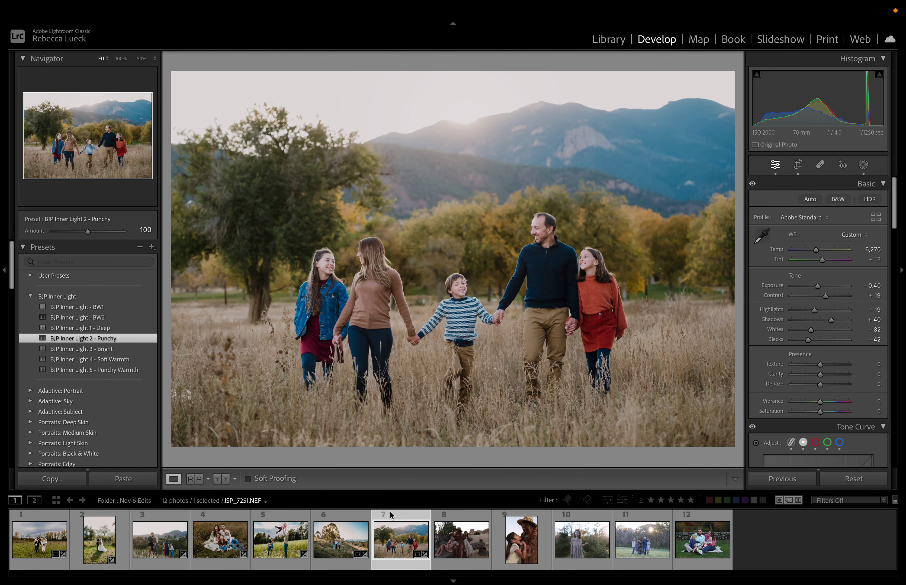
Apply the BJP Inner Light 2 - Punchy preset to photo 8 of the mother and two girls and set Shadows to +47.
{"action": "left_click", "coordinate": [467, 545]}
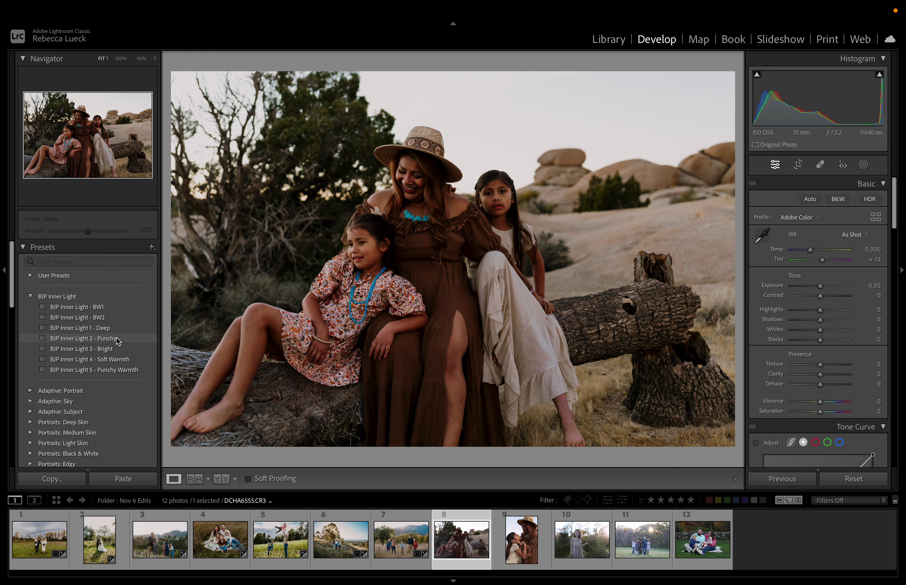
{"action": "left_click", "coordinate": [117, 339]}
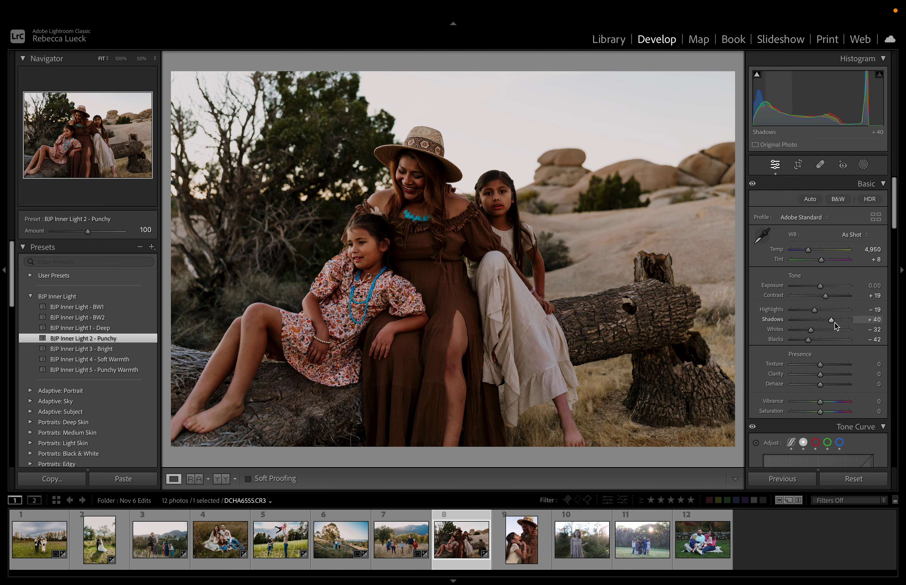
{"action": "left_click_drag", "start_coordinate": [831, 320], "coordinate": [835, 323]}
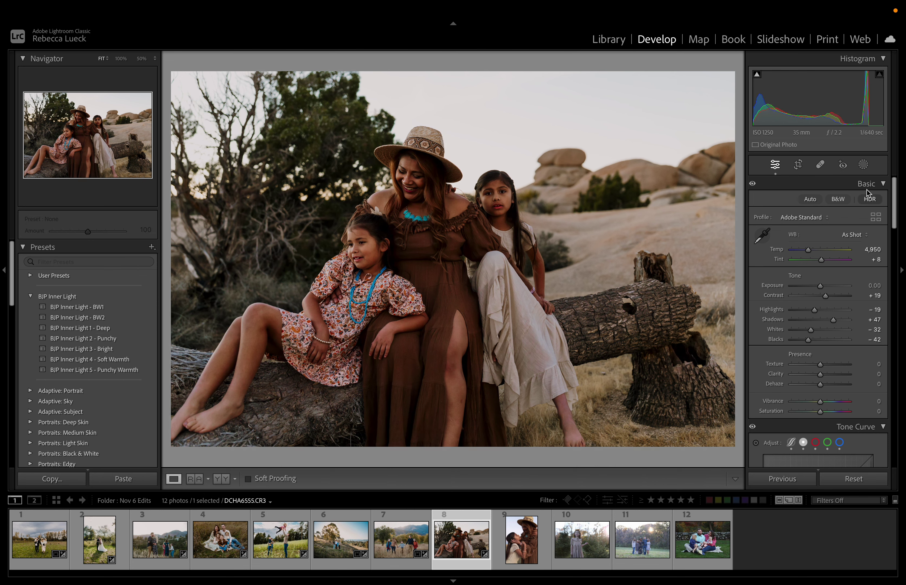
Create a subject mask of the mother and girls and apply the BJP - Facebright (less) preset to it.
{"action": "left_click", "coordinate": [863, 164]}
{"action": "left_click", "coordinate": [775, 207]}
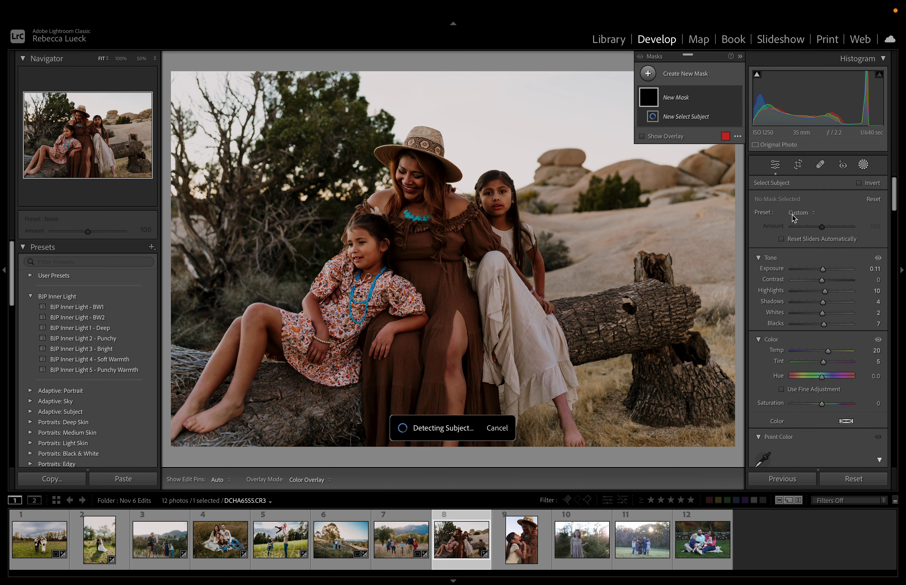
{"action": "left_click", "coordinate": [801, 213]}
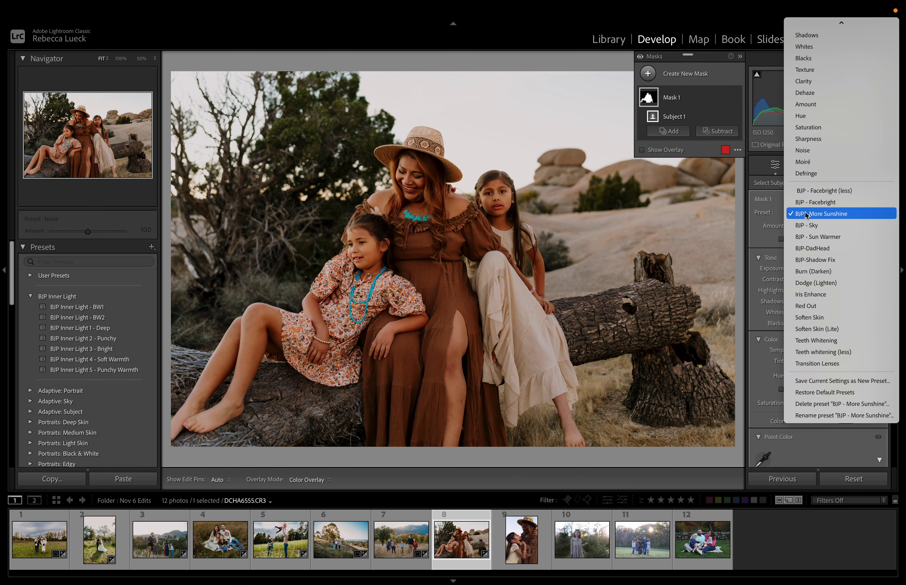
{"action": "left_click", "coordinate": [823, 192]}
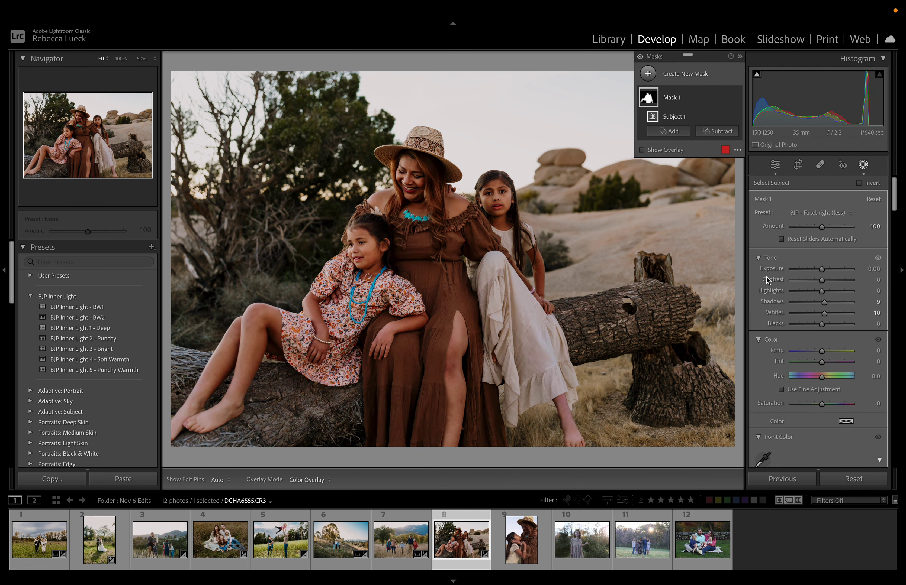
Brighten the mother's and both girls' faces with separate small radial gradient masks, Feather 30, using BJP - Facebright (less).
{"action": "key", "text": "shift+m"}
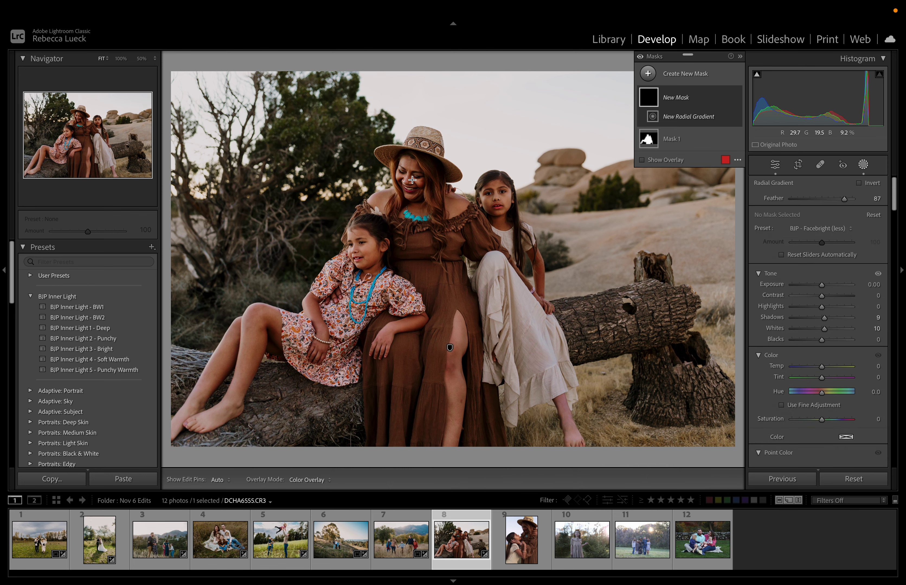
{"action": "left_click_drag", "start_coordinate": [408, 178], "coordinate": [425, 202]}
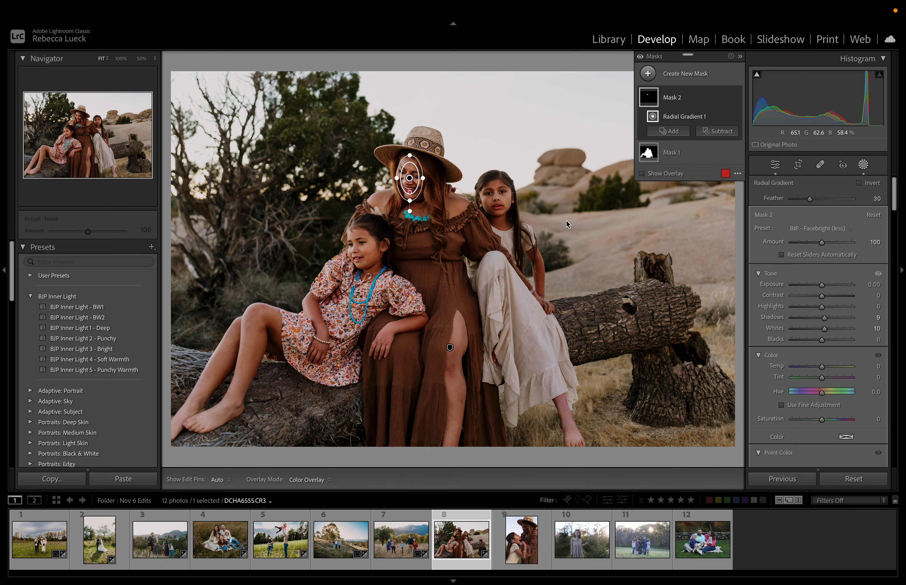
{"action": "key", "text": "shift+m"}
{"action": "mouse_move", "coordinate": [496, 198]}
{"action": "left_mouse_down"}
{"action": "mouse_move", "coordinate": [510, 218]}
{"action": "mouse_move", "coordinate": [500, 201]}
{"action": "left_mouse_up"}
{"action": "key", "text": "shift+m"}
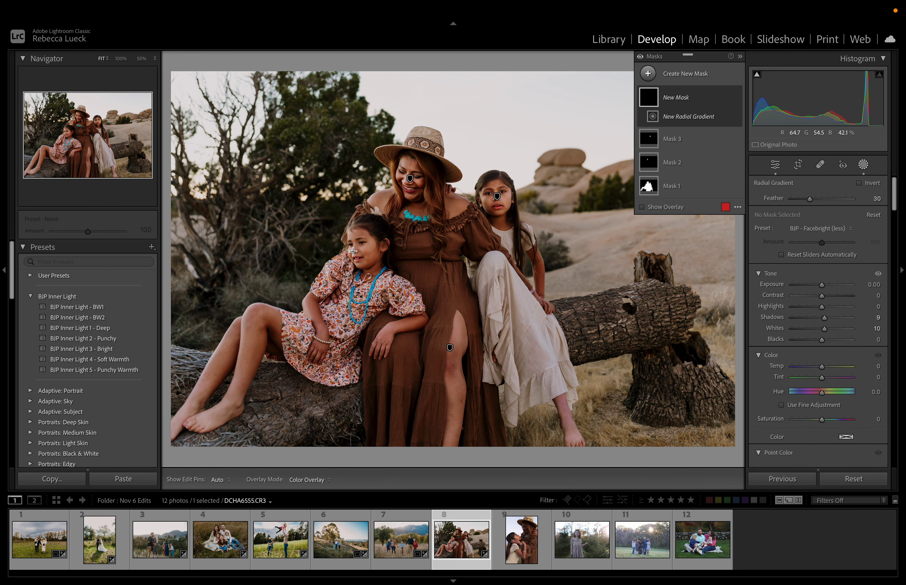
{"action": "mouse_move", "coordinate": [358, 248]}
{"action": "left_mouse_down"}
{"action": "mouse_move", "coordinate": [374, 272]}
{"action": "mouse_move", "coordinate": [357, 252]}
{"action": "left_mouse_up"}
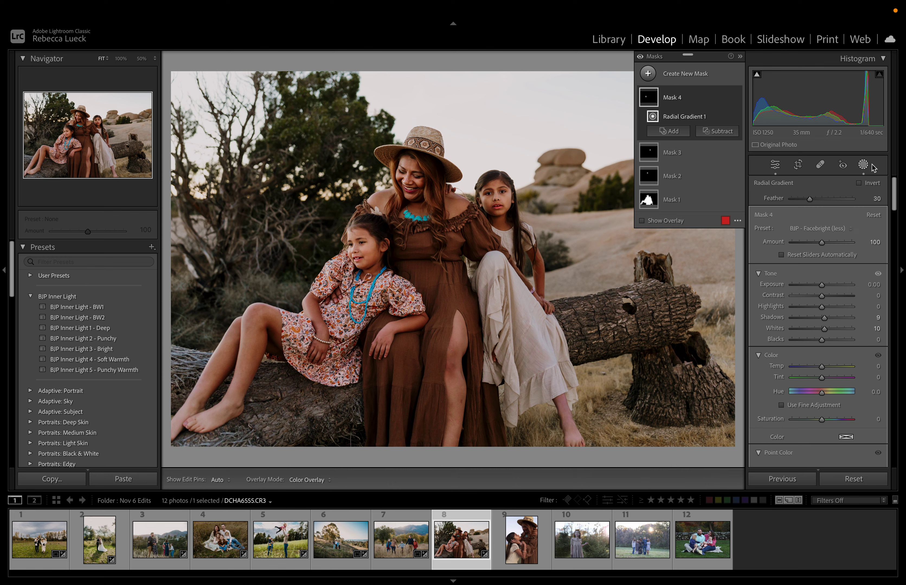
{"action": "left_click", "coordinate": [864, 165]}
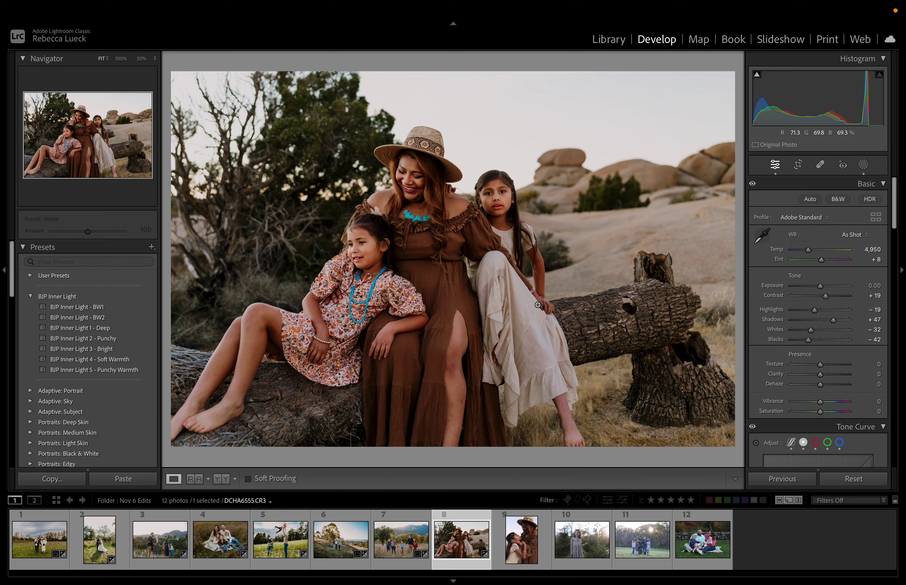
Crop the photo closer around the mother and girls at the original aspect ratio, cutting off the feet and the log's end.
{"action": "left_click", "coordinate": [798, 164]}
{"action": "left_click_drag", "start_coordinate": [170, 447], "coordinate": [190, 422]}
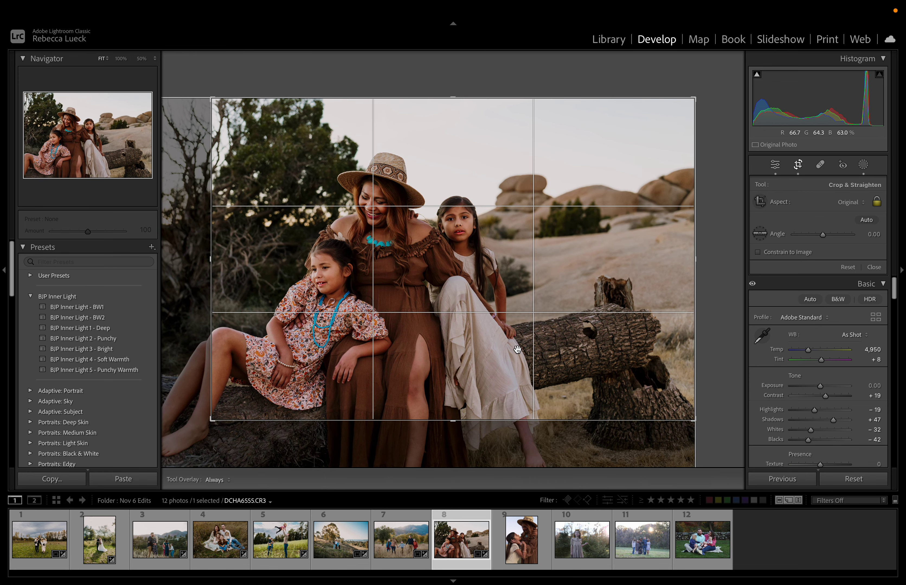
{"action": "left_click_drag", "start_coordinate": [520, 349], "coordinate": [544, 348]}
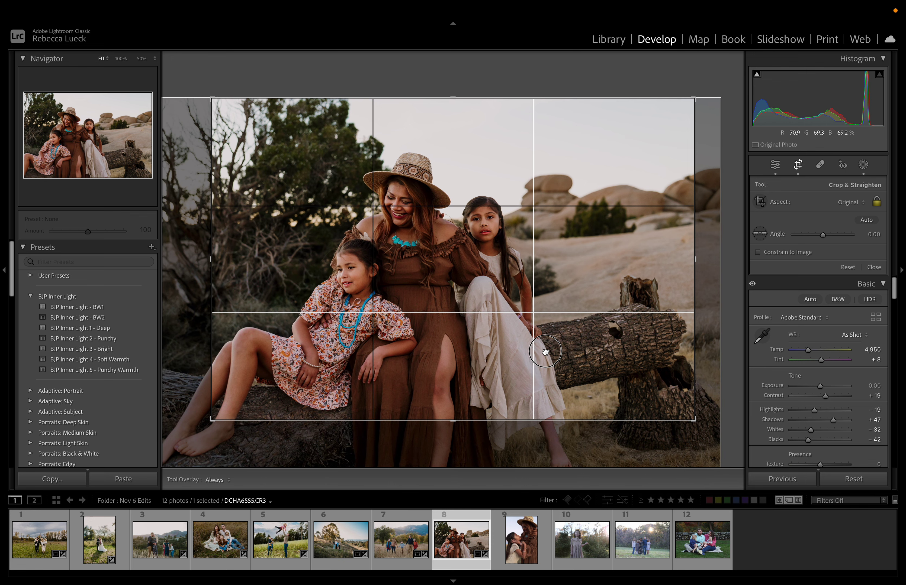
{"action": "left_click_drag", "start_coordinate": [209, 420], "coordinate": [217, 414]}
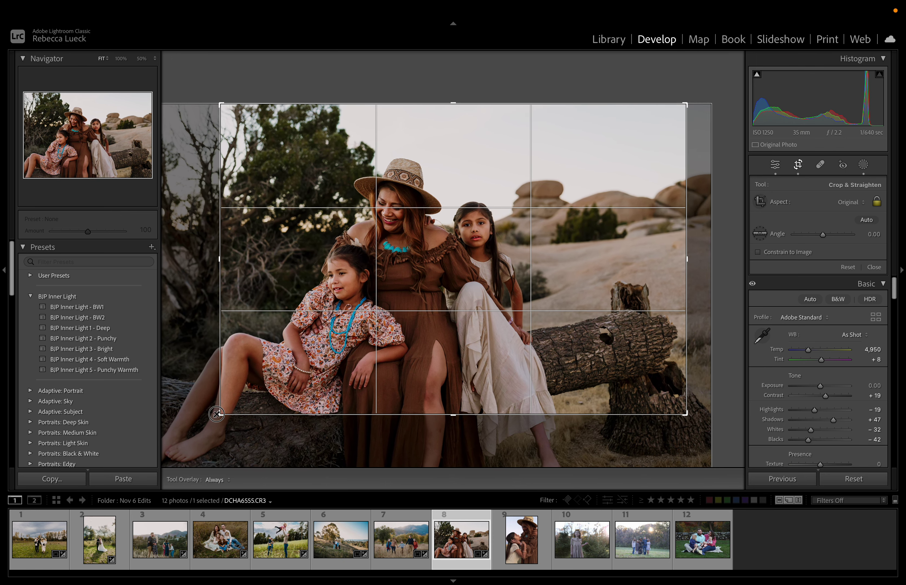
{"action": "left_click_drag", "start_coordinate": [375, 355], "coordinate": [440, 364]}
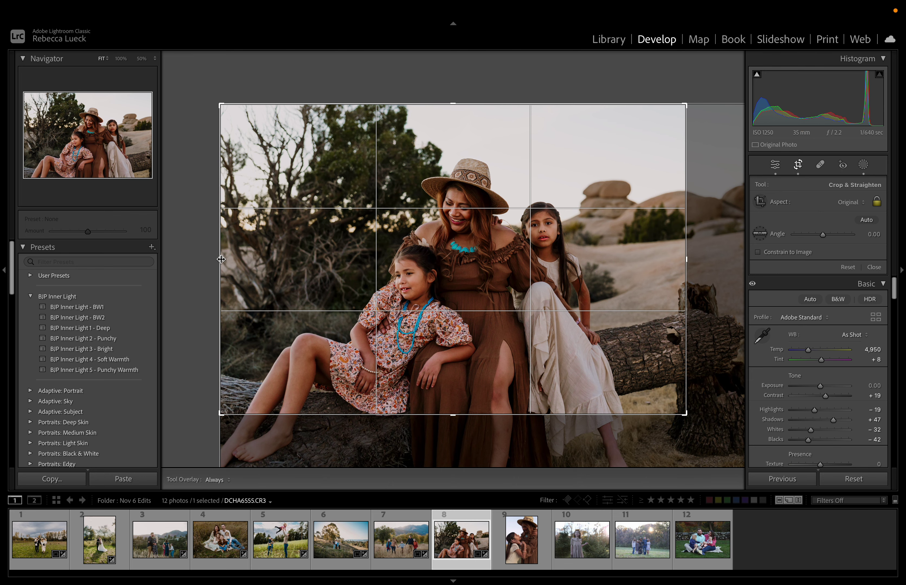
{"action": "key", "text": "Return"}
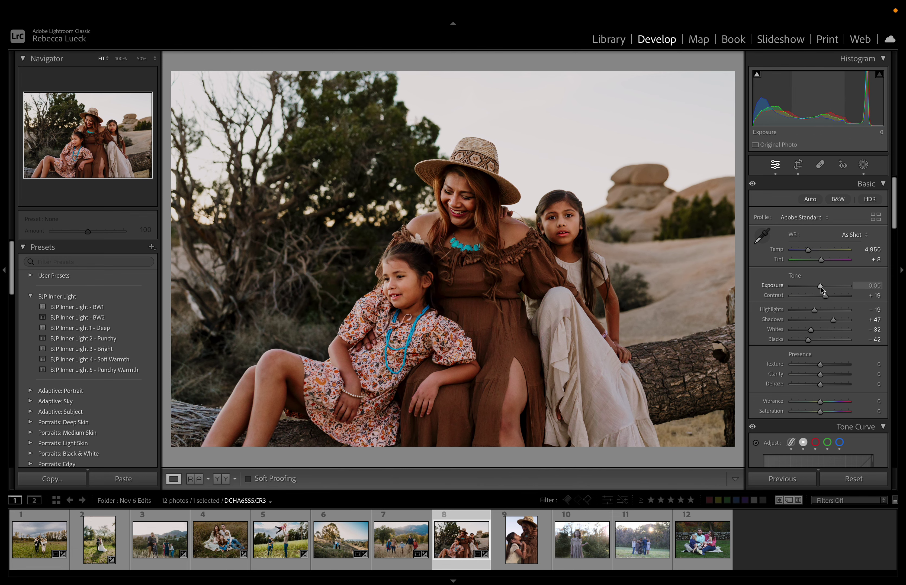
Try an Exposure of -3.80 on the photo to check the sky detail, and undo it.
{"action": "left_click_drag", "start_coordinate": [820, 286], "coordinate": [798, 286]}
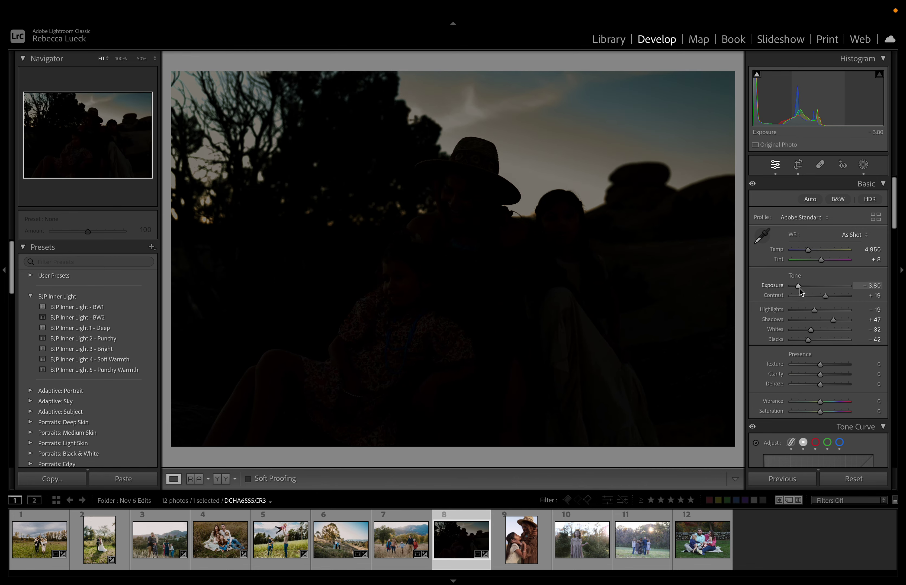
{"action": "key", "text": "ctrl+z"}
Create a new mask that selects the sky behind the mother and girls.
{"action": "left_click", "coordinate": [863, 166]}
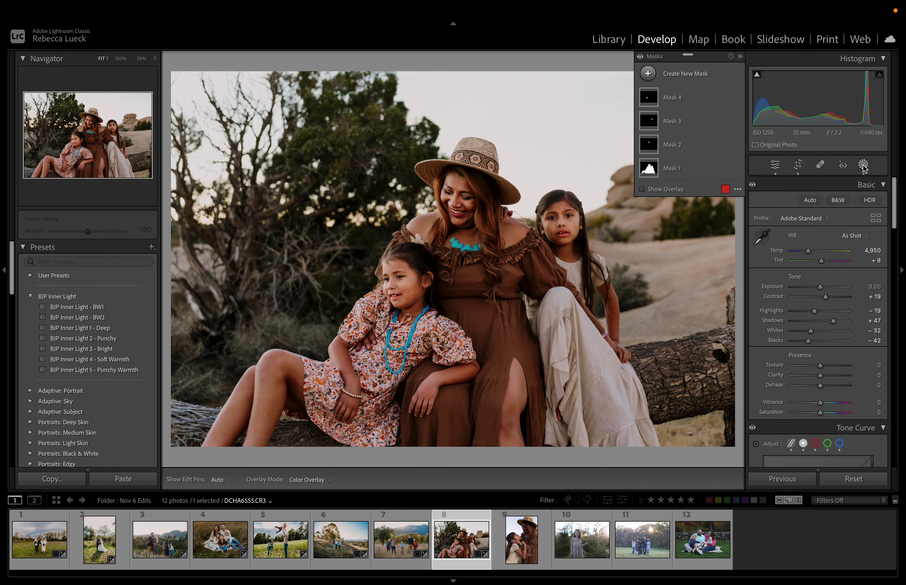
{"action": "left_click", "coordinate": [667, 77]}
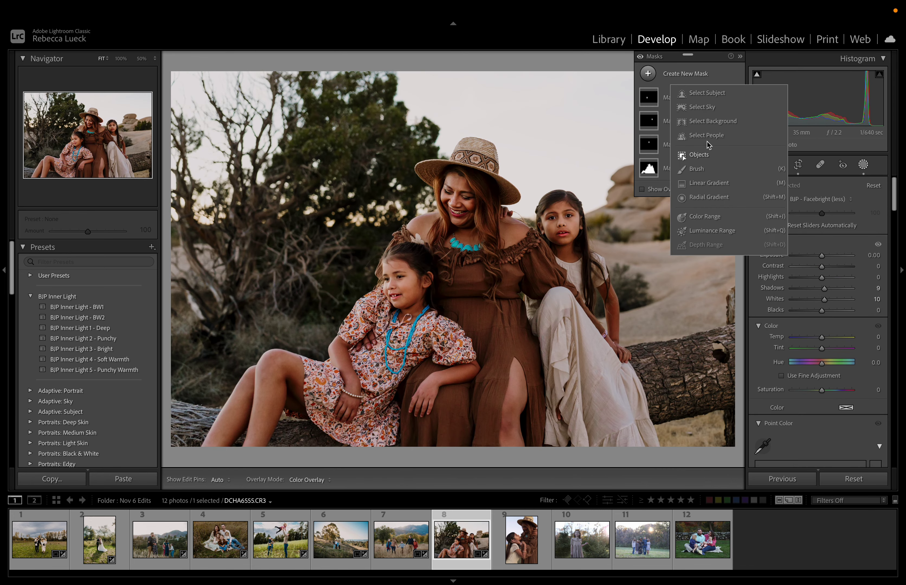
{"action": "left_click", "coordinate": [709, 108]}
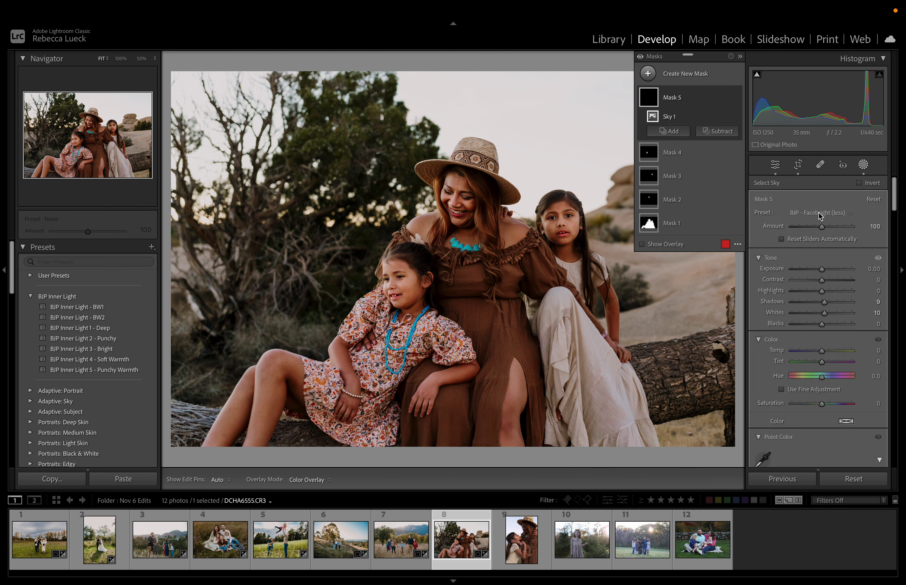
Apply the BJP - Sky preset to the sky mask and lower its Highlights to -100.
{"action": "left_click", "coordinate": [819, 213]}
{"action": "key", "text": "Escape"}
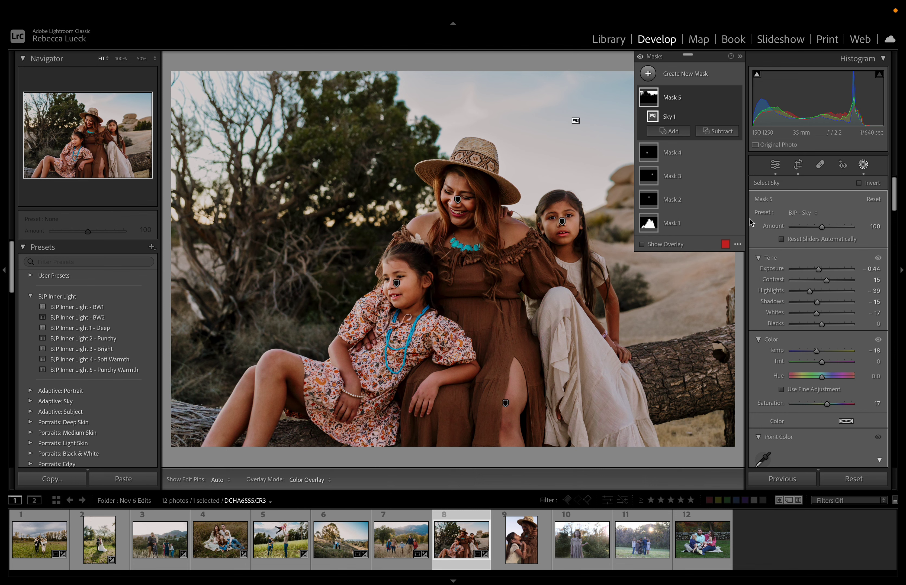
{"action": "left_click_drag", "start_coordinate": [803, 290], "coordinate": [773, 296]}
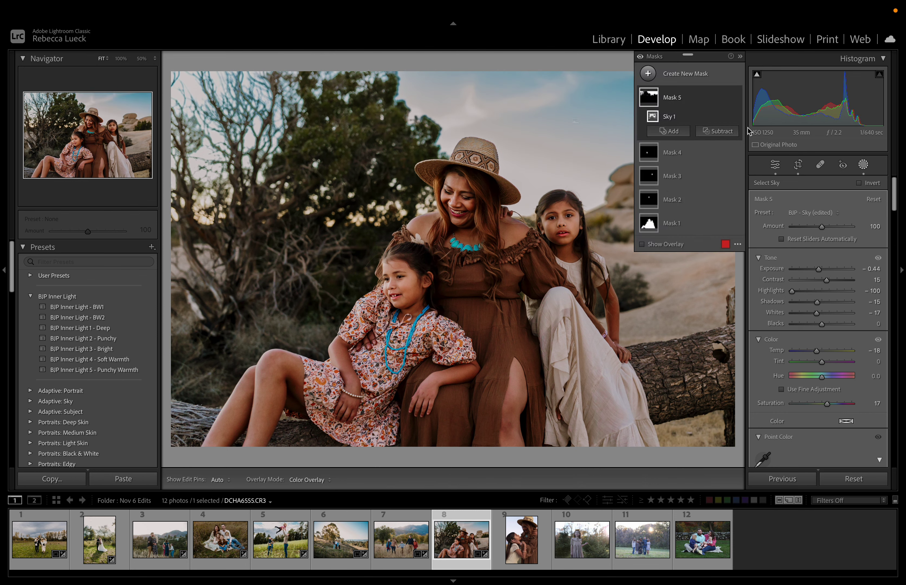
{"action": "left_click", "coordinate": [863, 165]}
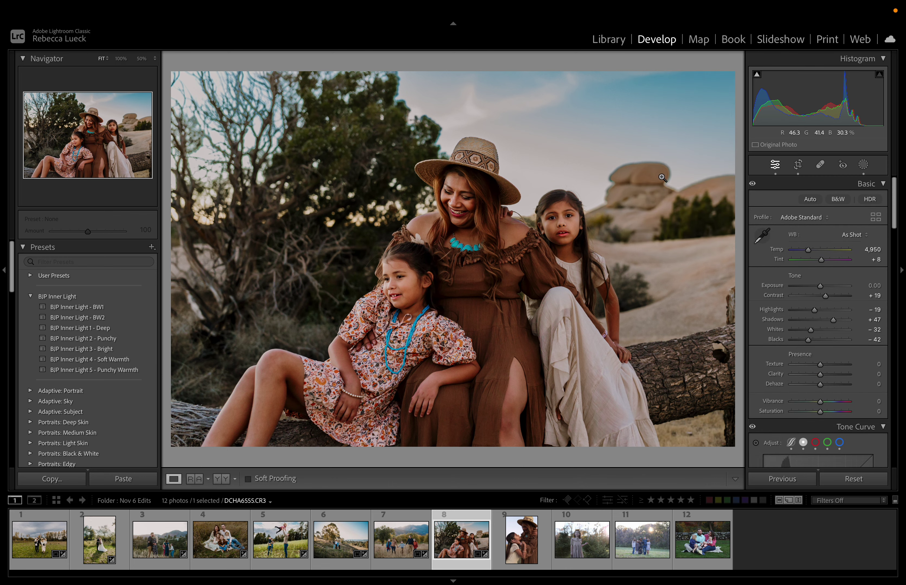
Soften the sky mask's effect by setting Highlights to -53 and Temp to -16.
{"action": "left_click", "coordinate": [870, 169]}
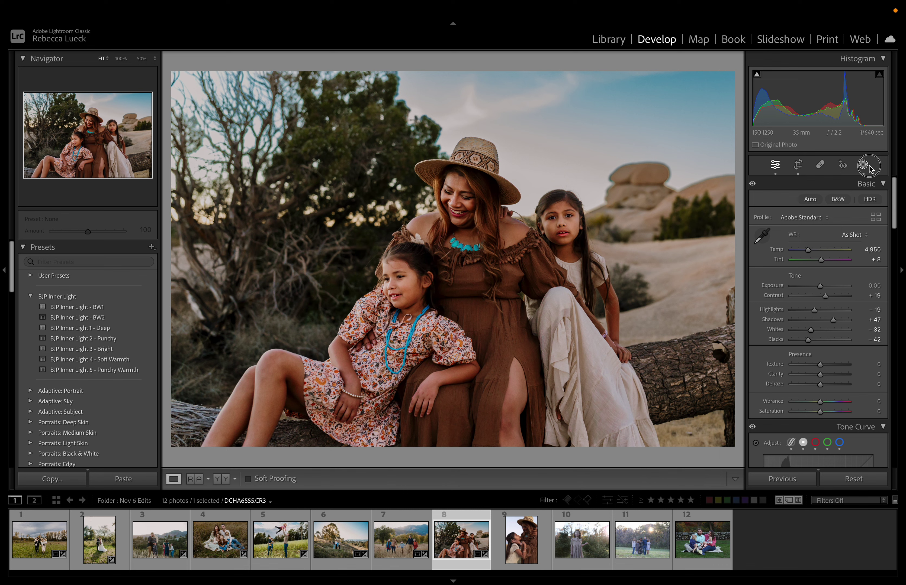
{"action": "left_click", "coordinate": [648, 97]}
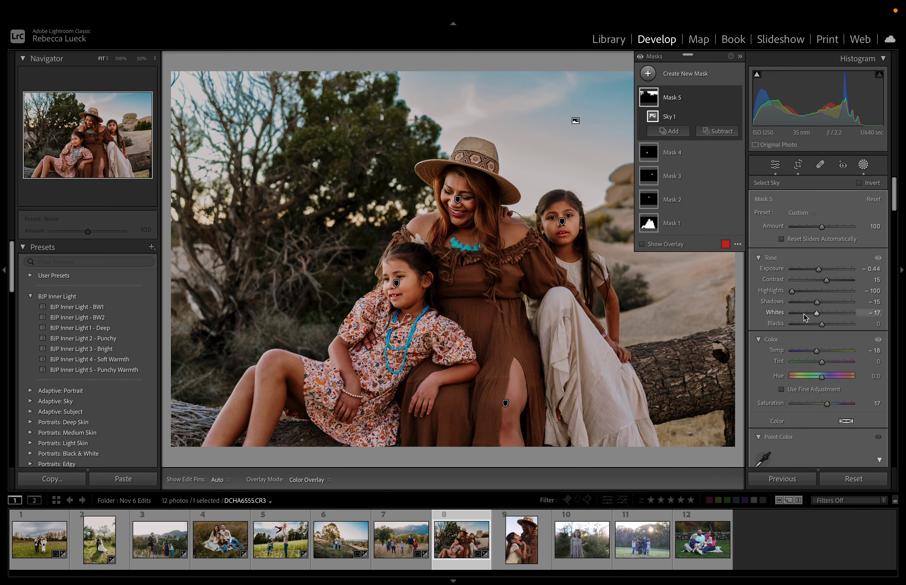
{"action": "left_click_drag", "start_coordinate": [795, 291], "coordinate": [805, 295]}
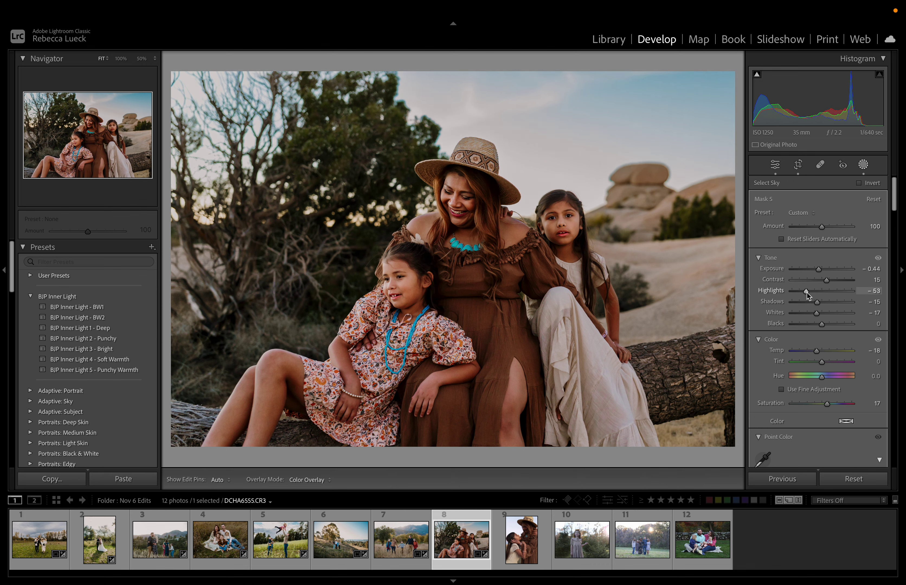
{"action": "double_click", "coordinate": [820, 352]}
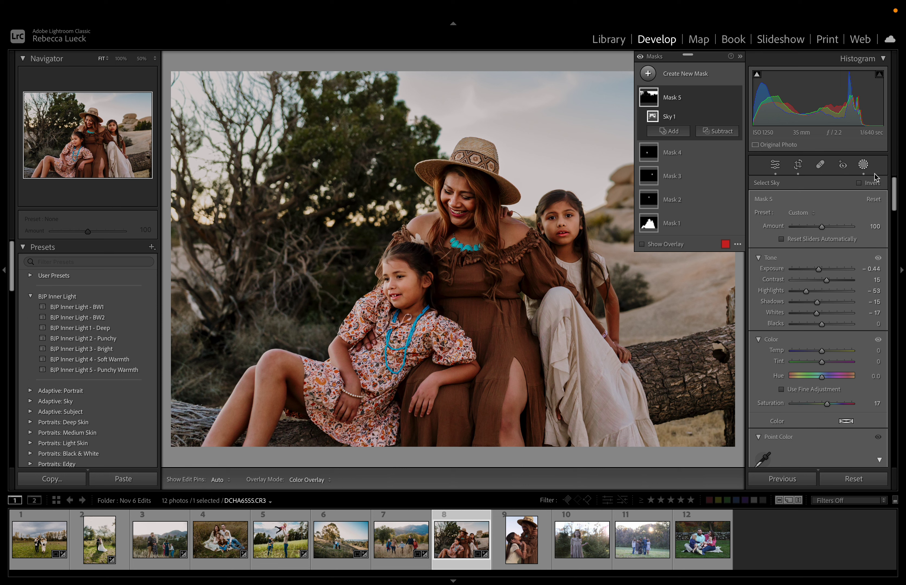
{"action": "left_click_drag", "start_coordinate": [824, 352], "coordinate": [818, 354]}
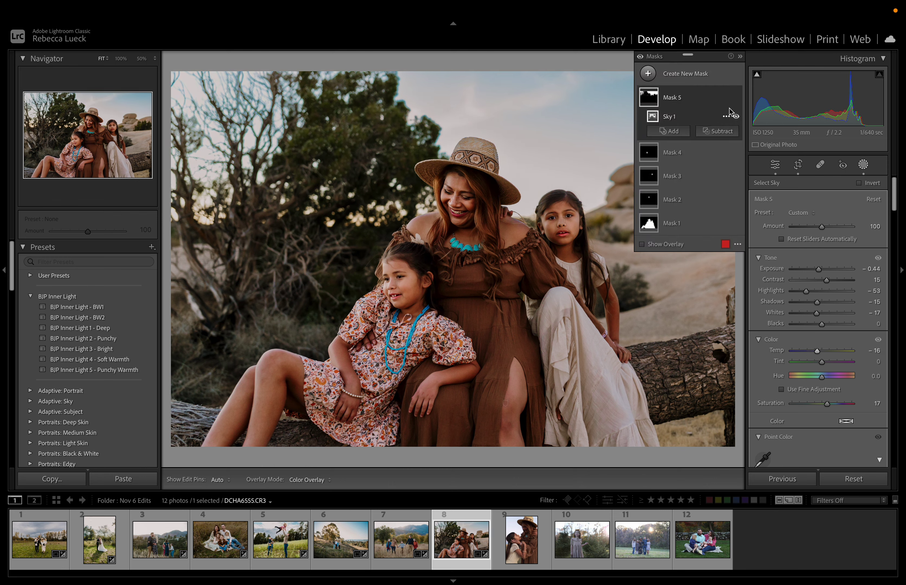
{"action": "left_click", "coordinate": [862, 164]}
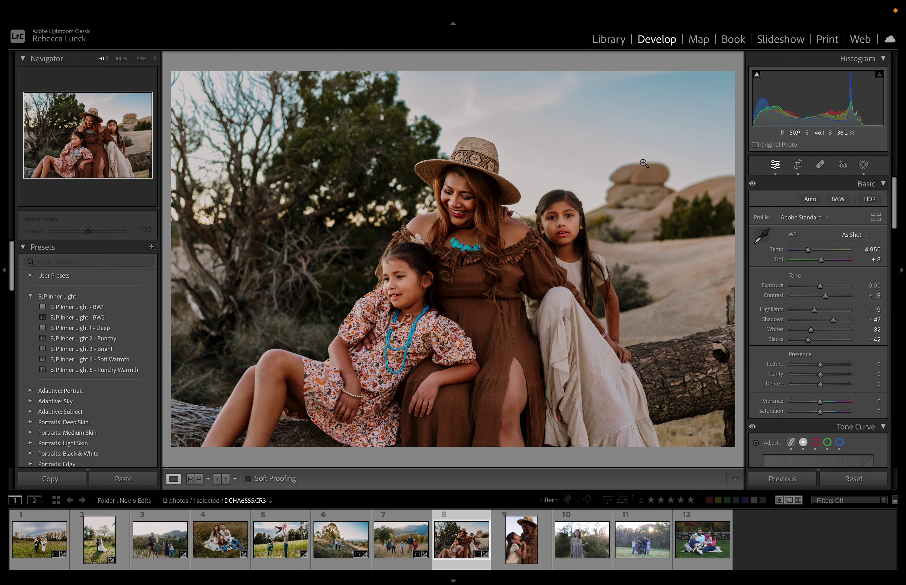
Add a slightly tilted linear gradient to the sky mask, fading down to the girls' shoulders, and compare the photo with the gradient hidden.
{"action": "left_click", "coordinate": [862, 164]}
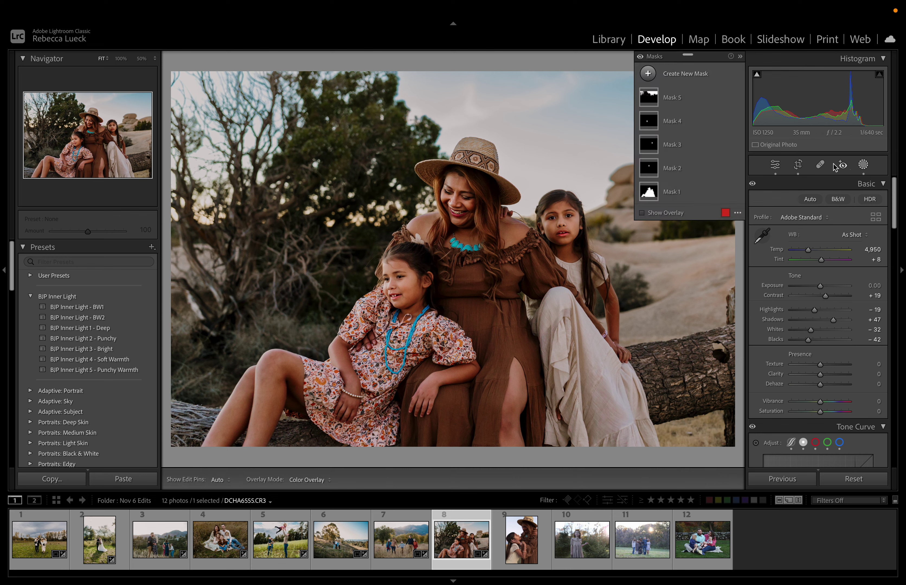
{"action": "left_click", "coordinate": [653, 98]}
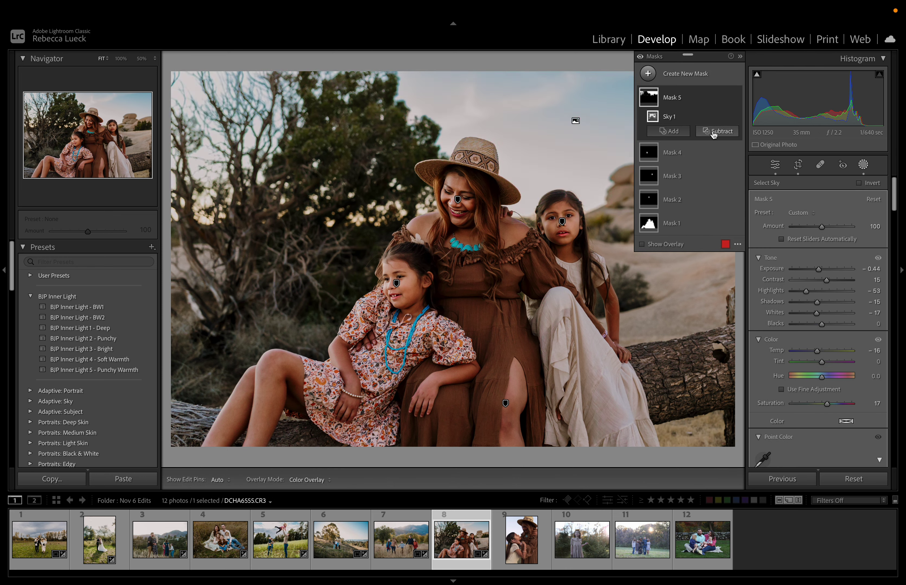
{"action": "left_click", "coordinate": [668, 131]}
{"action": "left_click", "coordinate": [682, 244]}
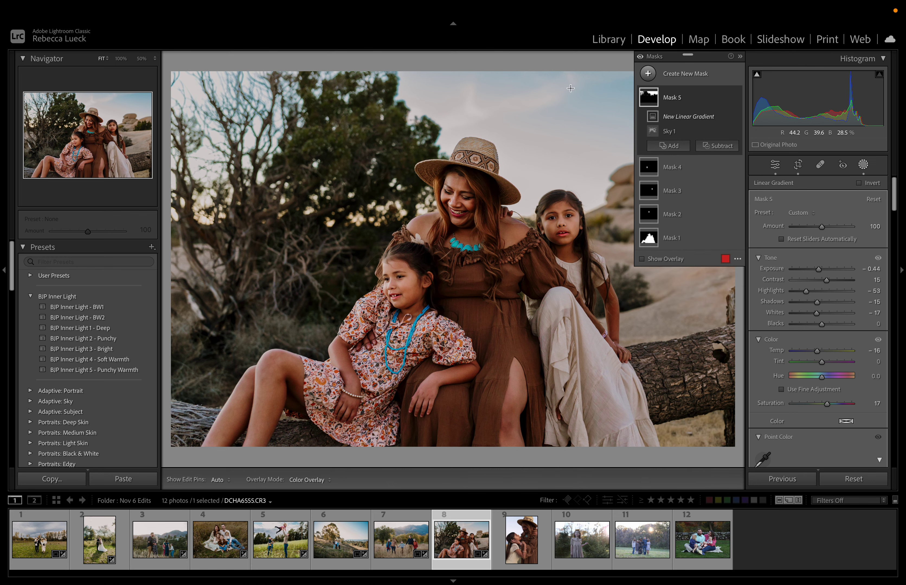
{"action": "left_click_drag", "start_coordinate": [546, 92], "coordinate": [576, 265]}
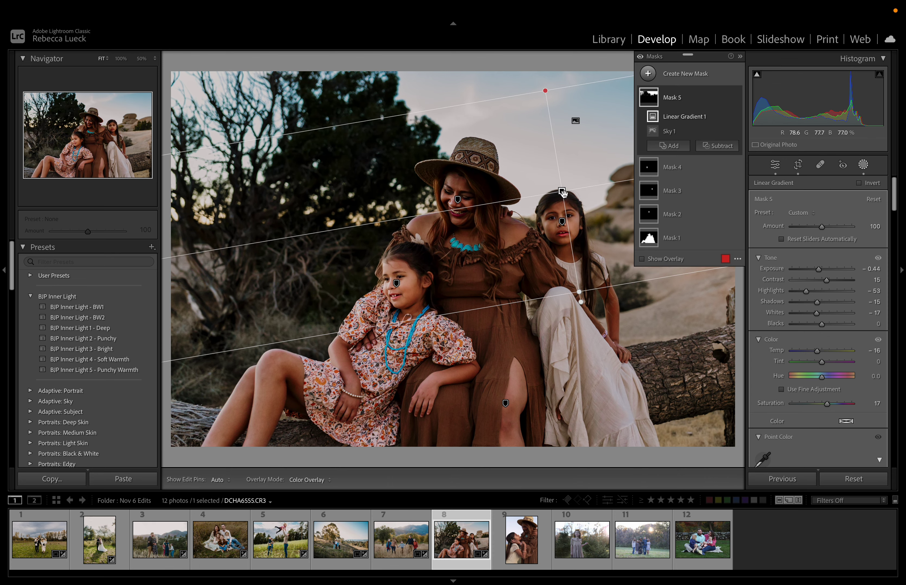
{"action": "left_click_drag", "start_coordinate": [561, 177], "coordinate": [570, 139]}
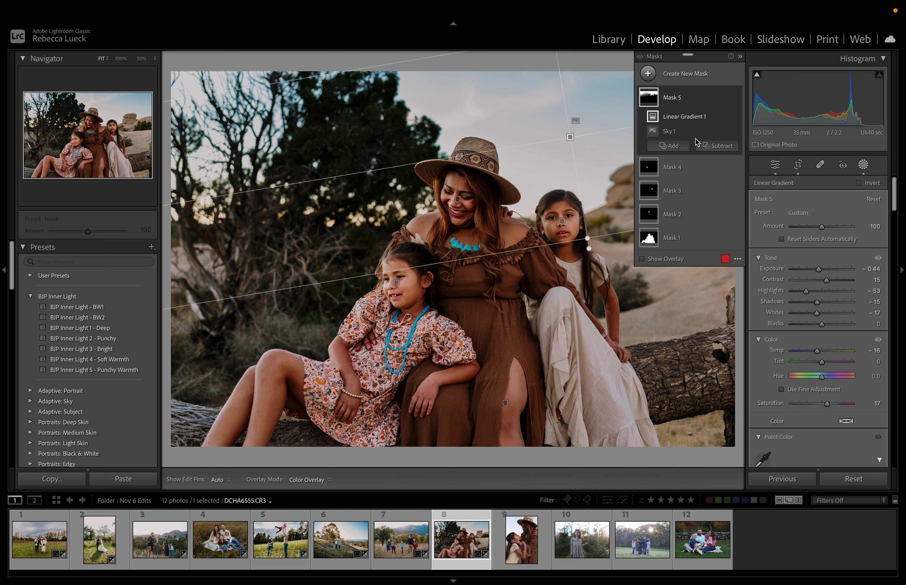
{"action": "left_click", "coordinate": [736, 118]}
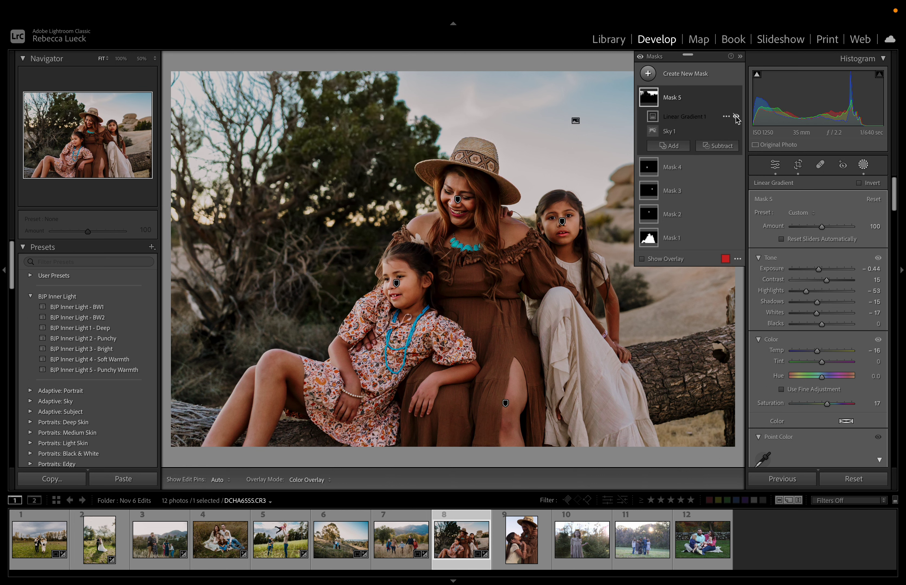
{"action": "left_click", "coordinate": [736, 117]}
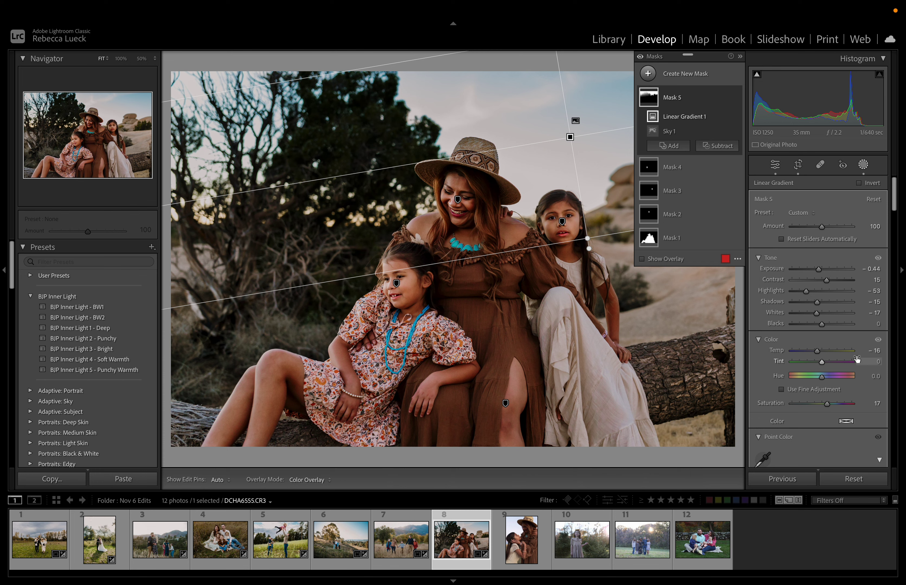
Raise the sky mask's Shadows to 15 and subtract the subject from the mask.
{"action": "left_click_drag", "start_coordinate": [817, 307], "coordinate": [827, 307]}
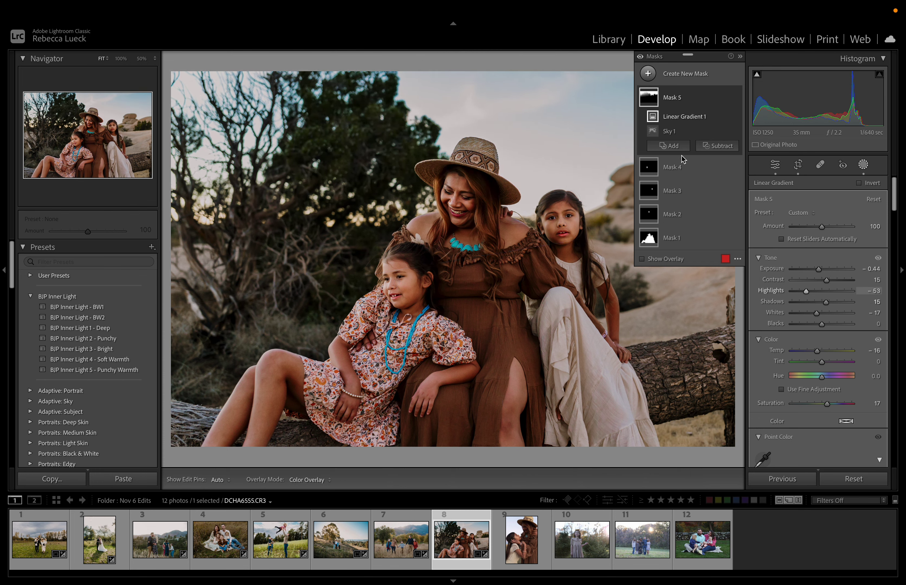
{"action": "left_click", "coordinate": [717, 156]}
{"action": "left_click", "coordinate": [731, 168]}
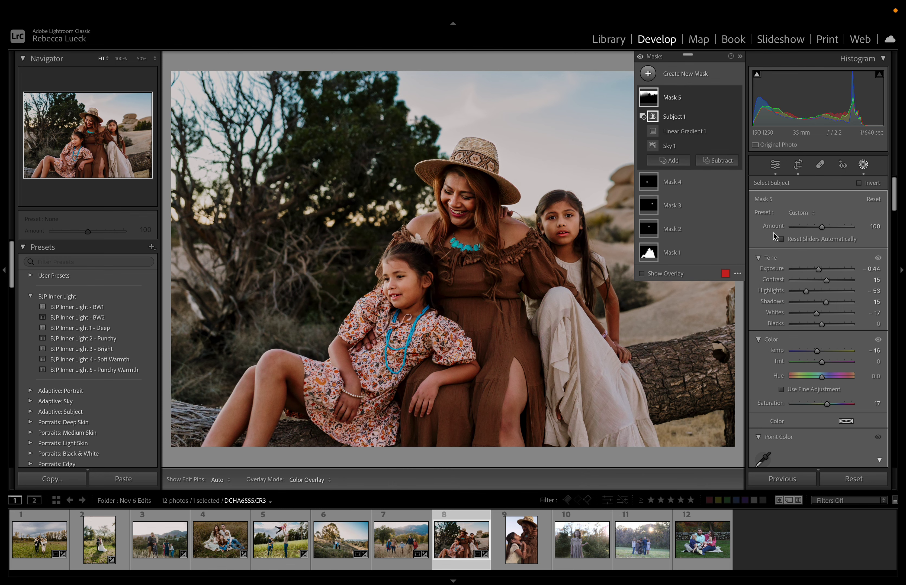
{"action": "left_click", "coordinate": [862, 167]}
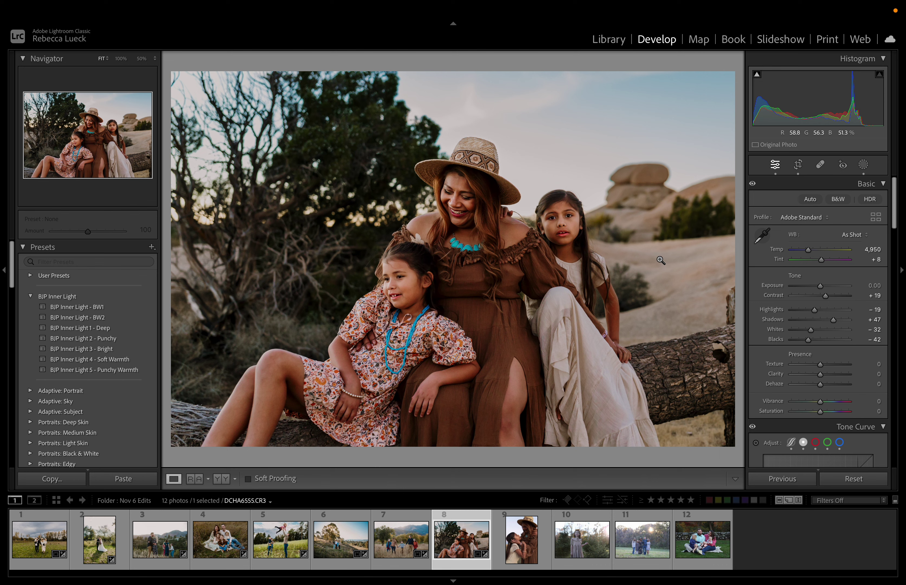
Set the whole photo's Exposure to +0.20, Tint to +2 and Temp to 4,809.
{"action": "key", "text": "equal"}
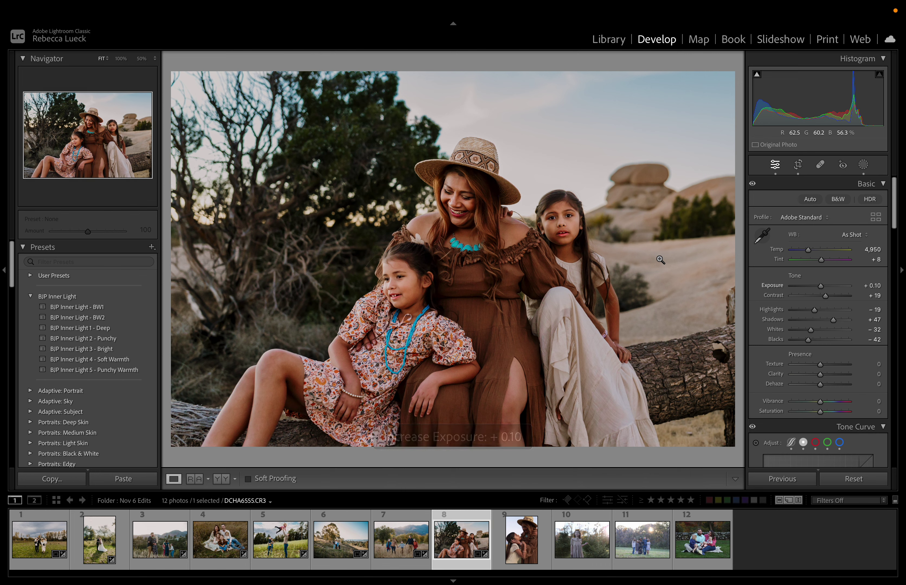
{"action": "left_click_drag", "start_coordinate": [821, 260], "coordinate": [821, 261]}
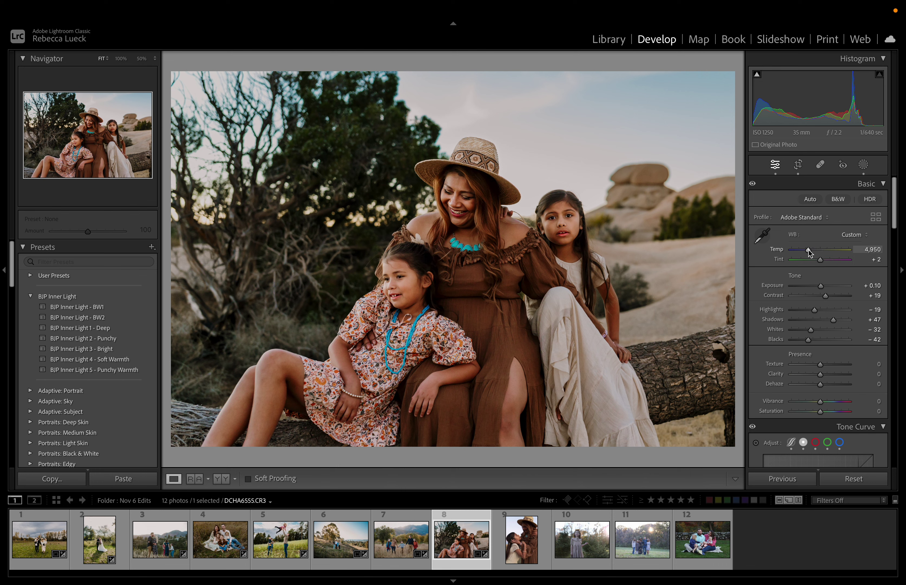
{"action": "left_click_drag", "start_coordinate": [809, 252], "coordinate": [807, 252]}
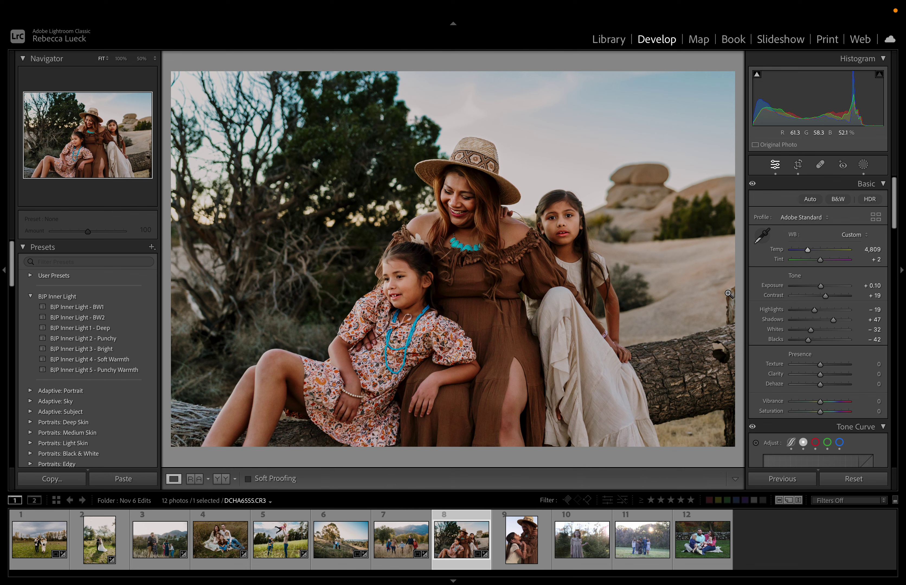
{"action": "key", "text": "equal"}
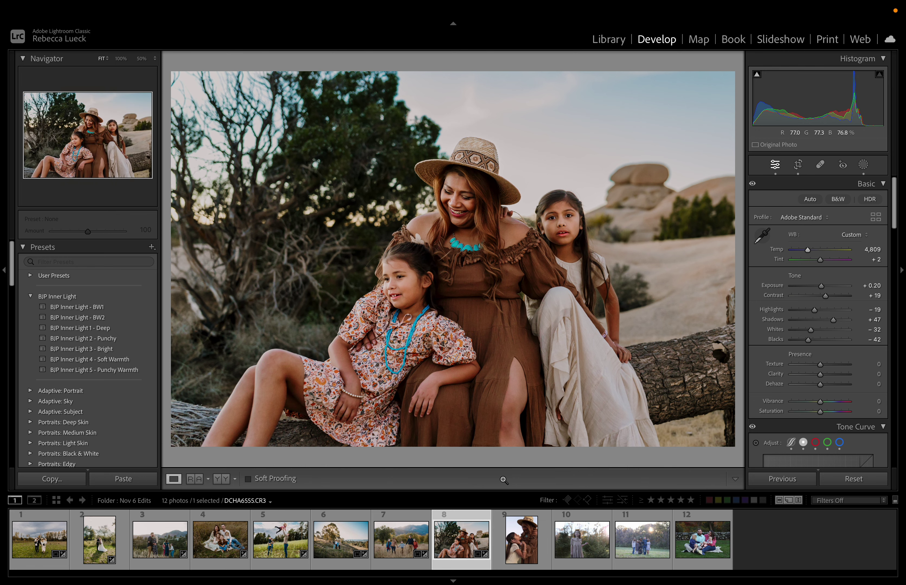
Try the BJP Inner Light 2 - Punchy preset on the close-up portrait of the mother and daughter.
{"action": "left_click", "coordinate": [529, 549]}
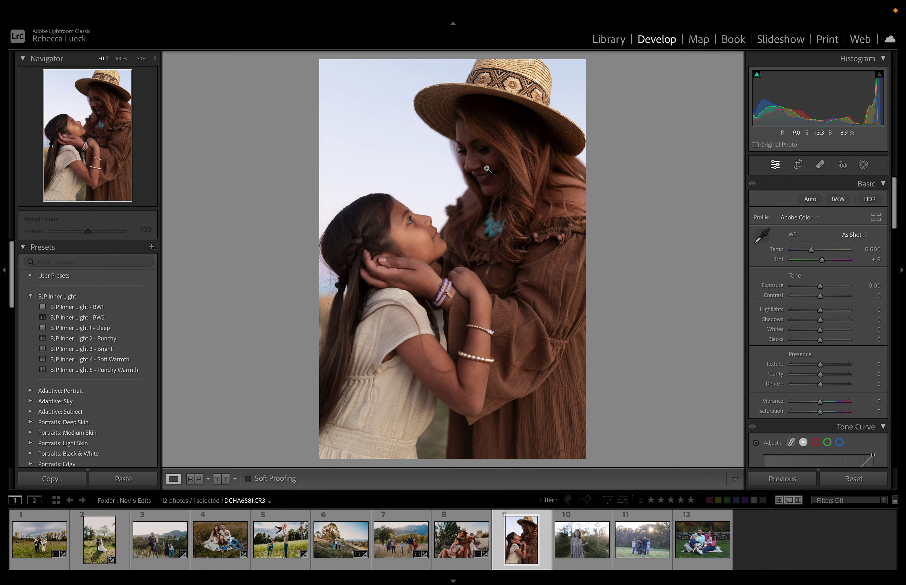
{"action": "left_click", "coordinate": [462, 546]}
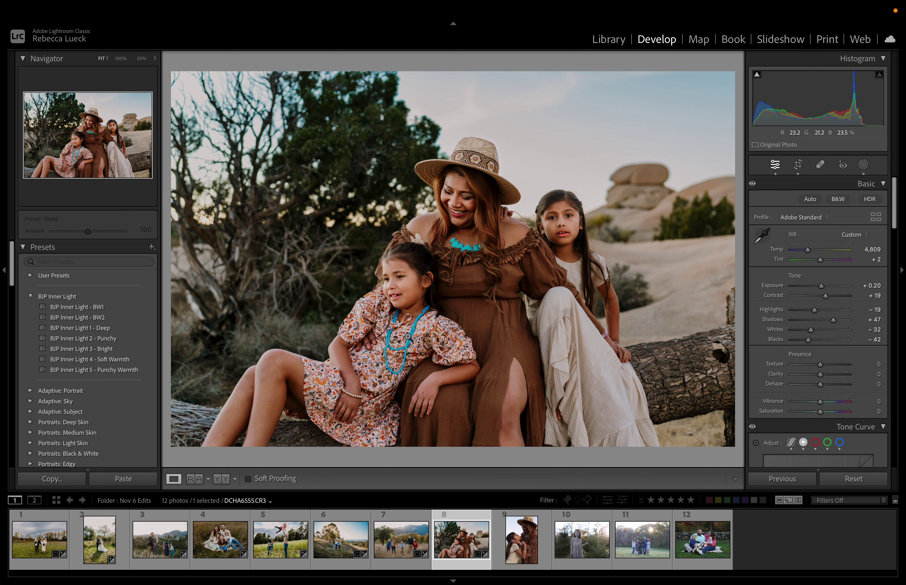
{"action": "left_click", "coordinate": [524, 545]}
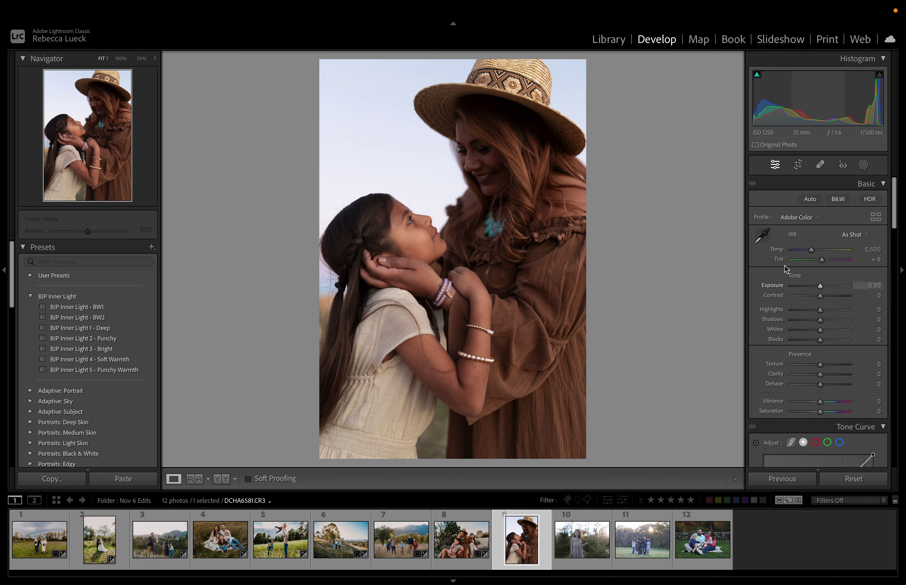
{"action": "left_click", "coordinate": [109, 339]}
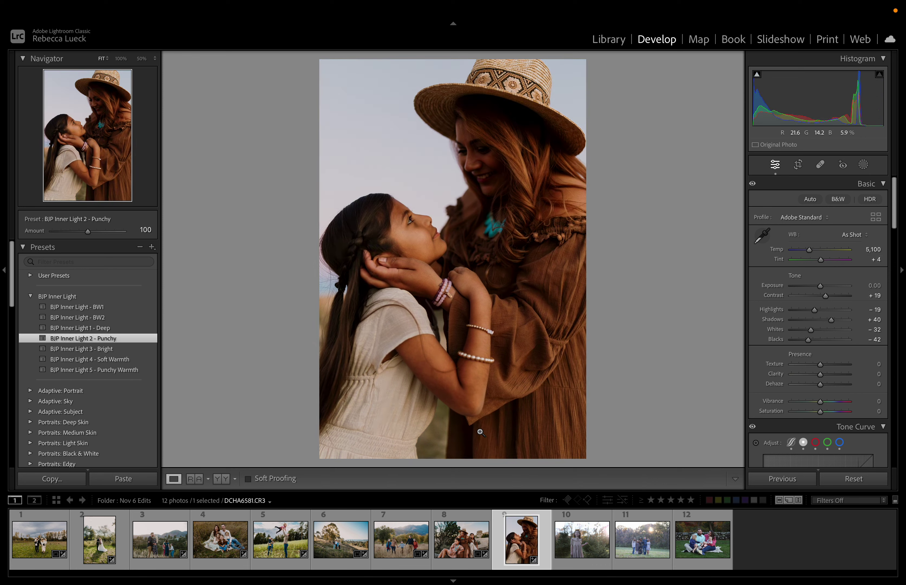
{"action": "key", "text": "super+z"}
Synchronize the log photo's settings to the mother-and-daughter portrait, including all Basic, Detail, Lens Corrections and Effects settings but no crop or masks.
{"action": "left_click", "coordinate": [470, 544]}
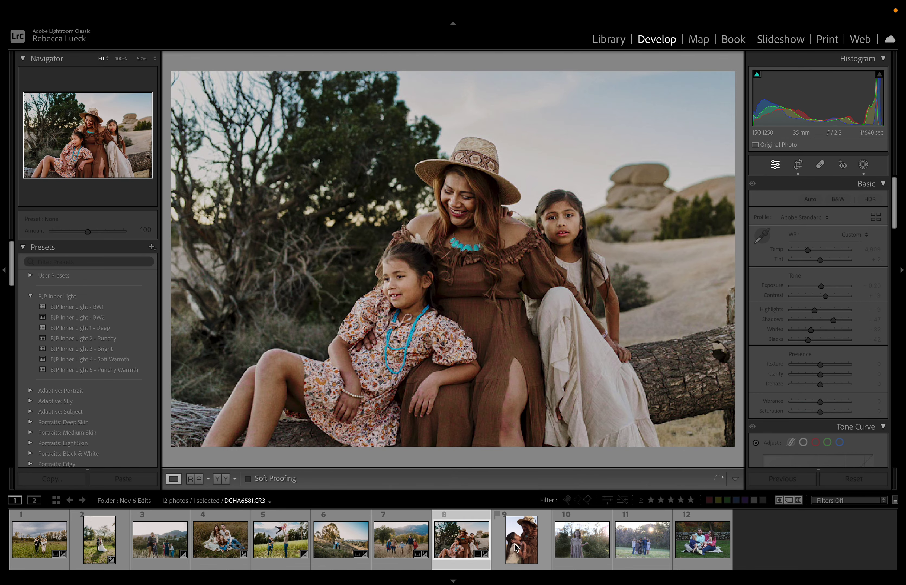
{"action": "left_click", "coordinate": [528, 544], "text": "super"}
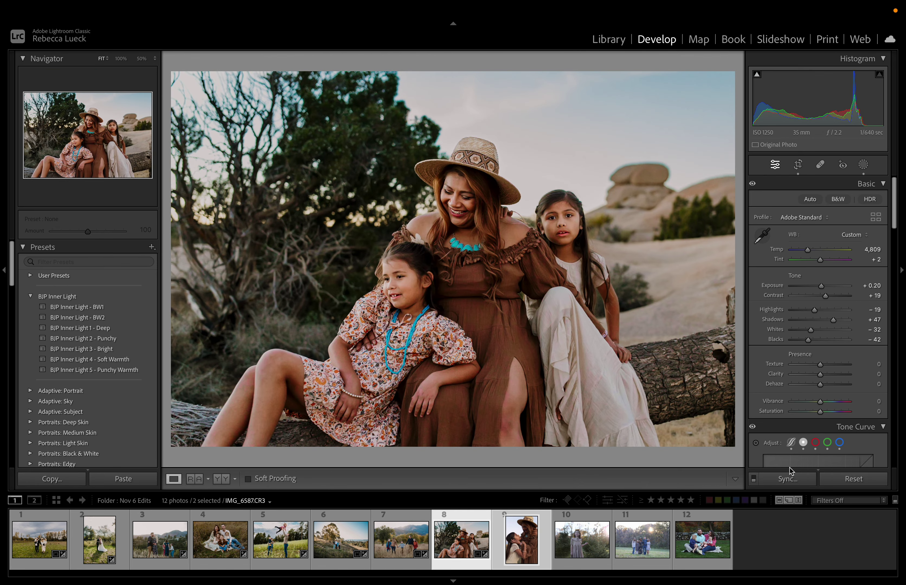
{"action": "left_click", "coordinate": [787, 480]}
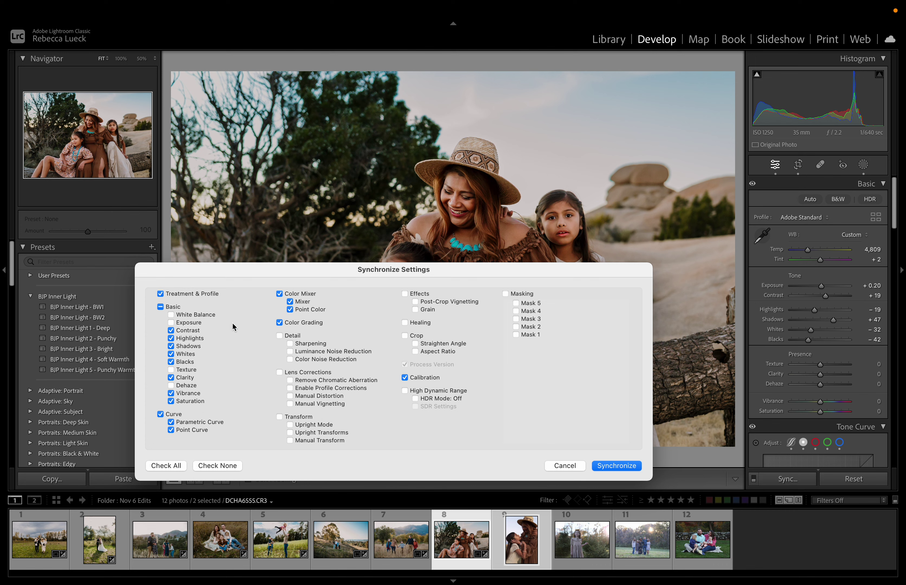
{"action": "left_click", "coordinate": [160, 307]}
{"action": "left_click", "coordinate": [161, 307]}
{"action": "left_click", "coordinate": [161, 307]}
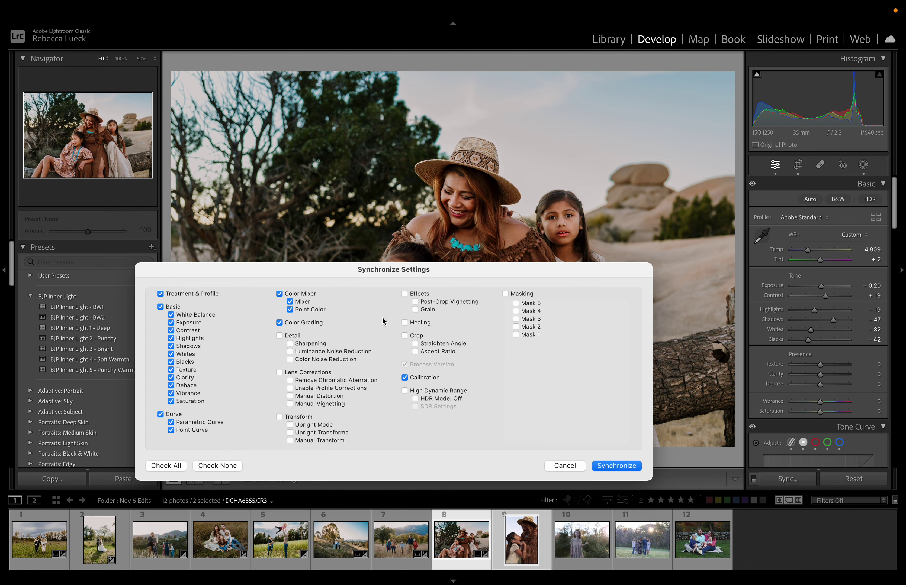
{"action": "left_click", "coordinate": [280, 337]}
{"action": "left_click", "coordinate": [279, 373]}
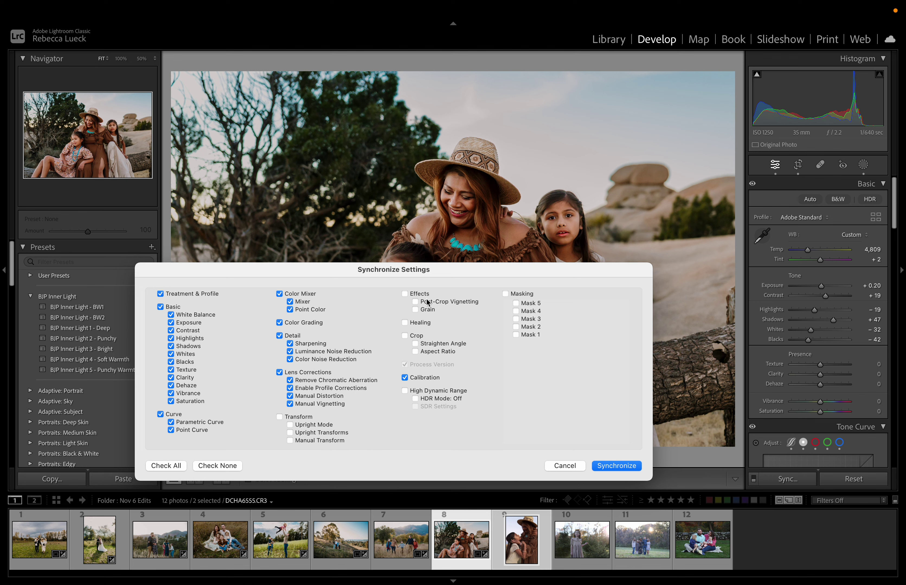
{"action": "left_click", "coordinate": [404, 295]}
{"action": "left_click", "coordinate": [620, 466]}
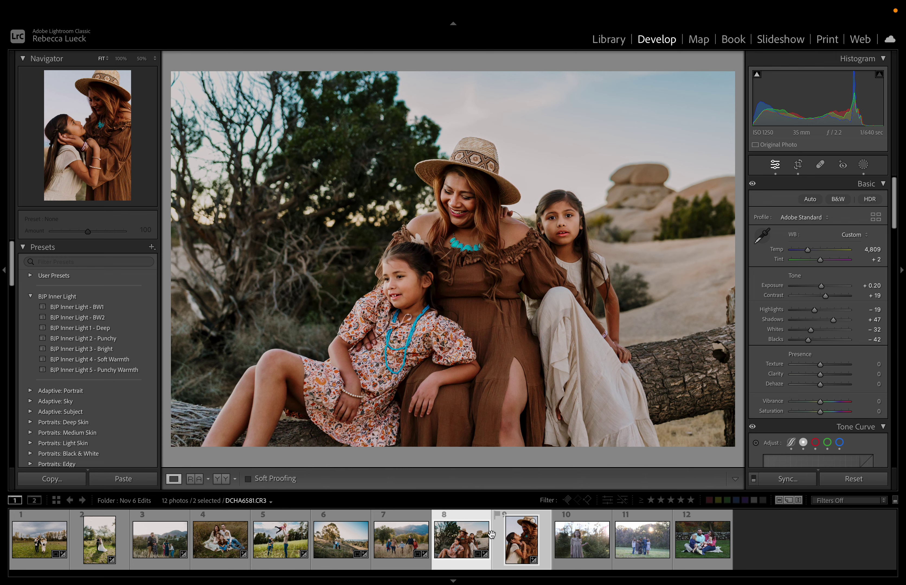
Add a subject mask to the mother-and-daughter portrait using the BJP - Facebright (less) preset.
{"action": "left_click", "coordinate": [526, 540]}
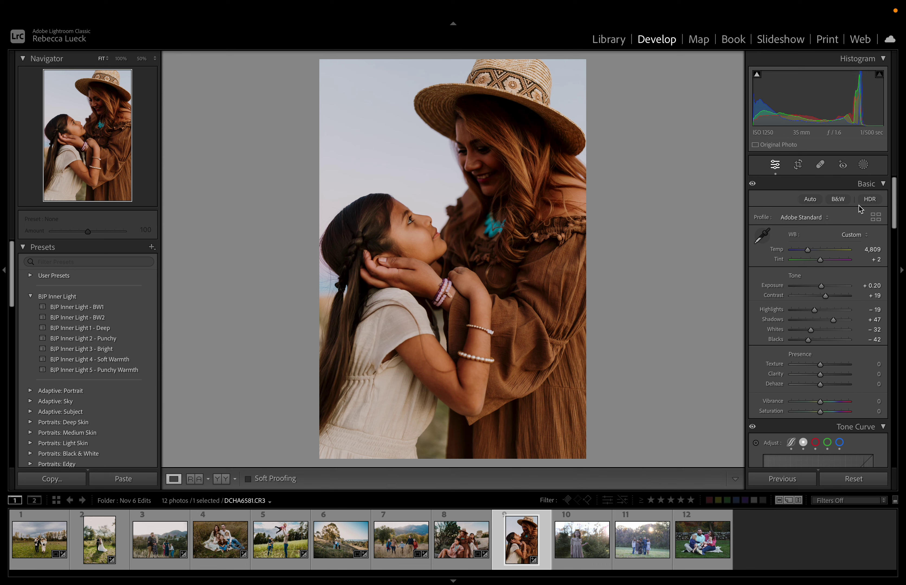
{"action": "left_click", "coordinate": [862, 165]}
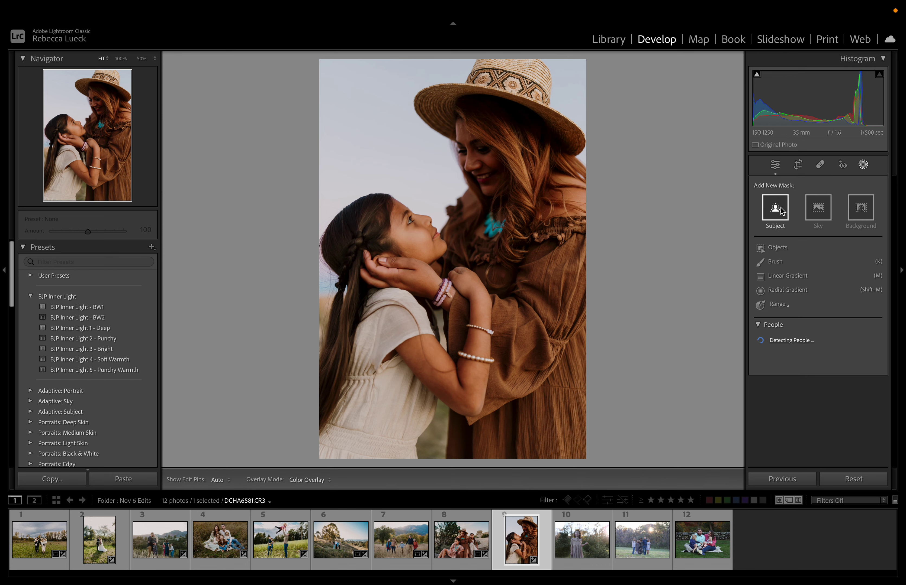
{"action": "left_click", "coordinate": [783, 211]}
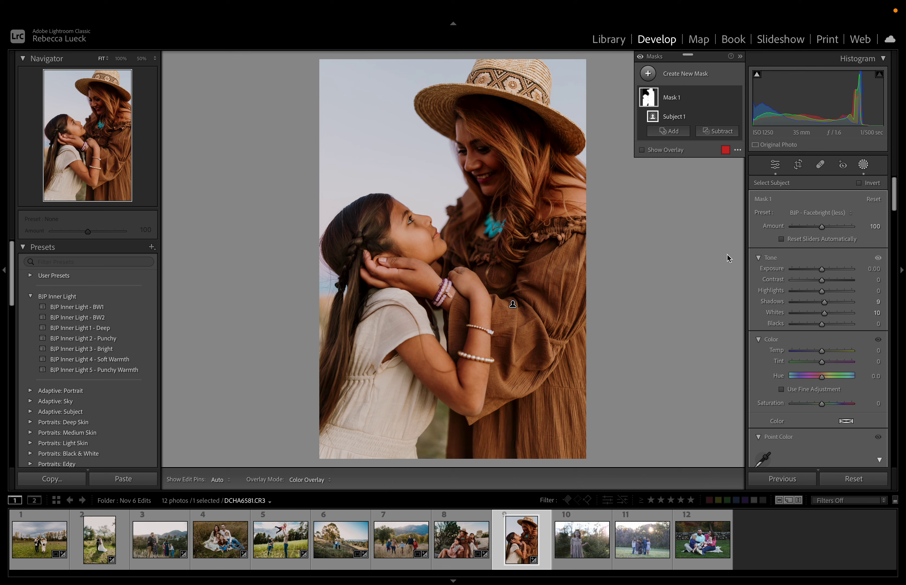
Add a tilted radial gradient mask over the mother's face and set its Shadows to 13 and Whites to 15.
{"action": "key", "text": "shift+m"}
{"action": "left_click_drag", "start_coordinate": [480, 156], "coordinate": [509, 207]}
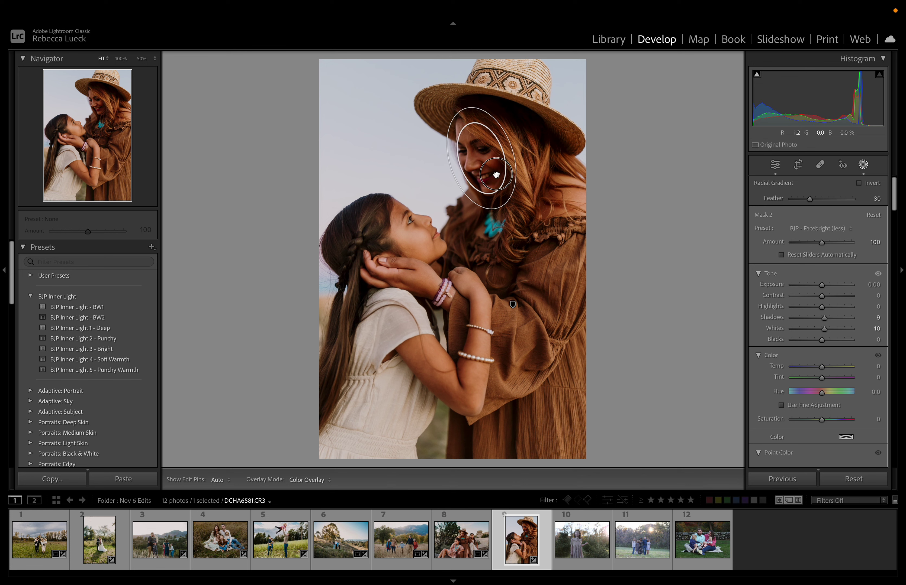
{"action": "left_click_drag", "start_coordinate": [825, 319], "coordinate": [828, 329]}
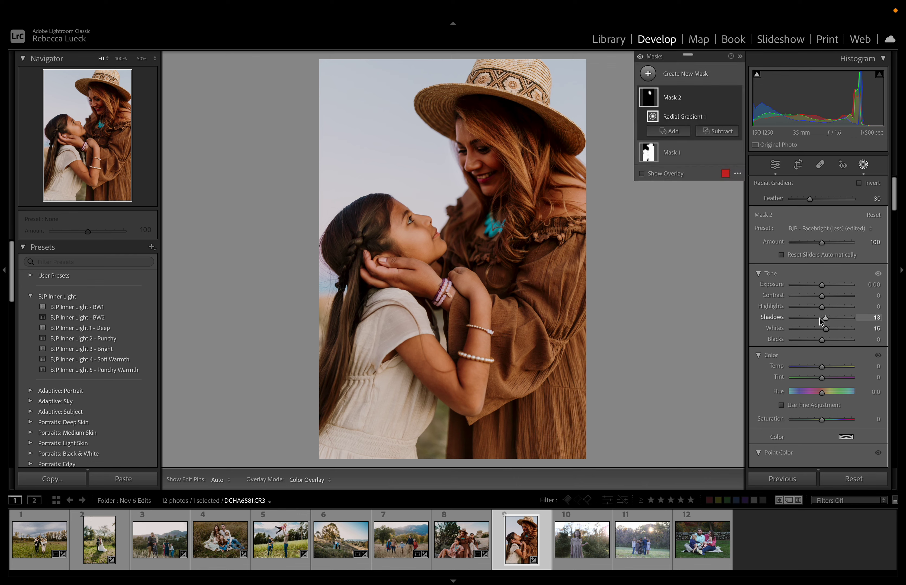
Add a larger radial gradient mask over the mother's hair and upper body and set its Shadows to 7.
{"action": "key", "text": "shift+m"}
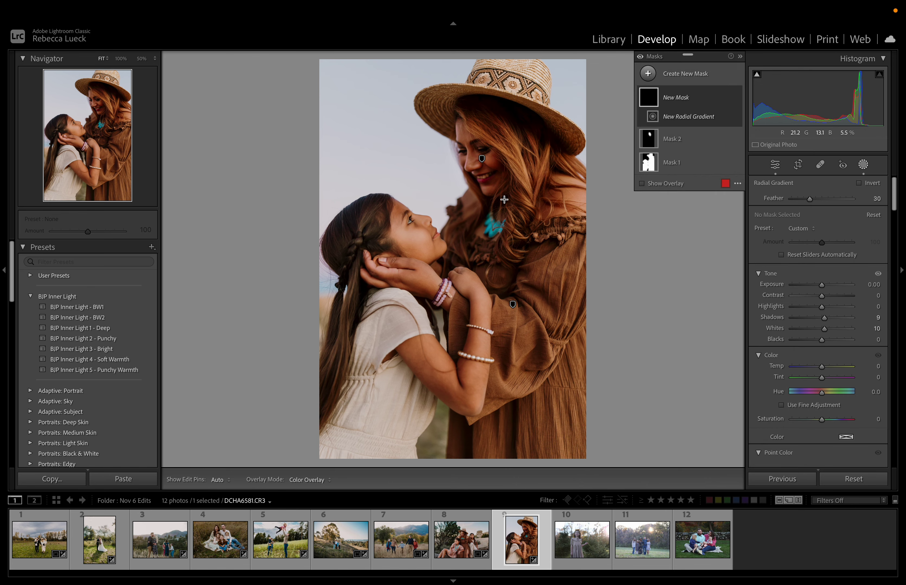
{"action": "left_click_drag", "start_coordinate": [571, 356], "coordinate": [604, 375]}
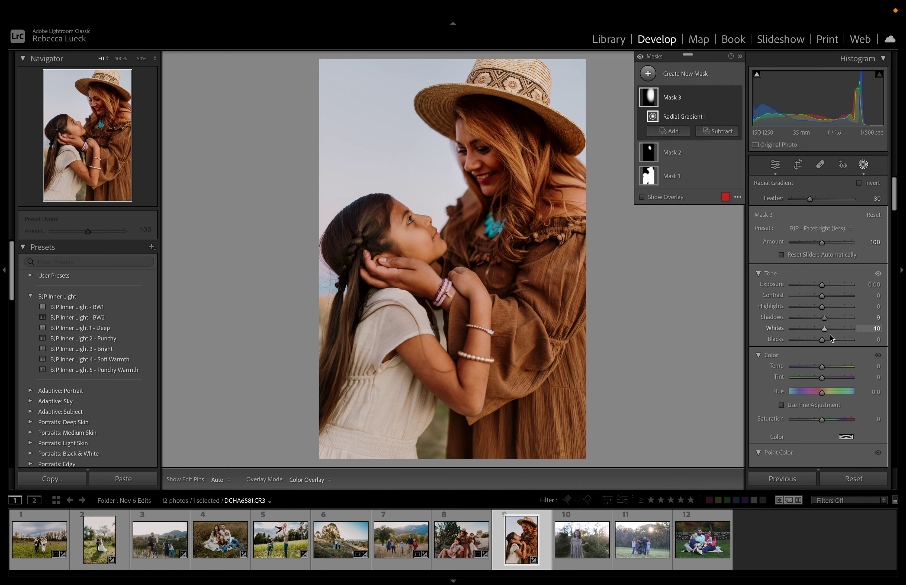
{"action": "left_click_drag", "start_coordinate": [824, 318], "coordinate": [824, 322]}
Add a sky mask with the BJP - Sky preset and set its Temp to 0, Exposure to -0.10 and Highlights to -30.
{"action": "left_click", "coordinate": [677, 74]}
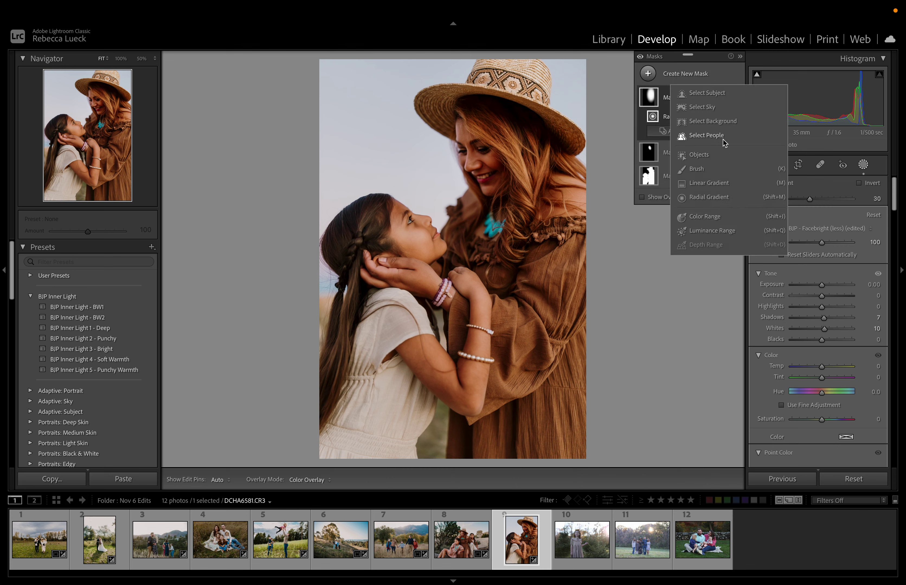
{"action": "left_click", "coordinate": [703, 110]}
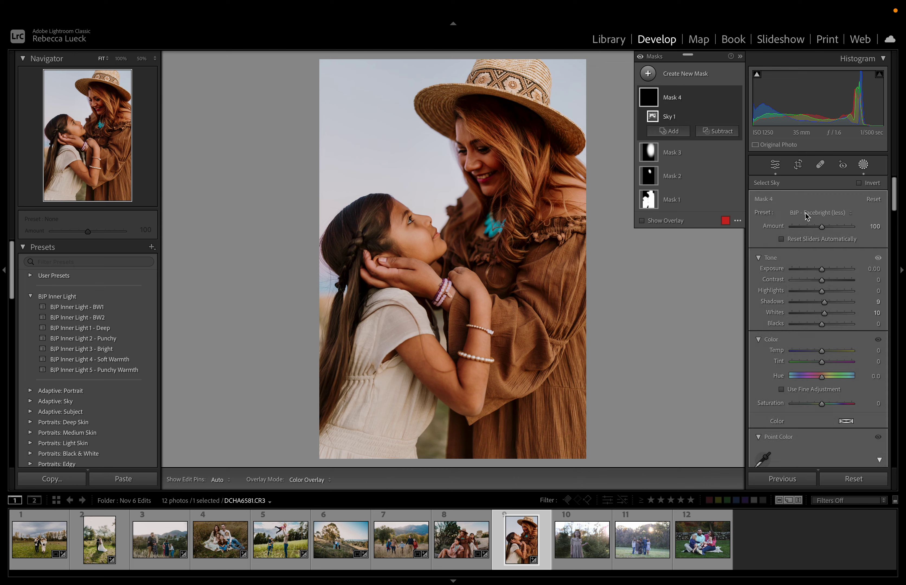
{"action": "left_click", "coordinate": [807, 213]}
{"action": "left_click", "coordinate": [824, 249]}
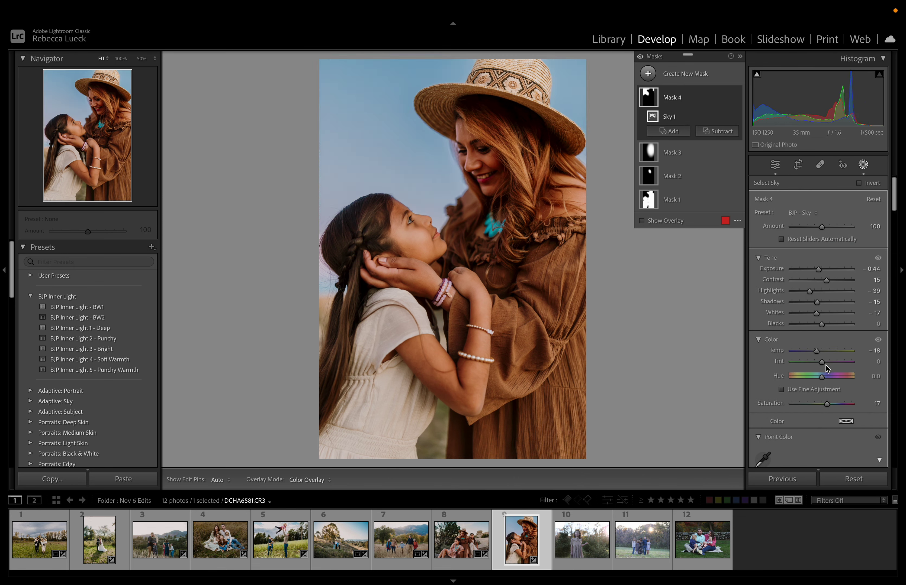
{"action": "double_click", "coordinate": [816, 351]}
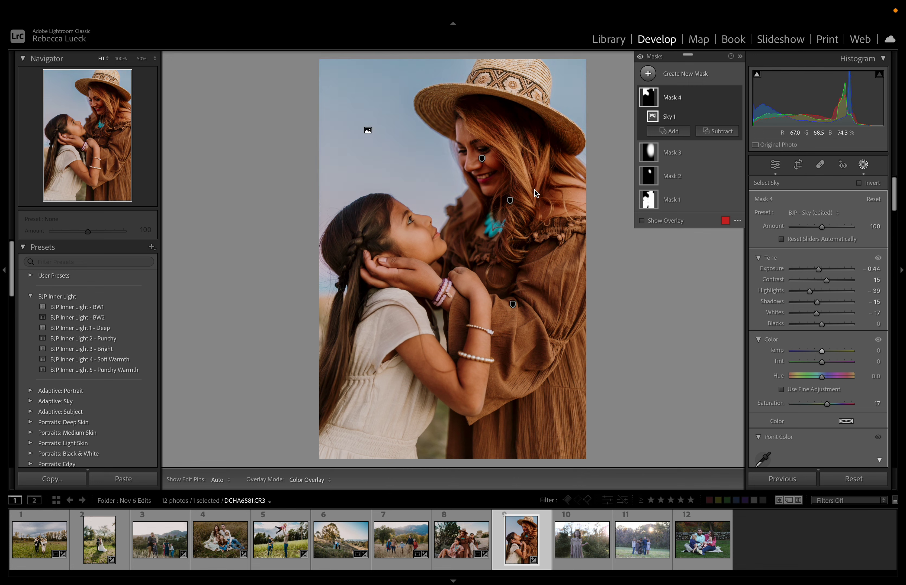
{"action": "left_click_drag", "start_coordinate": [818, 271], "coordinate": [813, 291]}
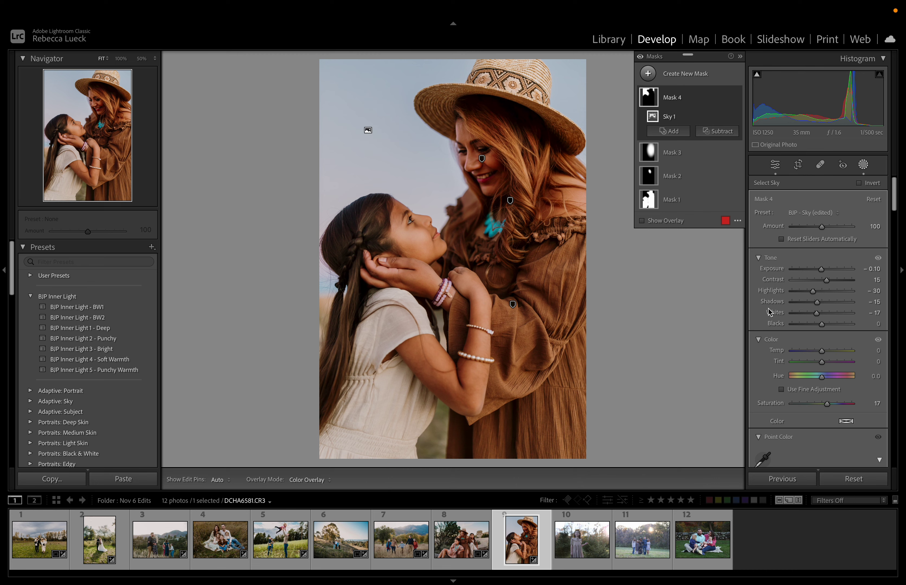
Set the whole portrait's Temp to 4,654 and compare it with the family photo on the log.
{"action": "left_click", "coordinate": [862, 164]}
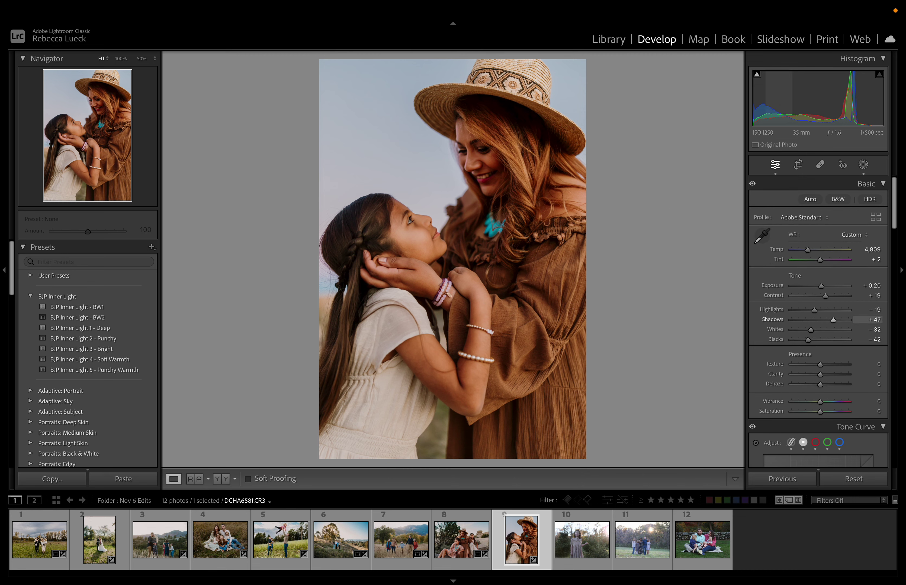
{"action": "left_click_drag", "start_coordinate": [807, 251], "coordinate": [807, 254]}
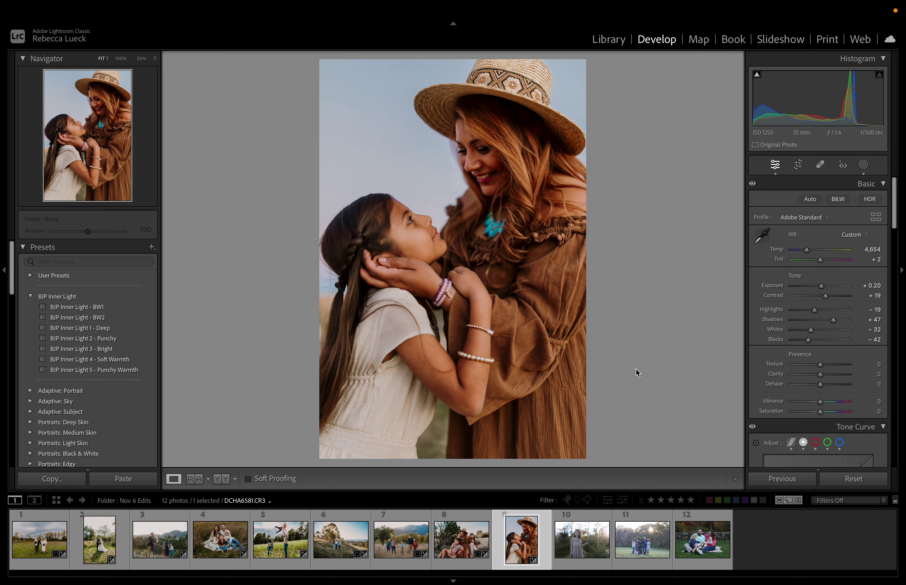
{"action": "left_click", "coordinate": [464, 543]}
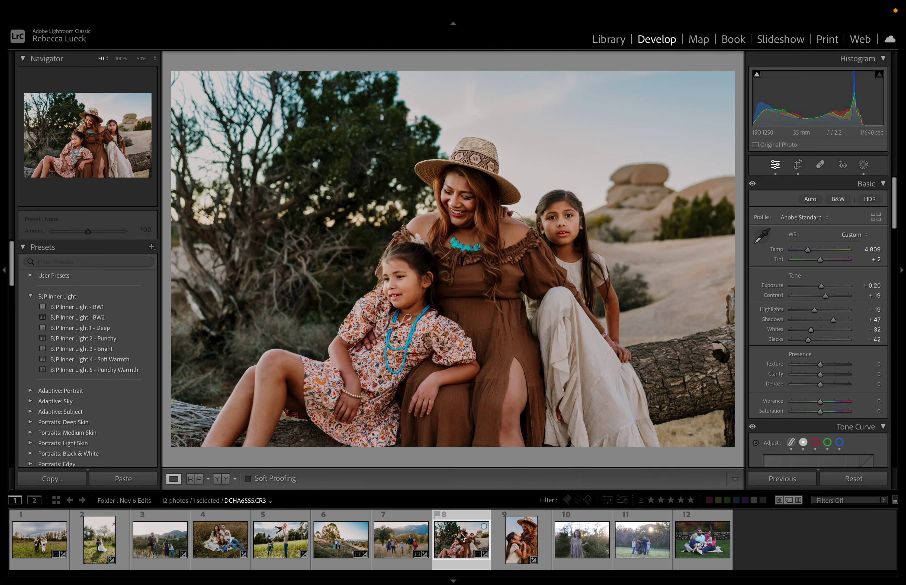
{"action": "left_click", "coordinate": [521, 541]}
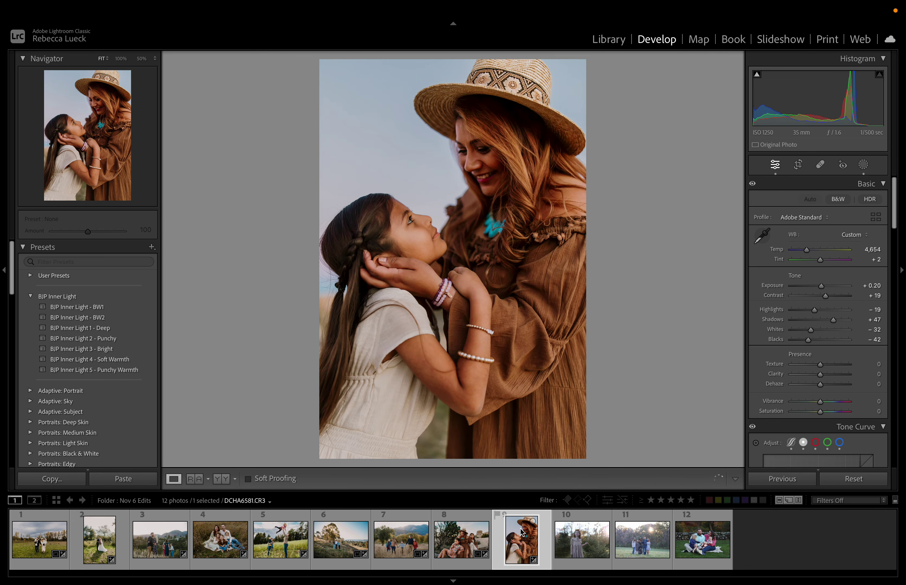
Apply BJP Inner Light 2 - Punchy to the photo of the girl among the evergreens and set Temp and Tint to +12.
{"action": "left_click", "coordinate": [583, 548]}
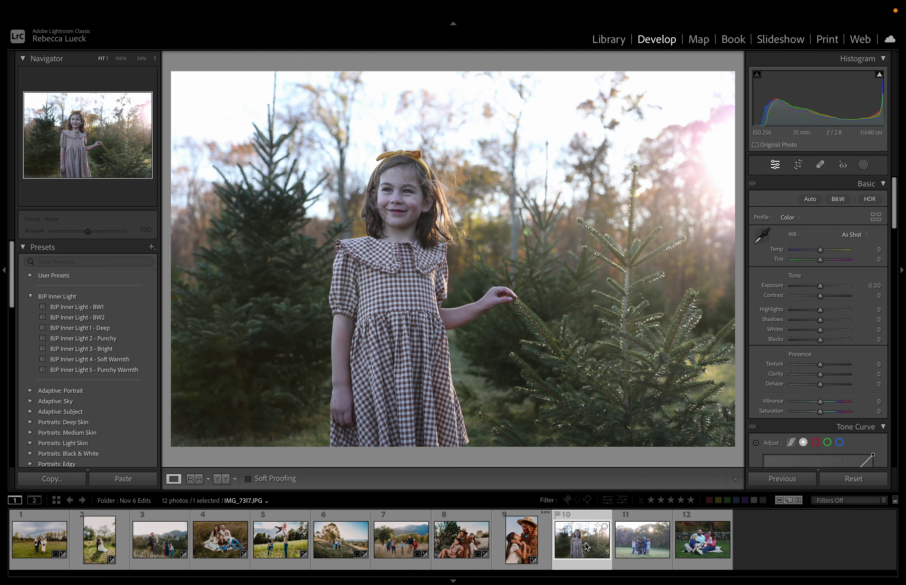
{"action": "left_click", "coordinate": [105, 338]}
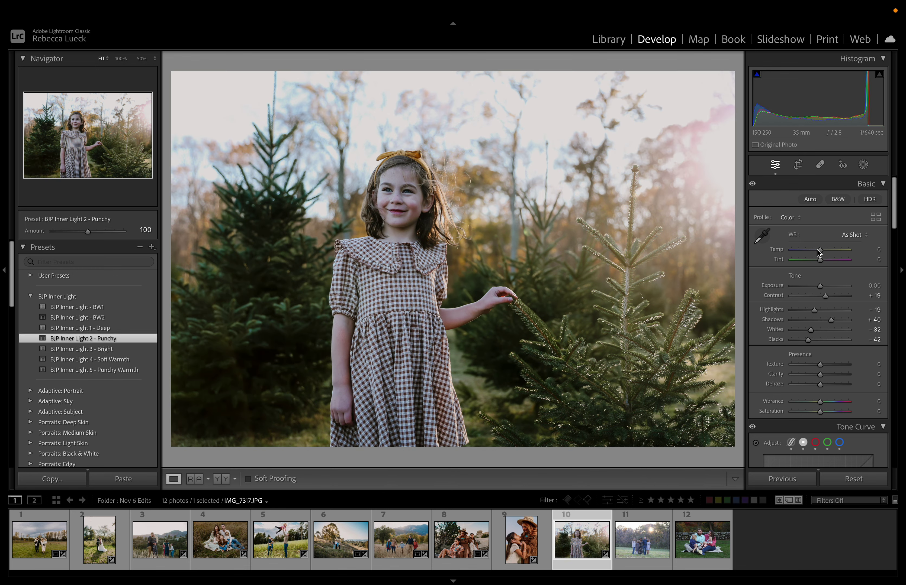
{"action": "left_click_drag", "start_coordinate": [819, 252], "coordinate": [825, 254]}
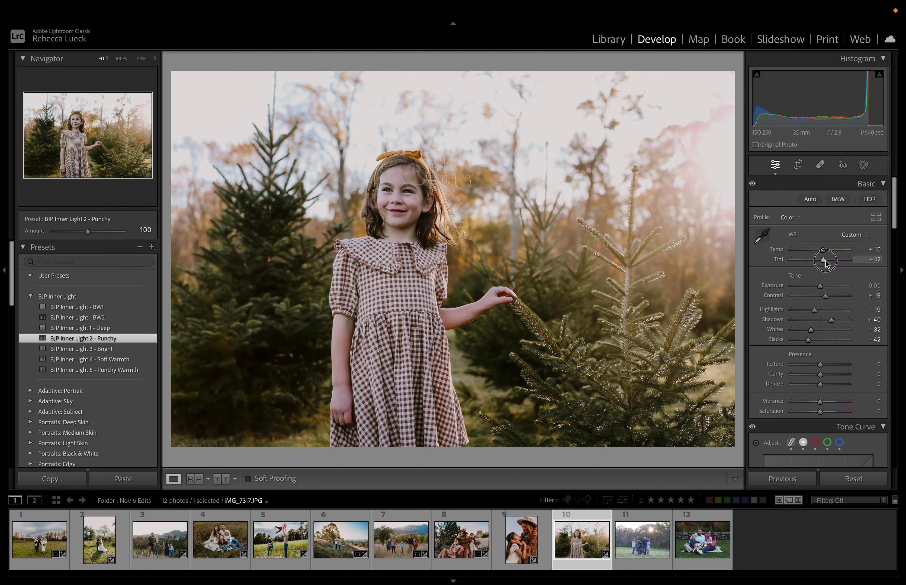
{"action": "left_click_drag", "start_coordinate": [824, 251], "coordinate": [825, 253]}
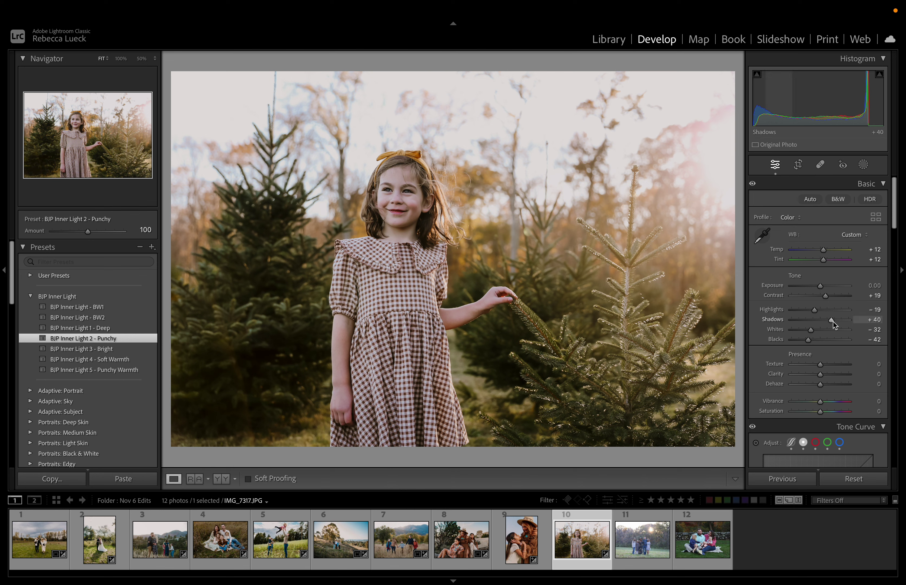
Add a subject mask for the girl and a radial gradient mask around her face, based on BJP - Facebright (less).
{"action": "left_click", "coordinate": [863, 165]}
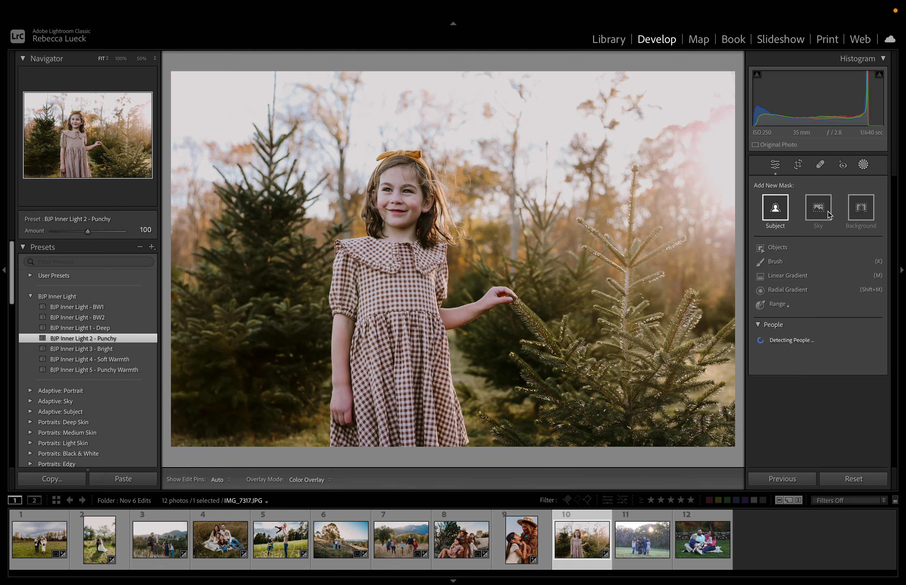
{"action": "left_click", "coordinate": [781, 215]}
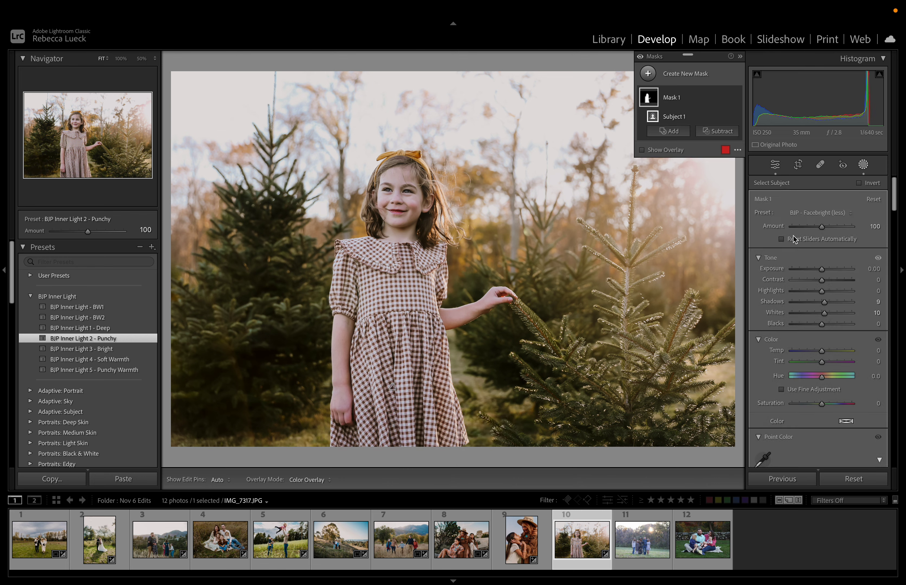
{"action": "left_click_drag", "start_coordinate": [825, 302], "coordinate": [825, 313]}
{"action": "key", "text": "shift+m"}
{"action": "left_click_drag", "start_coordinate": [398, 198], "coordinate": [422, 228]}
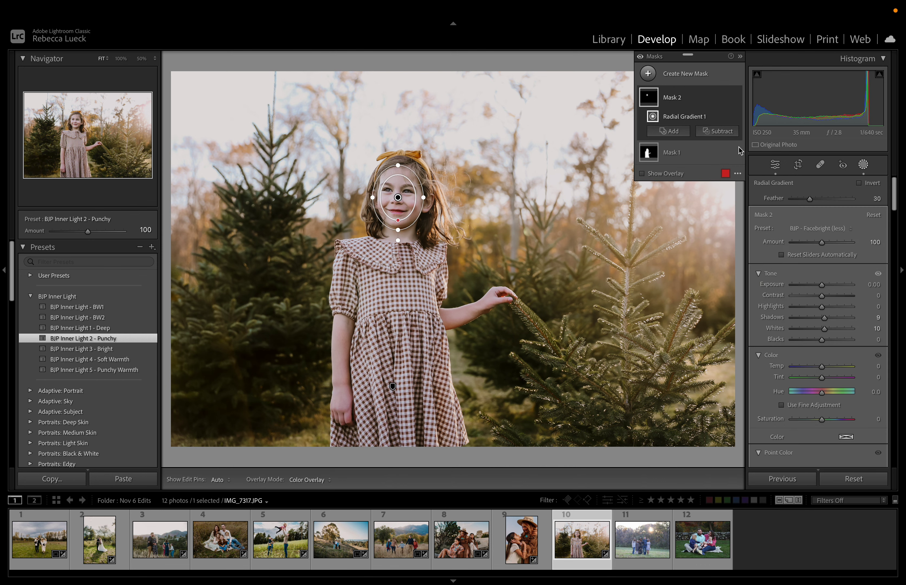
Add a large radial gradient mask over the sun glow in the photo's upper right, using the BJP - More Sunshine preset.
{"action": "left_click", "coordinate": [708, 137]}
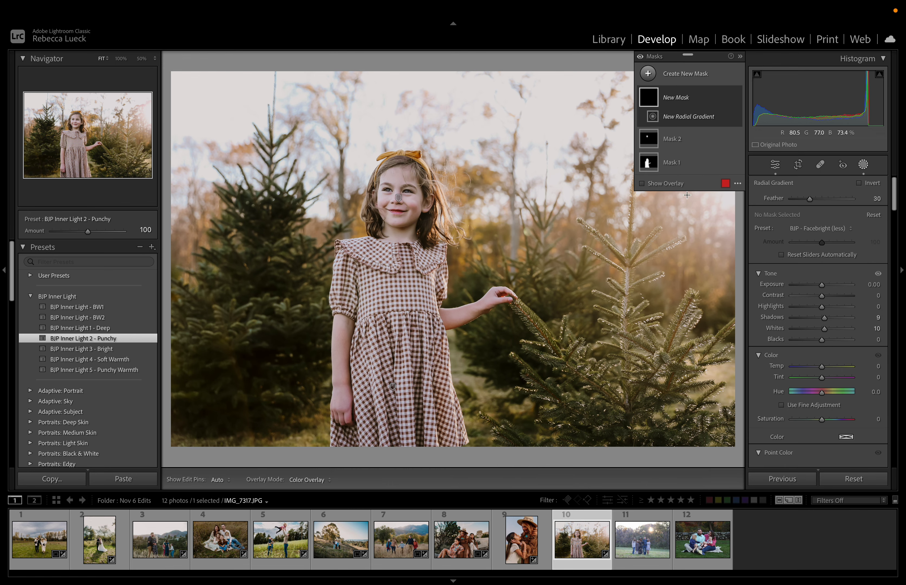
{"action": "left_click_drag", "start_coordinate": [693, 200], "coordinate": [725, 199]}
{"action": "left_click", "coordinate": [830, 229]}
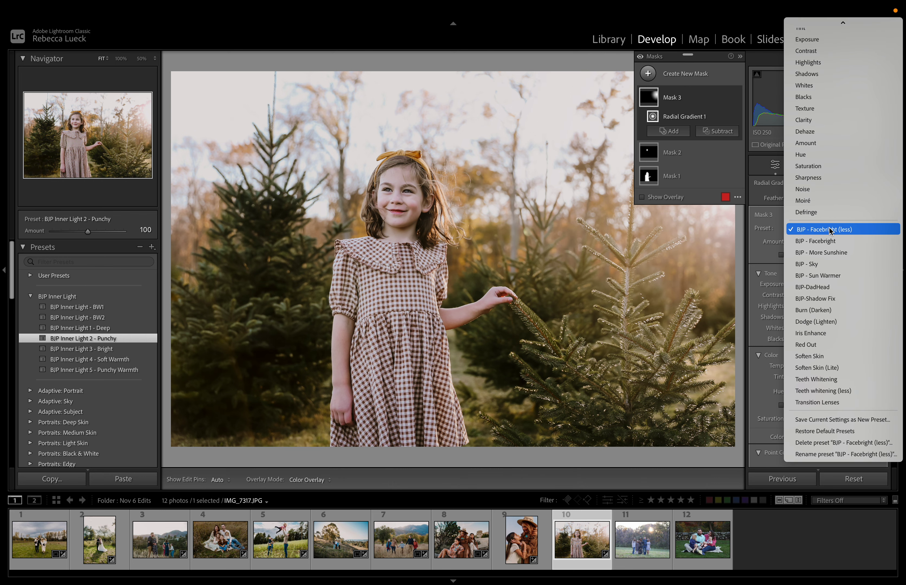
{"action": "left_click", "coordinate": [829, 253]}
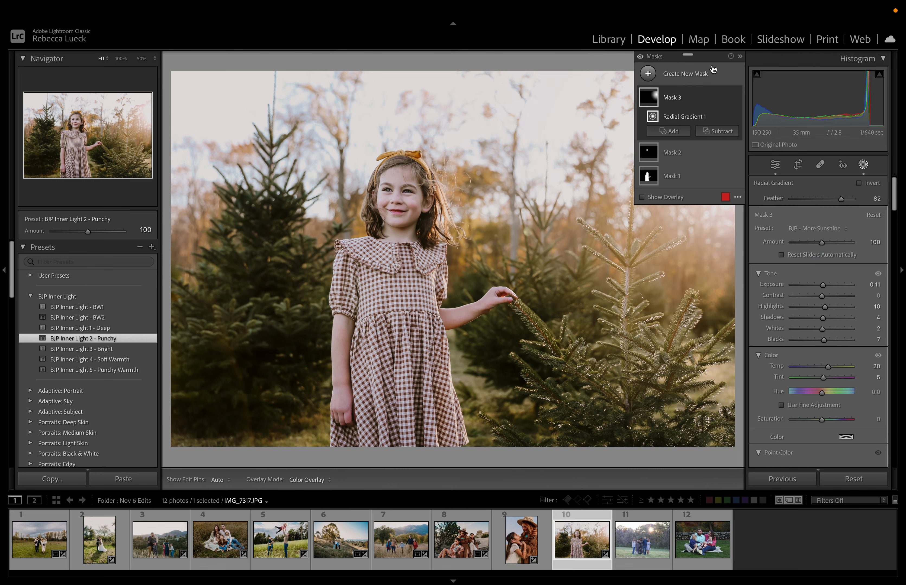
Uncover the sun glow and compare the photo with the sunshine mask hidden and shown, then leave masking.
{"action": "left_click_drag", "start_coordinate": [702, 56], "coordinate": [229, 54]}
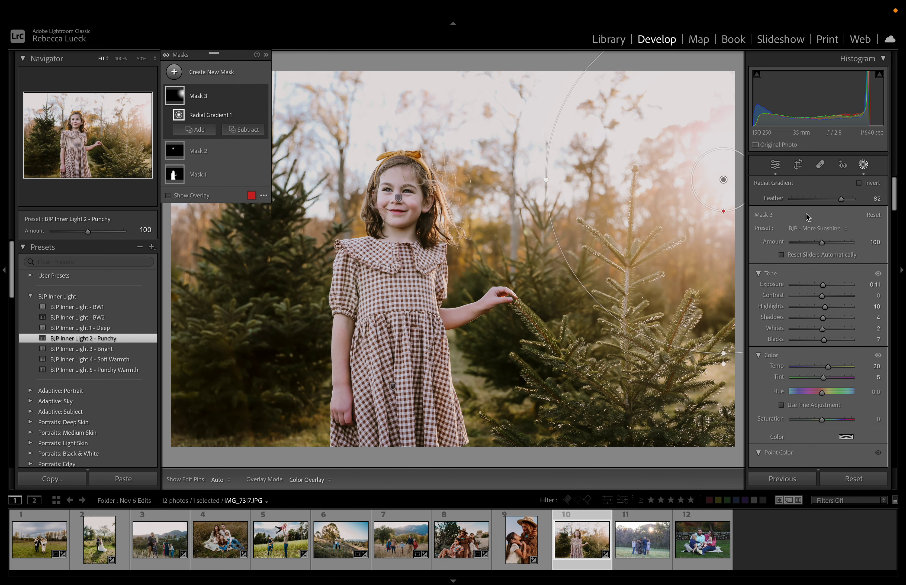
{"action": "left_click", "coordinate": [262, 96]}
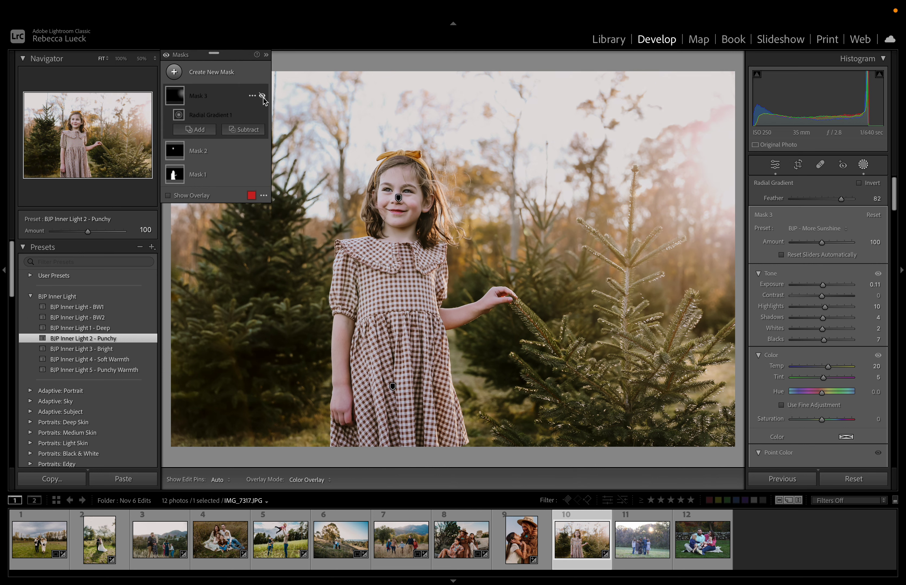
{"action": "left_click", "coordinate": [262, 96]}
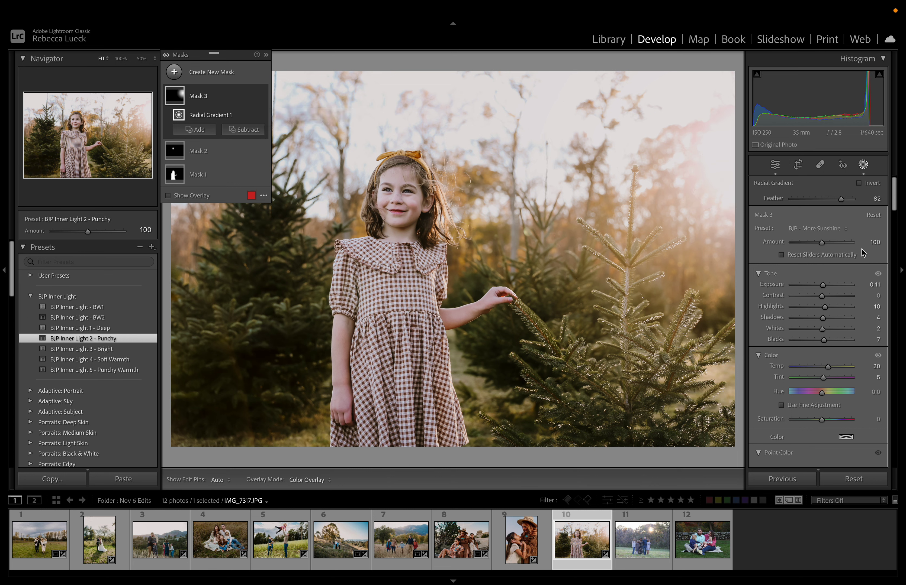
{"action": "left_click", "coordinate": [863, 166]}
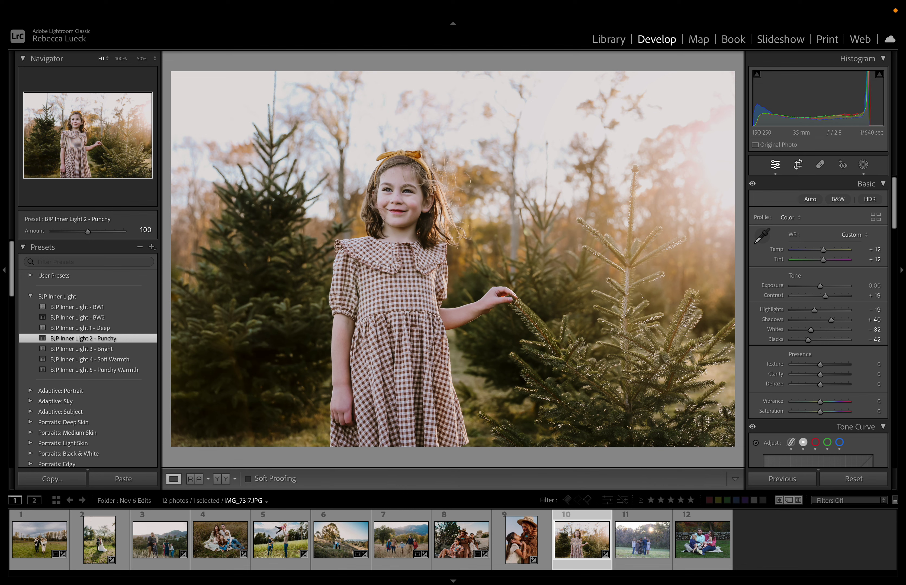
Try a tighter crop of the girl's photo, reposition it, and extend the crop back to the full frame.
{"action": "left_click", "coordinate": [798, 165]}
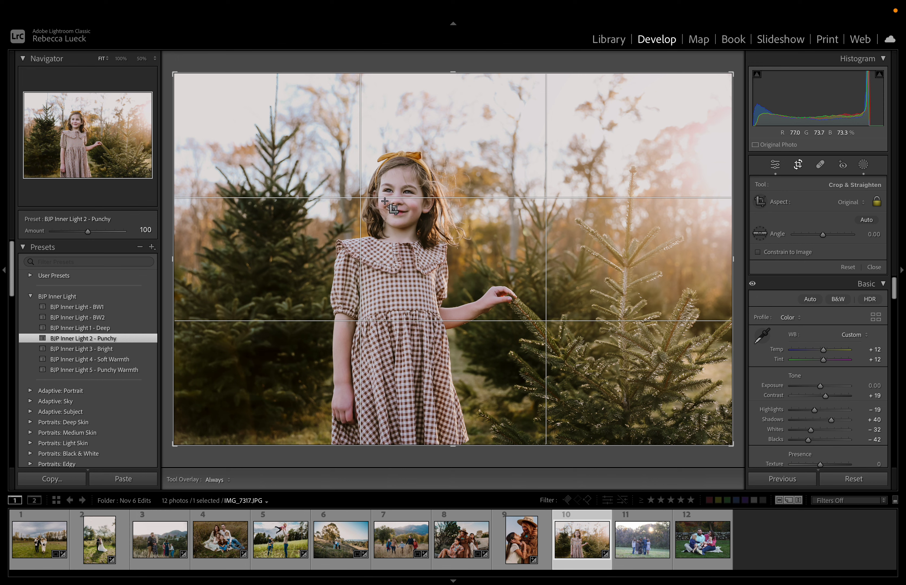
{"action": "left_click_drag", "start_coordinate": [189, 88], "coordinate": [205, 99]}
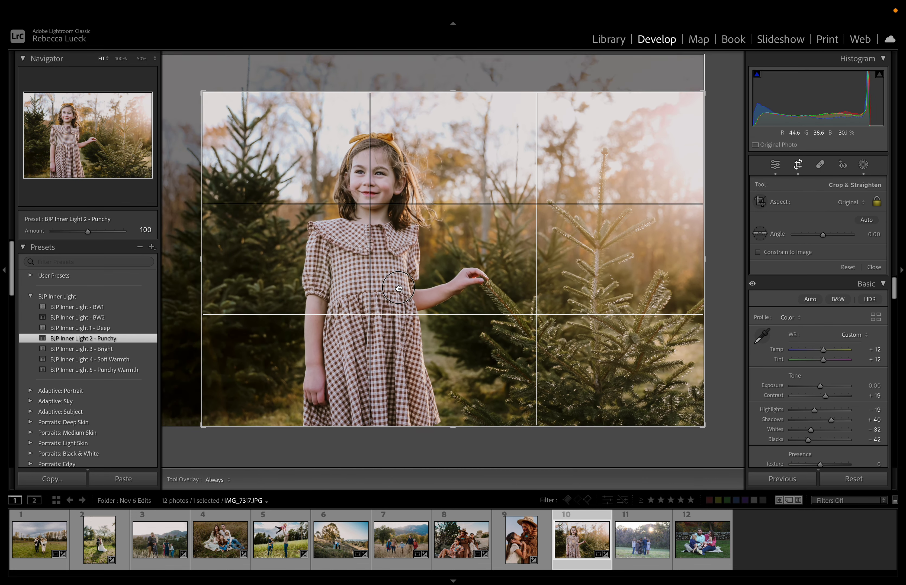
{"action": "left_click_drag", "start_coordinate": [398, 288], "coordinate": [399, 297]}
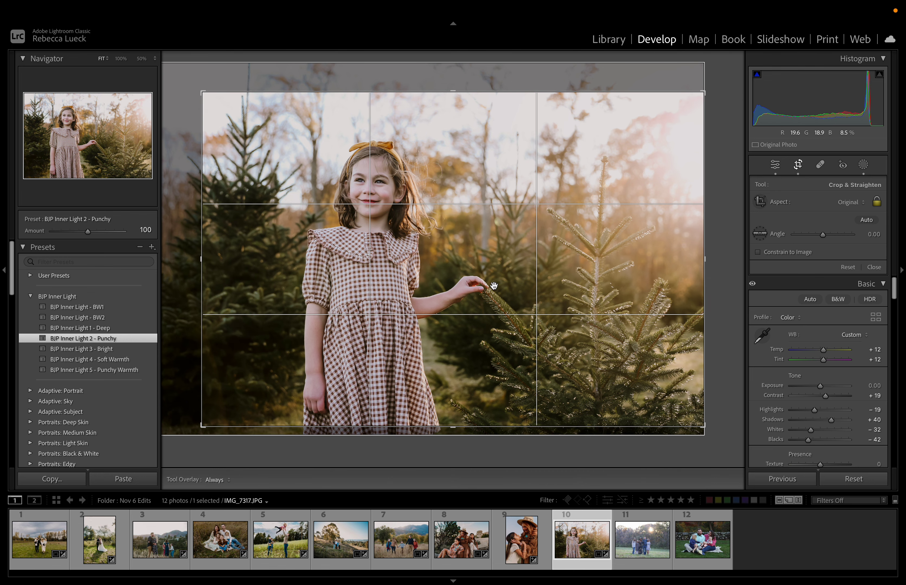
{"action": "key", "text": "Return"}
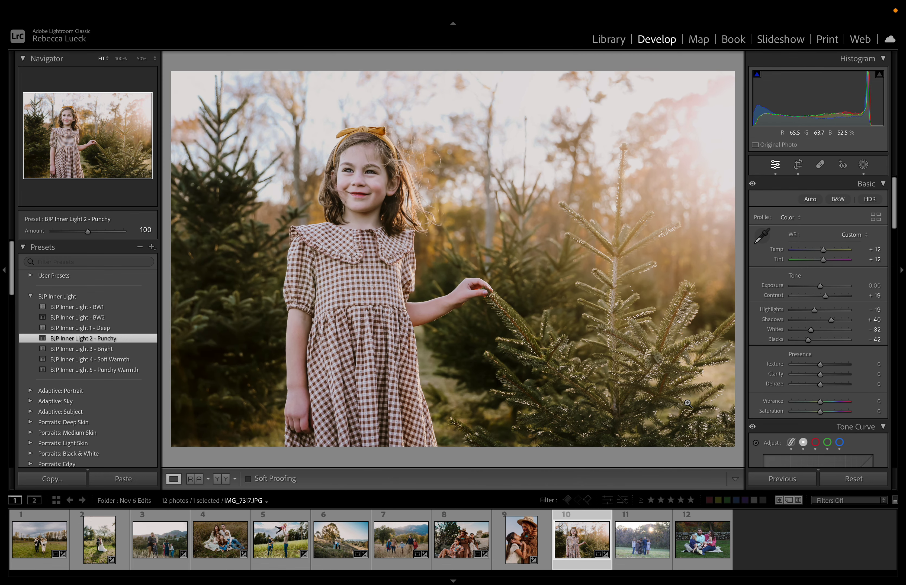
{"action": "left_click", "coordinate": [798, 165]}
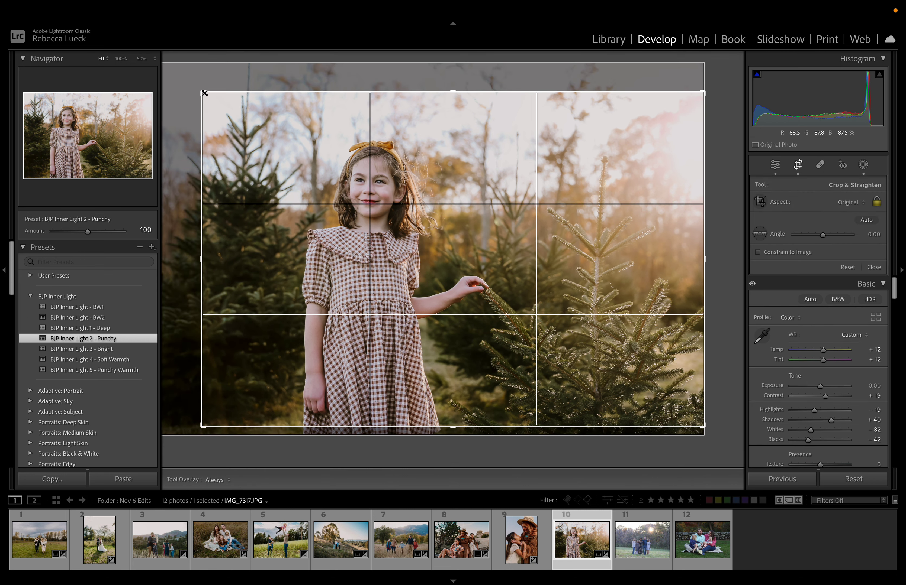
{"action": "left_click_drag", "start_coordinate": [202, 93], "coordinate": [174, 63]}
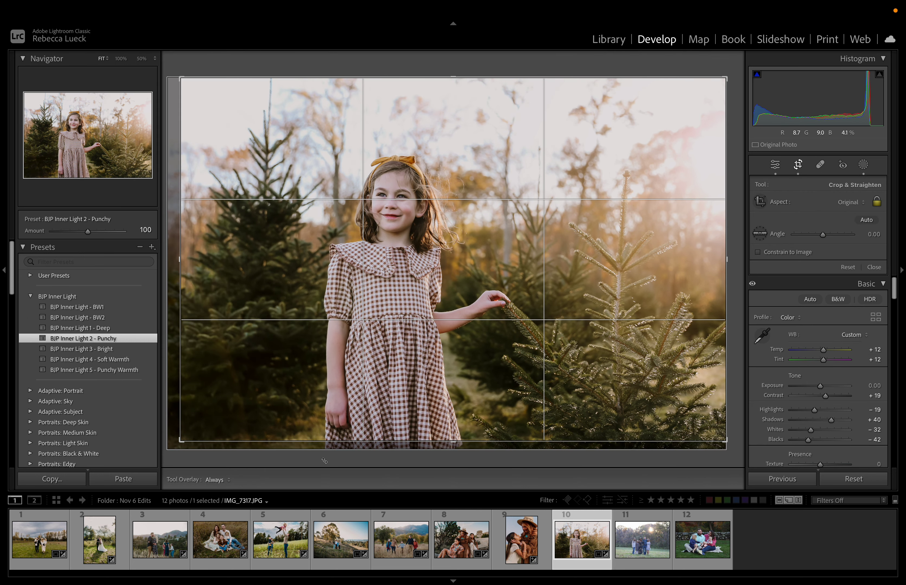
{"action": "left_click_drag", "start_coordinate": [176, 446], "coordinate": [168, 449]}
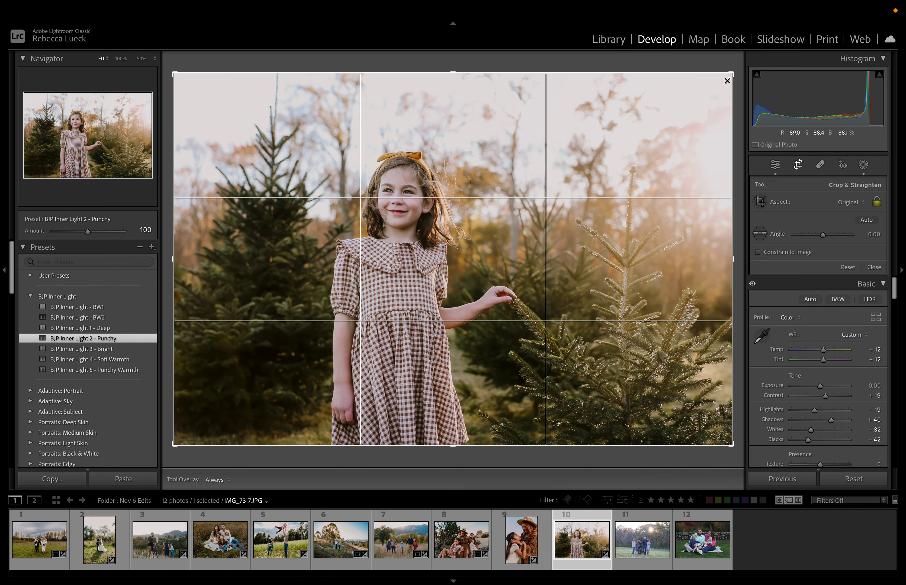
Try a closer crop that cuts into the sun glow, restore the full frame and leave cropping.
{"action": "left_click_drag", "start_coordinate": [733, 72], "coordinate": [695, 79]}
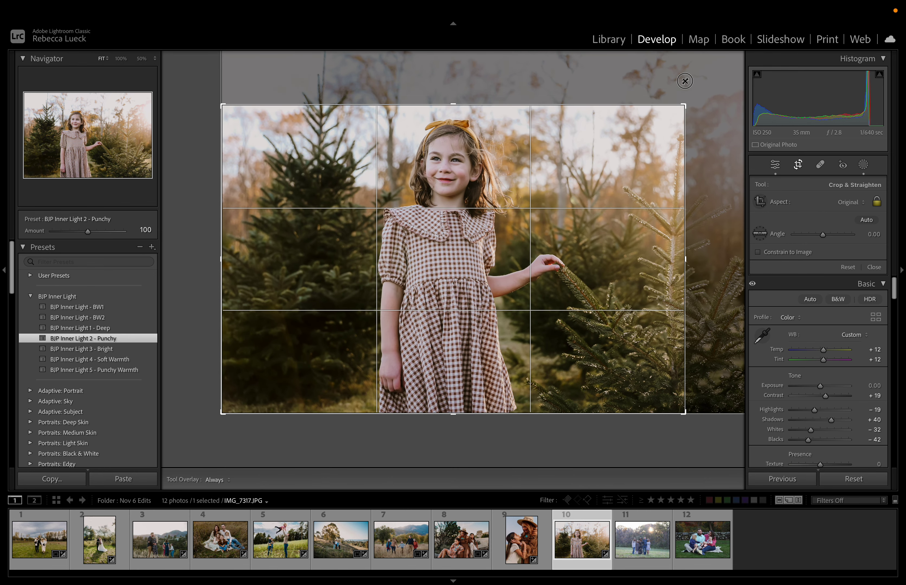
{"action": "left_click_drag", "start_coordinate": [601, 207], "coordinate": [632, 201]}
{"action": "left_click_drag", "start_coordinate": [679, 109], "coordinate": [740, 63]}
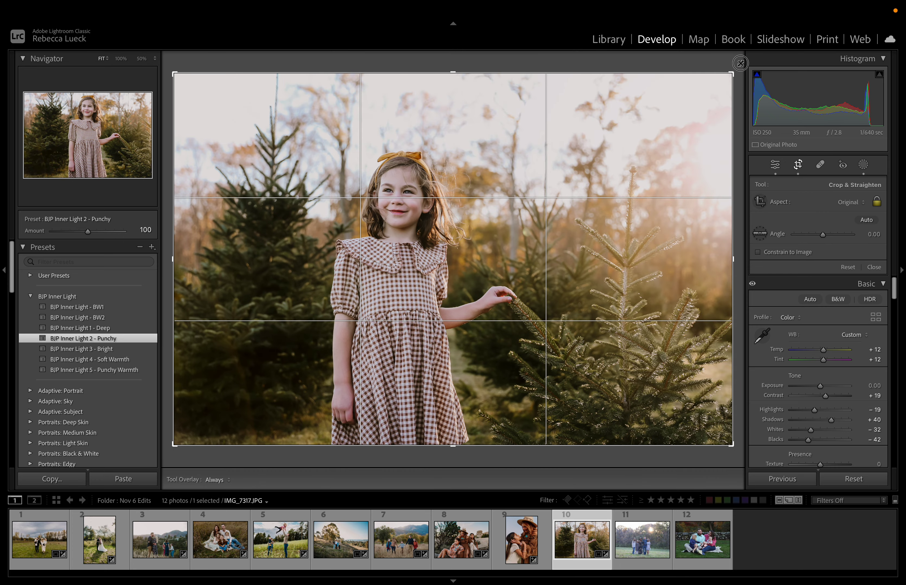
{"action": "left_click", "coordinate": [798, 166]}
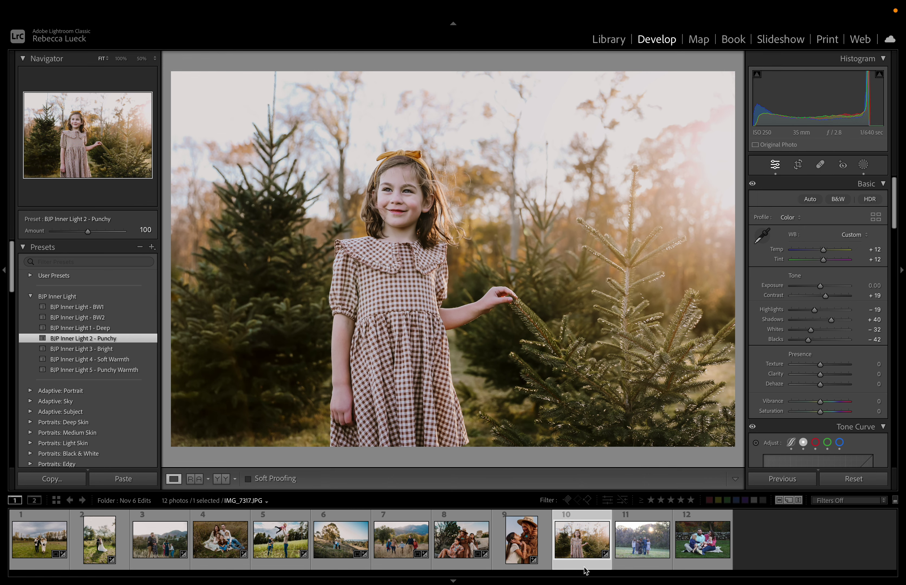
Apply BJP Inner Light 2 - Punchy to the family photo IMG_6587.CR3 and set Temp to 5,513 and Tint to +25.
{"action": "left_click", "coordinate": [623, 535]}
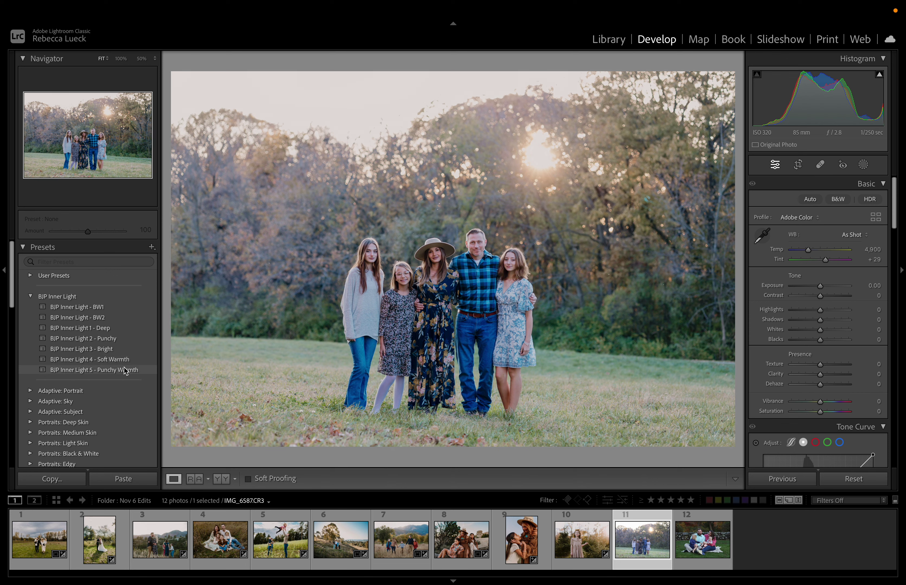
{"action": "left_click", "coordinate": [121, 339]}
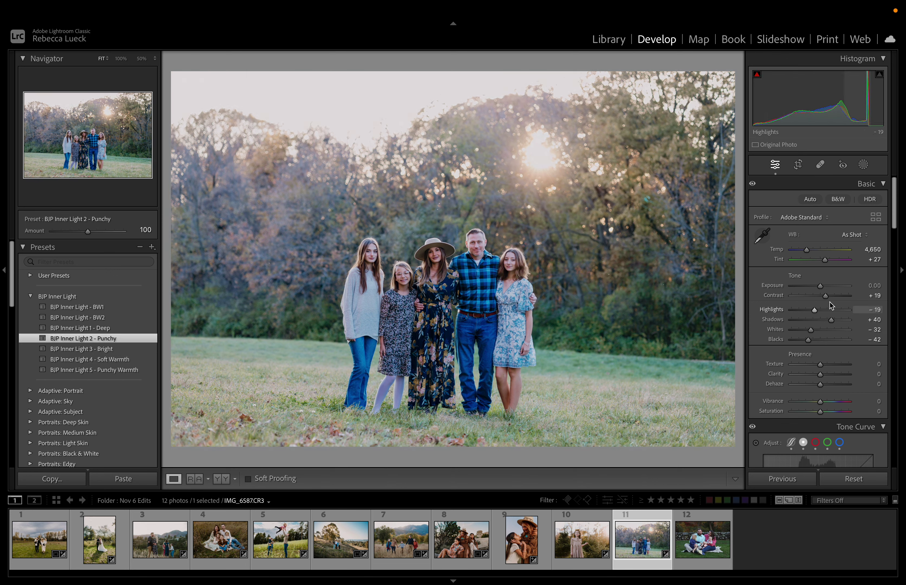
{"action": "left_click_drag", "start_coordinate": [824, 259], "coordinate": [813, 252]}
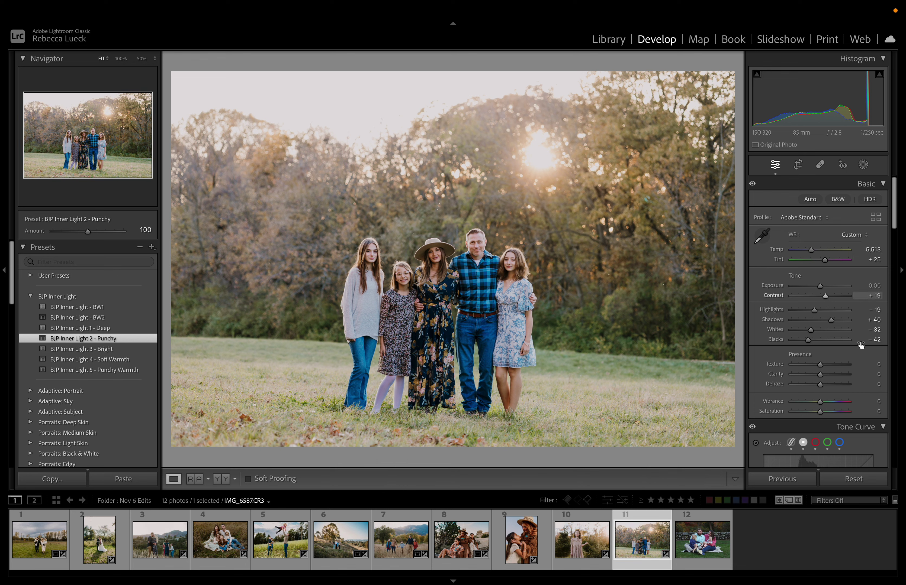
Add a subject mask for the whole family using the BJP - Facebright (less) preset.
{"action": "left_click", "coordinate": [863, 165]}
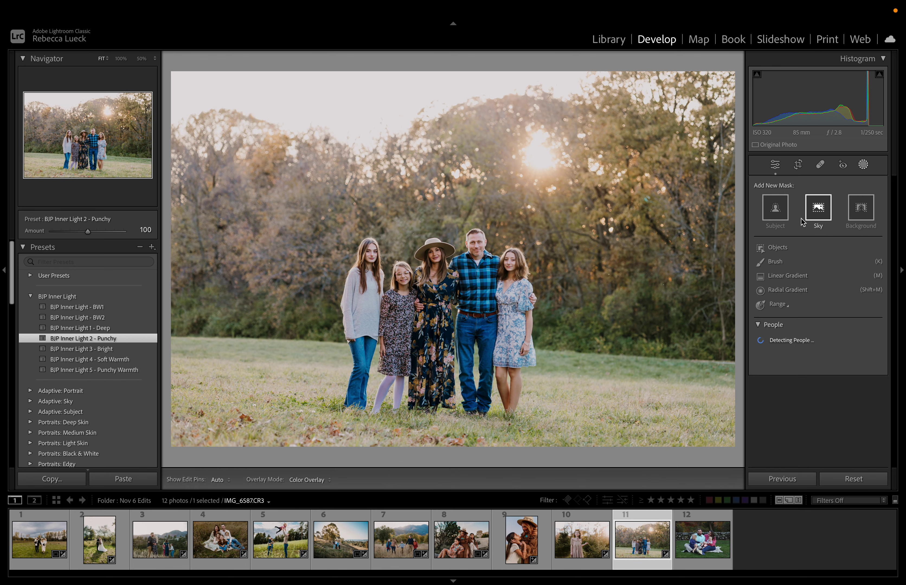
{"action": "left_click", "coordinate": [775, 207]}
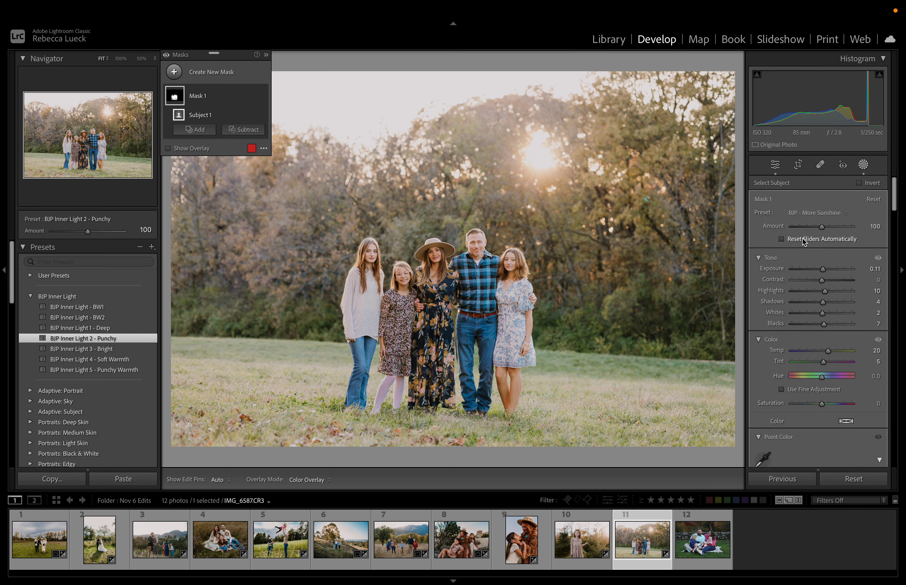
{"action": "left_click", "coordinate": [816, 213]}
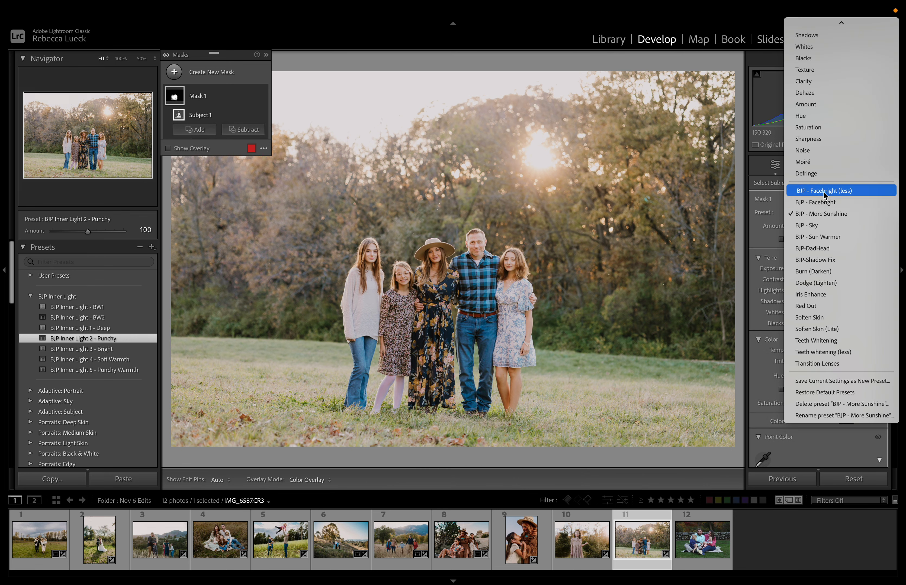
{"action": "left_click", "coordinate": [902, 339]}
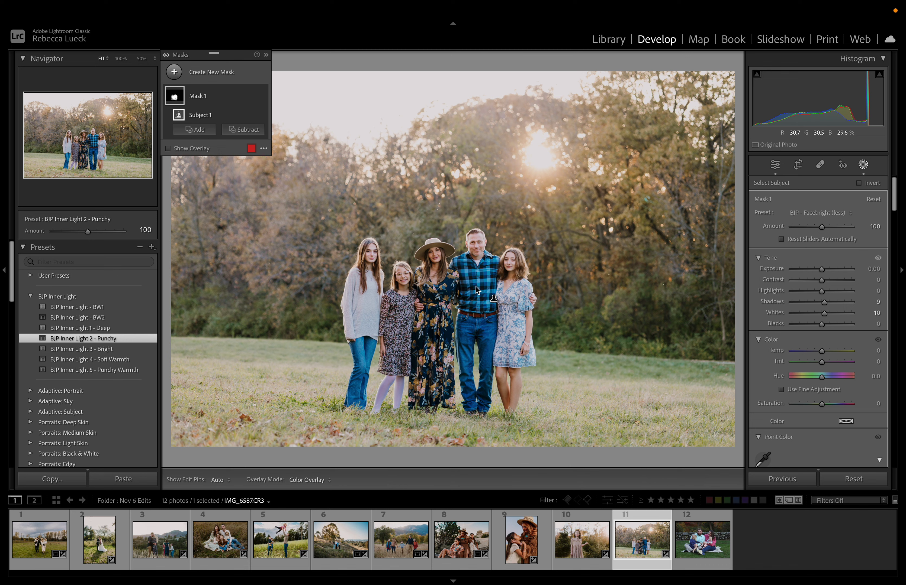
Add a small radial gradient mask with a feather of 29 over the face of the woman in the hat, and leave masking.
{"action": "key", "text": "shift+m"}
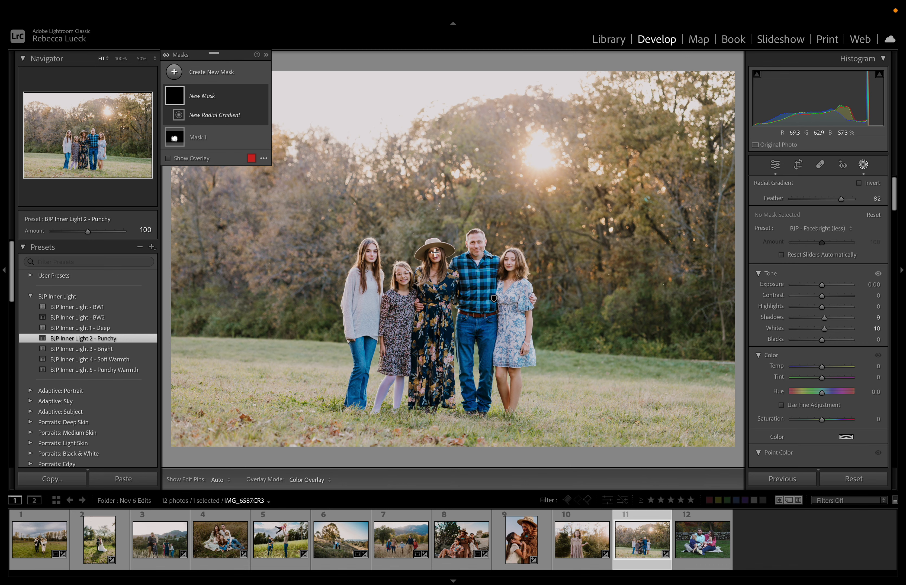
{"action": "mouse_move", "coordinate": [435, 252]}
{"action": "left_mouse_down"}
{"action": "mouse_move", "coordinate": [446, 272]}
{"action": "mouse_move", "coordinate": [440, 261]}
{"action": "mouse_move", "coordinate": [437, 275]}
{"action": "mouse_move", "coordinate": [444, 249]}
{"action": "mouse_move", "coordinate": [435, 254]}
{"action": "left_mouse_up"}
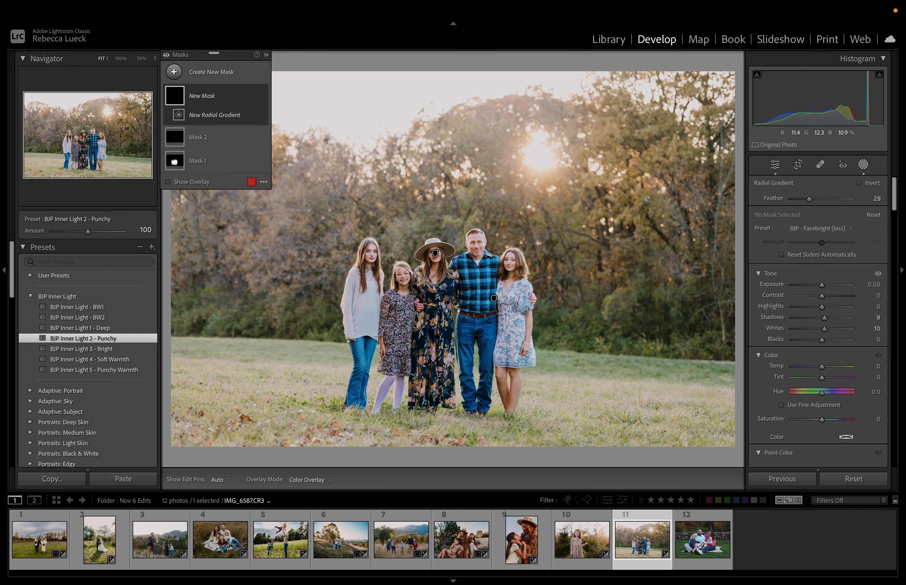
{"action": "left_click", "coordinate": [862, 165]}
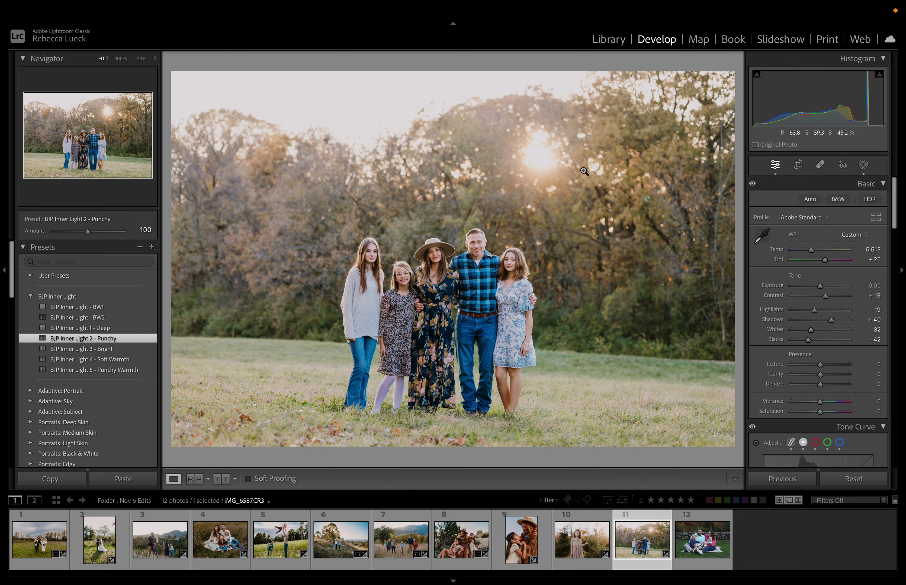
Add a large radial gradient mask centred on the sun, with a feather of 76 and the BJP - More Sunshine preset.
{"action": "key", "text": "shift+m"}
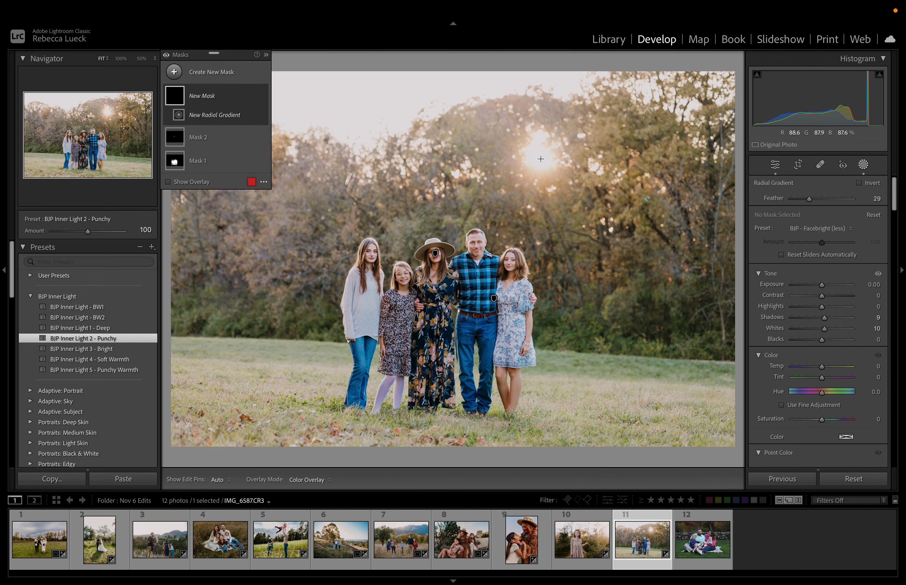
{"action": "left_click_drag", "start_coordinate": [540, 158], "coordinate": [652, 265]}
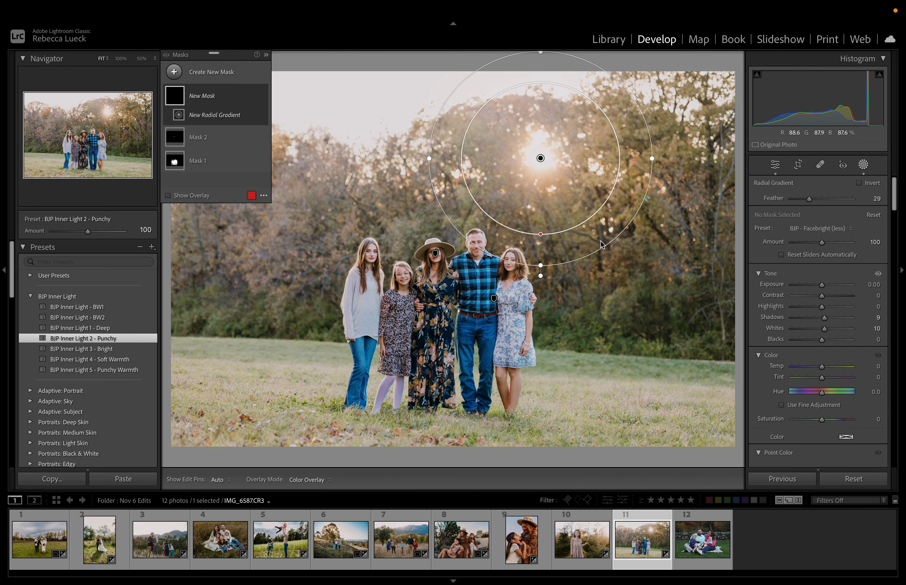
{"action": "left_click_drag", "start_coordinate": [541, 235], "coordinate": [536, 185]}
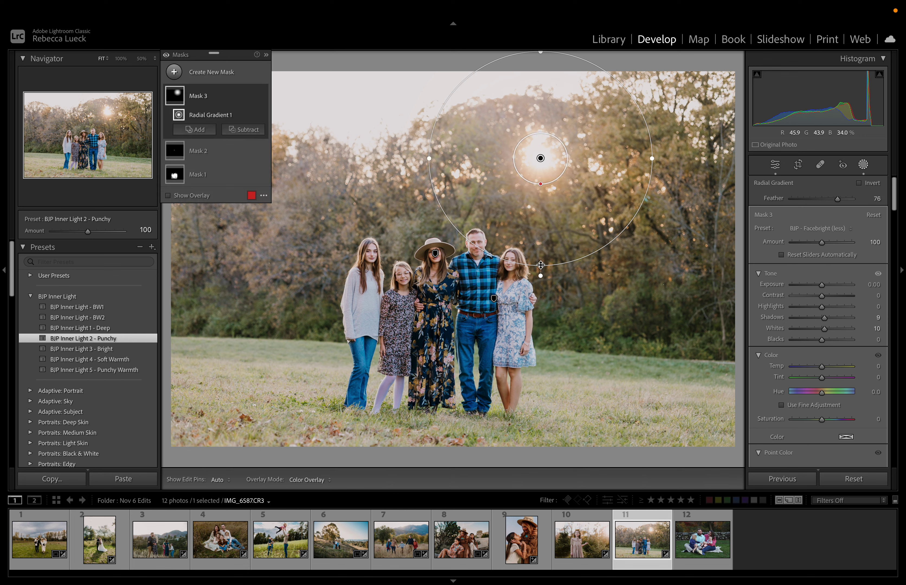
{"action": "left_click_drag", "start_coordinate": [540, 265], "coordinate": [541, 251]}
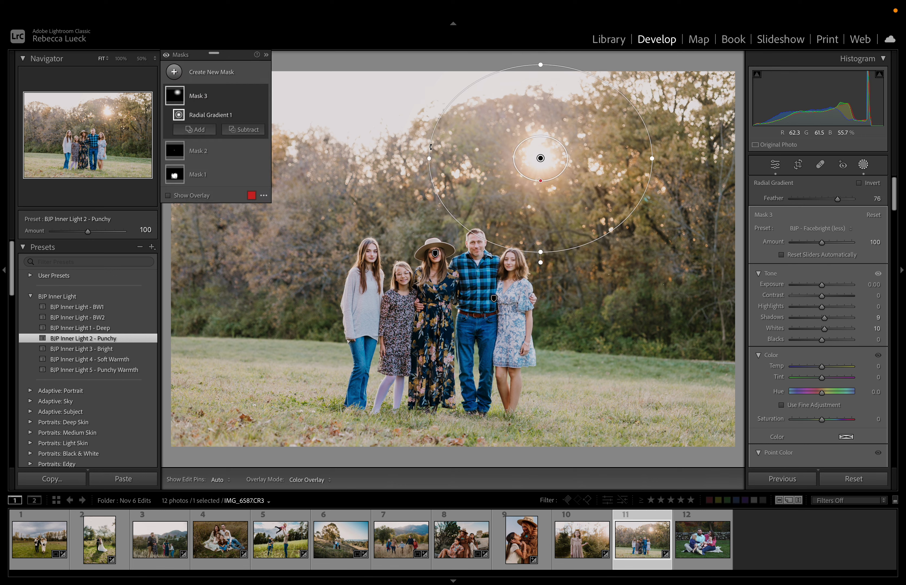
{"action": "left_click", "coordinate": [836, 230]}
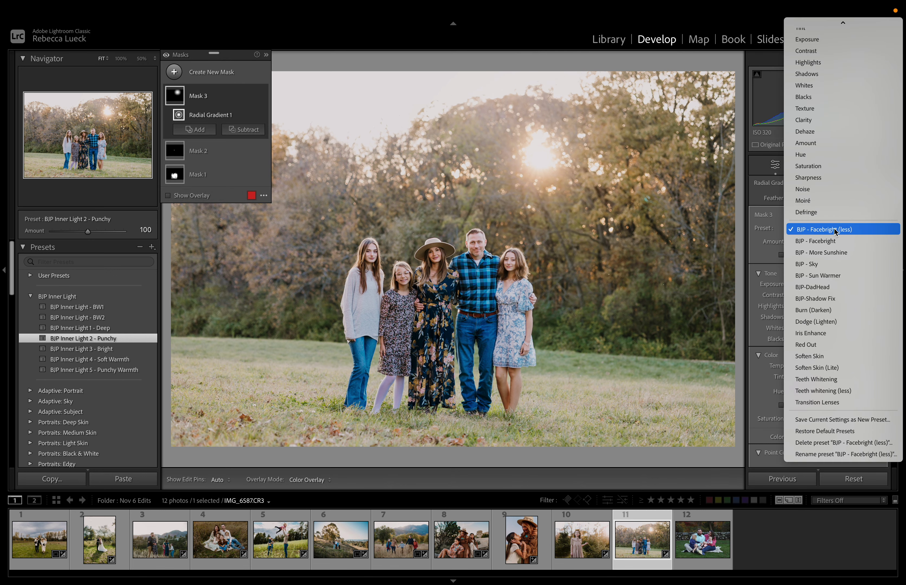
{"action": "left_click", "coordinate": [833, 253]}
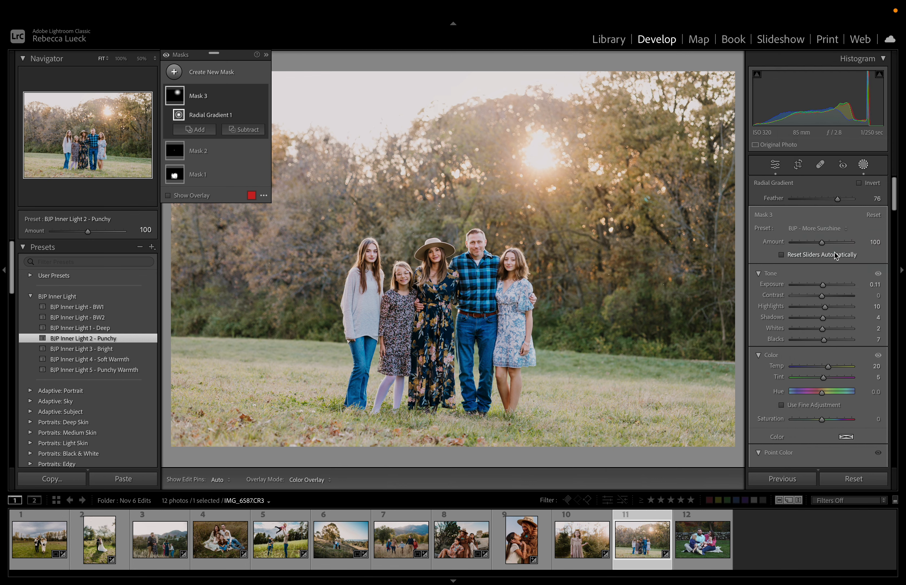
Try the BJP - Sun Warmer preset on the sun mask and switch back to BJP - More Sunshine.
{"action": "left_click", "coordinate": [826, 229]}
{"action": "left_click", "coordinate": [829, 256]}
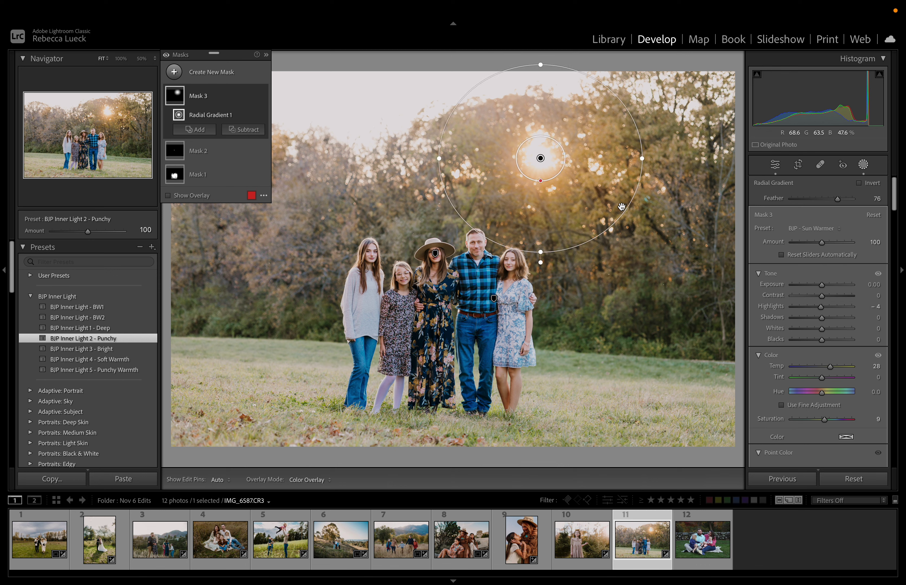
{"action": "left_click", "coordinate": [829, 228]}
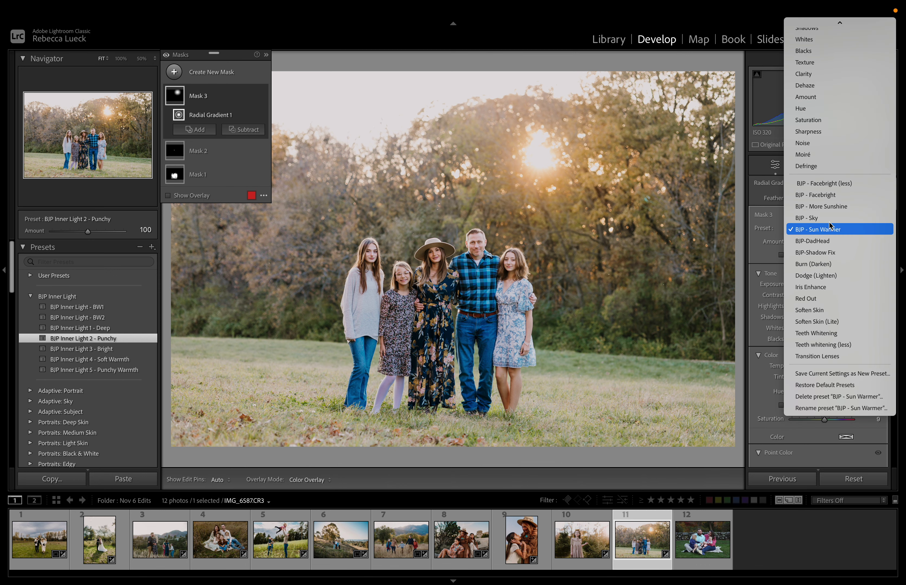
{"action": "left_click", "coordinate": [824, 206]}
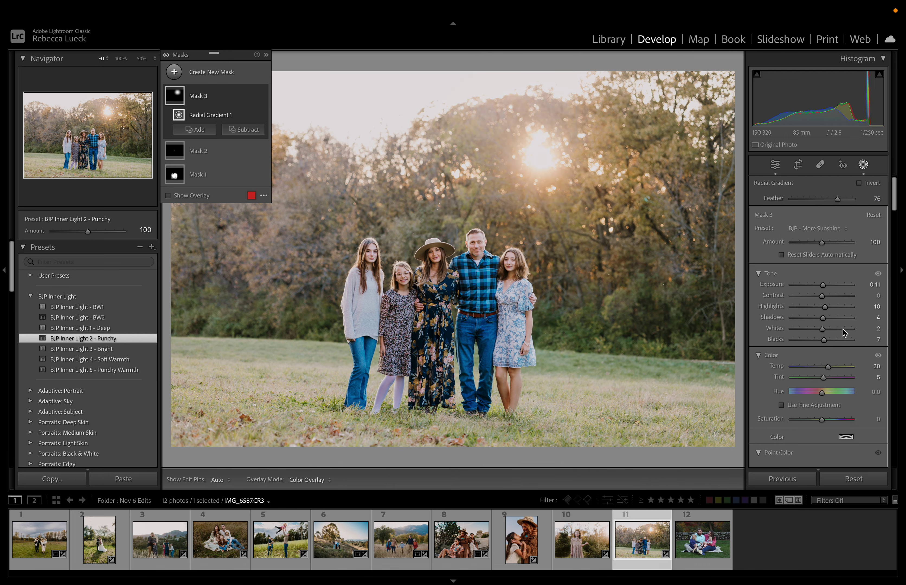
Raise the sun mask's Temp slightly, leave masking, and lower the photo's overall Exposure to -0.20.
{"action": "left_click_drag", "start_coordinate": [828, 368], "coordinate": [831, 370]}
{"action": "left_click", "coordinate": [864, 165]}
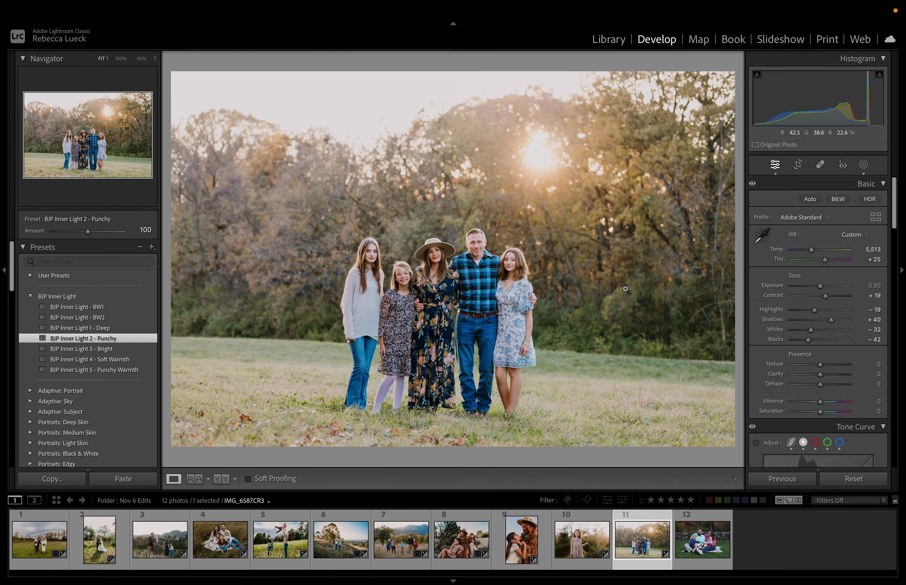
{"action": "key", "text": "minus"}
{"action": "key", "text": "minus"}
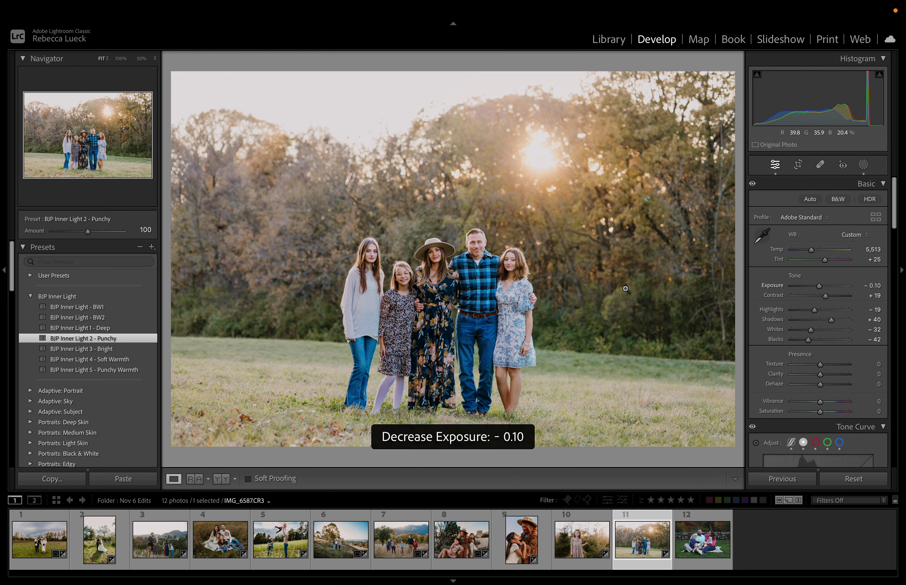
Brighten the family's subject mask by setting Shadows to 22, Whites to 20 and Exposure to 0.11.
{"action": "left_click", "coordinate": [863, 165]}
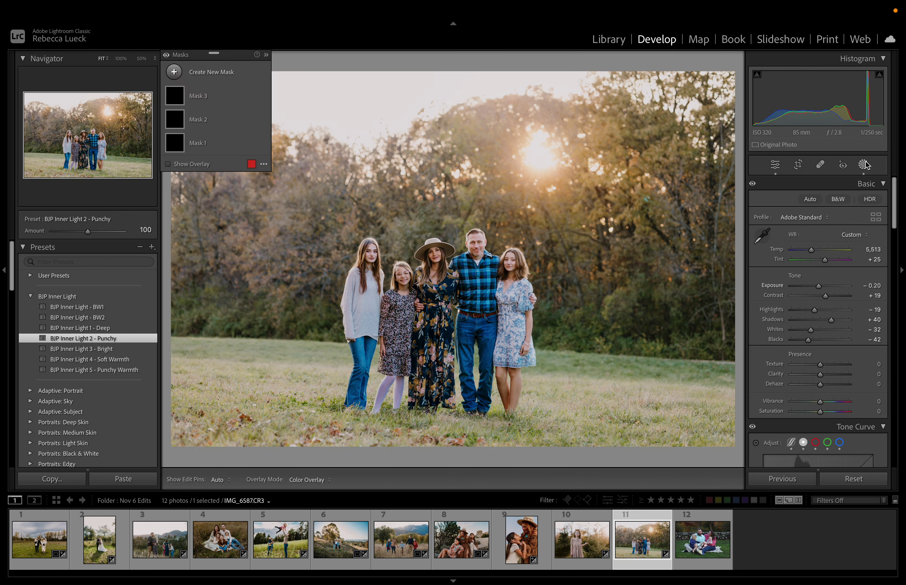
{"action": "left_click", "coordinate": [182, 153]}
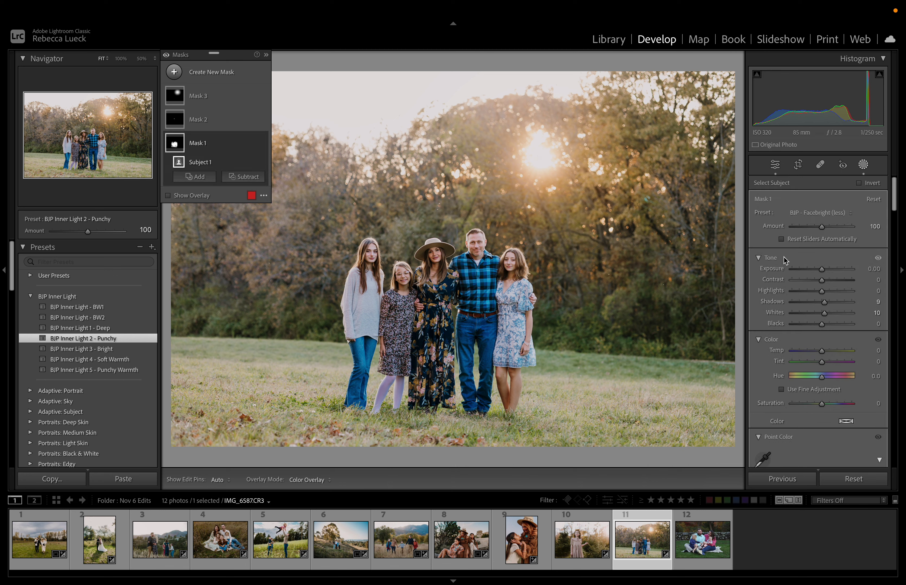
{"action": "left_click_drag", "start_coordinate": [826, 305], "coordinate": [828, 313]}
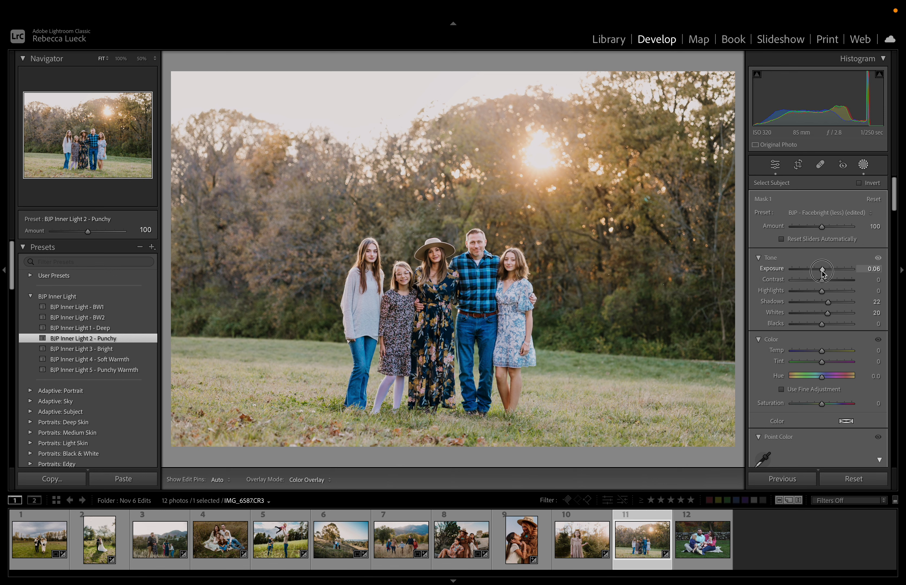
{"action": "left_click_drag", "start_coordinate": [822, 272], "coordinate": [822, 271]}
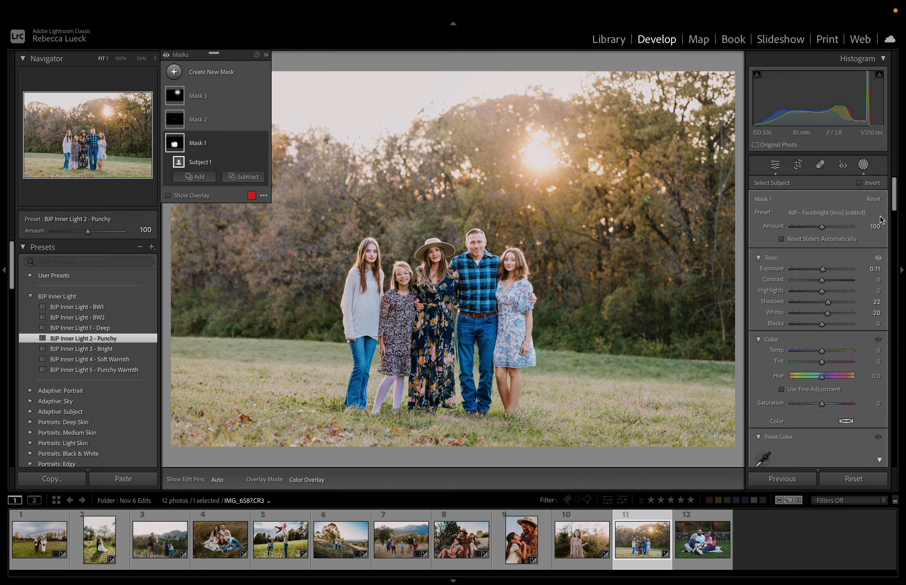
Set the Vignetting amount of the lens profile correction to 0.
{"action": "left_click_drag", "start_coordinate": [893, 194], "coordinate": [897, 416]}
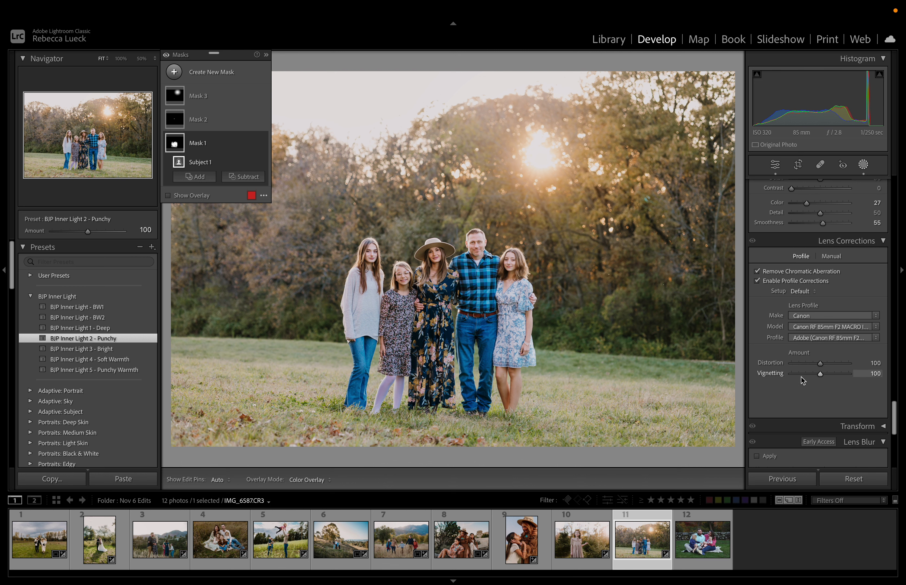
{"action": "left_click_drag", "start_coordinate": [820, 374], "coordinate": [783, 376]}
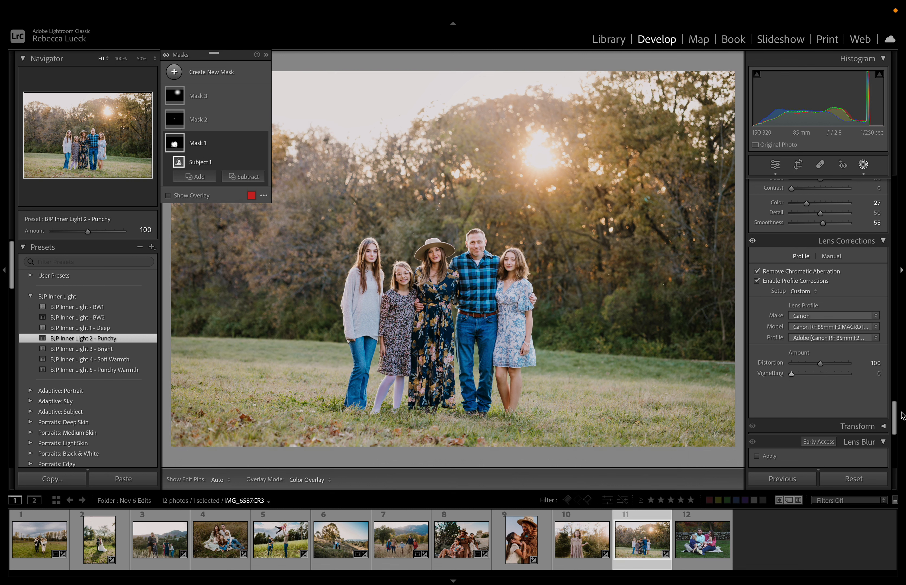
{"action": "left_click_drag", "start_coordinate": [900, 417], "coordinate": [904, 160]}
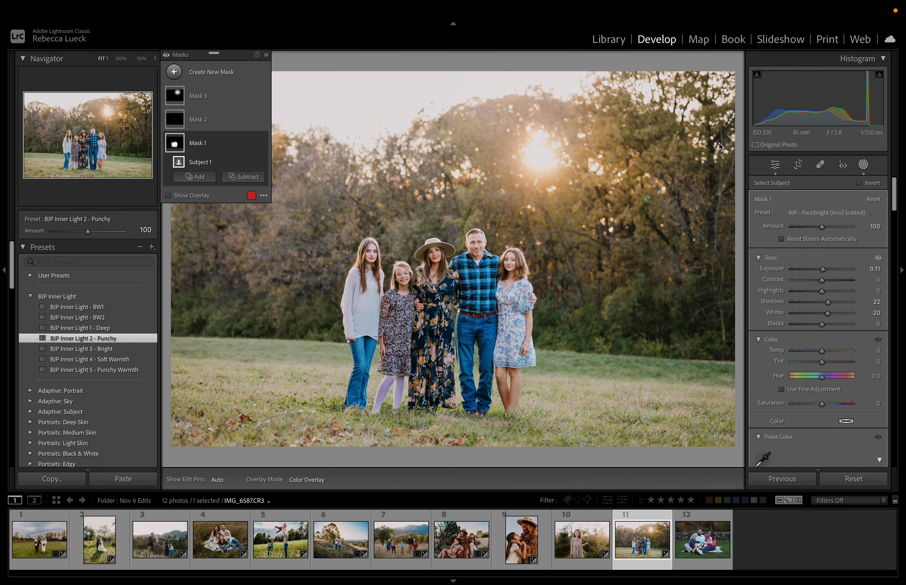
Add a linear gradient mask fading down from the treetops to the grass with the Burn (Darken) preset, and subtract the subject from it.
{"action": "left_click_drag", "start_coordinate": [214, 53], "coordinate": [696, 56]}
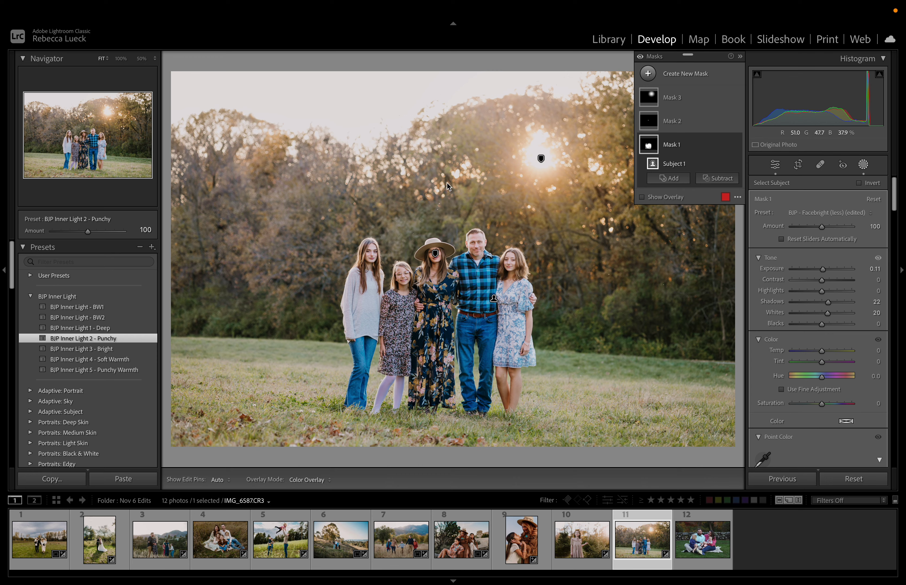
{"action": "key", "text": "m"}
{"action": "left_click_drag", "start_coordinate": [452, 166], "coordinate": [444, 371]}
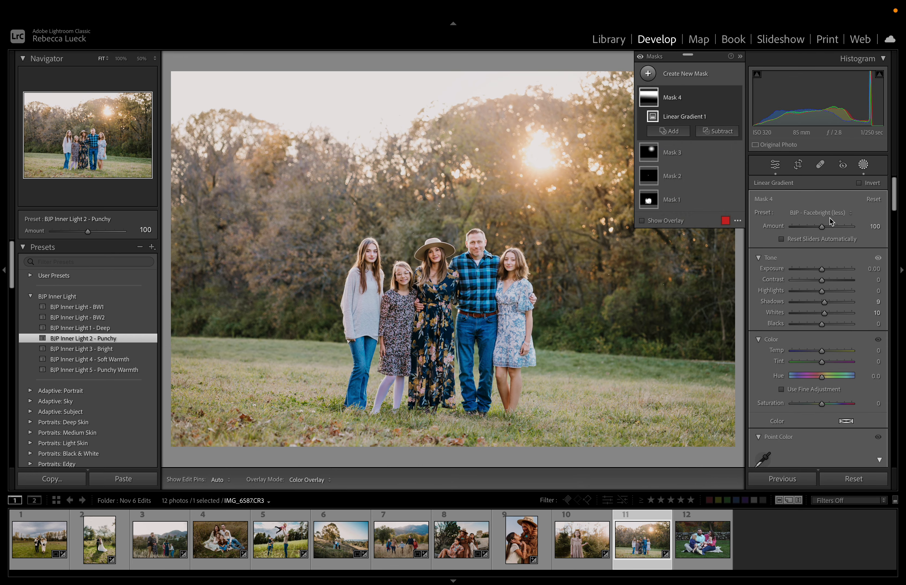
{"action": "left_click", "coordinate": [820, 213]}
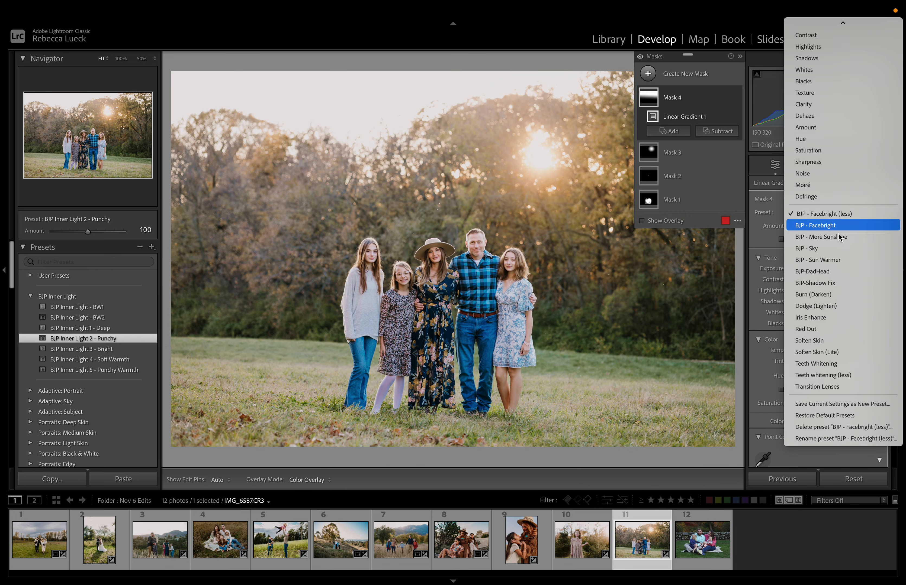
{"action": "left_click", "coordinate": [839, 295]}
{"action": "left_click", "coordinate": [717, 132]}
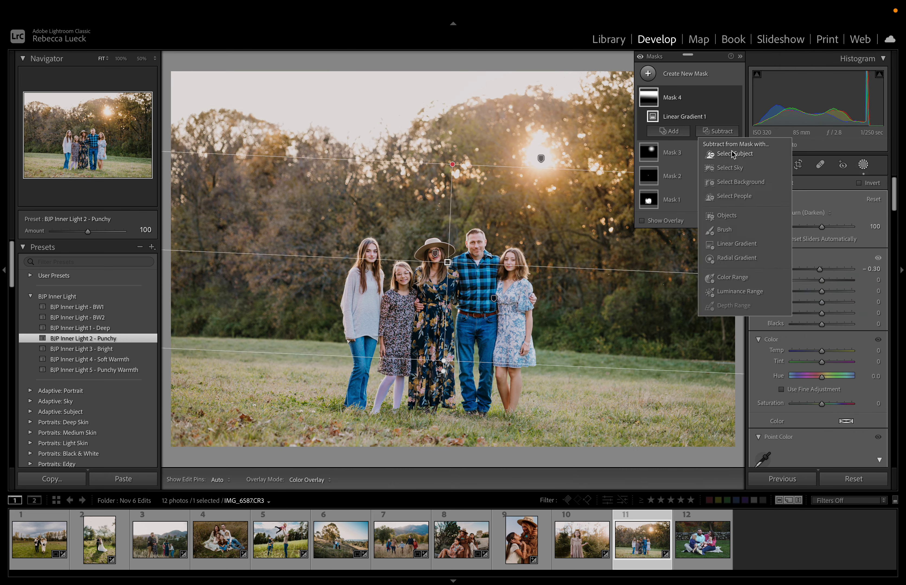
{"action": "left_click", "coordinate": [725, 154]}
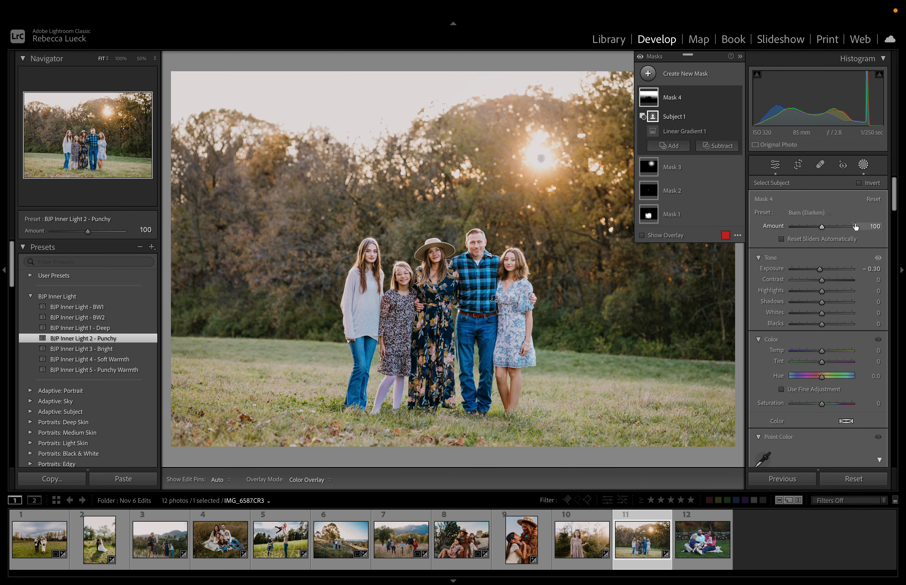
Set the upper gradient mask's Exposure to -0.14 and Shadows to -12, compare its effect, and leave masking.
{"action": "left_click_drag", "start_coordinate": [820, 269], "coordinate": [819, 304]}
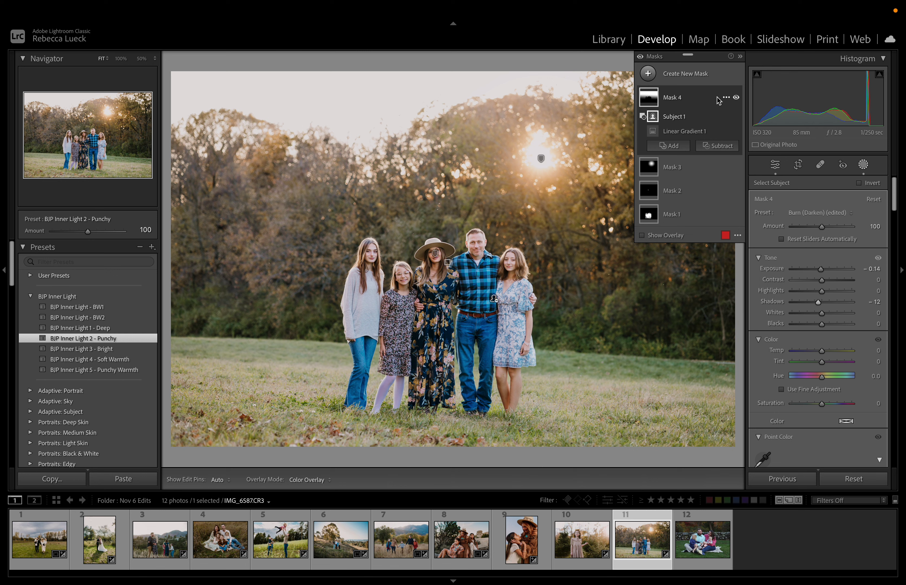
{"action": "left_click", "coordinate": [736, 97]}
{"action": "left_click", "coordinate": [736, 97]}
{"action": "left_click", "coordinate": [863, 164]}
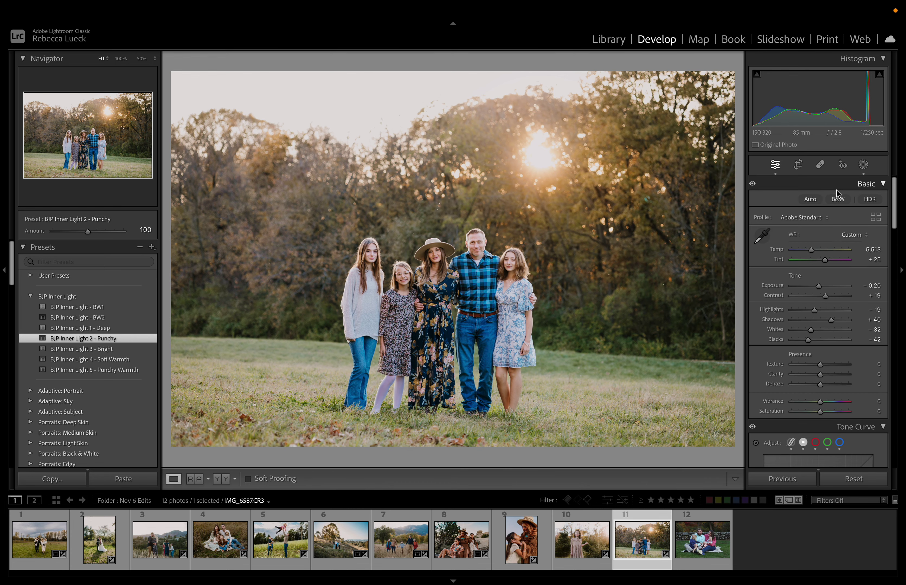
Add a linear gradient mask rising from the foreground grass with the Burn (Darken) preset and extend its fade up to the family's knees.
{"action": "key", "text": "m"}
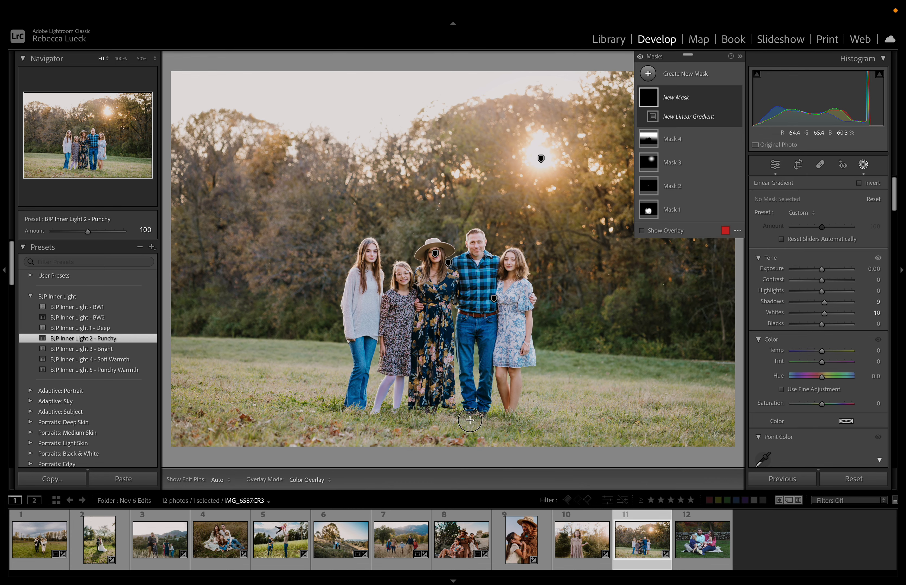
{"action": "left_click_drag", "start_coordinate": [468, 434], "coordinate": [465, 381]}
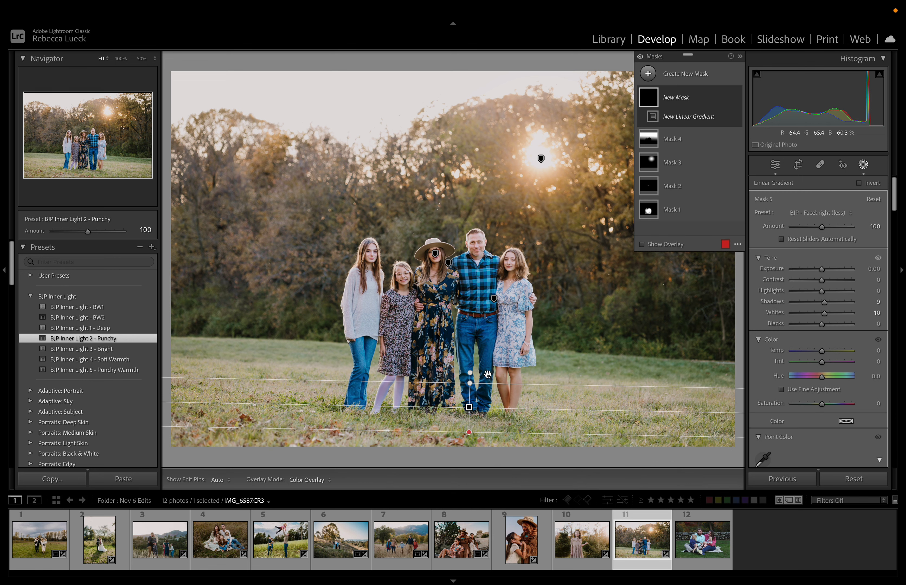
{"action": "left_click", "coordinate": [821, 214]}
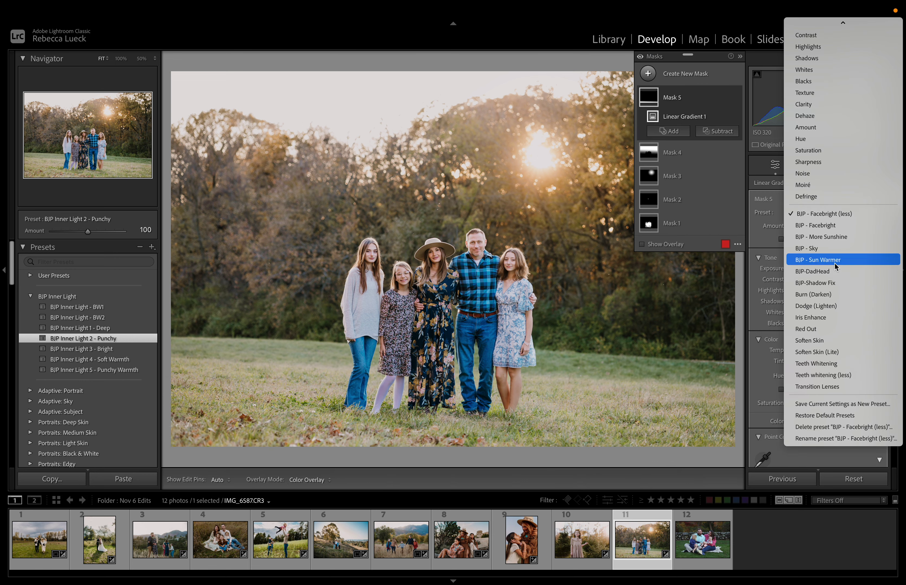
{"action": "left_click", "coordinate": [833, 295]}
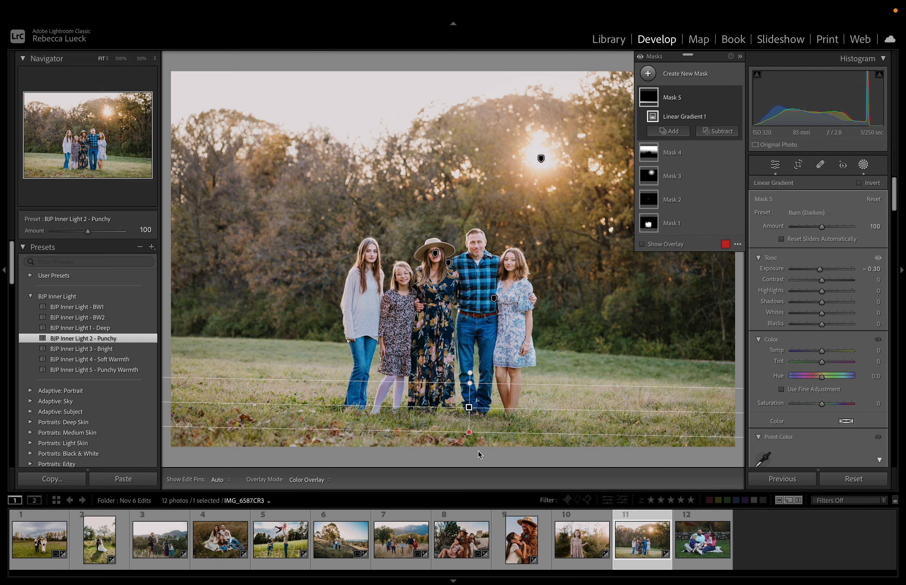
{"action": "left_click_drag", "start_coordinate": [470, 384], "coordinate": [470, 353]}
{"action": "left_click_drag", "start_coordinate": [578, 396], "coordinate": [597, 398]}
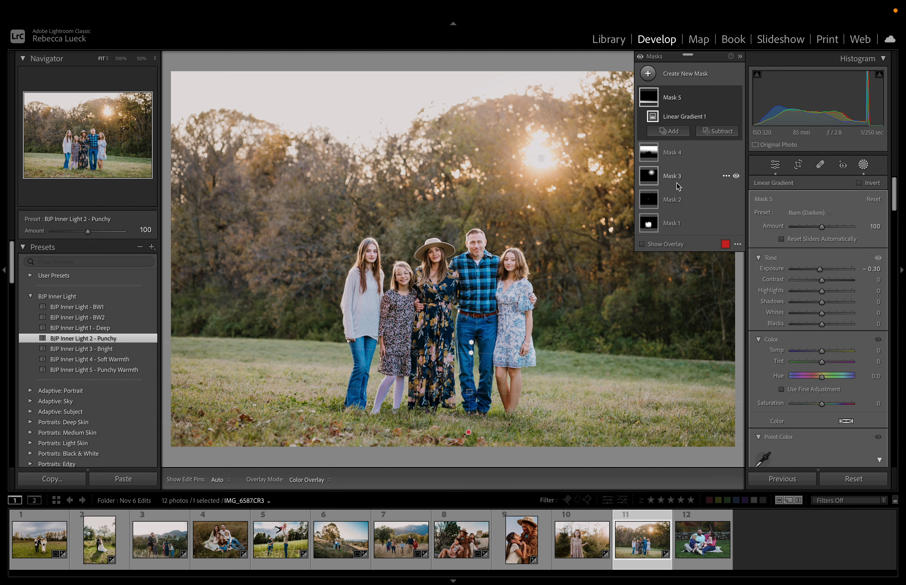
Compare the photo with and without the foreground gradient mask, and leave masking.
{"action": "left_click", "coordinate": [736, 98]}
{"action": "left_click", "coordinate": [737, 98]}
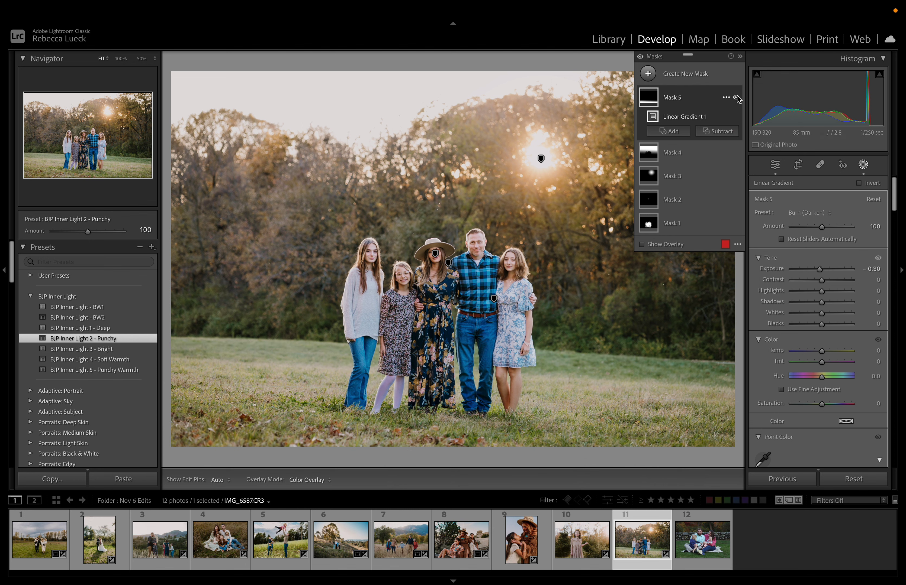
{"action": "left_click", "coordinate": [736, 98]}
{"action": "left_click", "coordinate": [736, 98]}
{"action": "left_click", "coordinate": [736, 97]}
{"action": "left_click", "coordinate": [737, 98]}
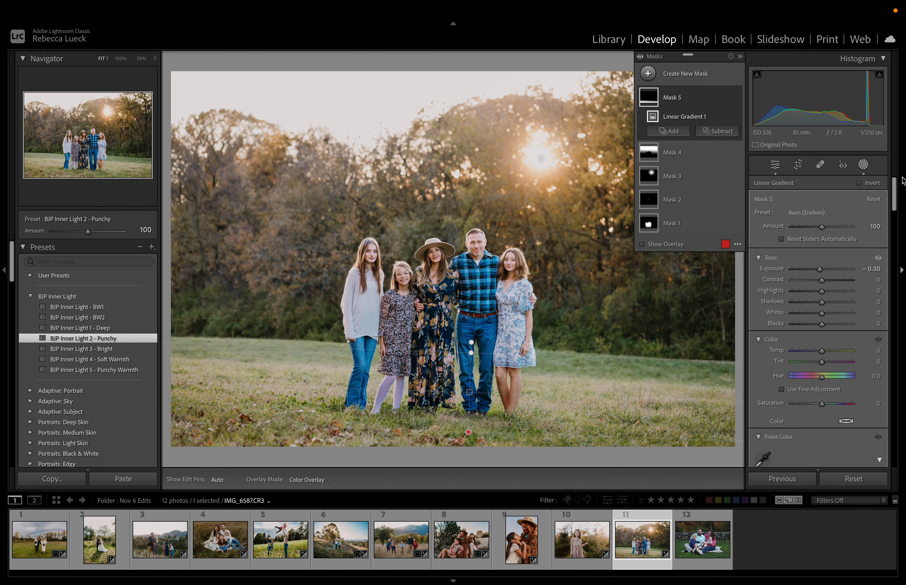
{"action": "left_click", "coordinate": [863, 164]}
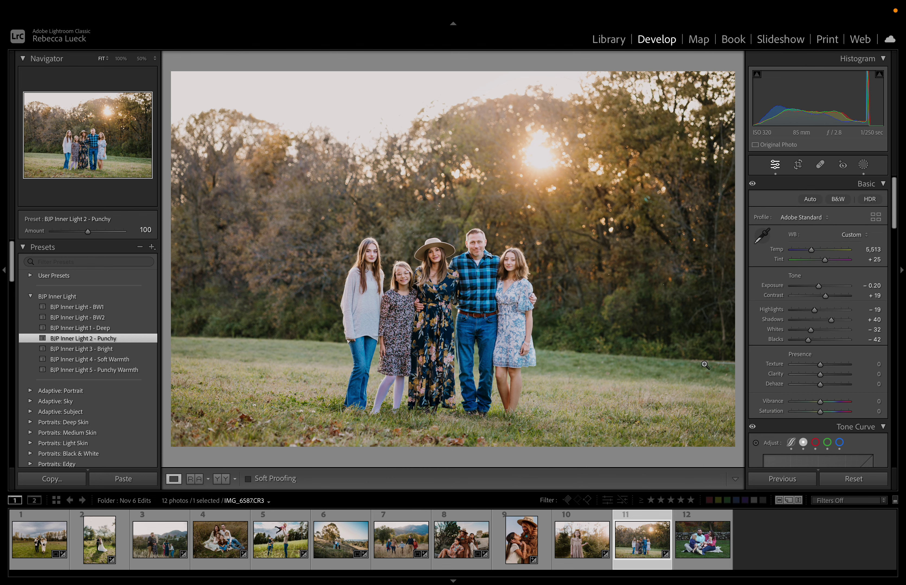
Straighten the photo to an angle of -0.43 and crop it slightly tighter from the upper-right corner at the original aspect ratio.
{"action": "left_click", "coordinate": [798, 165]}
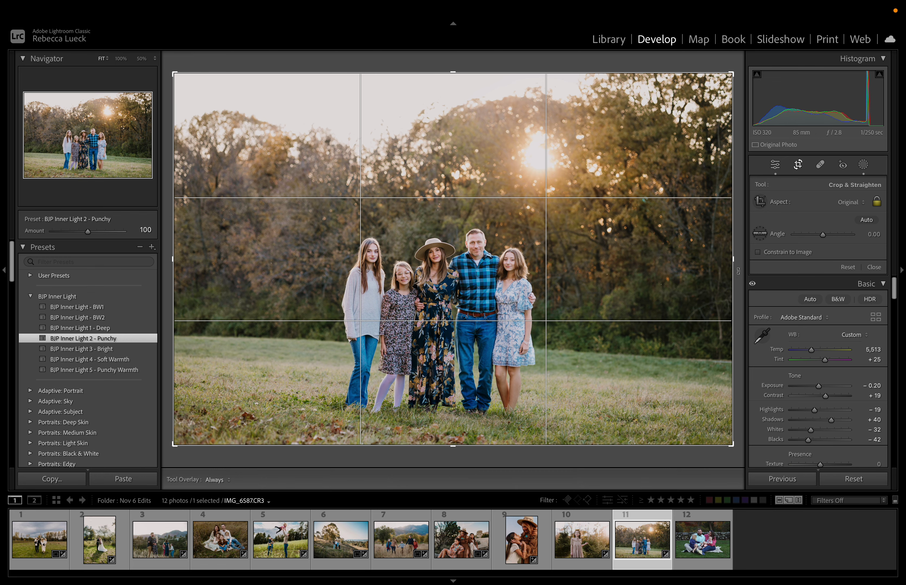
{"action": "left_click_drag", "start_coordinate": [740, 268], "coordinate": [738, 267]}
{"action": "left_click", "coordinate": [796, 166]}
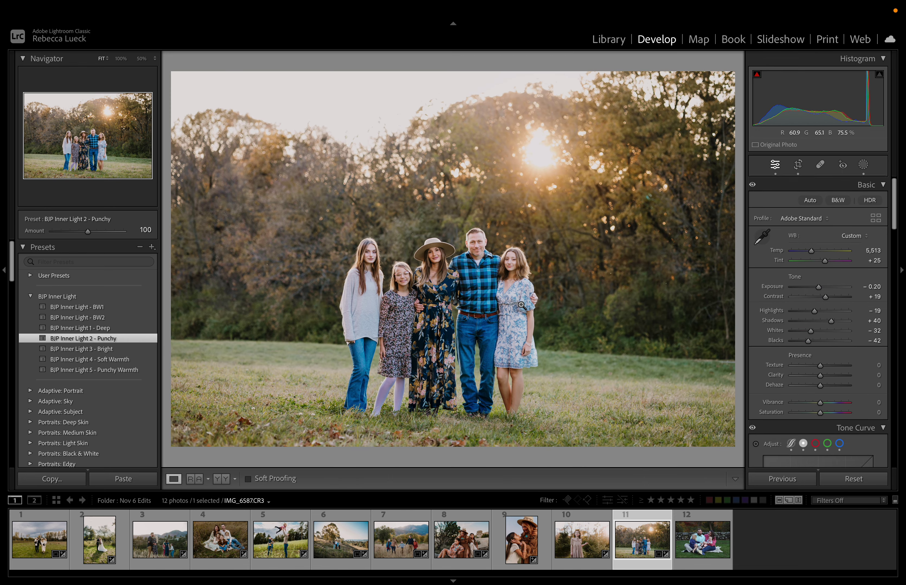
{"action": "left_click", "coordinate": [795, 171]}
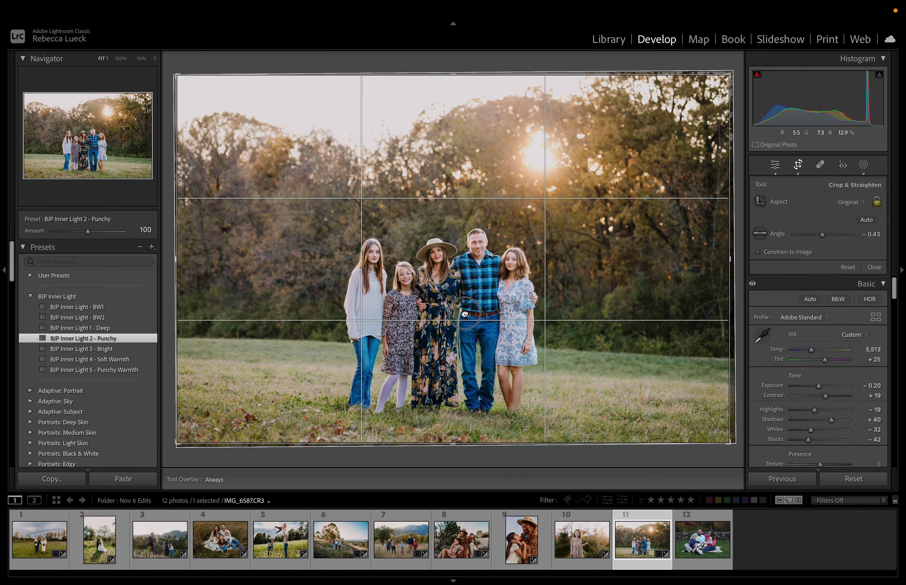
{"action": "left_click_drag", "start_coordinate": [731, 74], "coordinate": [715, 82]}
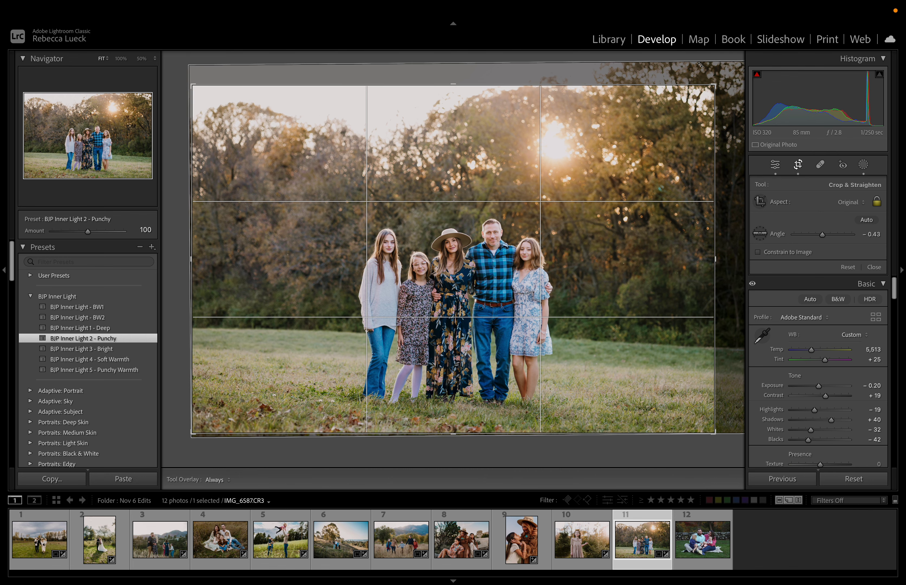
{"action": "key", "text": "Return"}
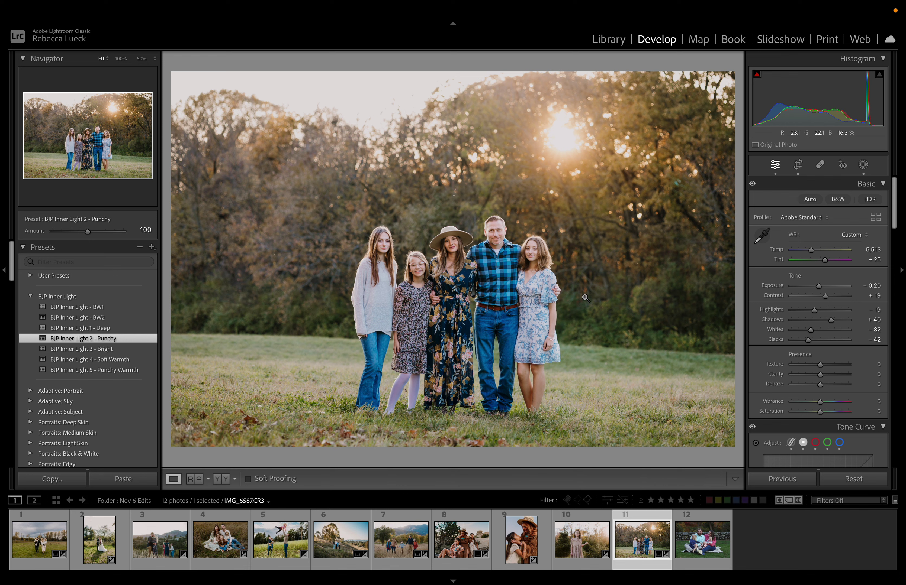
Apply the BJP Inner Light 3 - Bright preset to the next family photo, with Temp at +9 and Contrast at +22.
{"action": "key", "text": "Right"}
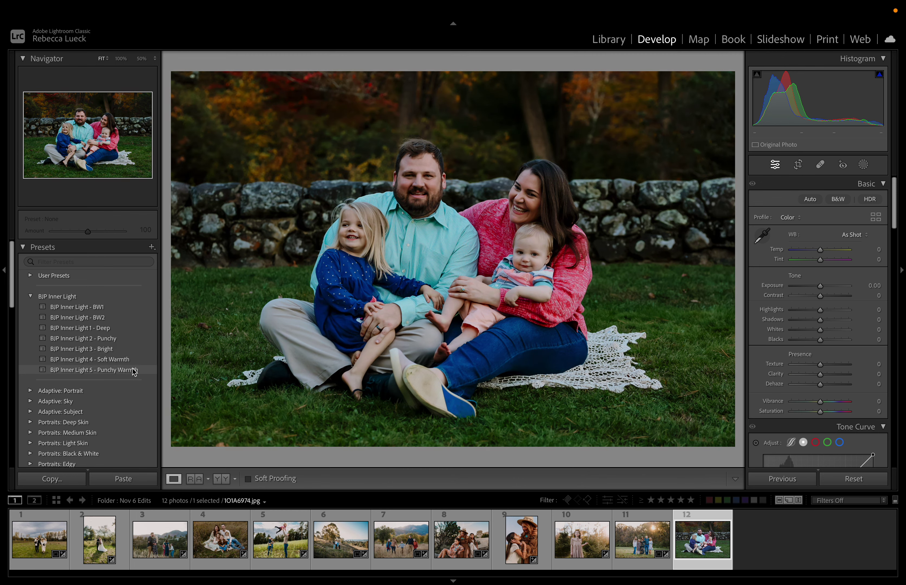
{"action": "left_click", "coordinate": [127, 349]}
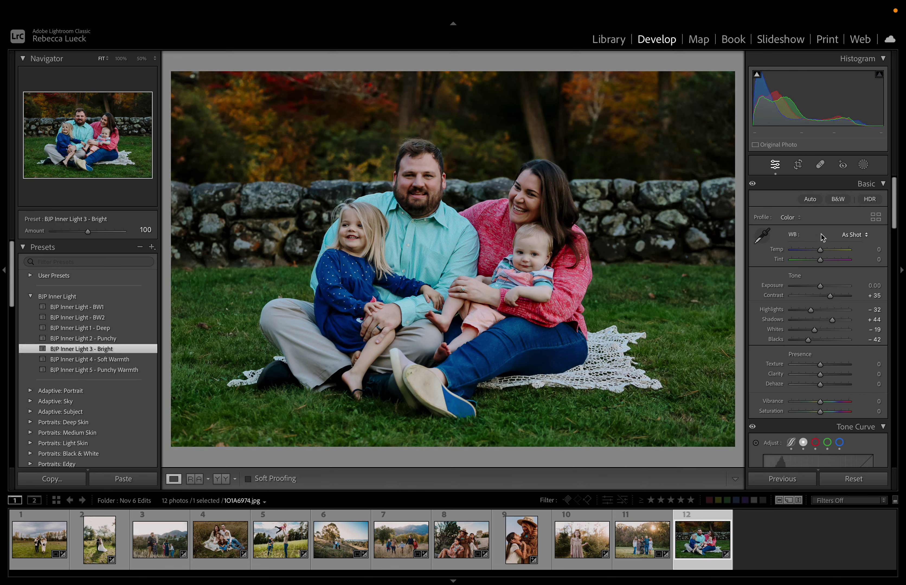
{"action": "left_click_drag", "start_coordinate": [820, 250], "coordinate": [822, 253]}
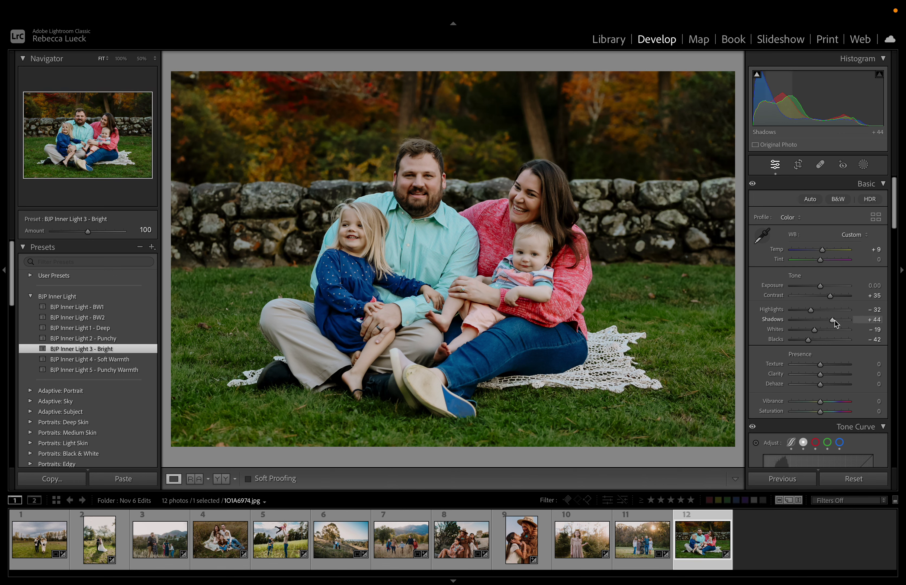
{"action": "left_click_drag", "start_coordinate": [830, 298], "coordinate": [828, 300]}
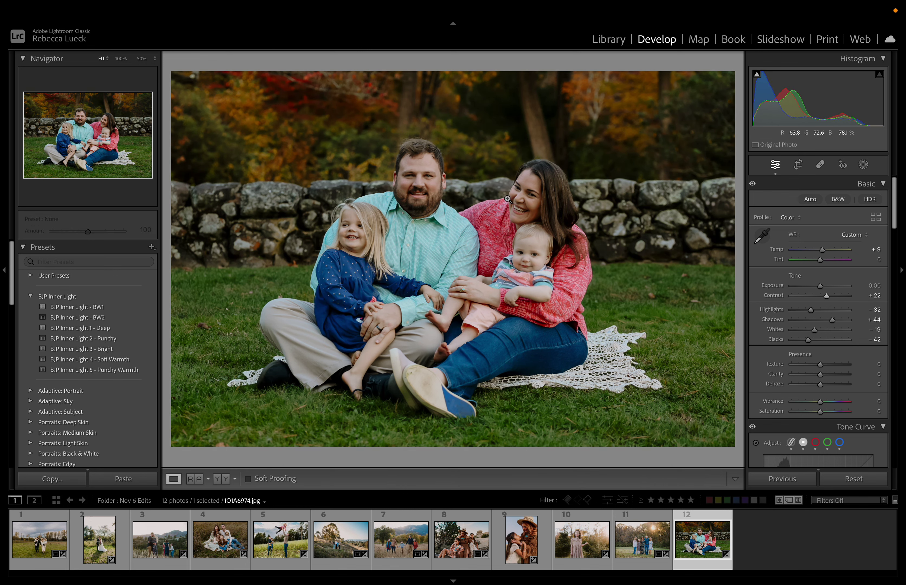
Add a subject mask over the seated family with the BJP - Facebright (less) preset.
{"action": "left_click", "coordinate": [861, 166]}
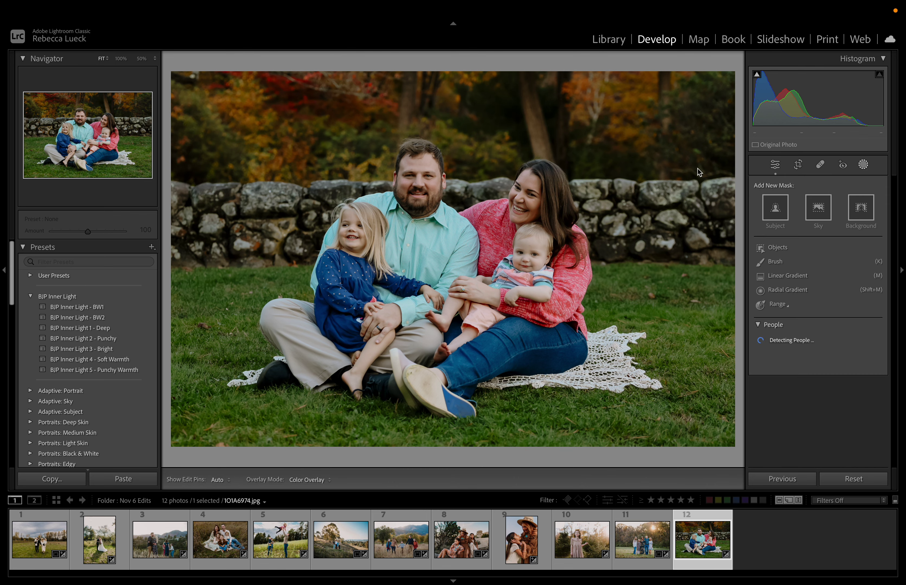
{"action": "left_click", "coordinate": [775, 215]}
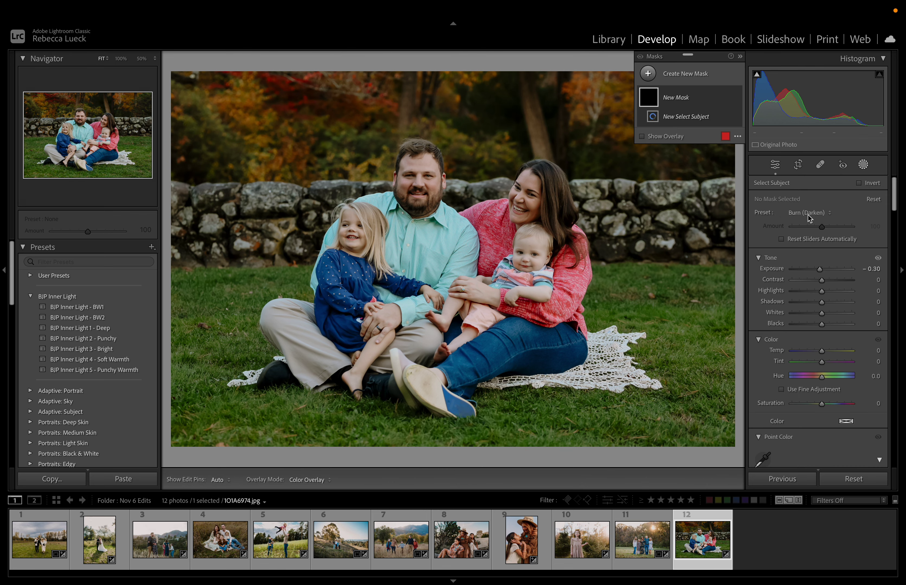
{"action": "left_click", "coordinate": [809, 213]}
{"action": "left_click", "coordinate": [824, 133]}
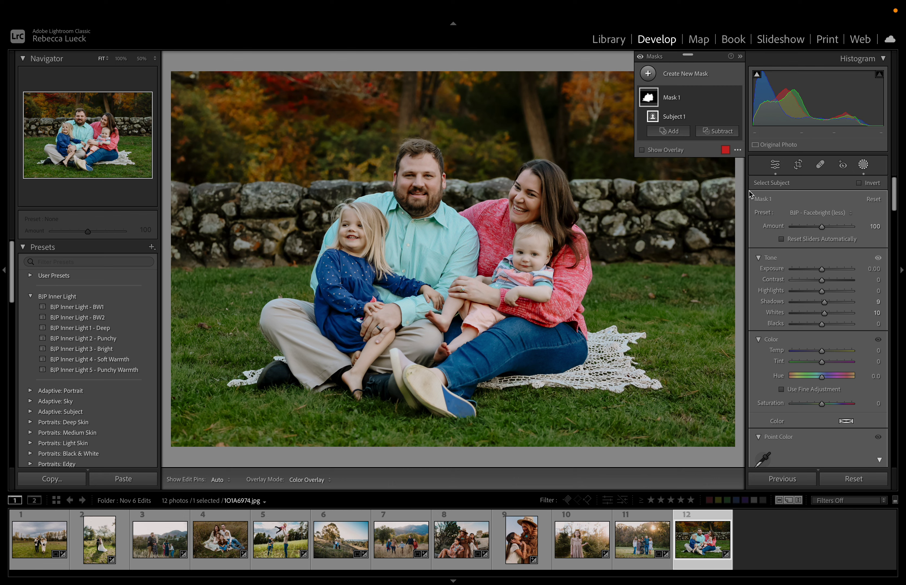
Add a small radial gradient mask with a feather of 29 over the mother's face, using the BJP - Facebright (less) preset.
{"action": "mouse_move", "coordinate": [677, 91]}
{"action": "key", "text": "shift+m"}
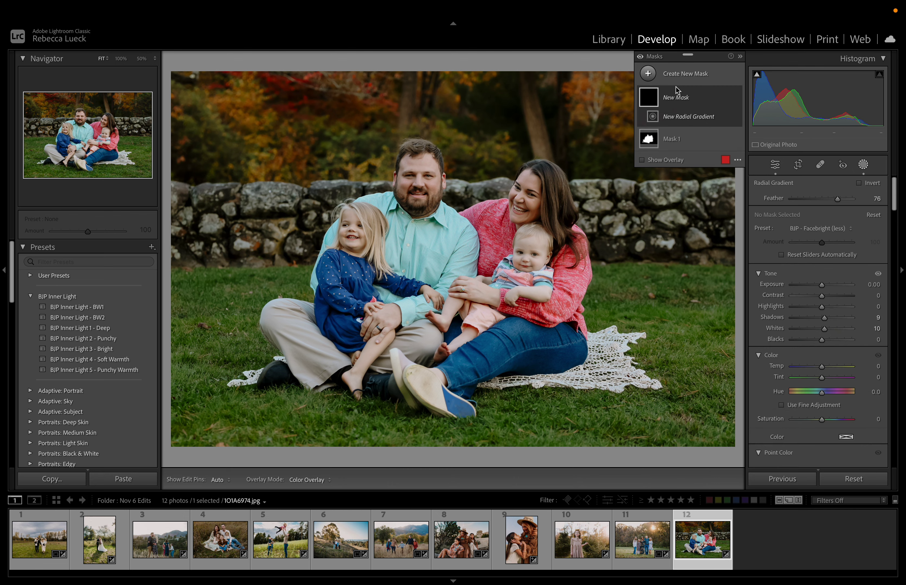
{"action": "left_click_drag", "start_coordinate": [522, 197], "coordinate": [542, 195]}
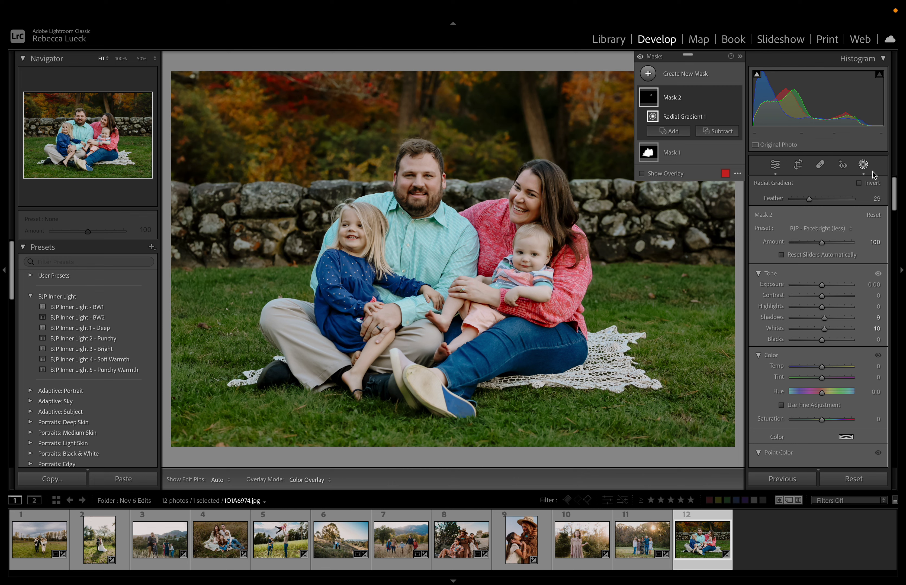
Leave masking and raise the photo's overall Exposure to +0.10.
{"action": "left_click", "coordinate": [864, 165]}
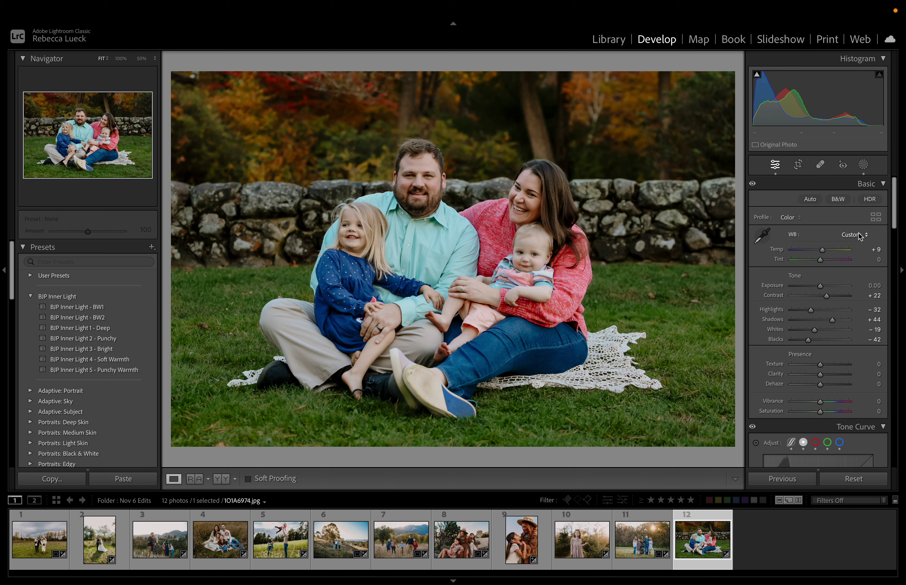
{"action": "key", "text": "equal"}
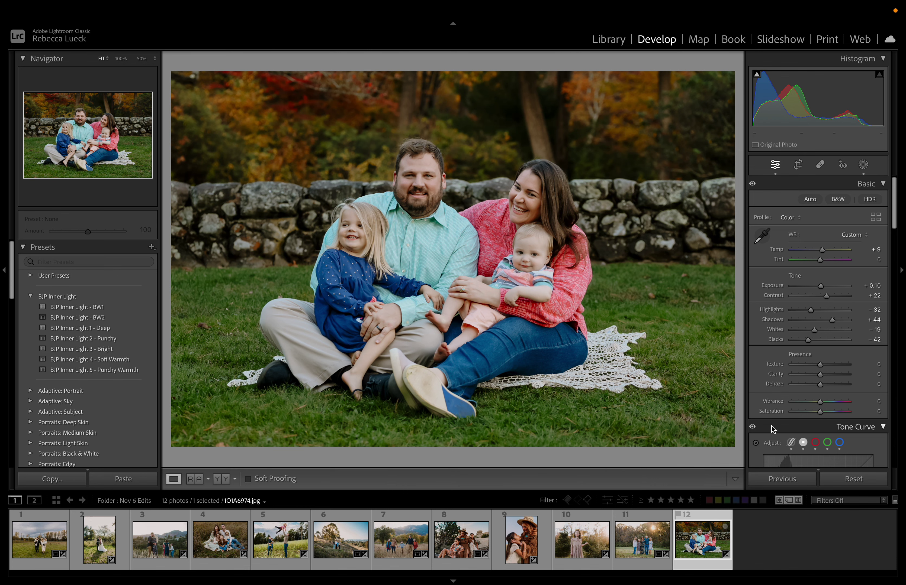
{"action": "mouse_move", "coordinate": [558, 4]}
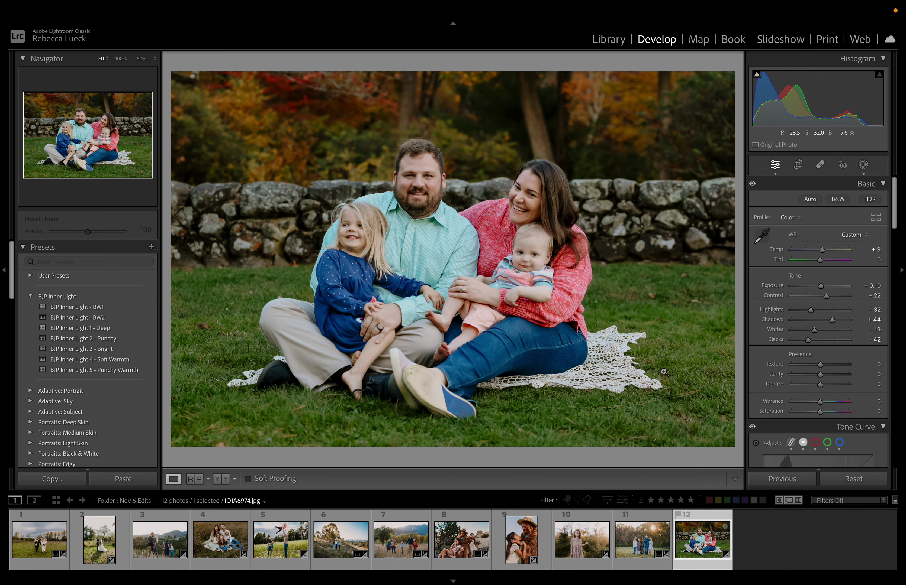